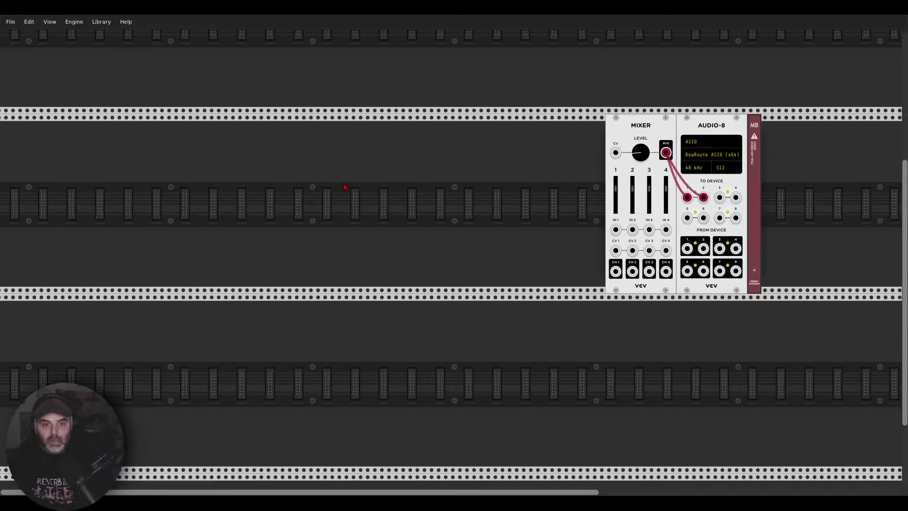
Add a VCV VCO-1 oscillator module to the empty rack space before the Mixer
type("vco")
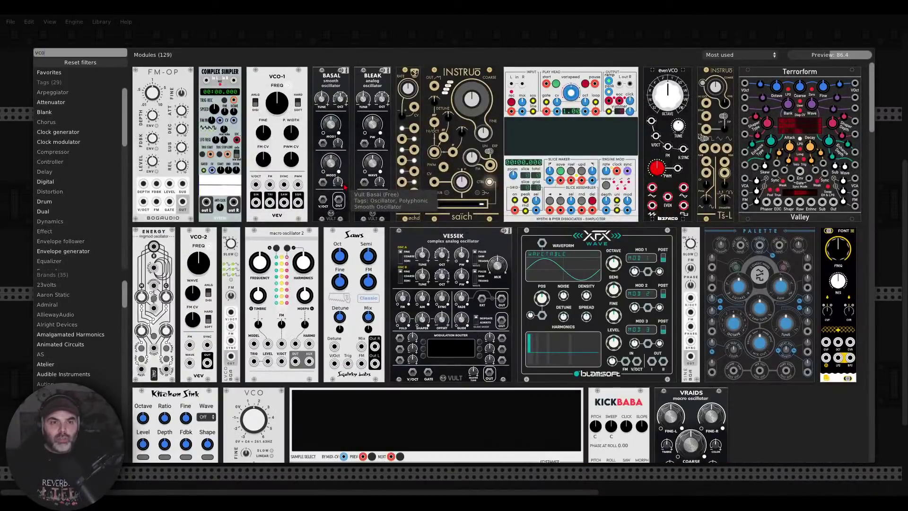
left_click(292, 84)
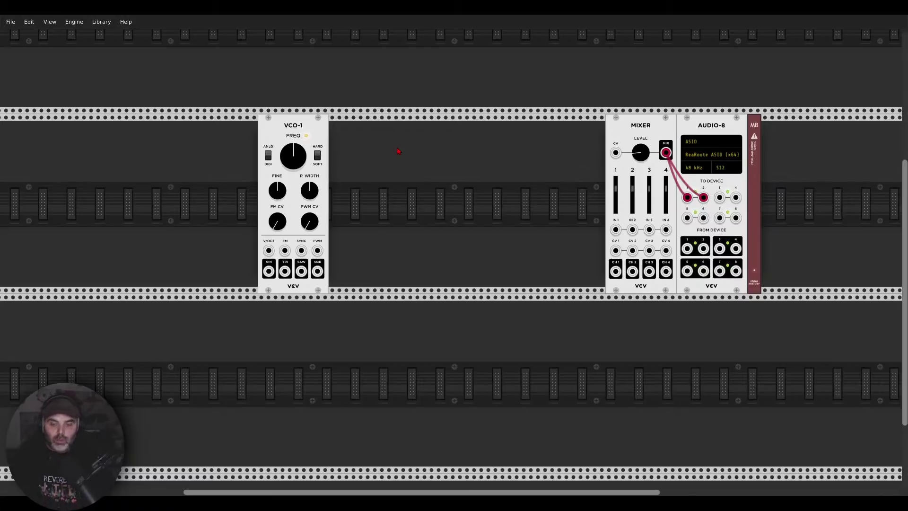
scroll(262, 149, "up", 3)
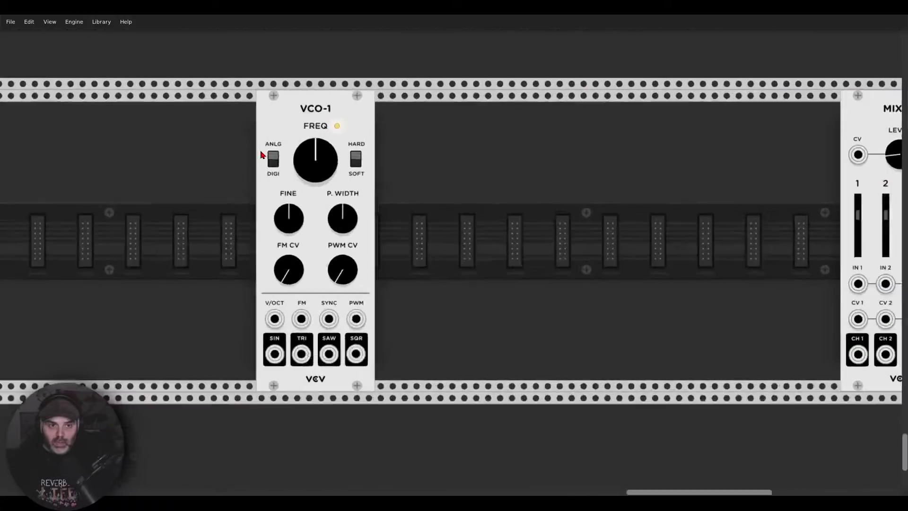
left_click_drag(433, 152, 506, 177)
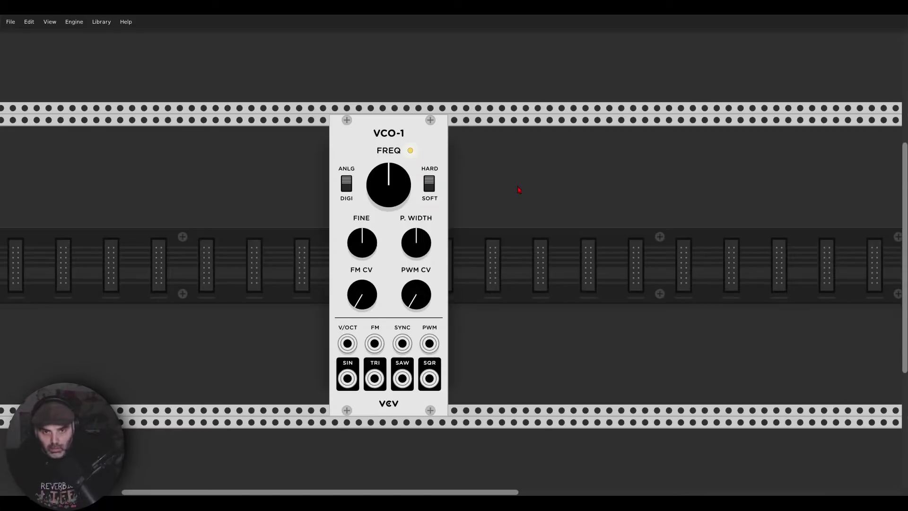
Add a VCV Scope module directly beside VCO-1 on its right-hand side
right_click(523, 186)
type("scope")
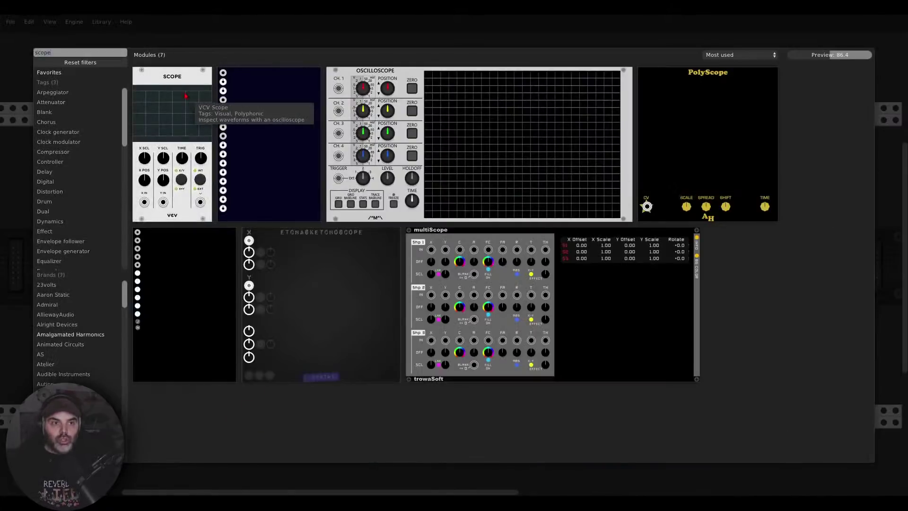
left_click_drag(175, 95, 448, 176)
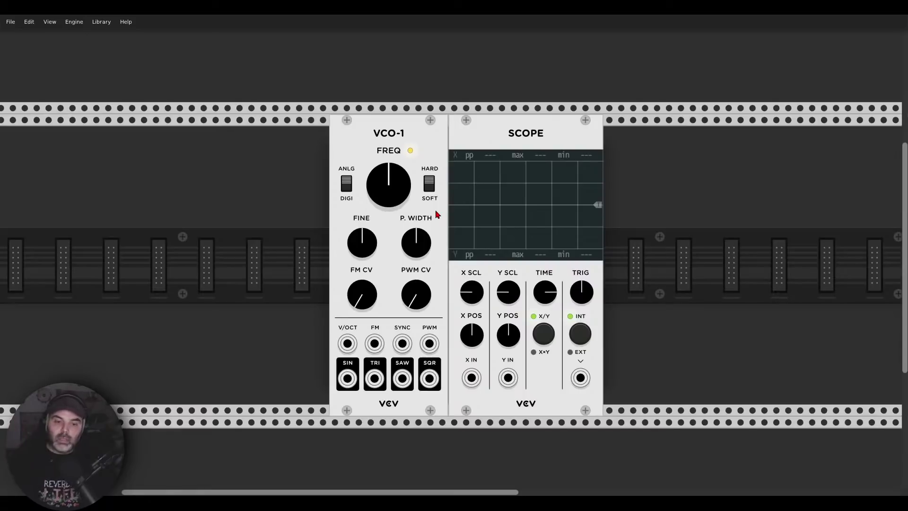
Patch VCO-1's SIN output into the Scope's X IN and raise the Scope's TIME setting to spread out the sine cycles
left_click_drag(349, 380, 472, 377)
left_click_drag(551, 287, 552, 272)
scroll(492, 286, "up", 3, "ctrl")
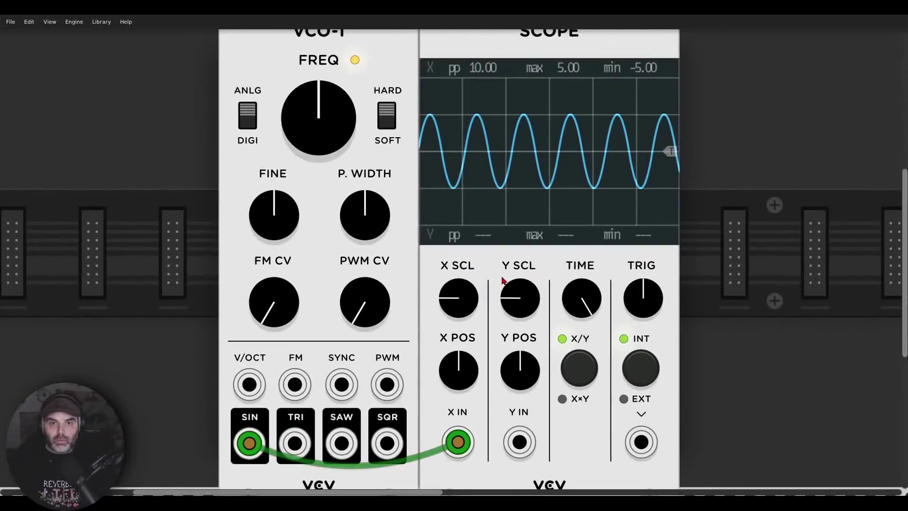
Briefly patch VCO-1's SIN output to the Mixer's IN 1 and remove that cable again
scroll(492, 282, "down", 2, "ctrl")
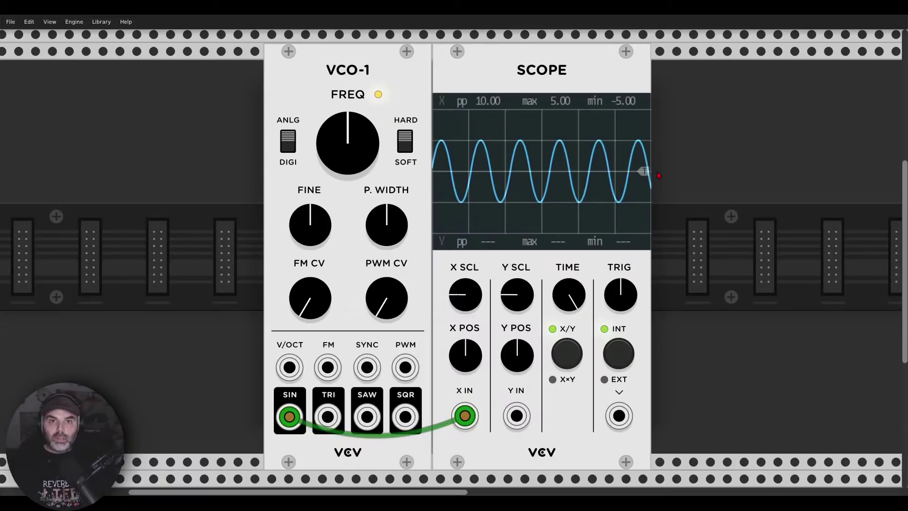
scroll(675, 212, "down", 3)
left_click_drag(679, 215, 462, 235)
left_click_drag(696, 273, 206, 333)
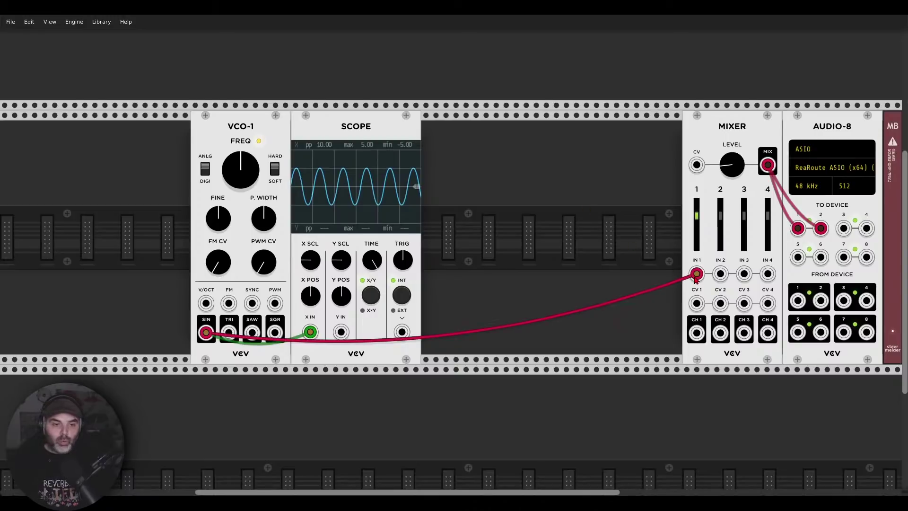
left_click_drag(697, 274, 695, 283)
Add a Bogaudio Analyzer module beside the Scope and patch VCO-1's SIN output into its first IN
left_click_drag(239, 350, 338, 345)
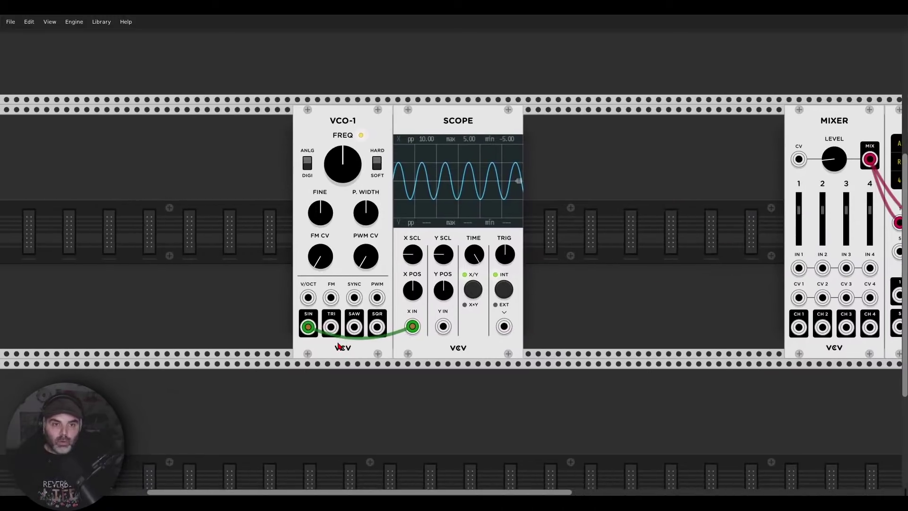
scroll(341, 124, "up", 2)
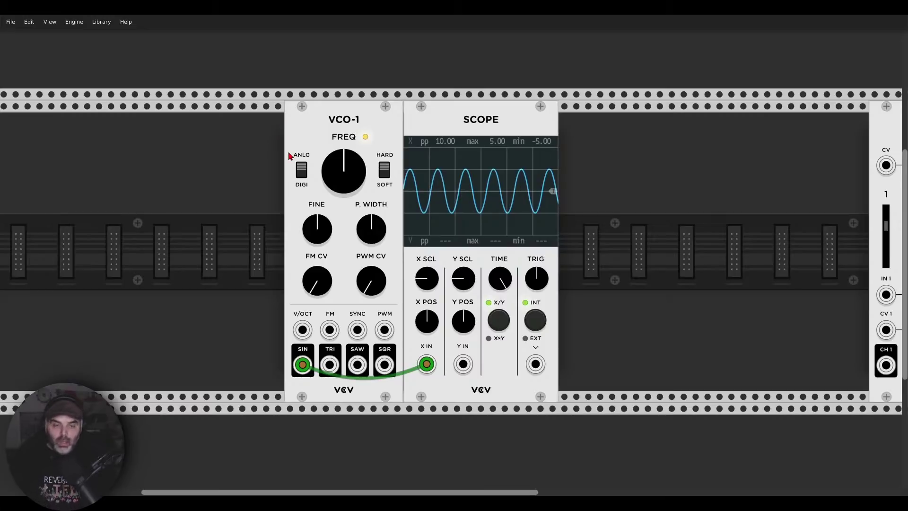
scroll(491, 125, "right", 3)
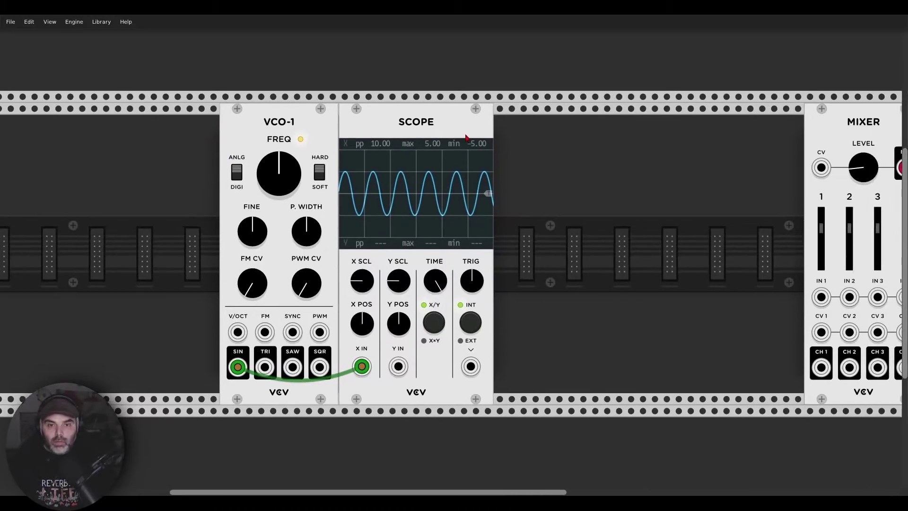
scroll(422, 101, "right", 2)
key("Return")
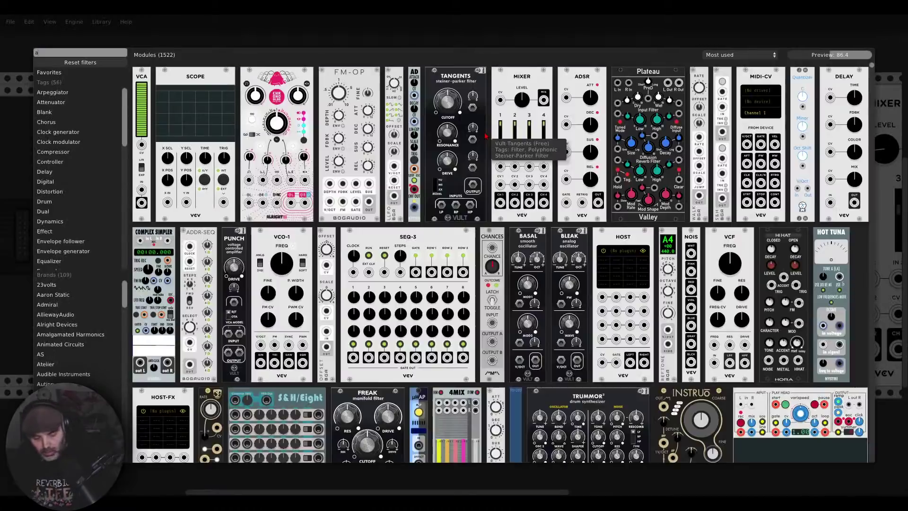
type("ana")
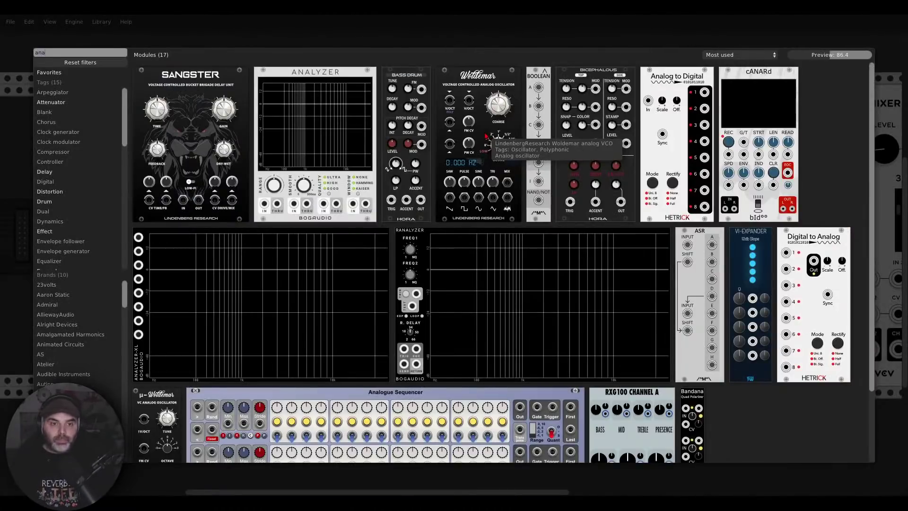
left_click(341, 99)
left_click_drag(464, 354, 187, 349)
Switch VCO-1 to digital mode and patch its SIN output to the Mixer's IN 1
scroll(349, 294, "up", 2)
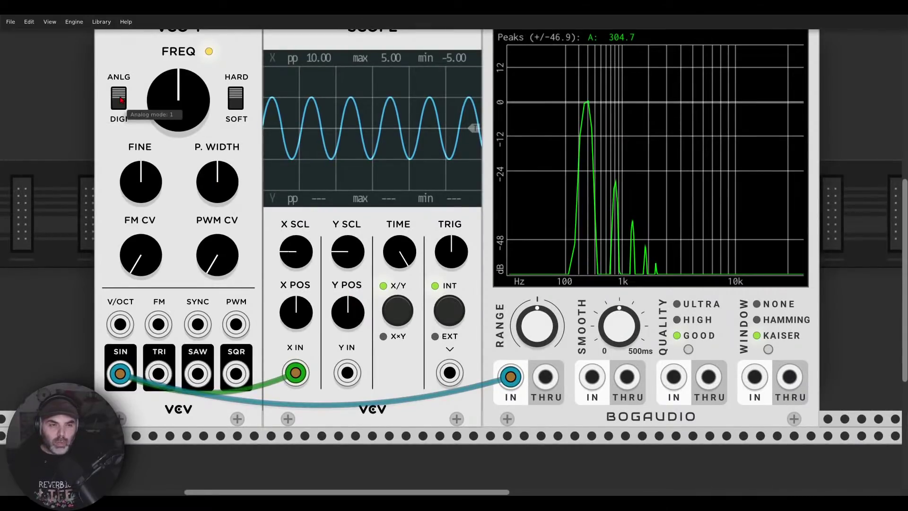
scroll(444, 227, "down", 1)
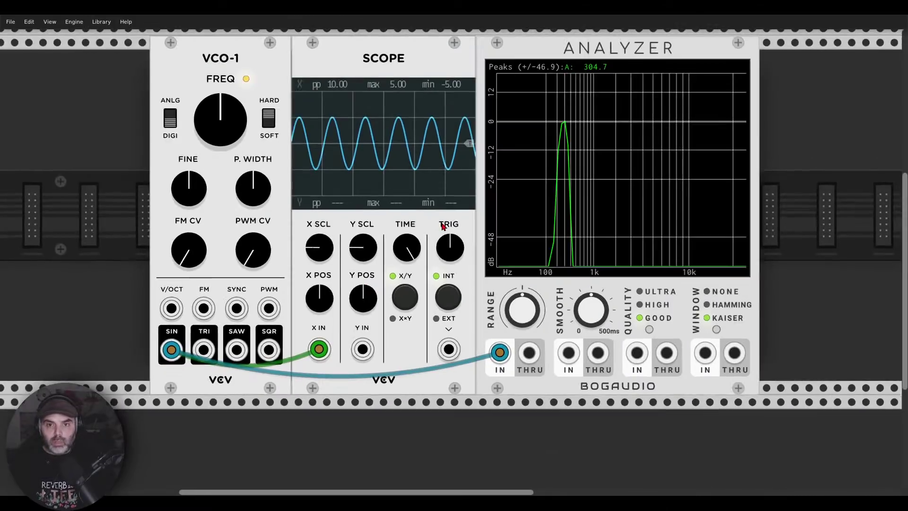
scroll(425, 239, "up", 2)
scroll(520, 265, "down", 1)
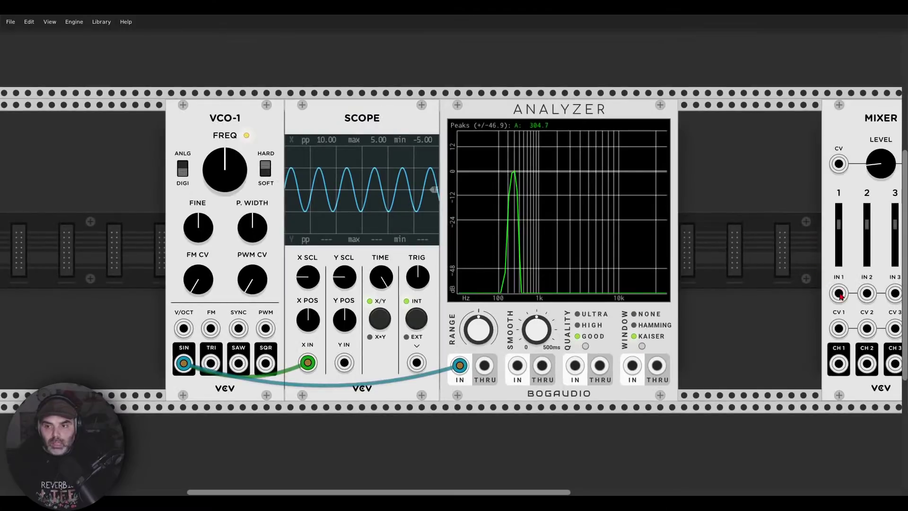
left_click_drag(839, 294, 183, 362)
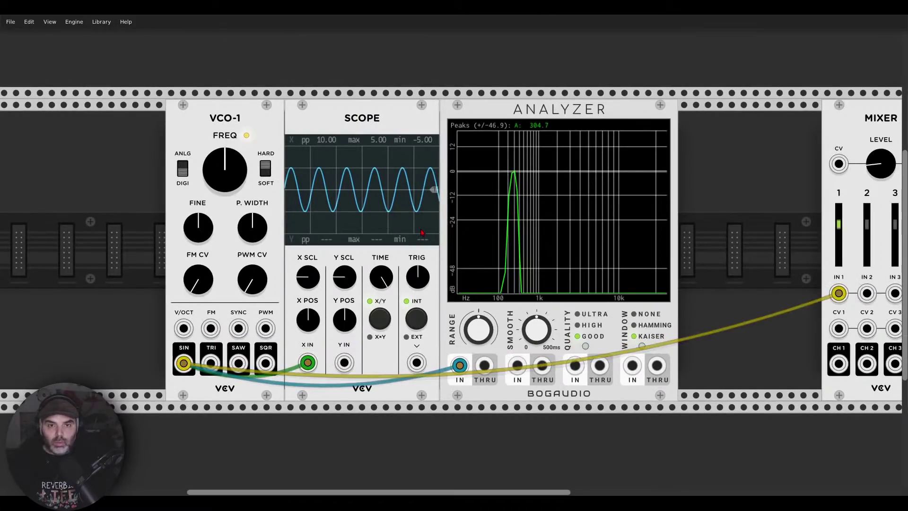
Lower VCO-1's frequency to about 130.9 Hz, raise it to about 485 Hz, and return it to 261.63 Hz
scroll(422, 233, "up", 2)
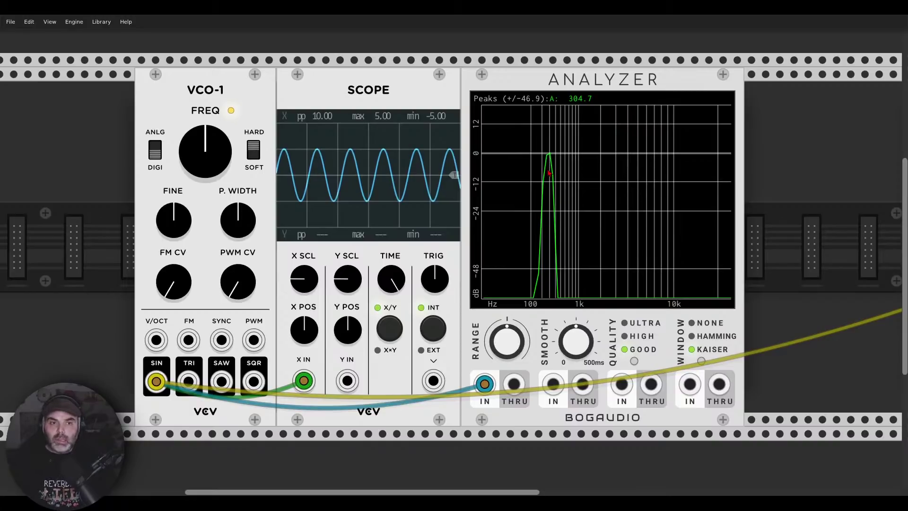
mouse_move(221, 142)
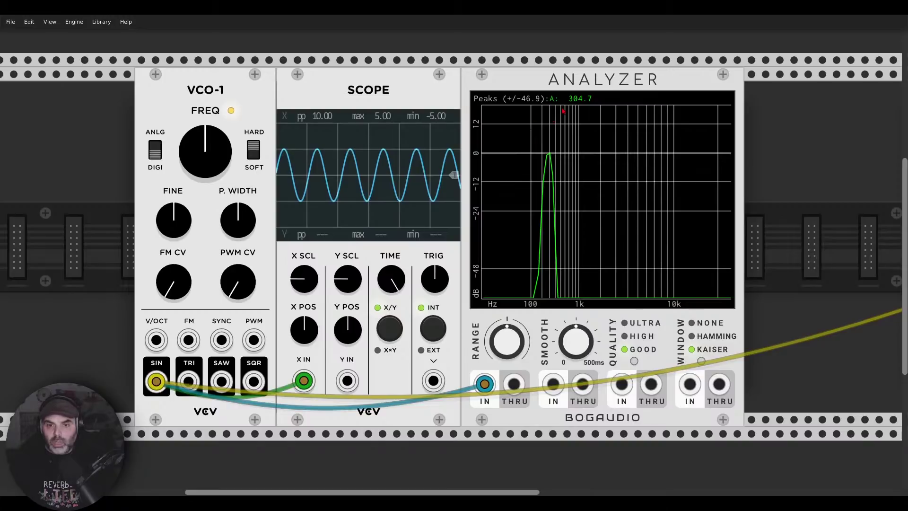
mouse_move(550, 158)
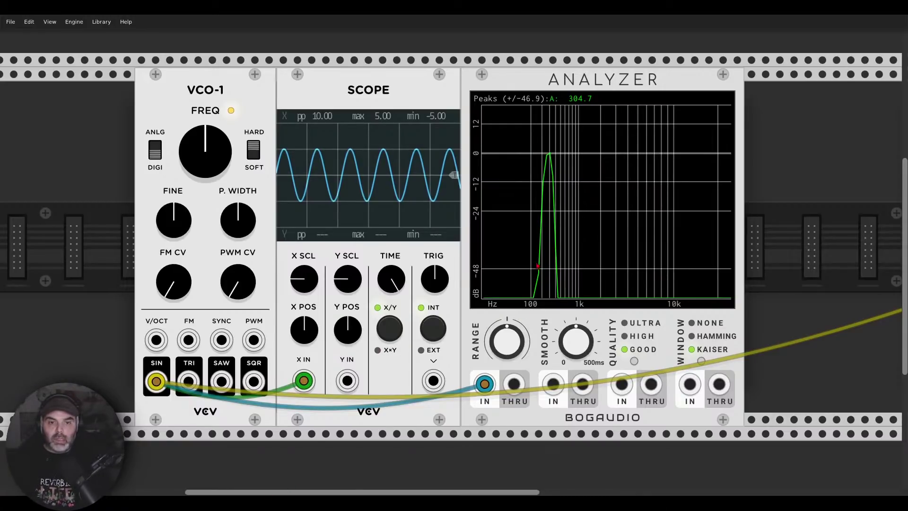
mouse_move(211, 162)
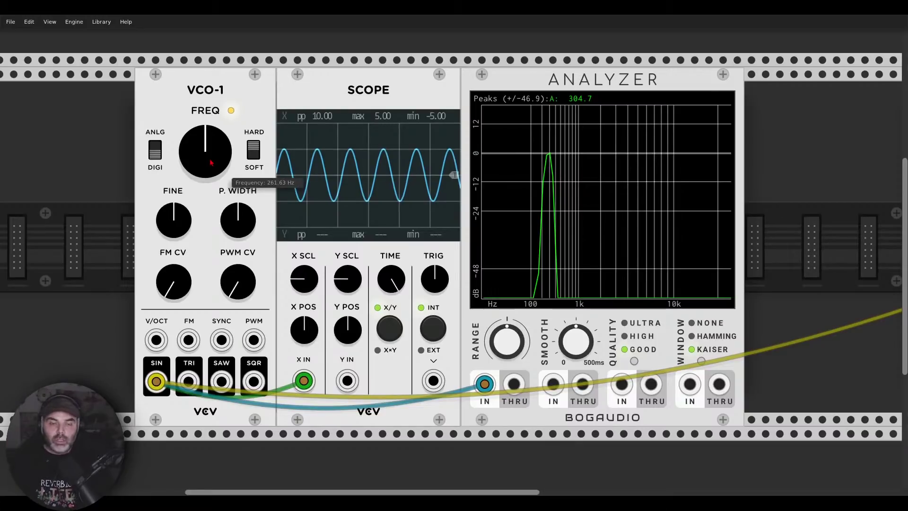
left_click_drag(211, 162, 211, 196)
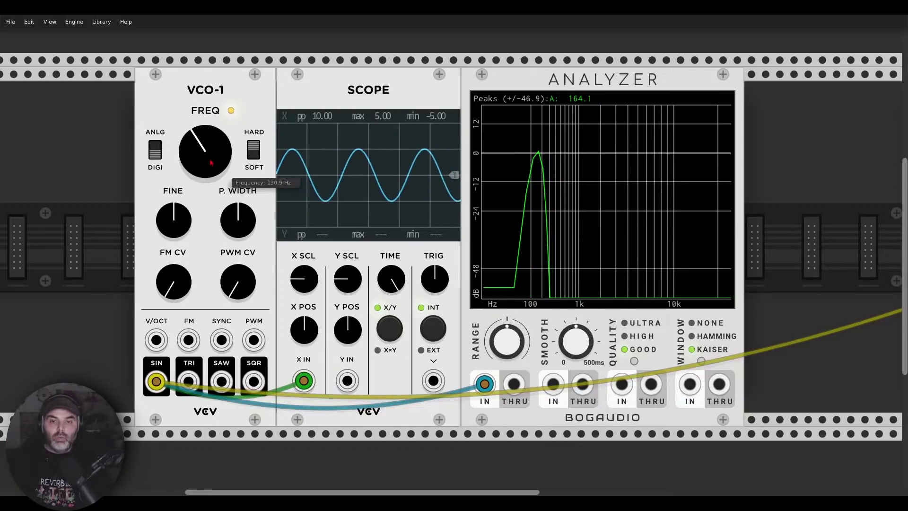
left_click_drag(211, 162, 211, 114)
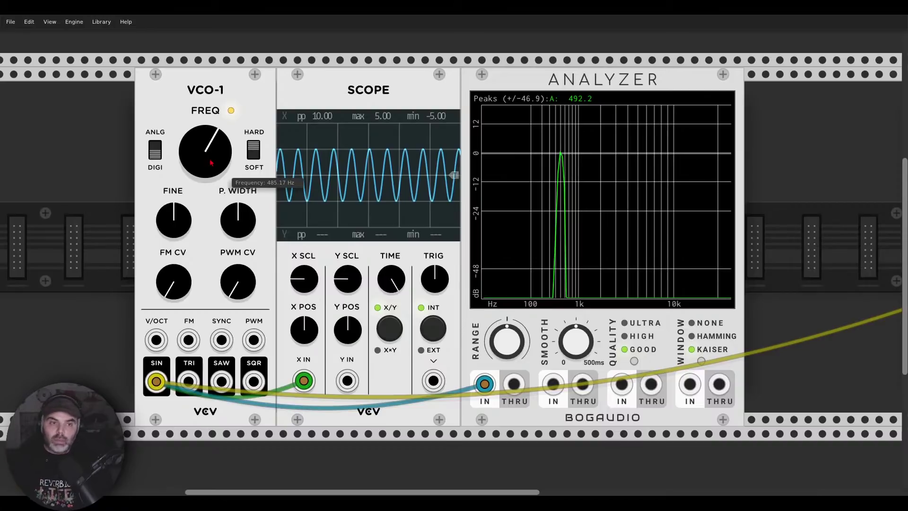
left_click_drag(211, 113, 211, 131)
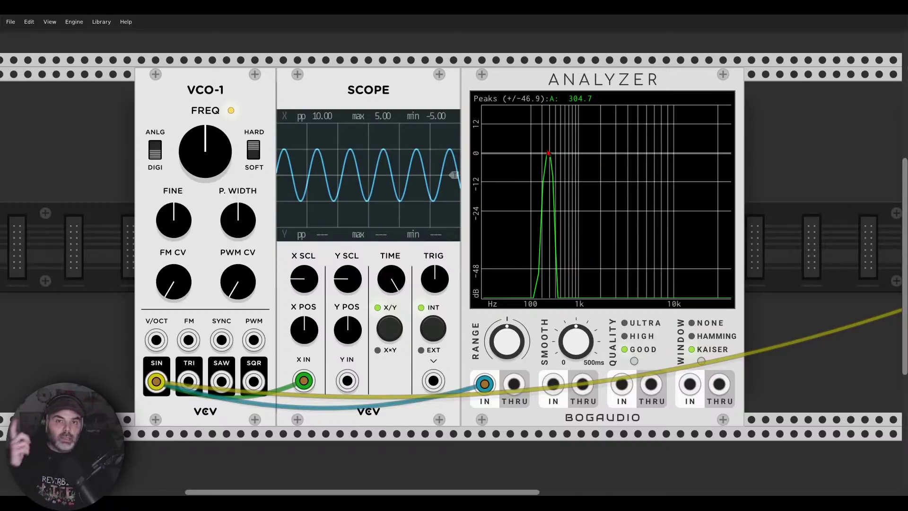
Raise VCO-1's frequency to about 789 Hz and reset it to the default 261.63 Hz
mouse_move(212, 165)
left_click_drag(217, 177, 217, 165)
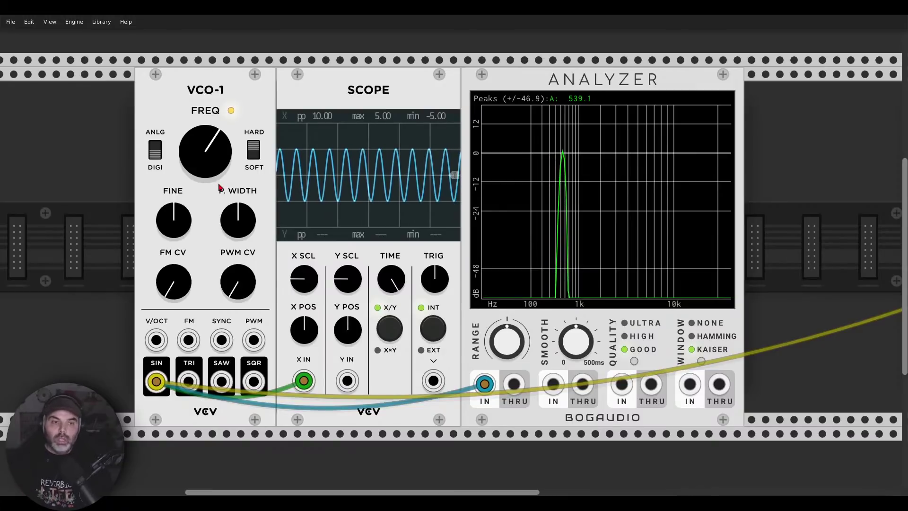
left_click_drag(218, 182, 218, 173)
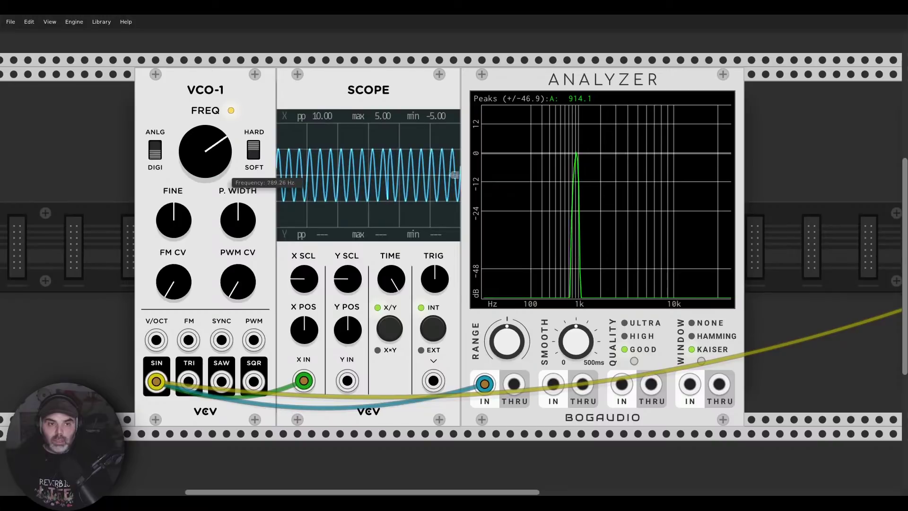
double_click(212, 161)
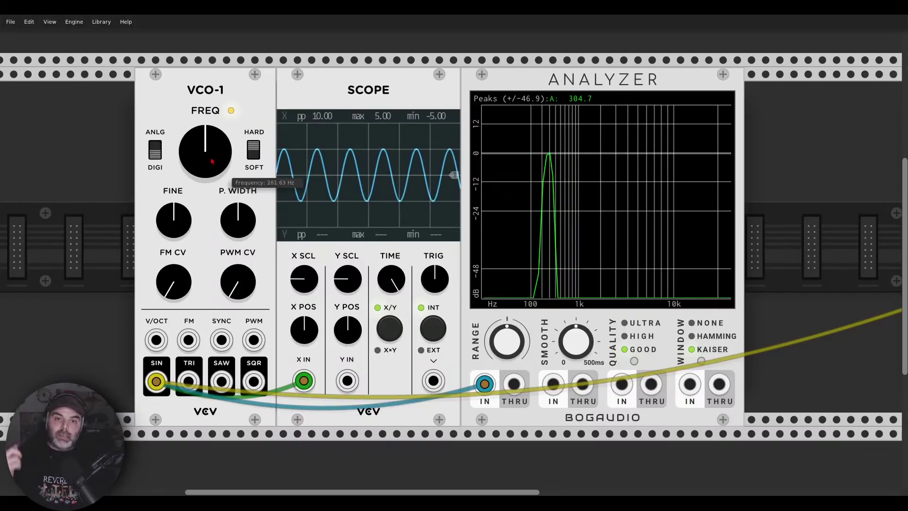
Move the Mixer, Analyzer and Scope cables from VCO-1's SIN output to its TRI output
left_click_drag(158, 378, 188, 381)
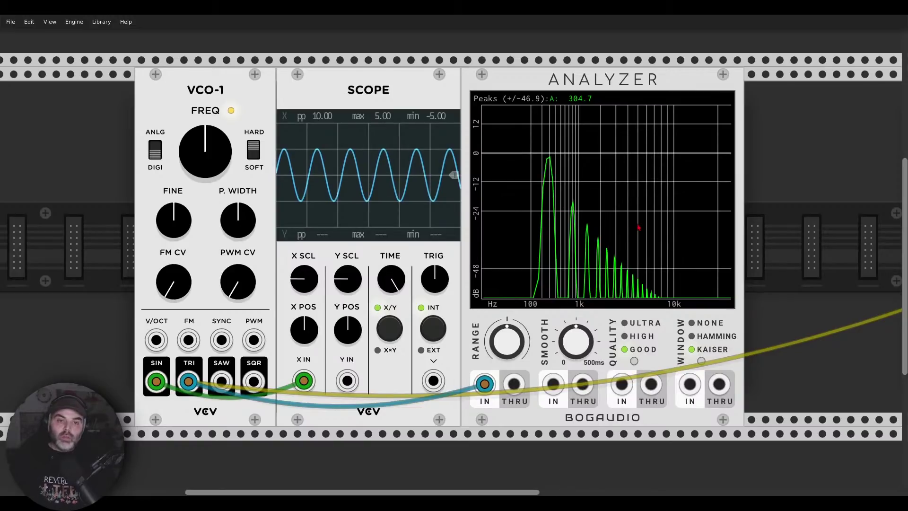
left_click_drag(156, 382, 194, 382)
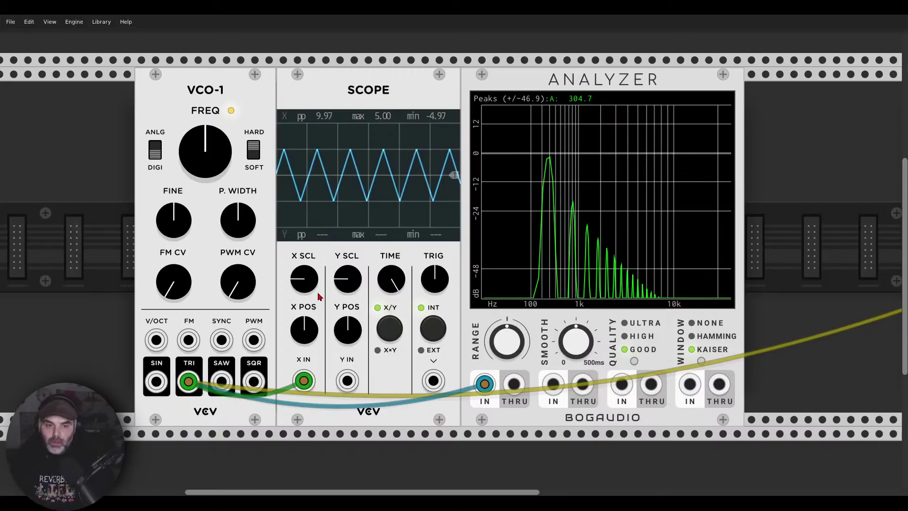
scroll(553, 263, "down", 1)
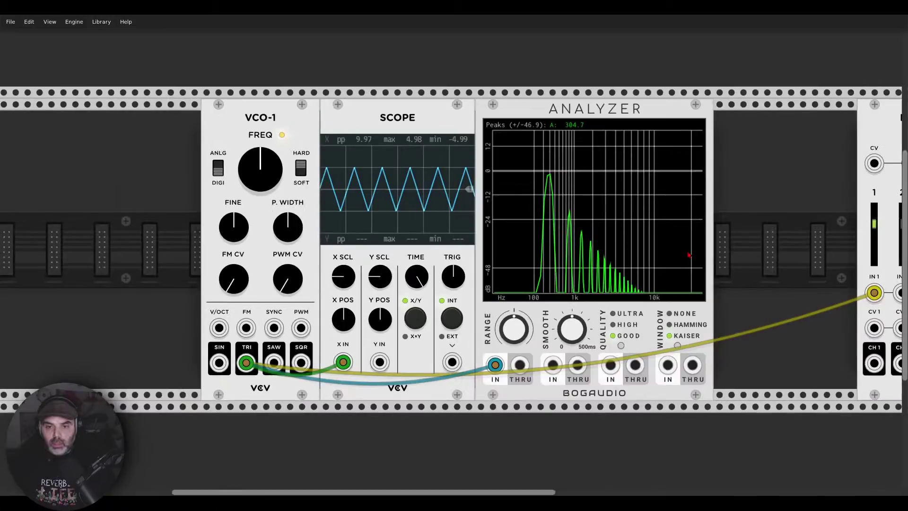
scroll(689, 255, "right", 3)
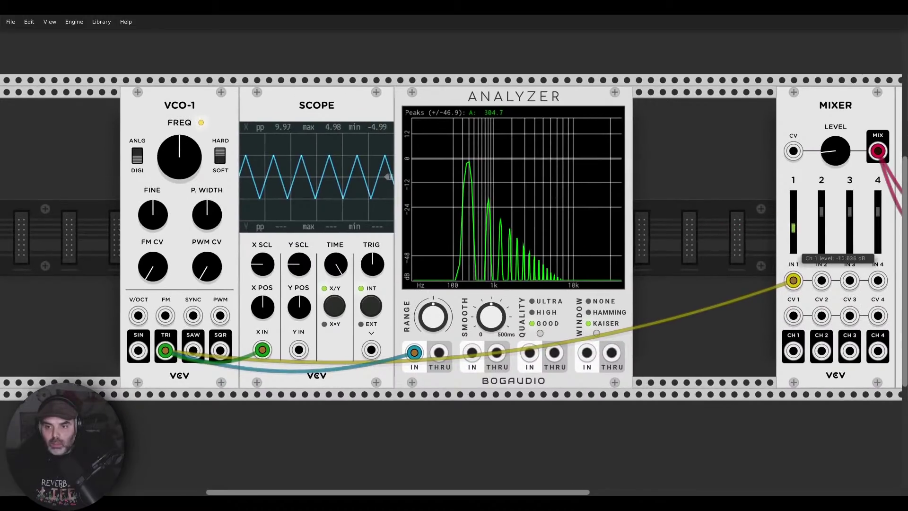
left_click_drag(795, 218, 795, 232)
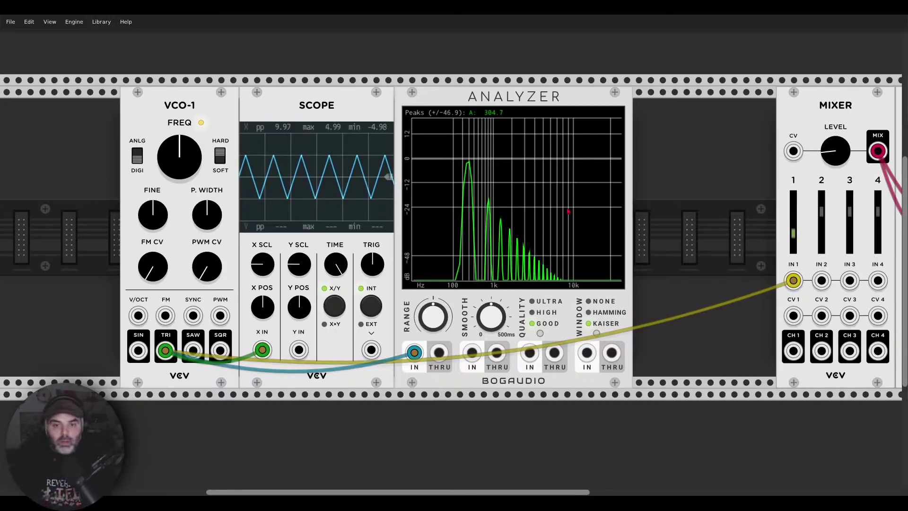
Move the Mixer, Analyzer and Scope cables from VCO-1's TRI output to its SAW output
left_click_drag(166, 350, 193, 350)
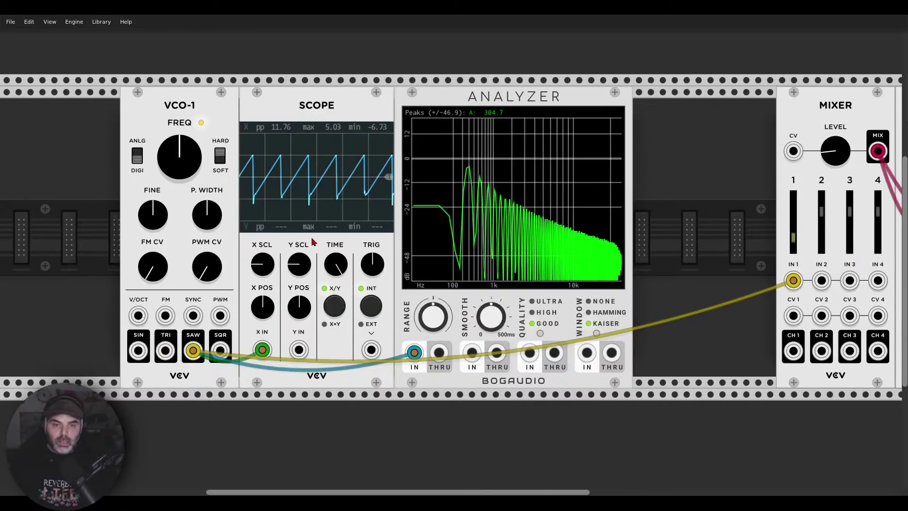
scroll(316, 241, "up", 2)
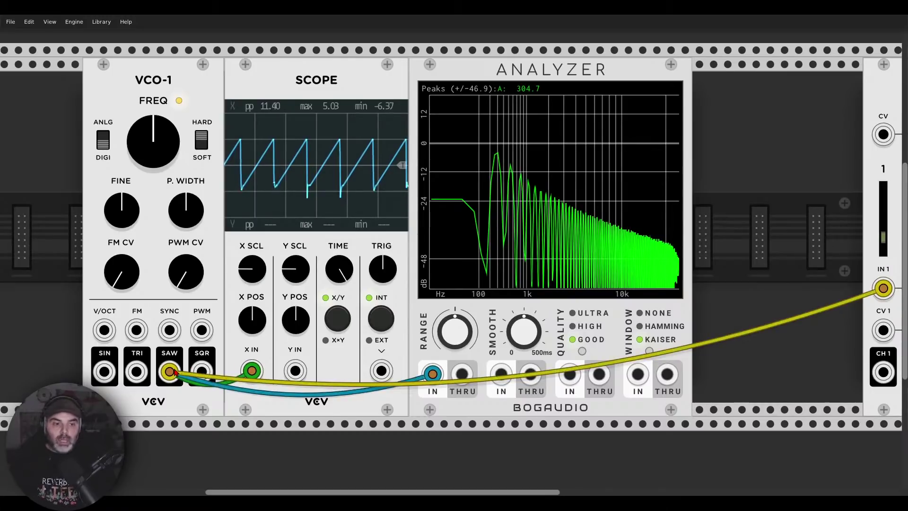
Move the Mixer, Analyzer and Scope cables from VCO-1's SAW output to its SQR output, and remove all three cables
left_click_drag(173, 373, 202, 374)
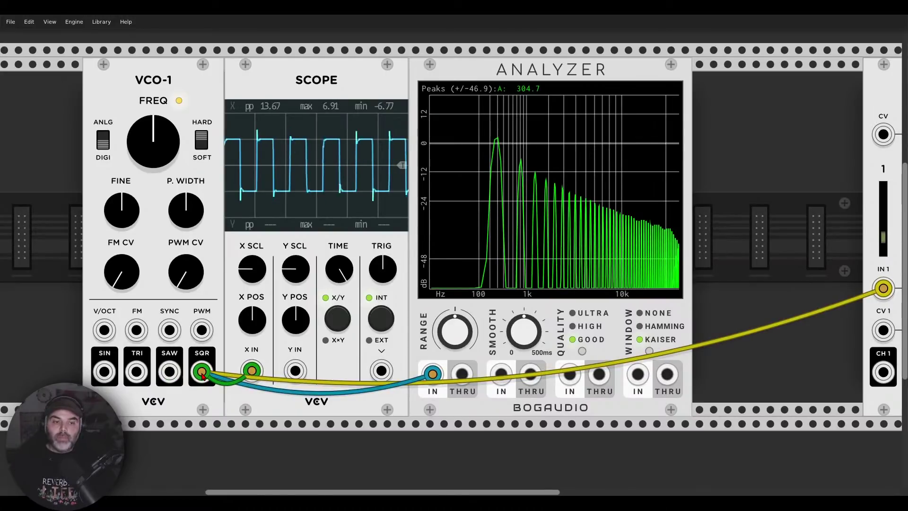
key("Delete")
key("Delete")
key("Delete")
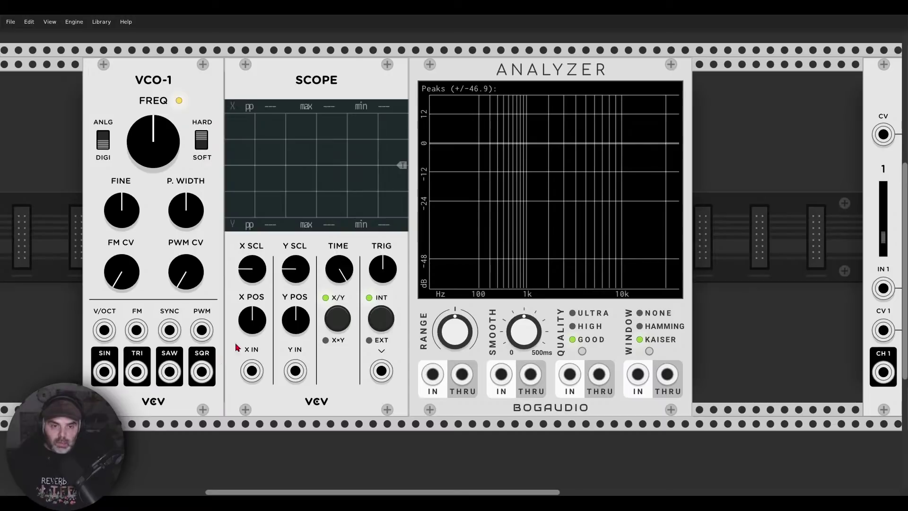
Delete the Scope and Analyzer modules from the rack
scroll(287, 295, "left", 1)
scroll(287, 295, "left", 1)
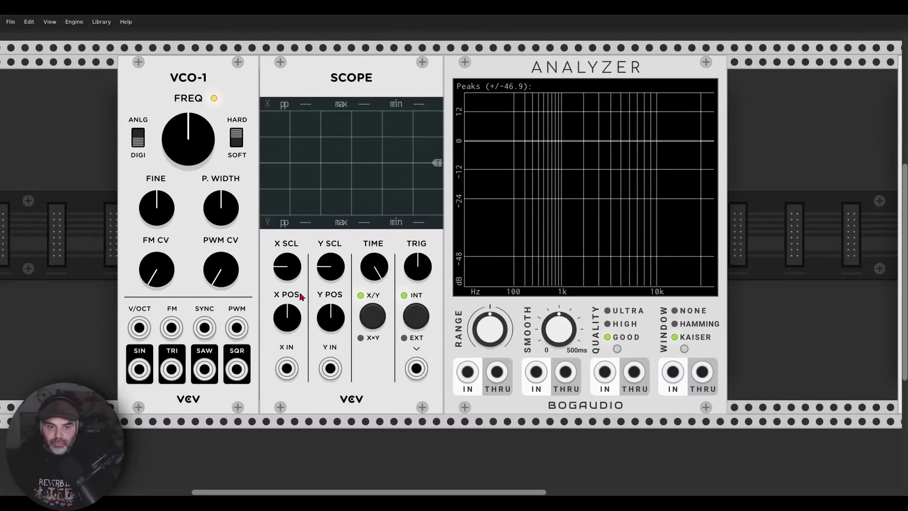
key("Delete")
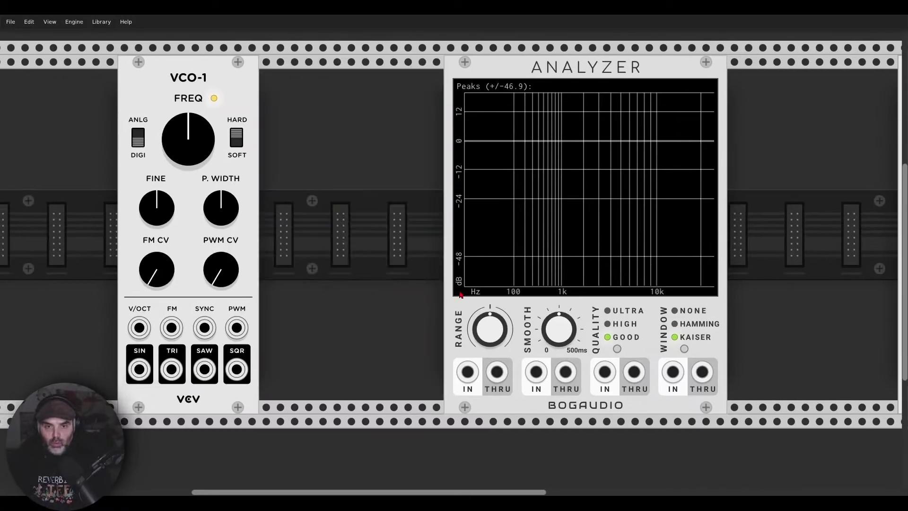
key("Delete")
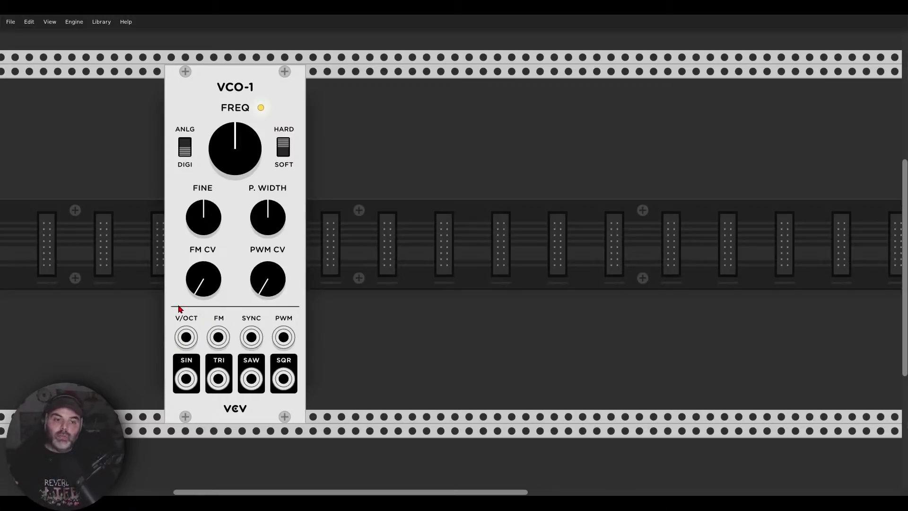
Set VCO-1's frequency modulation amount to 100%
mouse_move(202, 294)
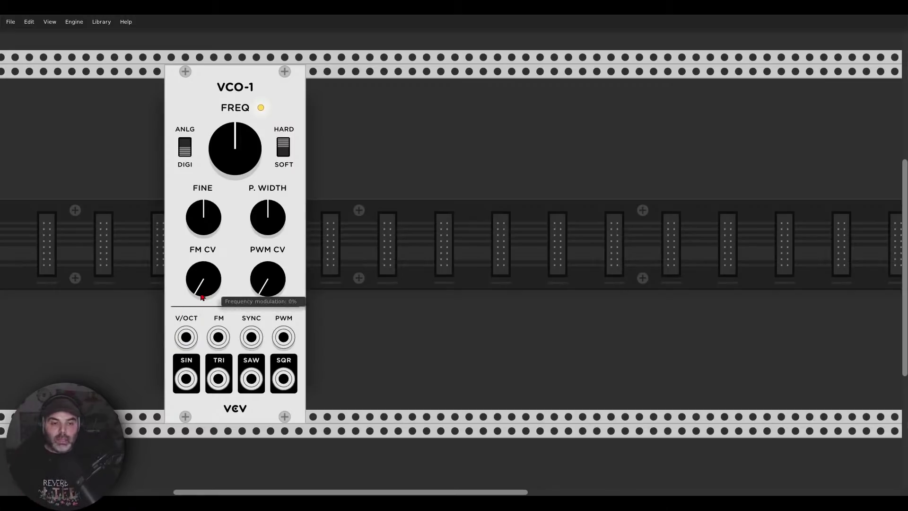
mouse_move(203, 267)
left_mouse_down()
mouse_move(202, 282)
mouse_move(202, 253)
left_mouse_up()
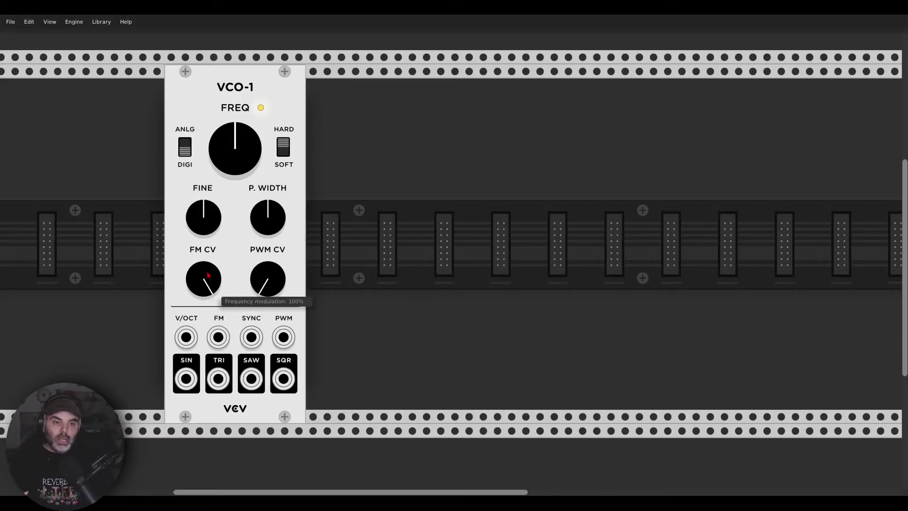
Add a VCO-2 module in the empty space beside VCO-1 and raise its FM CV to the maximum
key("Return")
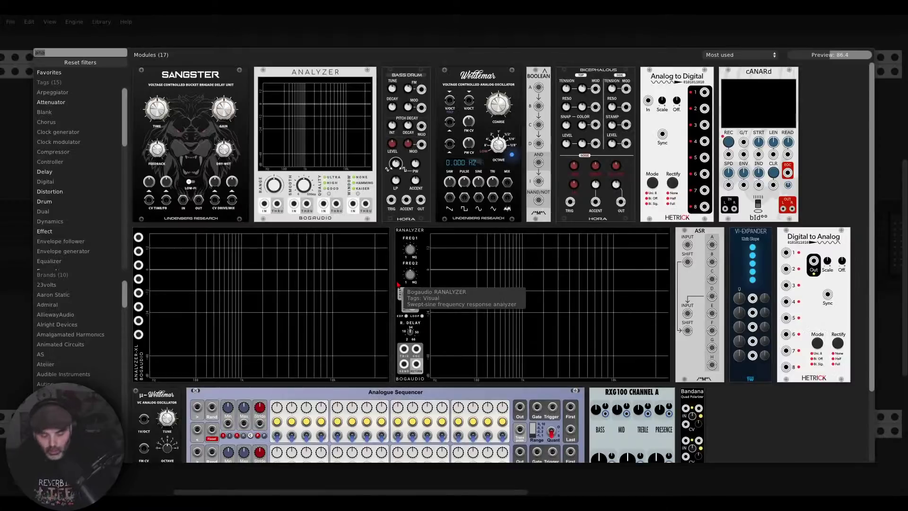
type("vco-2")
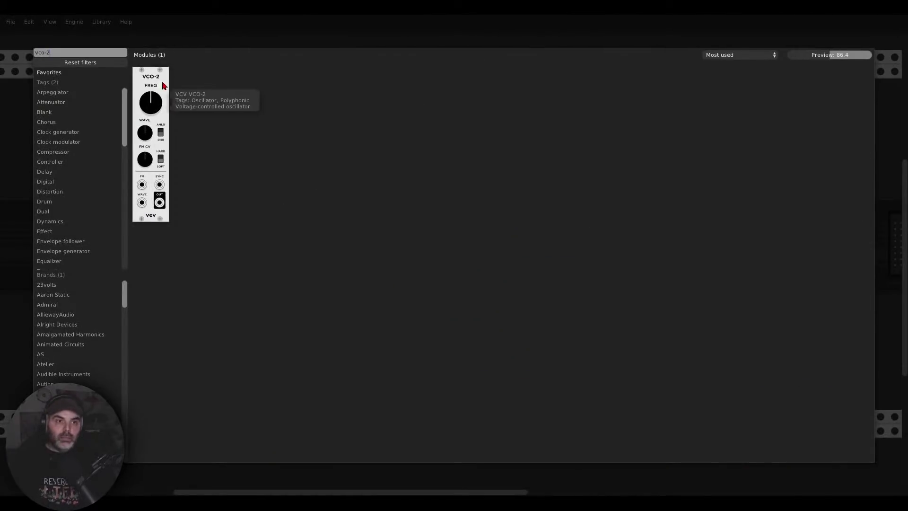
left_click_drag(164, 85, 434, 142)
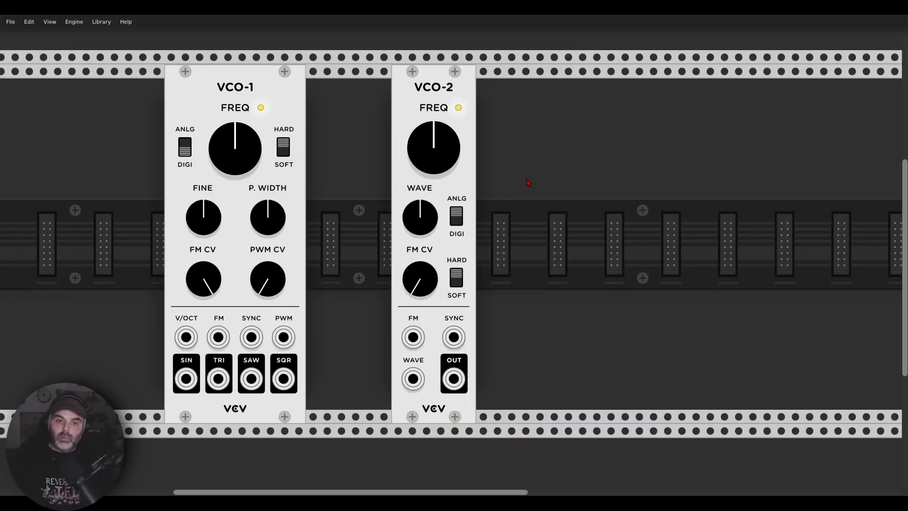
left_click_drag(428, 277, 428, 231)
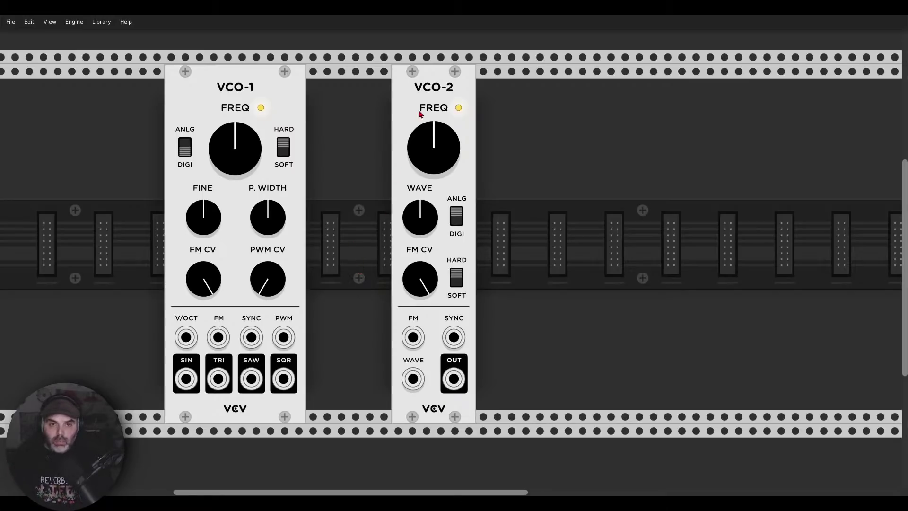
Delete the VCO-2 module and turn VCO-1's FM CV down to its minimum
key("Delete")
left_click_drag(209, 273, 198, 290)
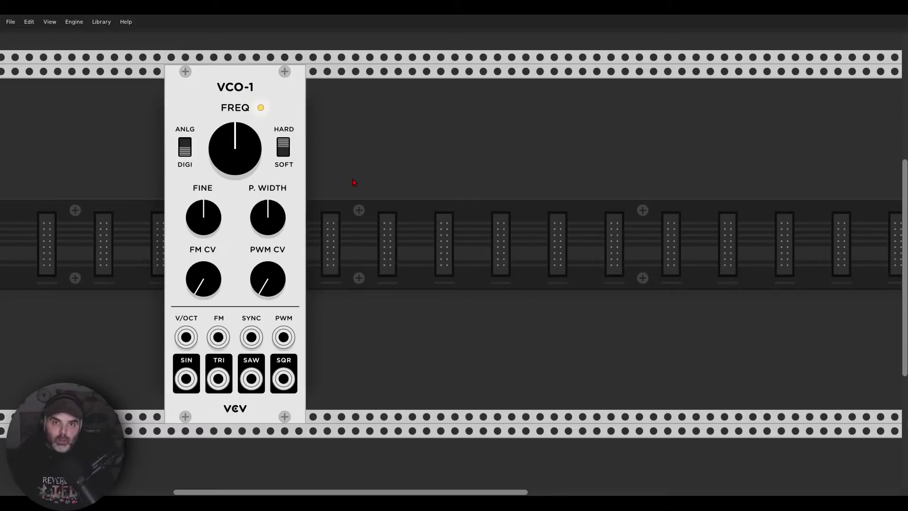
Add a VCF module beside VCO-1 and a Bogaudio Analyzer module beside the VCF
right_click(387, 216)
type("vcf")
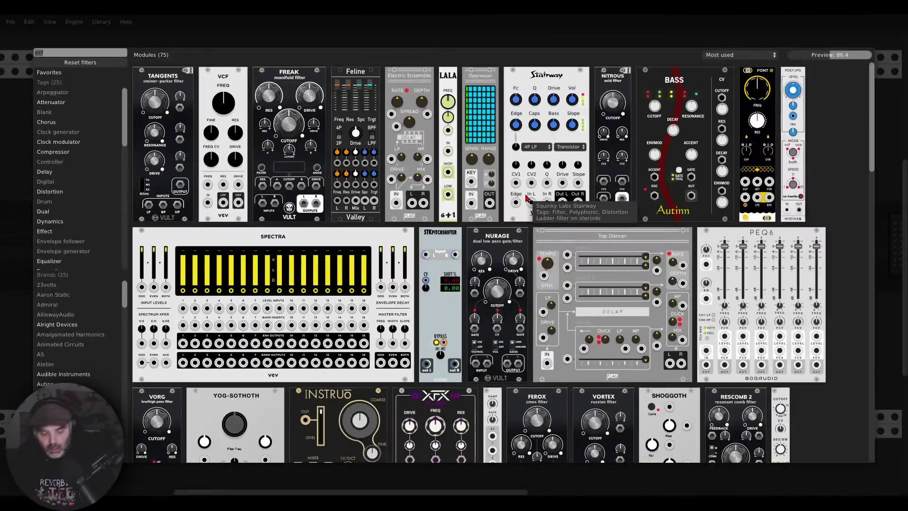
type("ana")
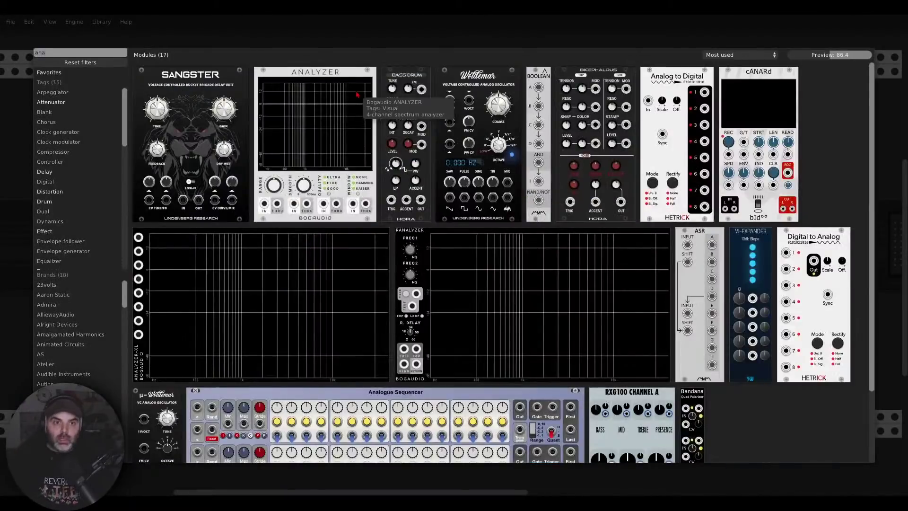
left_click(360, 93)
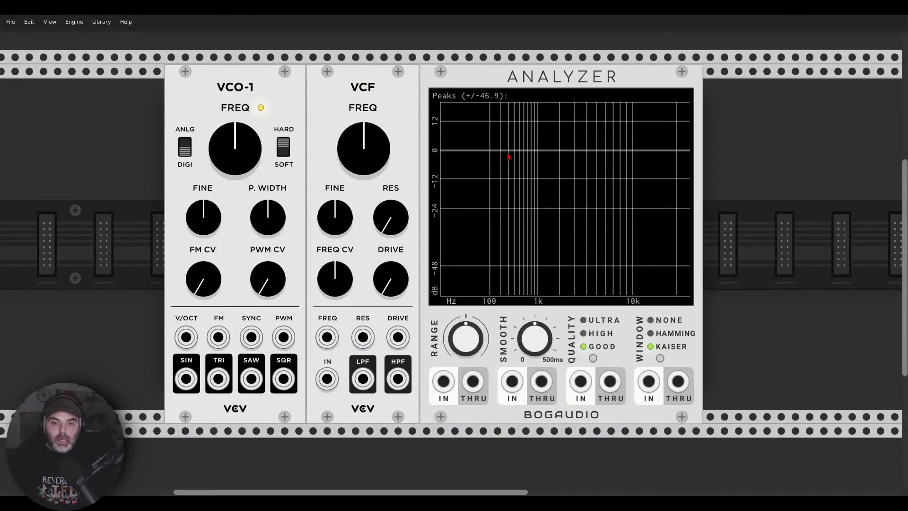
scroll(512, 150, "down", 2)
scroll(658, 209, "right", 2)
scroll(658, 208, "right", 3)
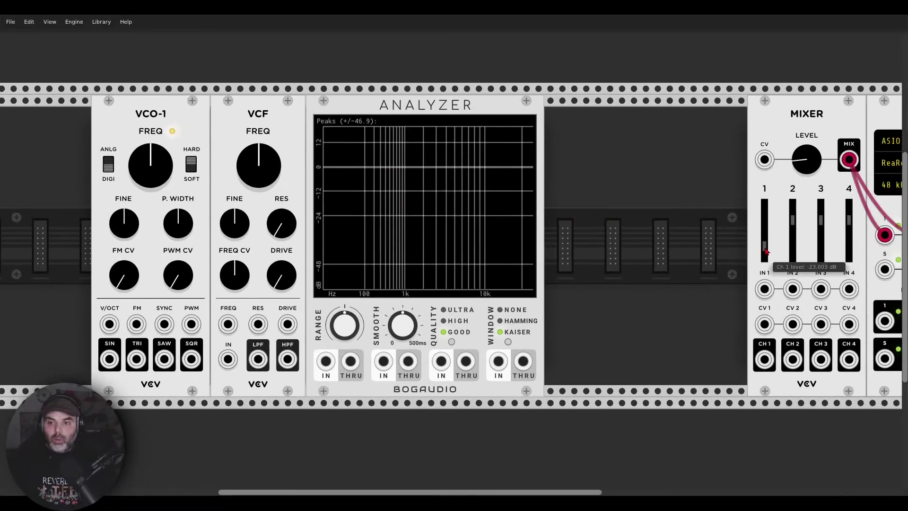
double_click(764, 250)
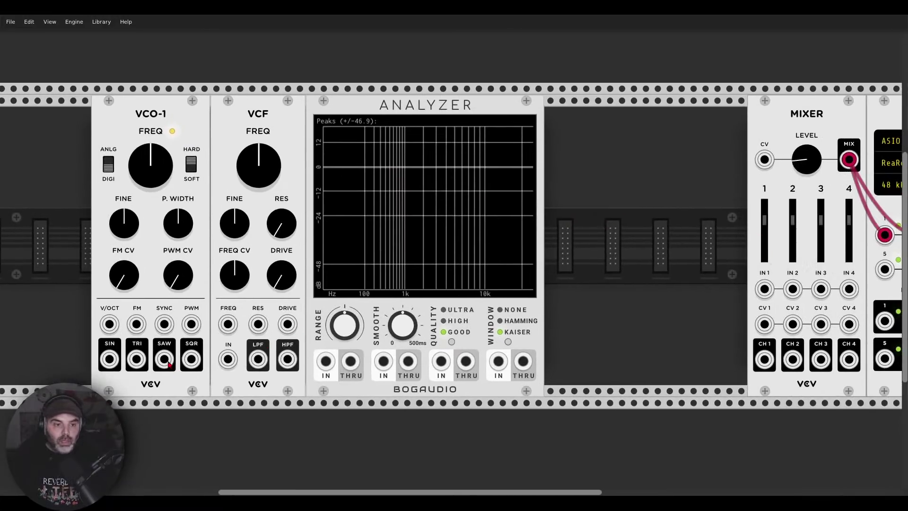
Connect VCO-1's SAW output to the VCF's input and raise the VCF's frequency to 8372 Hz
left_click_drag(164, 360, 228, 359)
left_click_drag(265, 164, 266, 188)
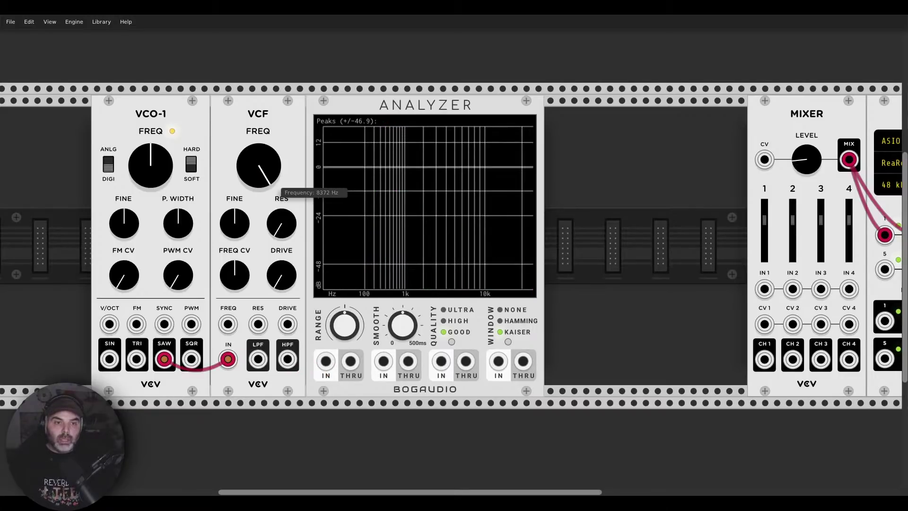
Connect the VCF's LPF output to the Analyzer's first input and the Mixer's IN 1, lowering the channel 1 level
left_click_drag(260, 361, 326, 362)
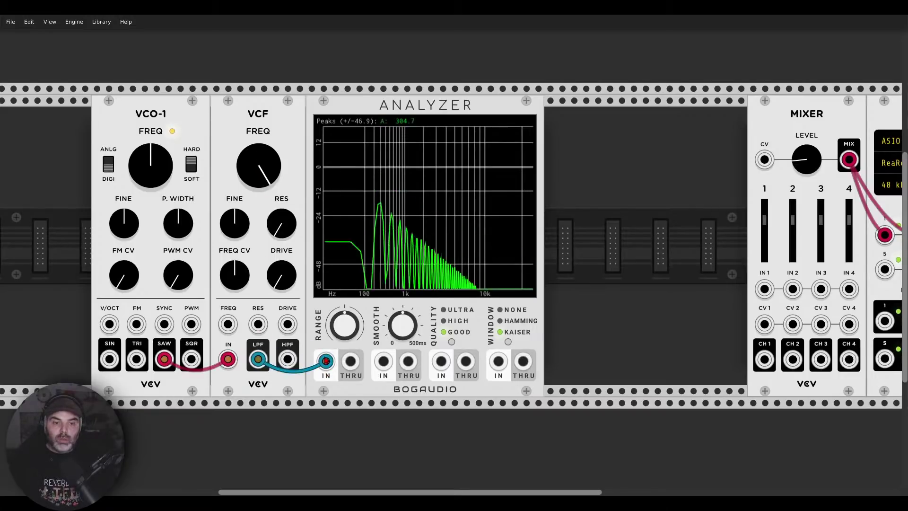
left_click_drag(765, 289, 257, 359)
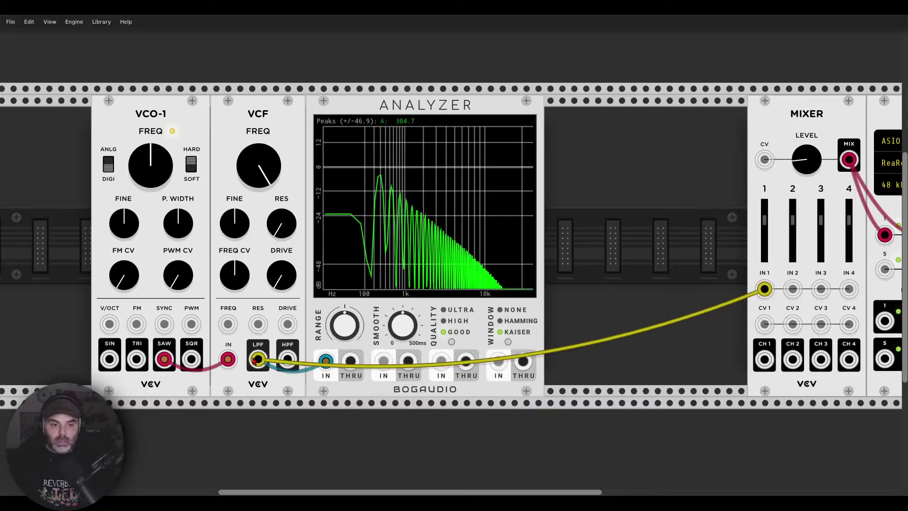
left_click_drag(765, 224, 765, 241)
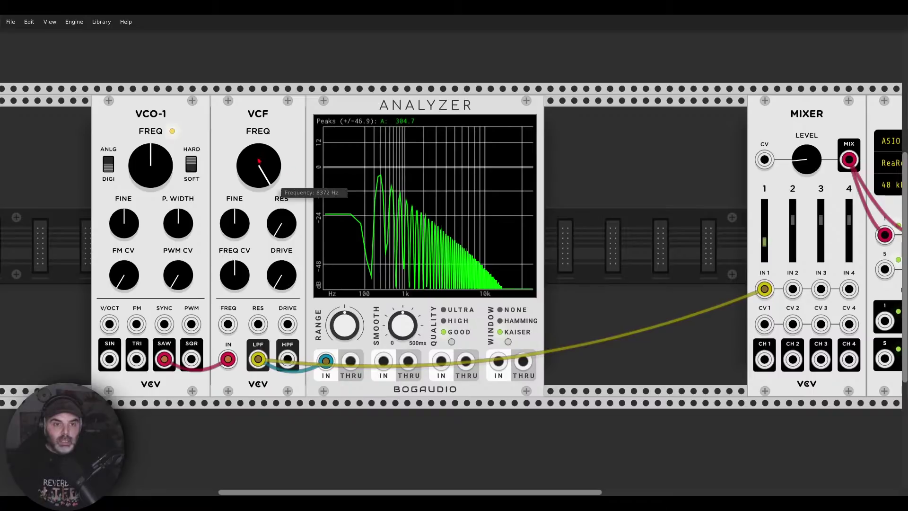
Sweep the VCF's frequency down and leave it at 261.63 Hz
left_click_drag(258, 166, 258, 200)
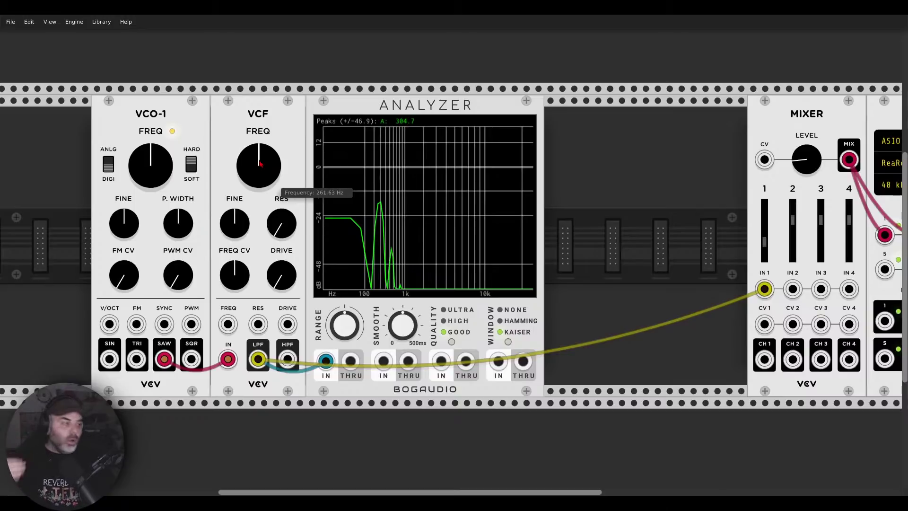
scroll(289, 142, "left", 3)
scroll(289, 142, "down", 1)
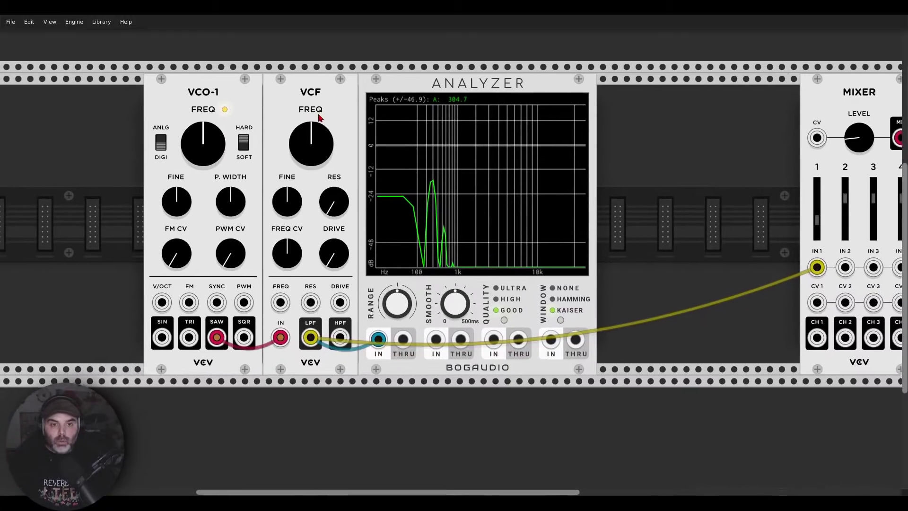
scroll(351, 141, "up", 1)
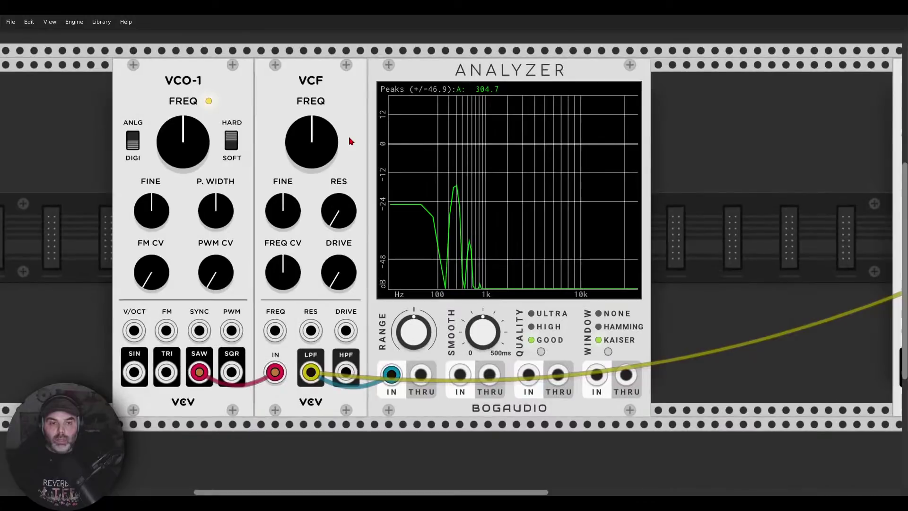
scroll(349, 101, "up", 1)
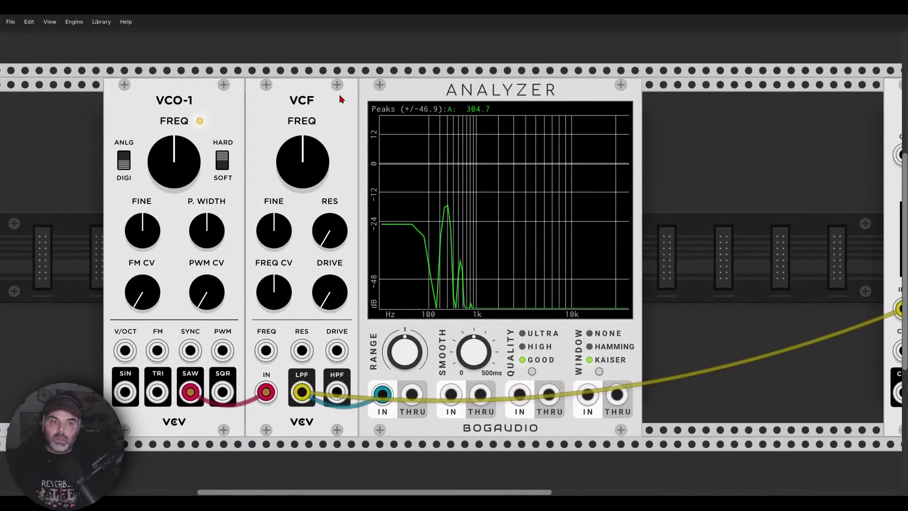
left_click_drag(197, 151, 196, 175)
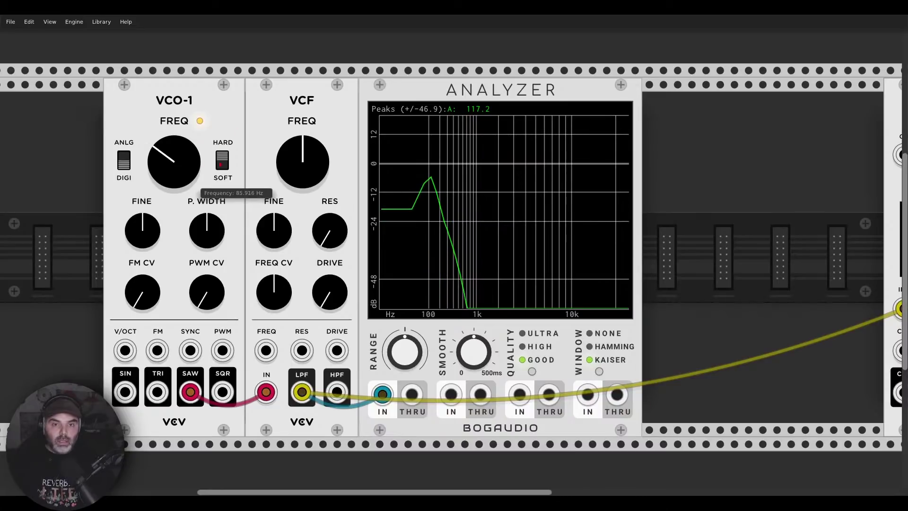
scroll(810, 225, "right", 1)
scroll(810, 226, "right", 1)
left_click_drag(851, 250, 851, 232)
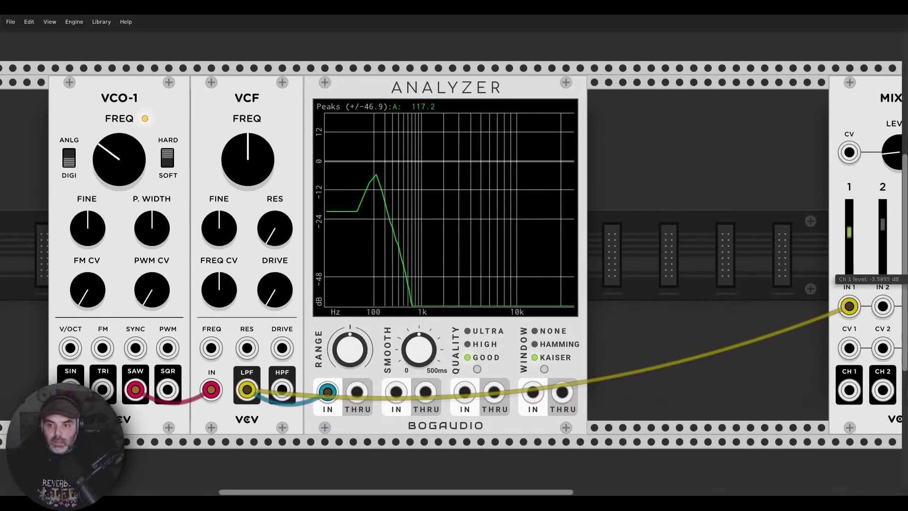
scroll(582, 233, "left", 2)
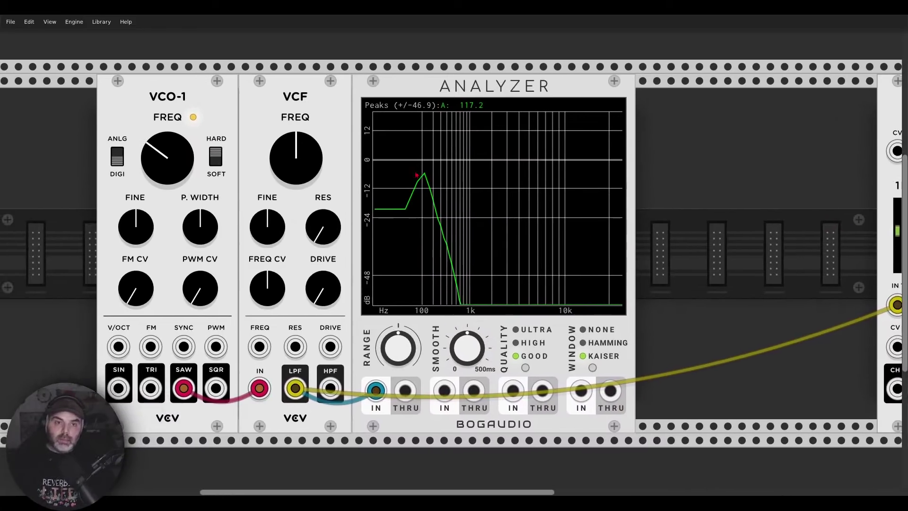
Raise the VCF's frequency to about 2.17 kHz, and turn it down to its minimum
mouse_move(315, 176)
left_mouse_down()
mouse_move(315, 132)
mouse_move(319, 171)
left_mouse_up()
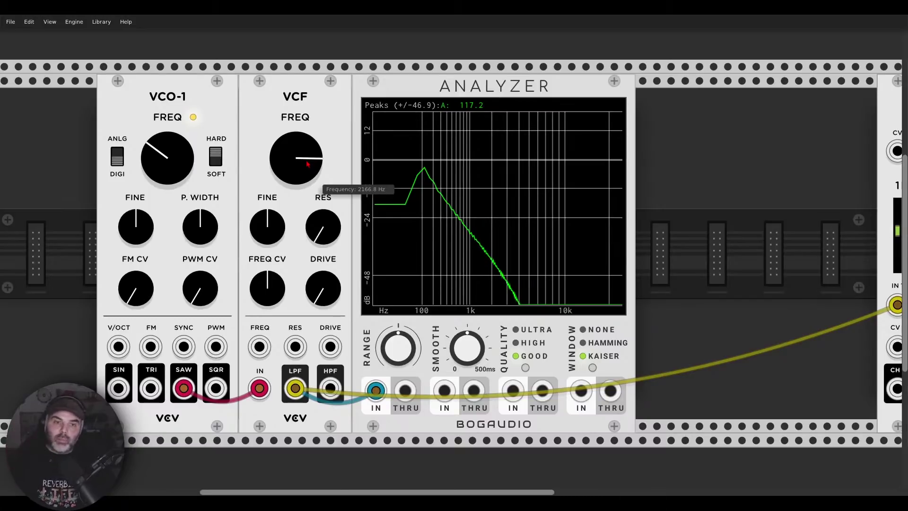
left_click_drag(307, 163, 308, 237)
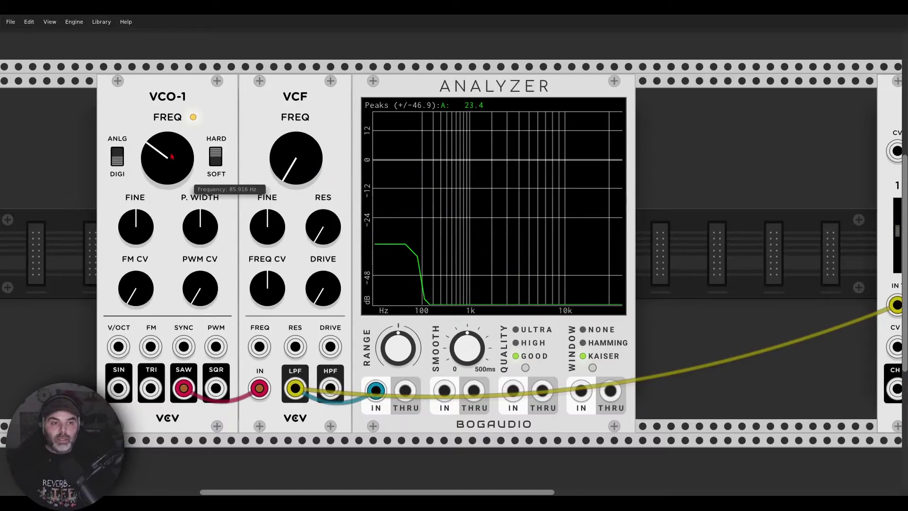
Raise VCO-1's frequency above its default and open the VCF's frequency to about 410 Hz
left_click_drag(172, 156, 179, 166)
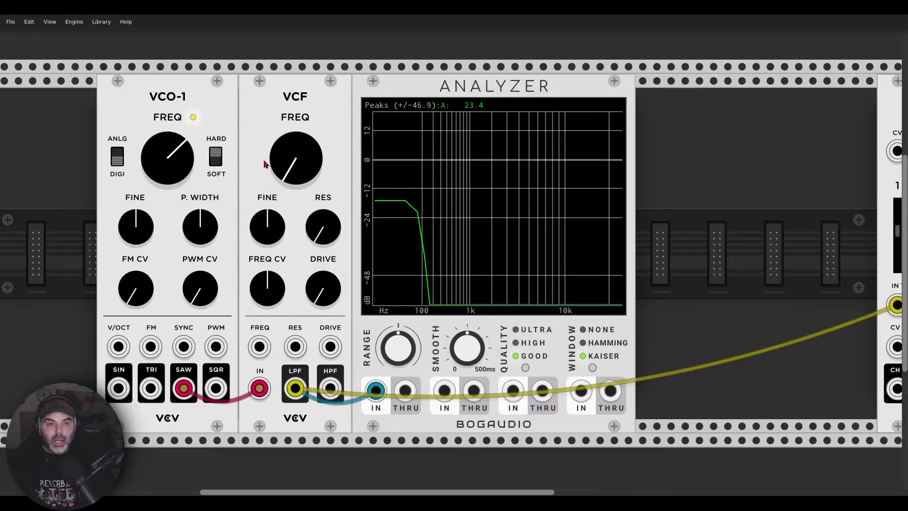
left_click_drag(264, 163, 265, 136)
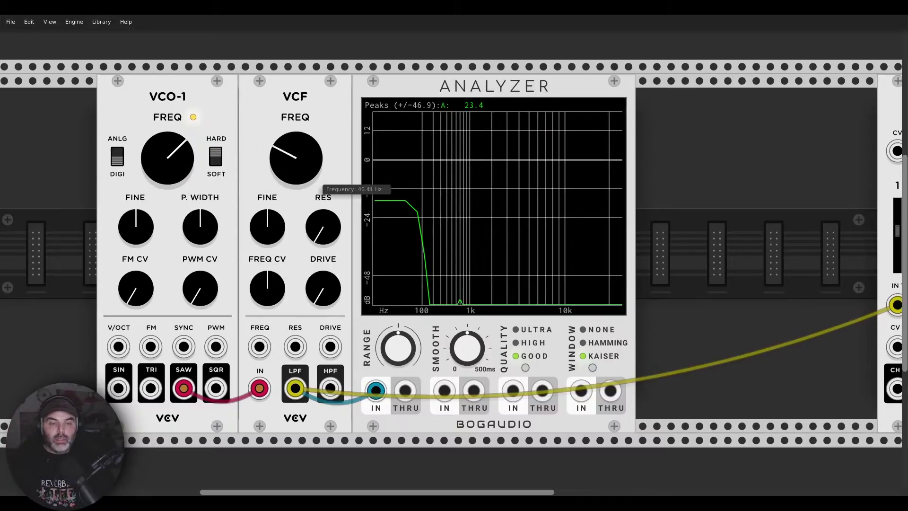
left_click_drag(299, 168, 296, 114)
mouse_move(295, 158)
left_mouse_down()
mouse_move(296, 170)
mouse_move(296, 137)
mouse_move(295, 166)
left_mouse_up()
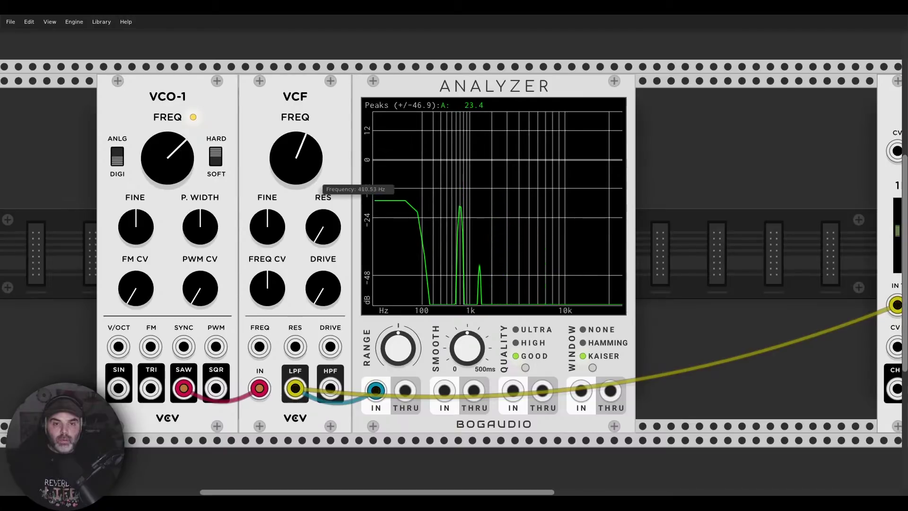
Lower VCO-1's frequency well below its default, and sweep the VCF's frequency from its minimum up to 261.63 Hz
double_click(168, 158)
left_click_drag(167, 158, 168, 170)
left_click_drag(296, 158, 296, 180)
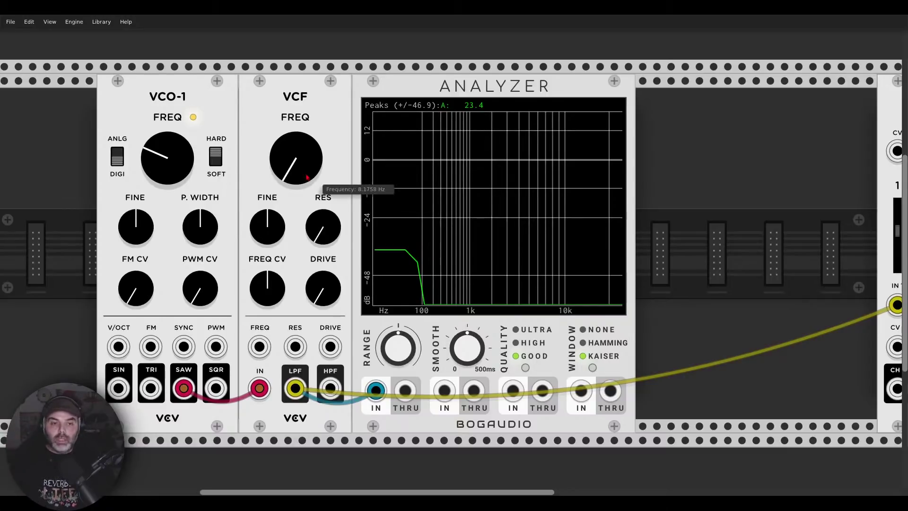
left_click_drag(305, 174, 305, 137)
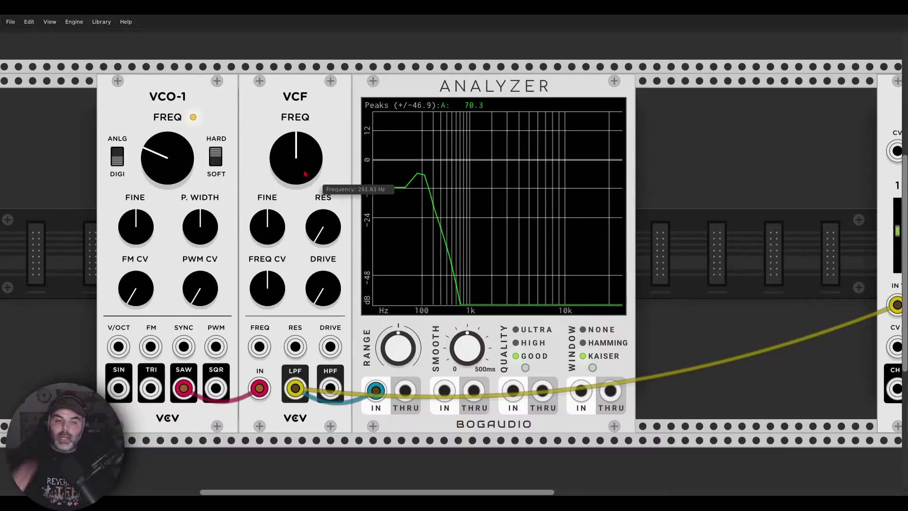
Try the VCF's high-pass output on the Analyzer and Mixer, and return both cables to its low-pass output
left_click_drag(295, 388, 330, 388)
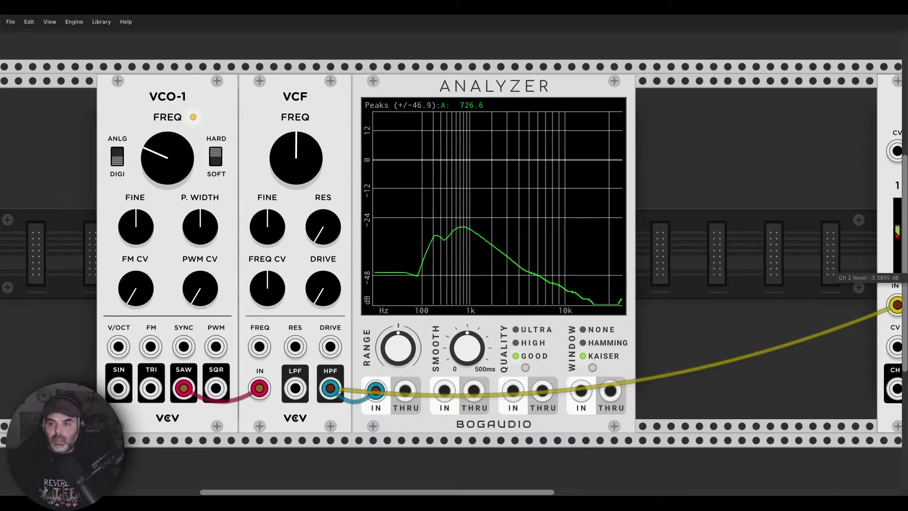
mouse_move(312, 175)
left_mouse_down()
mouse_move(313, 189)
mouse_move(312, 142)
mouse_move(312, 230)
mouse_move(313, 177)
left_mouse_up()
left_click_drag(330, 388, 296, 388)
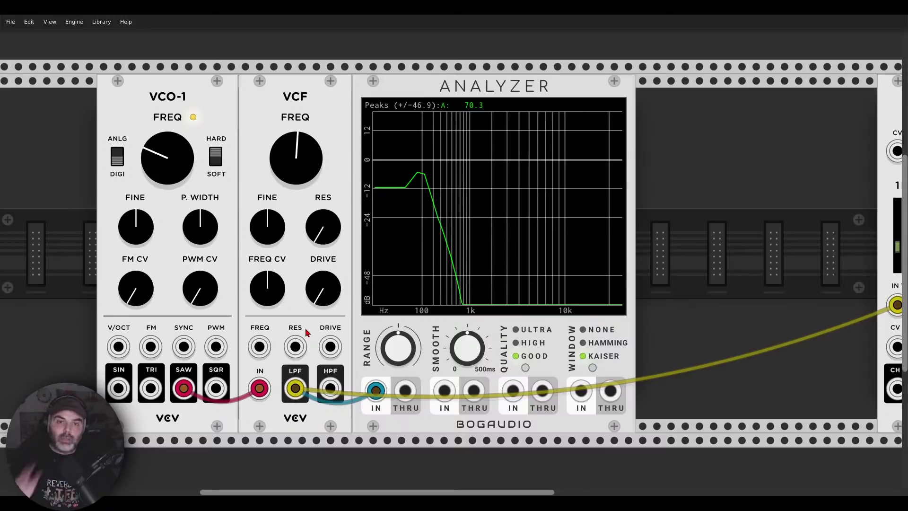
Raise the VCF's frequency to about 1.24 kHz and set the Analyzer's quality to High
mouse_move(296, 158)
left_mouse_down()
mouse_move(297, 132)
mouse_move(313, 158)
left_mouse_up()
left_click(517, 343)
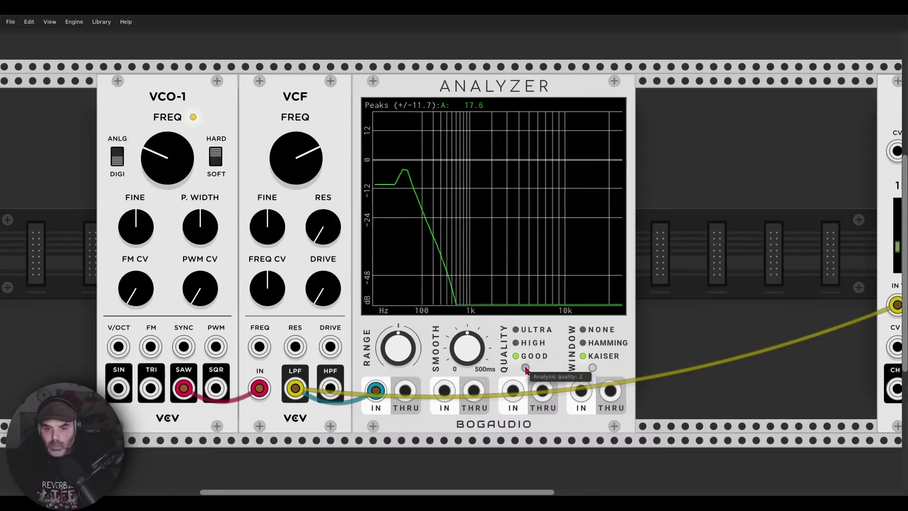
scroll(341, 233, "up", 2)
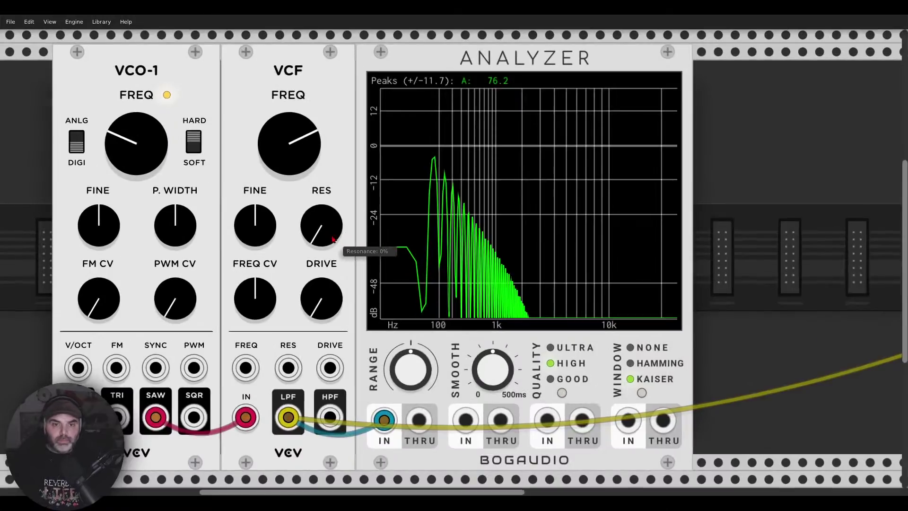
left_click_drag(309, 156, 310, 154)
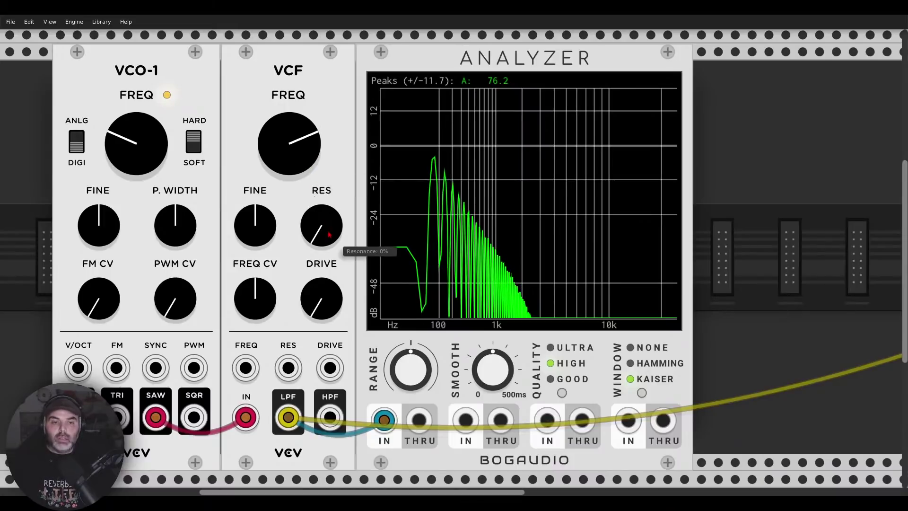
Raise the VCF's resonance well above its midpoint, and sweep the cutoff frequency down to about 371 Hz
left_click_drag(328, 234, 328, 205)
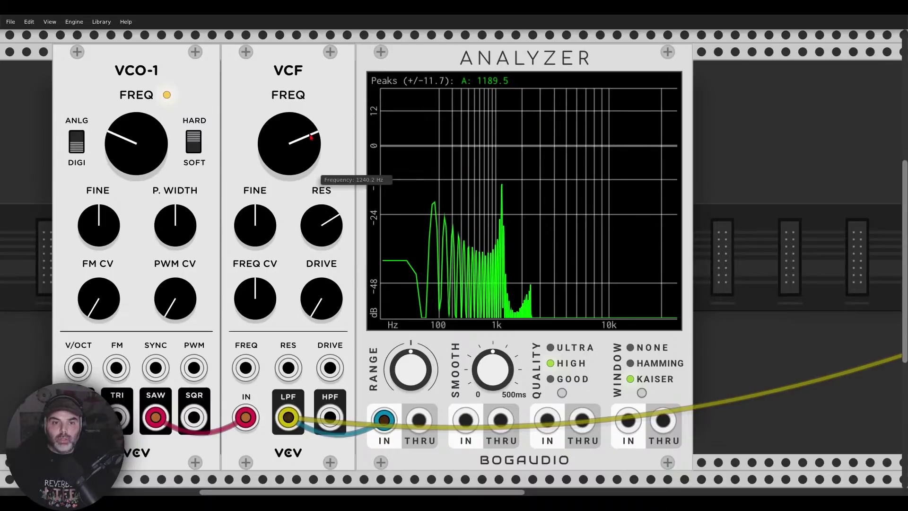
left_click_drag(322, 164, 302, 147)
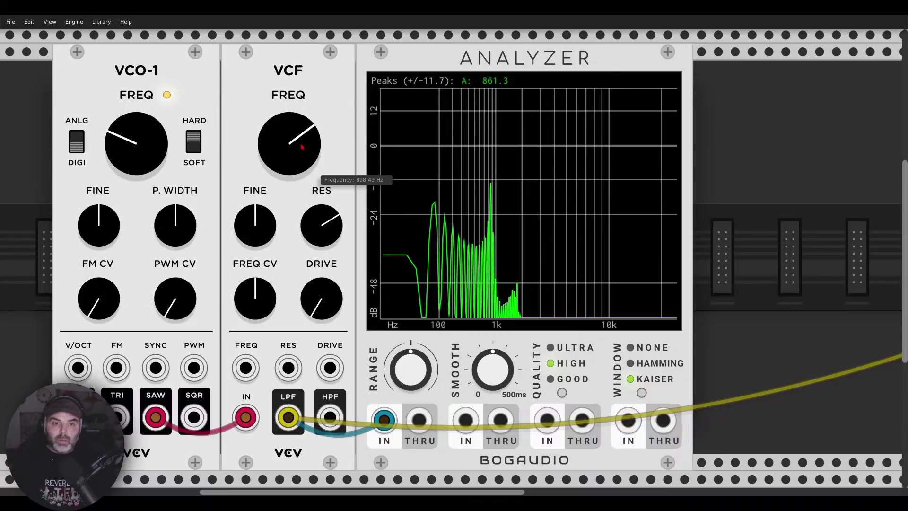
left_click_drag(302, 147, 301, 167)
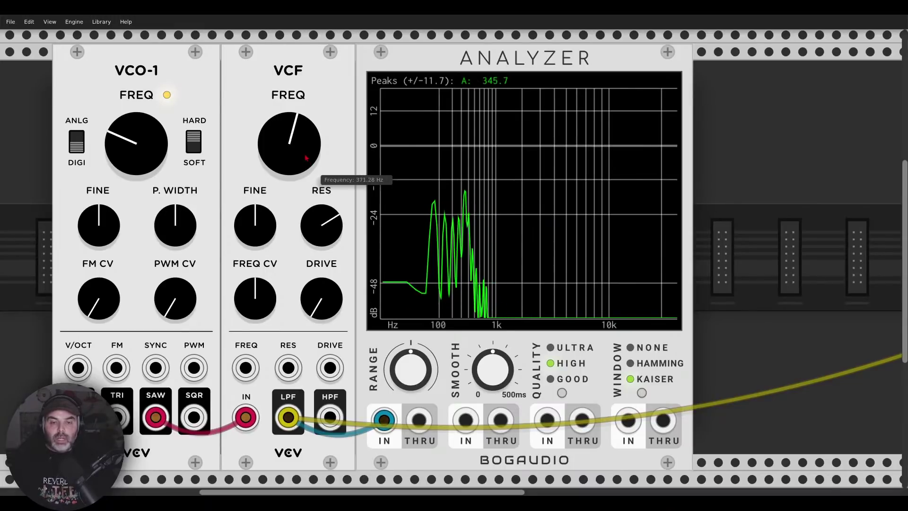
left_click_drag(327, 232, 333, 258)
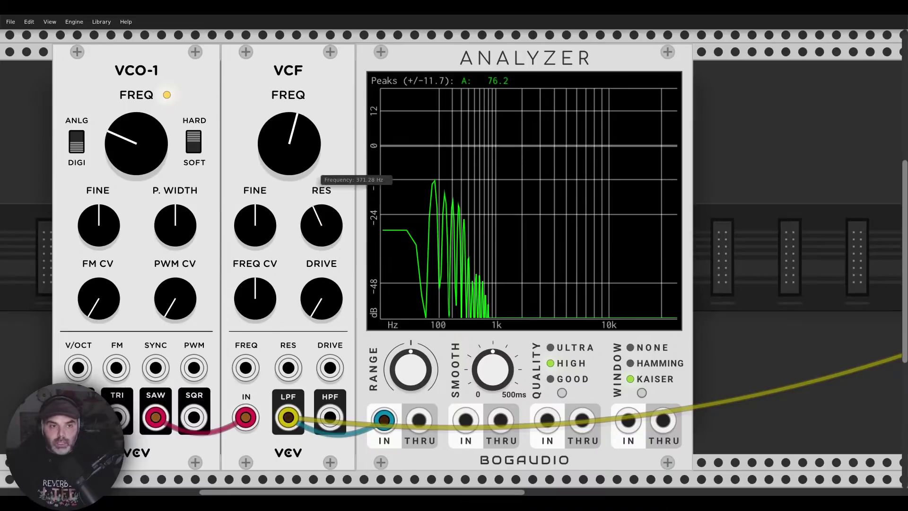
left_click_drag(316, 161, 316, 166)
scroll(317, 166, "down", 3)
mouse_move(804, 226)
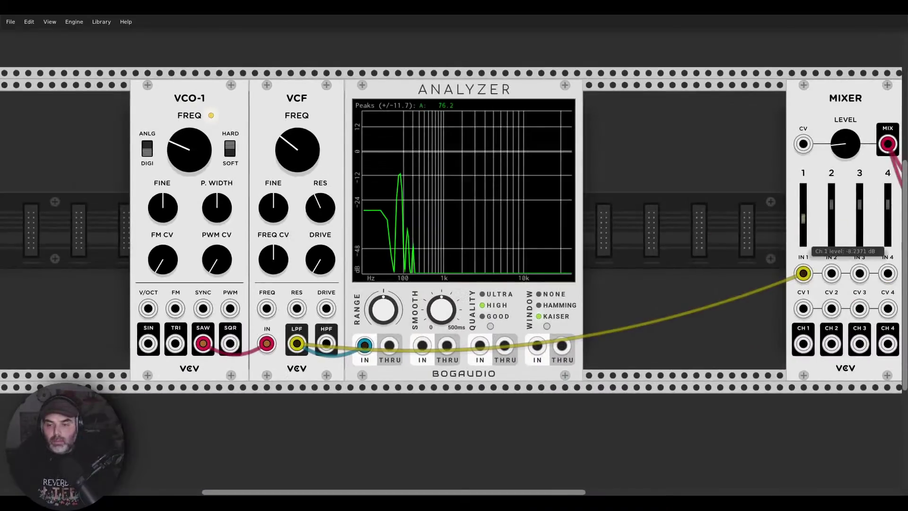
Turn the VCF's frequency down to its minimum and sweep it up to about 1.12 kHz
mouse_move(302, 156)
left_mouse_down()
mouse_move(300, 128)
mouse_move(301, 153)
left_mouse_up()
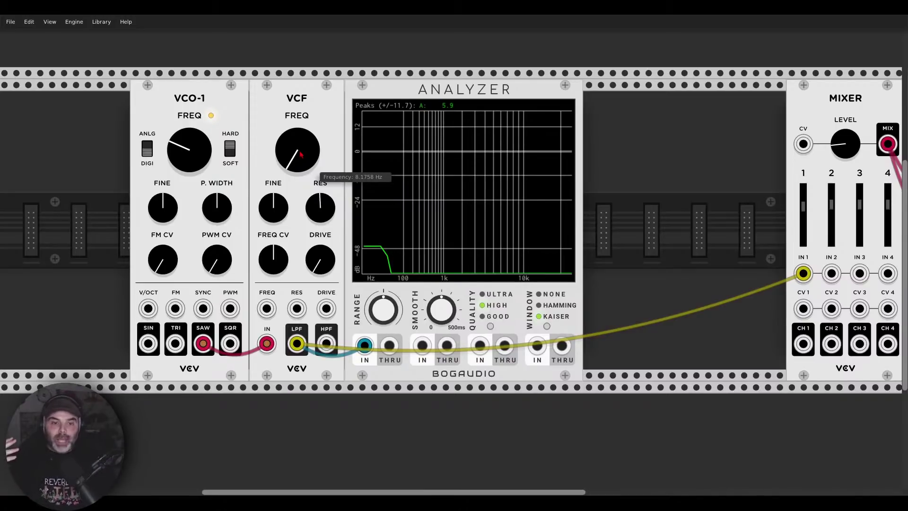
left_click_drag(300, 155, 301, 114)
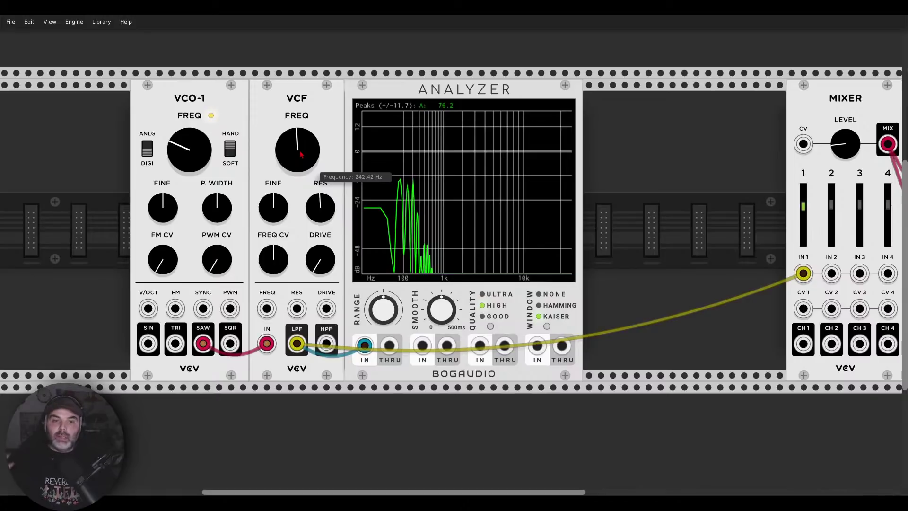
left_click_drag(299, 154, 300, 140)
left_click_drag(313, 165, 313, 189)
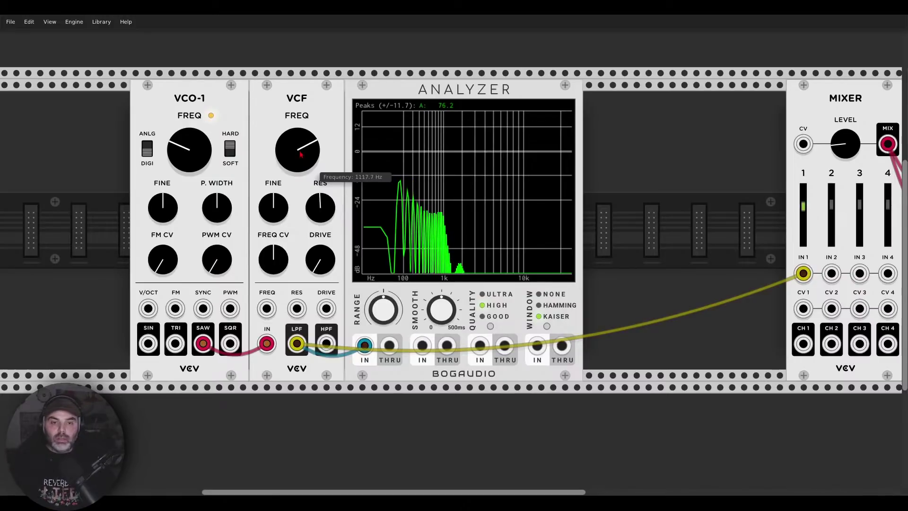
Reduce the VCF's resonance further, and bring its frequency to about 523 Hz and down to its minimum
left_click_drag(328, 220, 327, 234)
left_click_drag(300, 166, 299, 160)
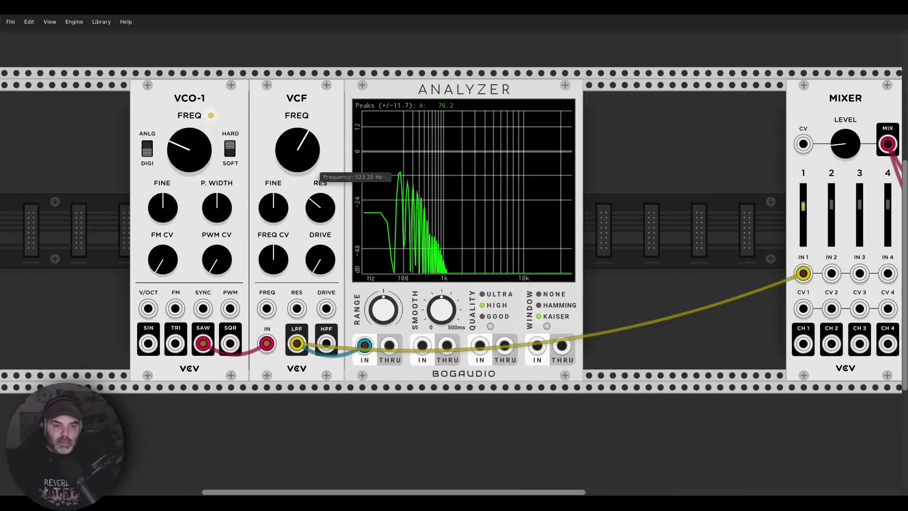
left_click_drag(300, 159, 300, 227)
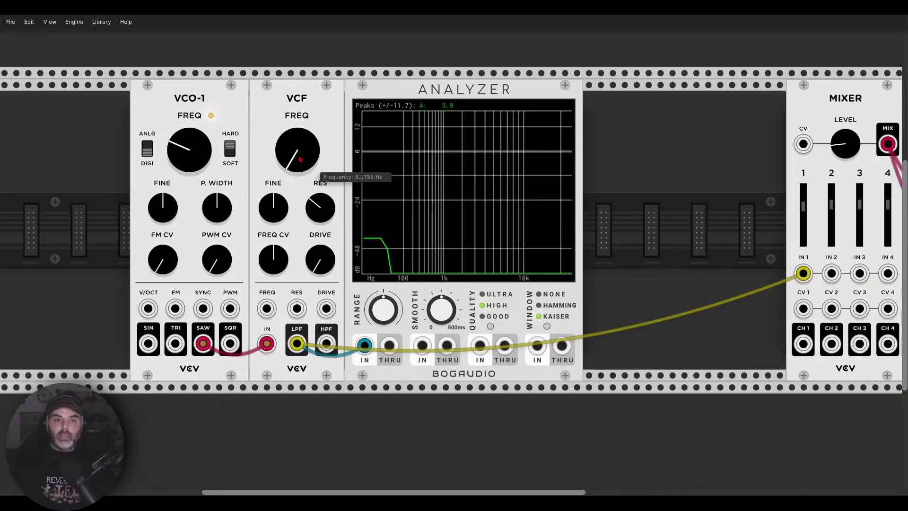
mouse_move(297, 150)
left_mouse_down()
mouse_move(298, 112)
mouse_move(298, 159)
left_mouse_up()
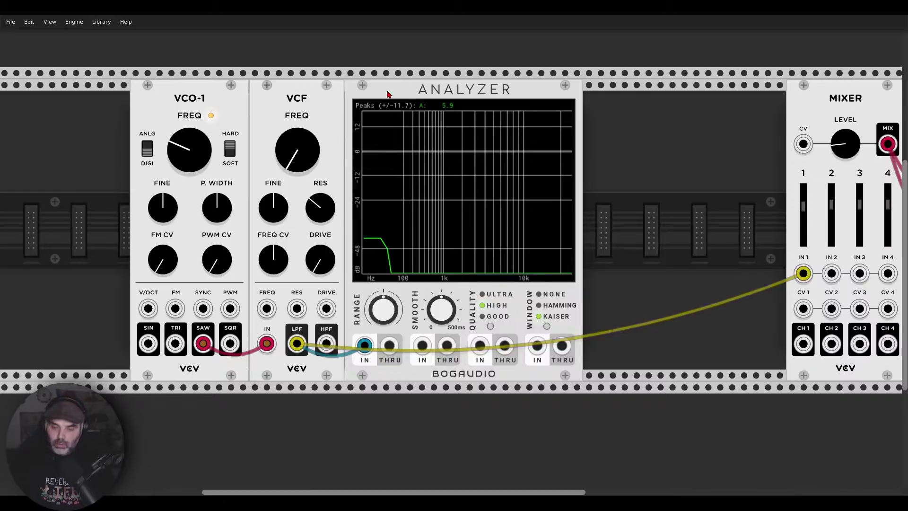
Replace the Analyzer with a VCV VCA, patched between the VCF's low-pass output and Mixer input 1, with channel 1 at 0 dB
key("Delete")
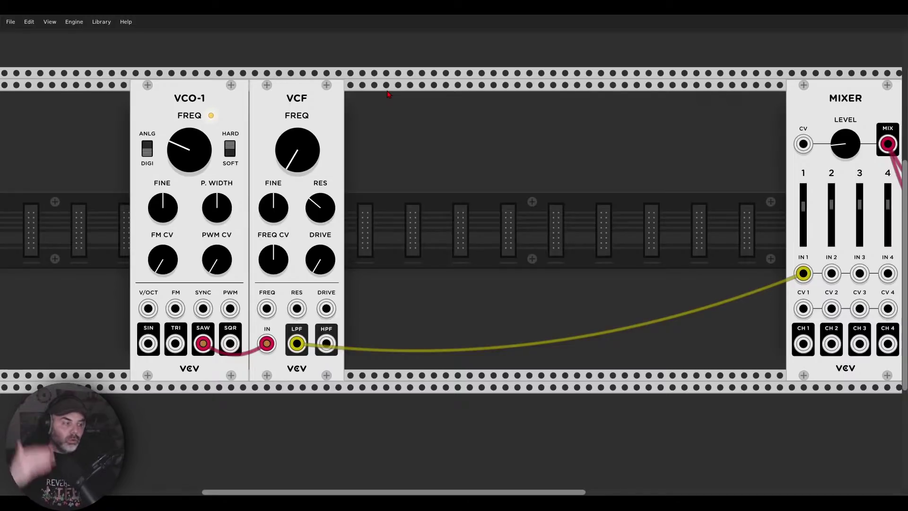
right_click(408, 148)
type("vca")
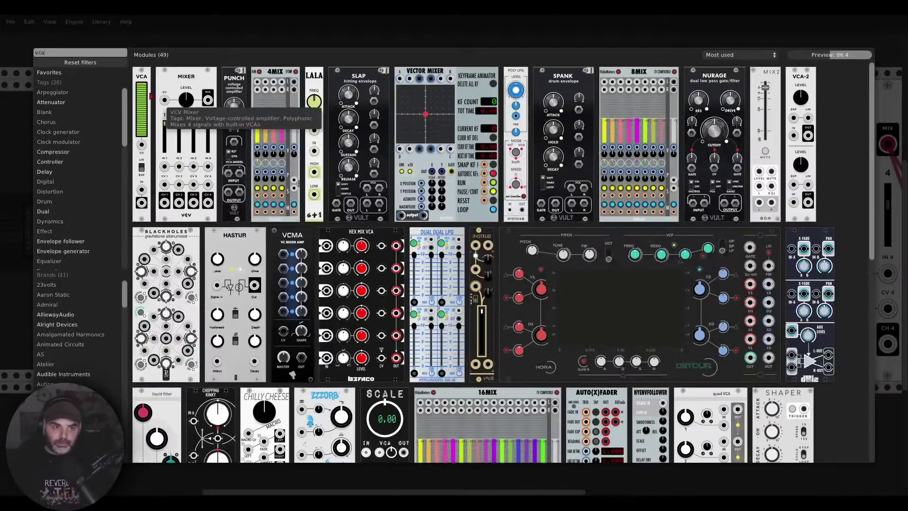
left_click(142, 118)
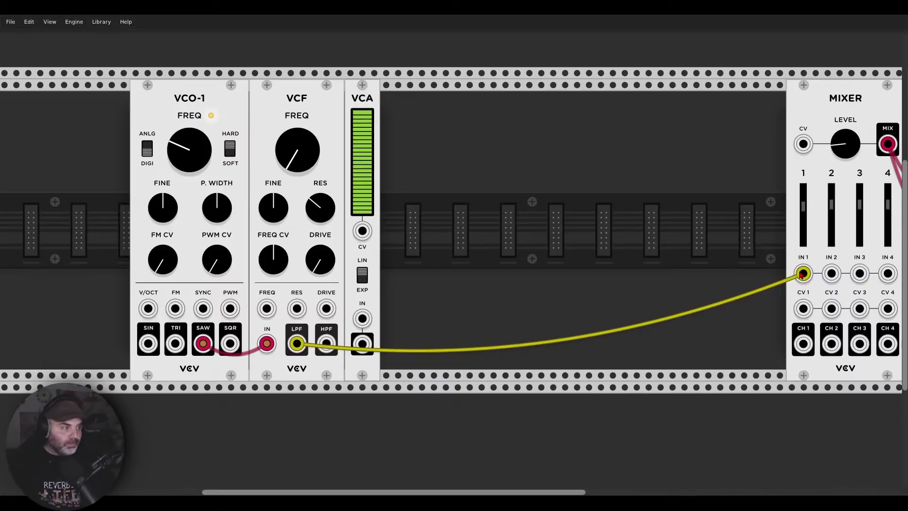
mouse_move(802, 274)
left_mouse_down()
mouse_move(671, 274)
mouse_move(361, 345)
mouse_move(362, 318)
mouse_move(783, 255)
mouse_move(803, 273)
left_mouse_up()
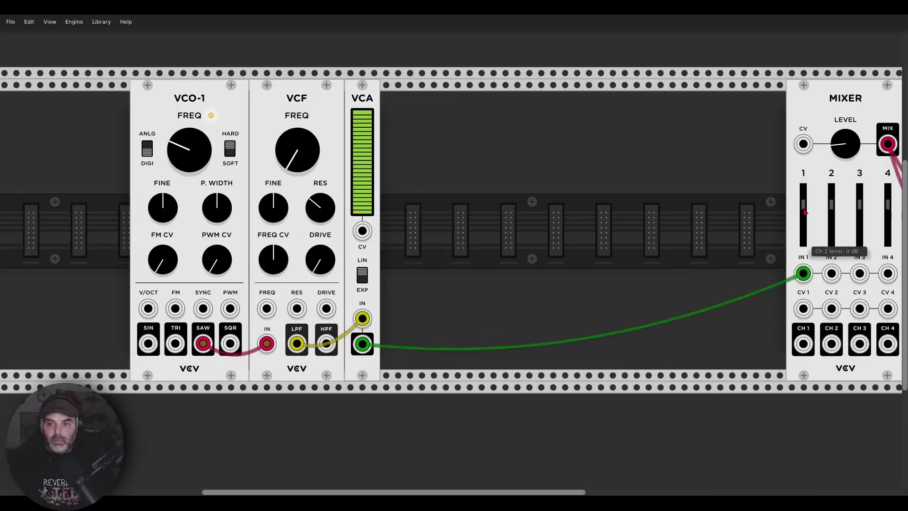
Raise the VCF's frequency to about 871 Hz and lower the VCA's level to zero
left_click_drag(297, 151, 297, 113)
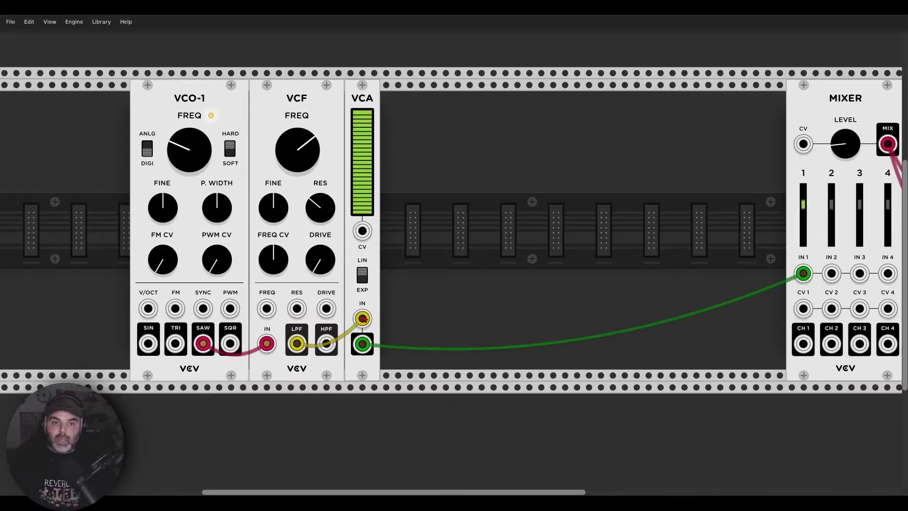
mouse_move(359, 156)
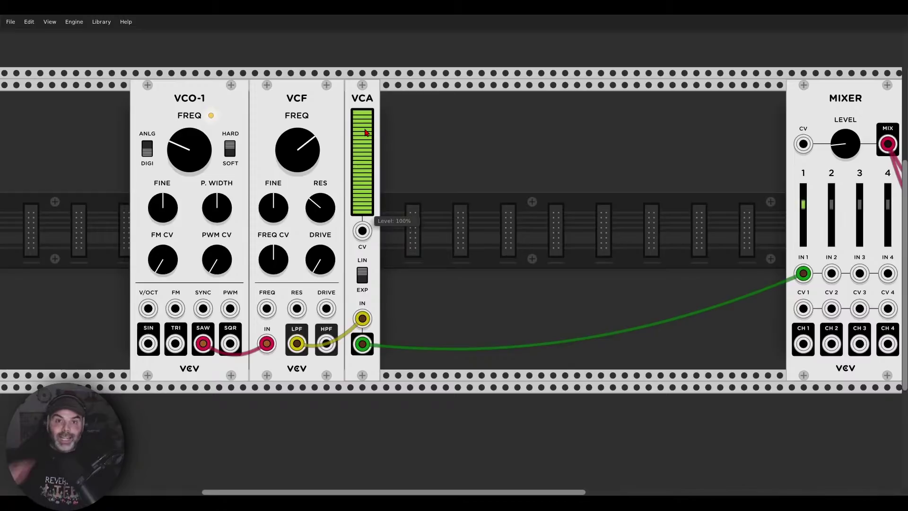
left_click_drag(365, 133, 365, 222)
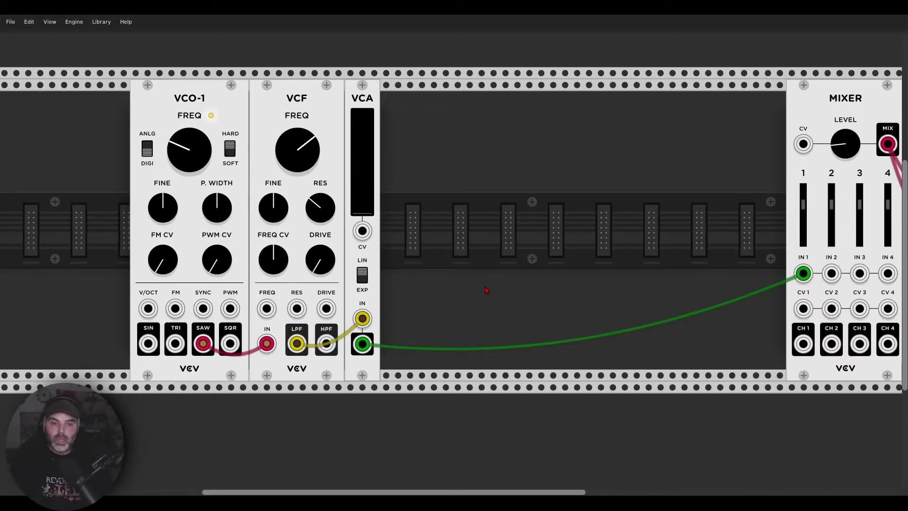
Add a VCV Scope beside the VCA and connect the VCF's low-pass output to its X input
right_click(487, 277)
type("scope")
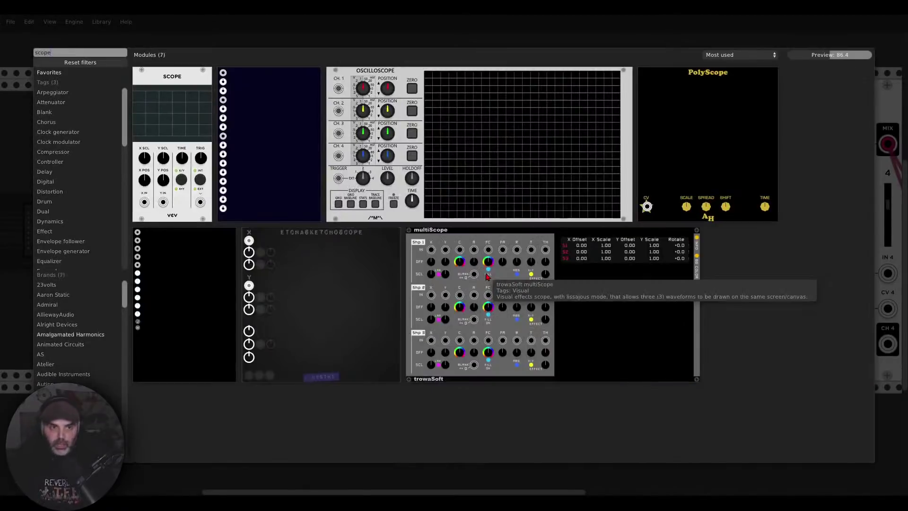
left_click(182, 114)
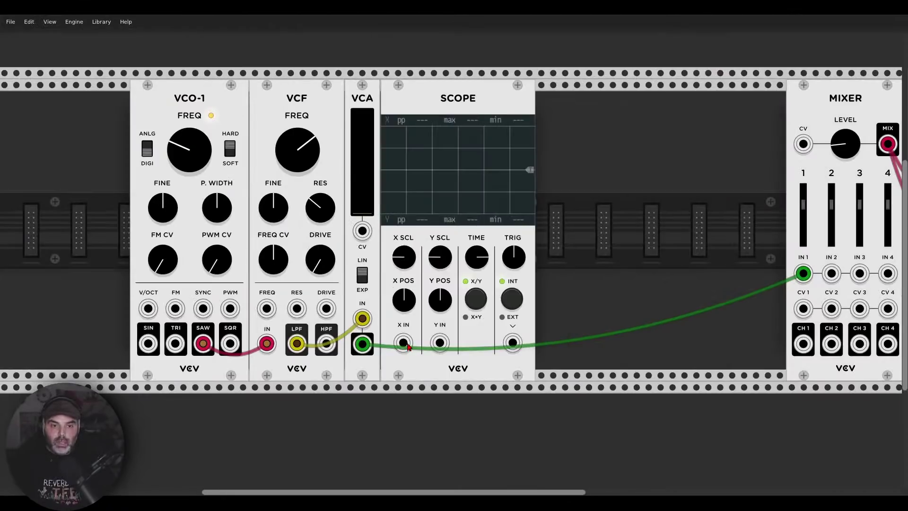
left_click_drag(408, 346, 297, 344)
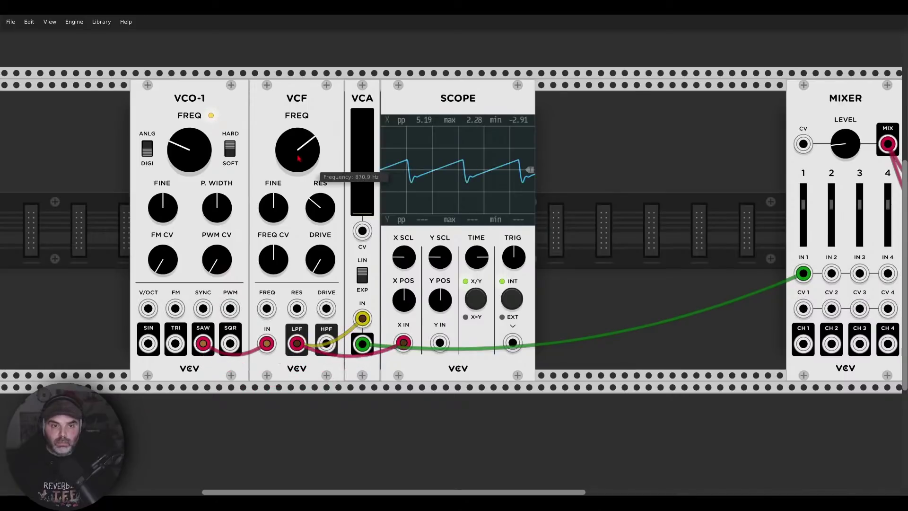
Open the VCF's frequency to its maximum and turn the Scope's time control fully up
left_click_drag(298, 159, 298, 135)
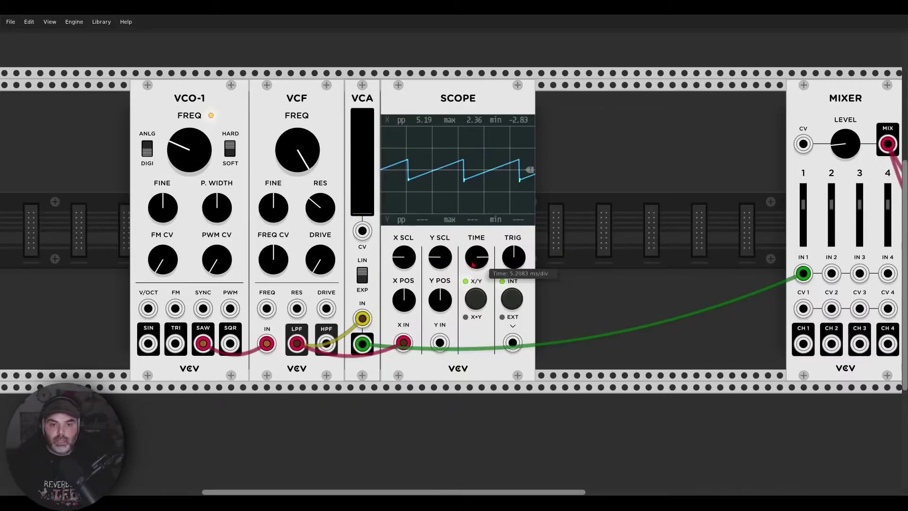
left_click_drag(473, 265, 473, 248)
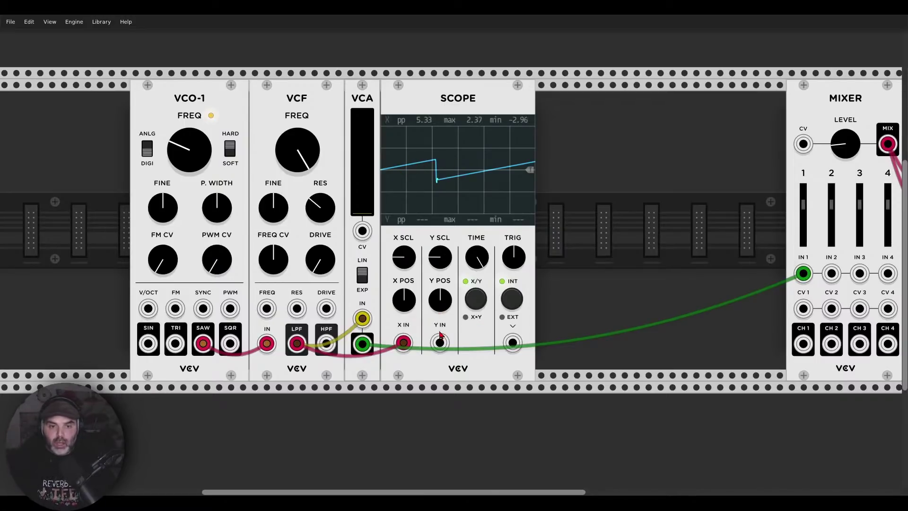
Connect the VCA's output to the Scope's Y input with Mixer channel 1 turned down, and raise the VCA's level to 100%
left_click_drag(440, 343, 362, 344)
left_click_drag(803, 204, 803, 240)
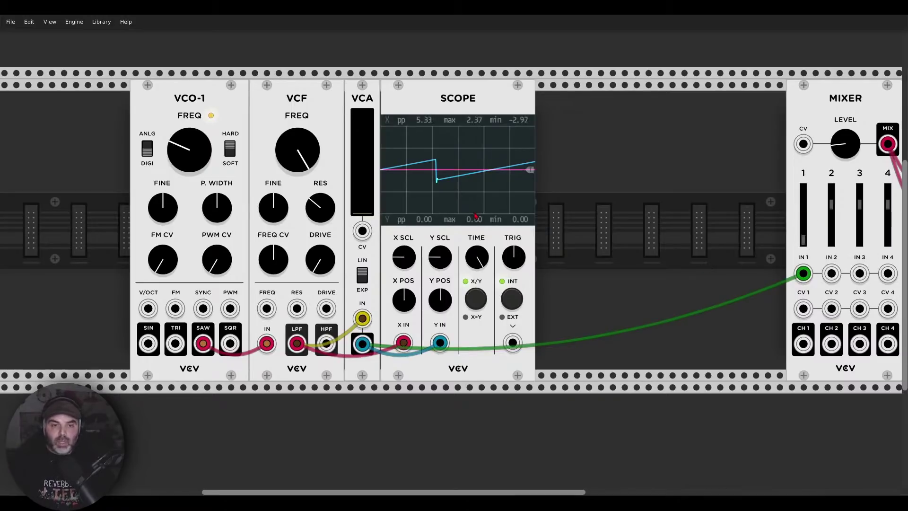
left_click_drag(362, 210, 363, 109)
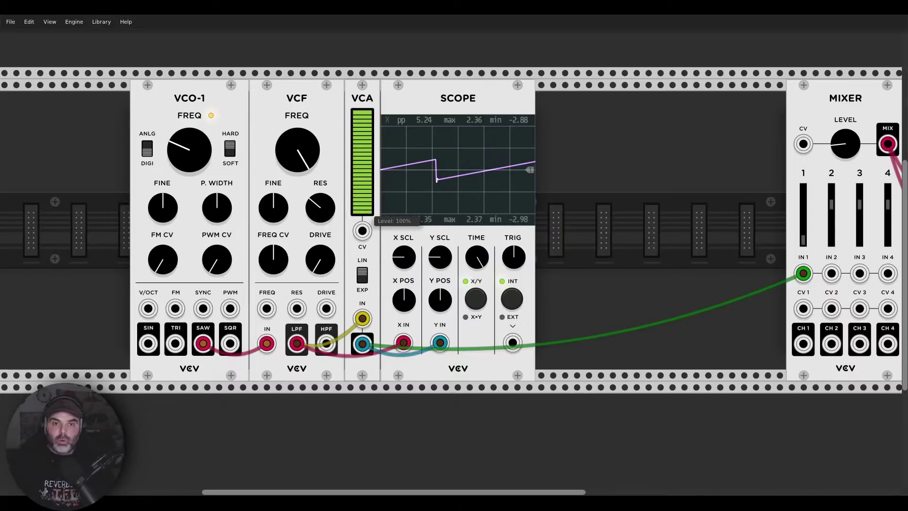
left_click_drag(362, 109, 362, 125)
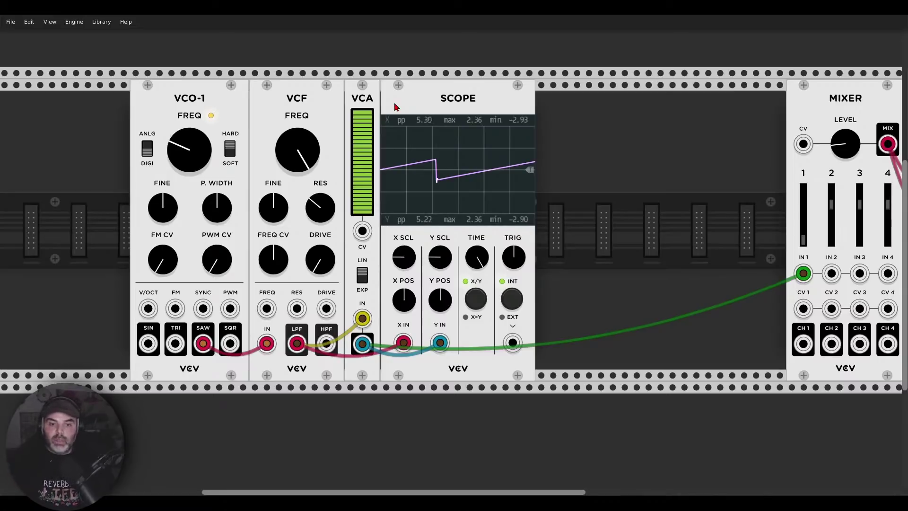
Disconnect the Scope's X and Y inputs, and move the Mixer slightly closer to the Scope, leaving a wide gap between them
left_click_drag(440, 343, 421, 351)
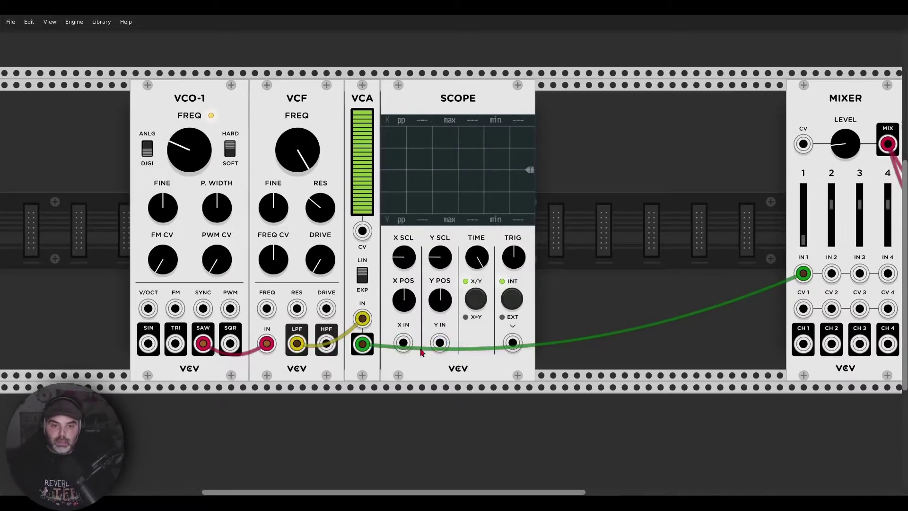
left_click_drag(833, 120, 681, 109)
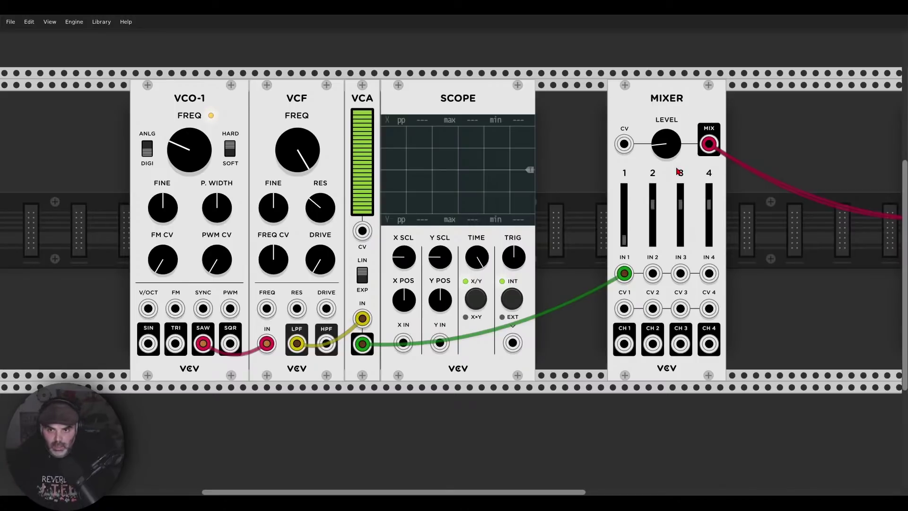
mouse_move(650, 199)
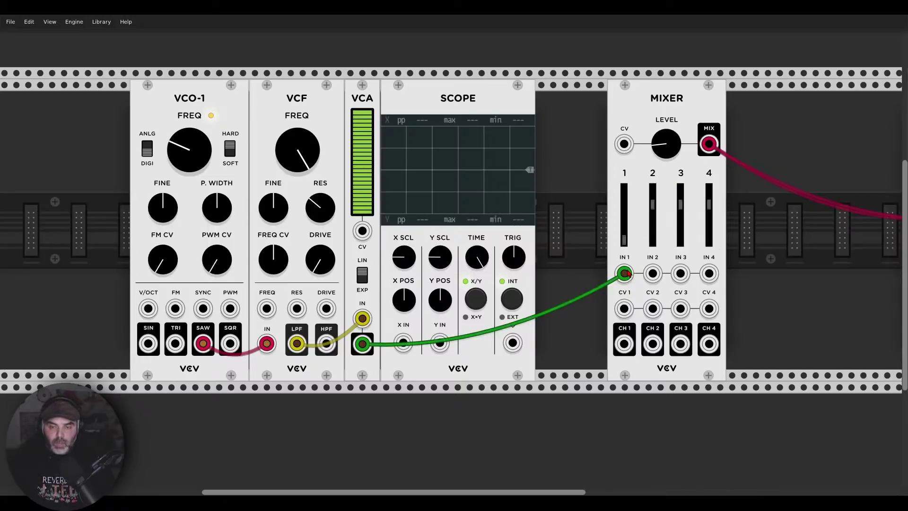
left_click_drag(650, 97, 833, 97)
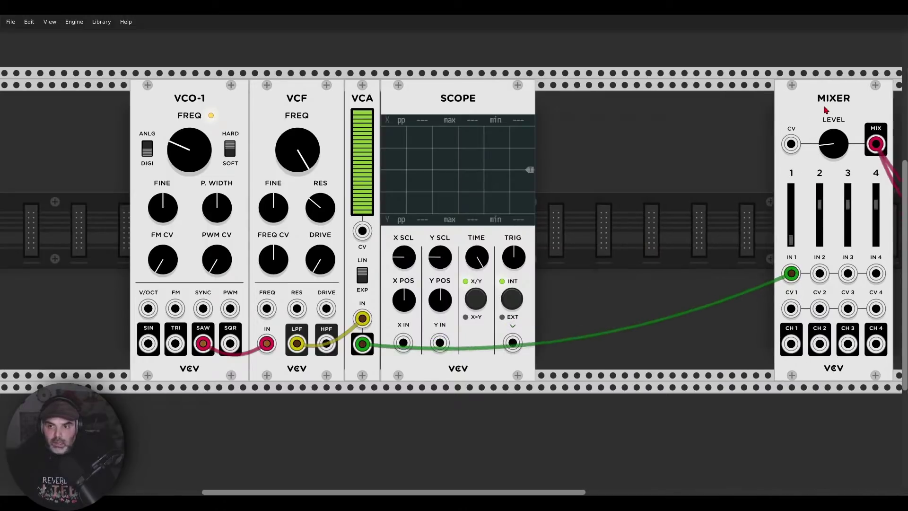
Add a second VCV Mixer directly beside the Scope
right_click(643, 156)
key("BackSpace")
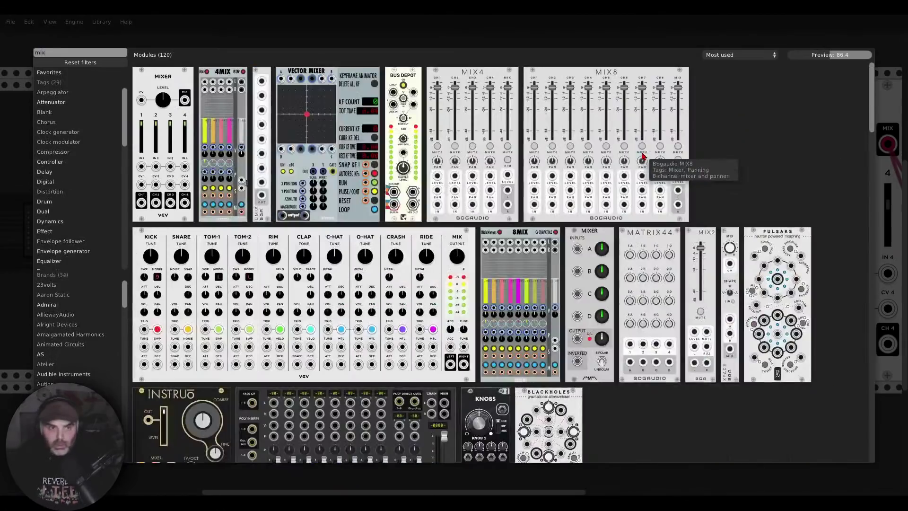
left_click(162, 118)
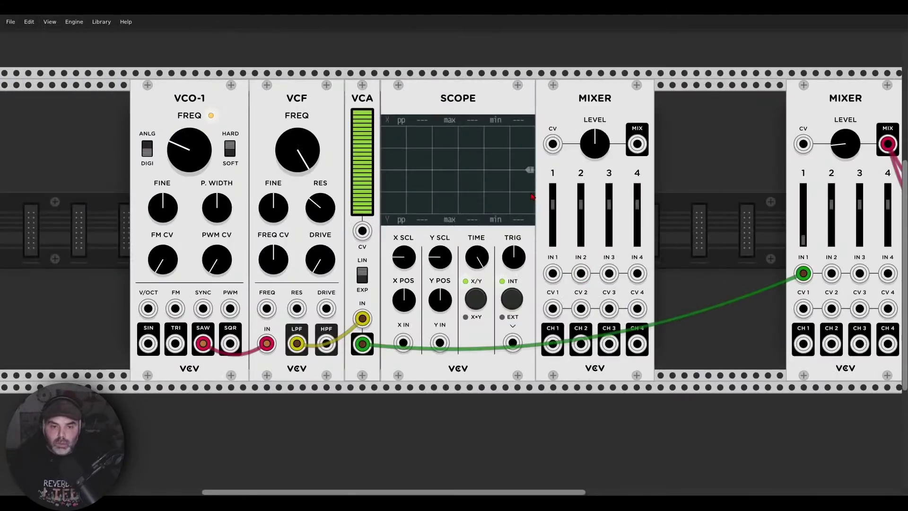
left_click_drag(552, 274, 301, 342)
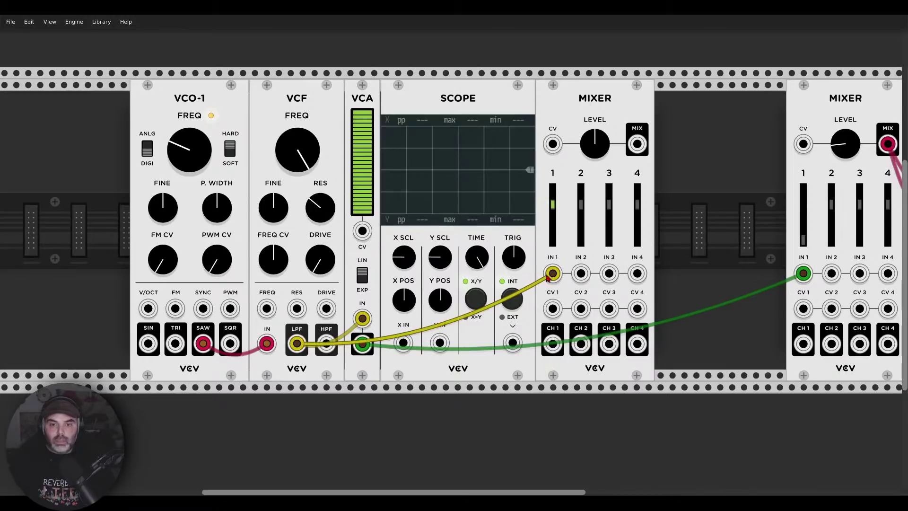
left_click_drag(553, 273, 404, 343)
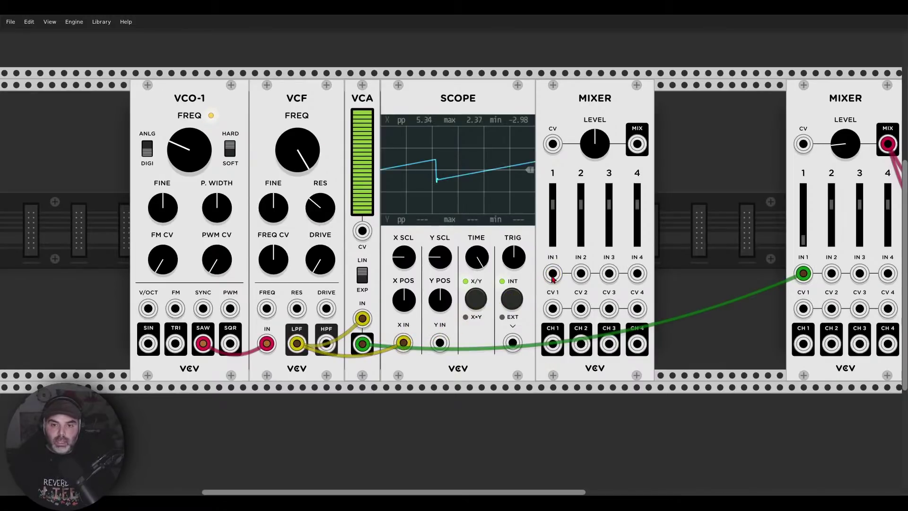
left_click_drag(552, 273, 297, 343)
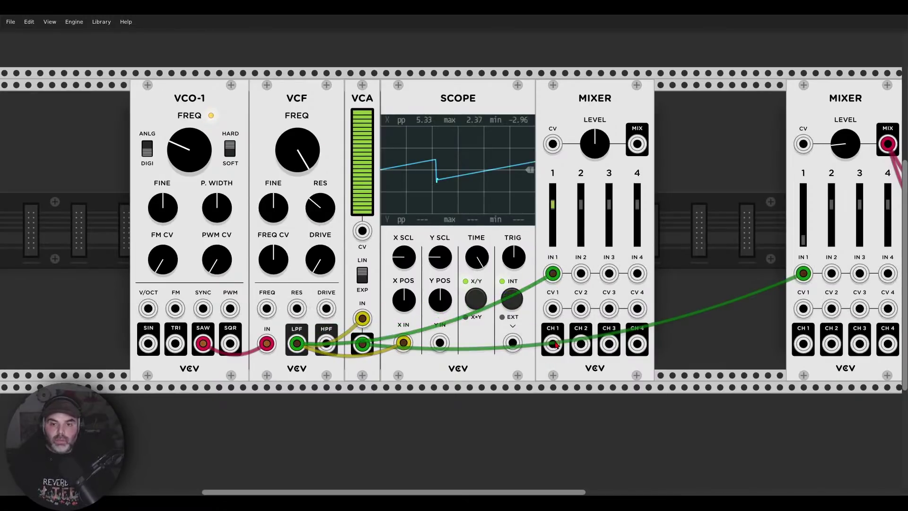
left_click_drag(552, 344, 440, 342)
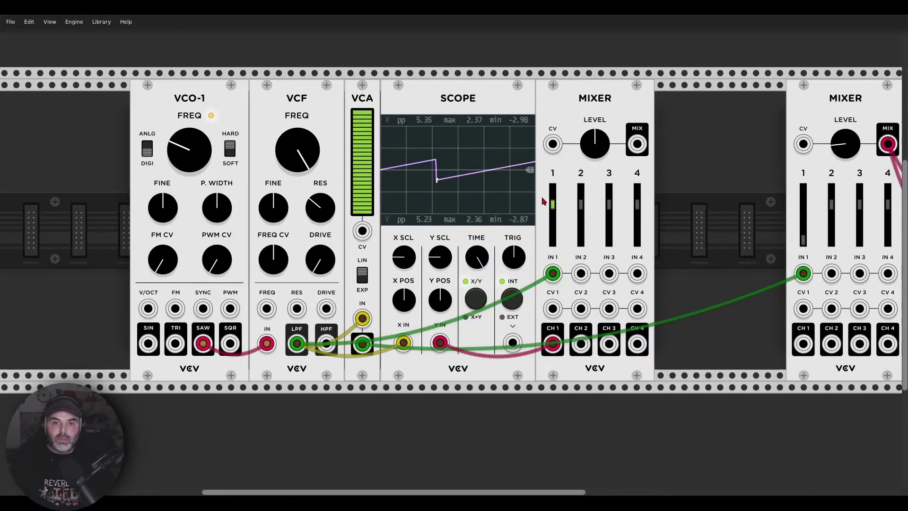
mouse_move(553, 204)
left_mouse_down()
mouse_move(552, 239)
mouse_move(553, 189)
left_mouse_up()
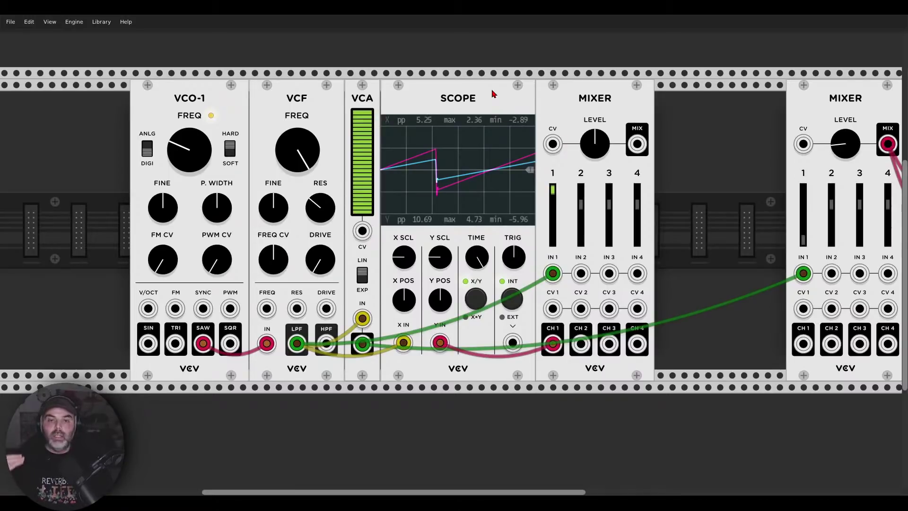
Delete the Scope and the second Mixer from the rack
key("Delete")
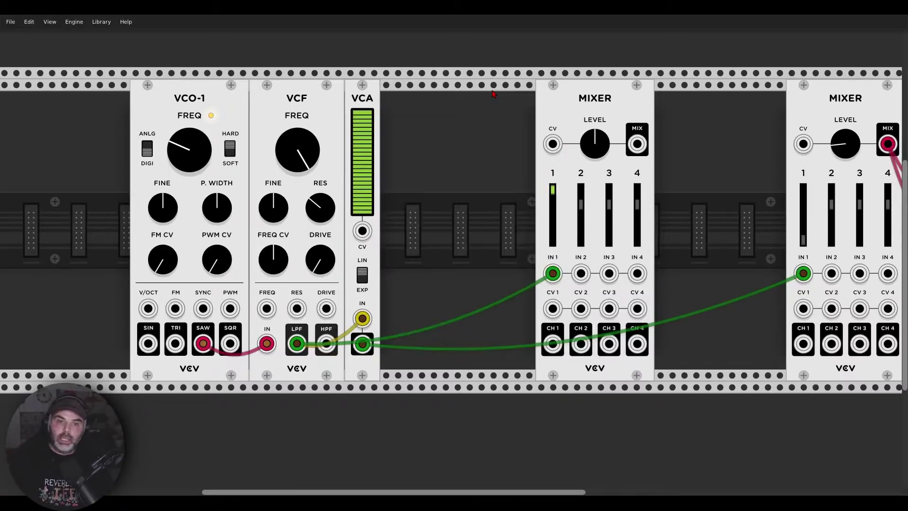
key("Delete")
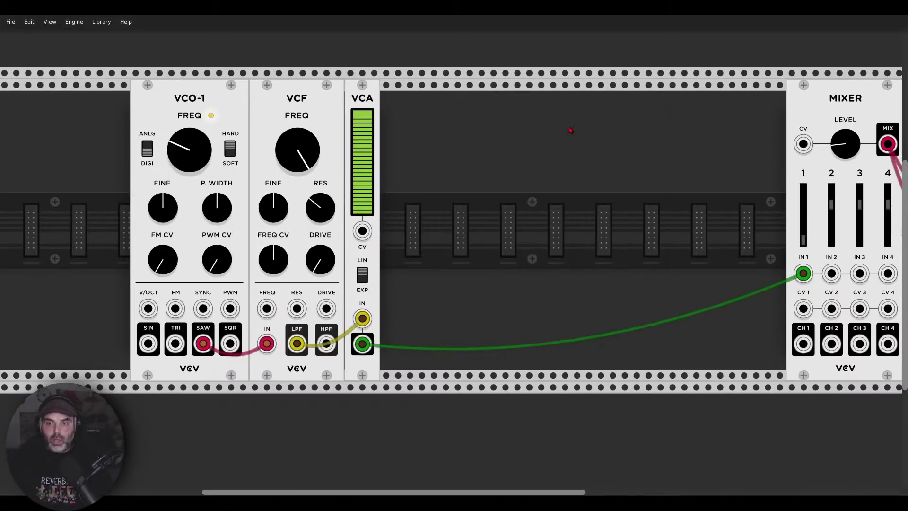
Set the VCF's frequency to its midpoint, raise Mixer channel 1 level with the other channels, and lower the VCA's level to 0%
left_click_drag(298, 149, 297, 172)
left_click_drag(803, 229, 803, 205)
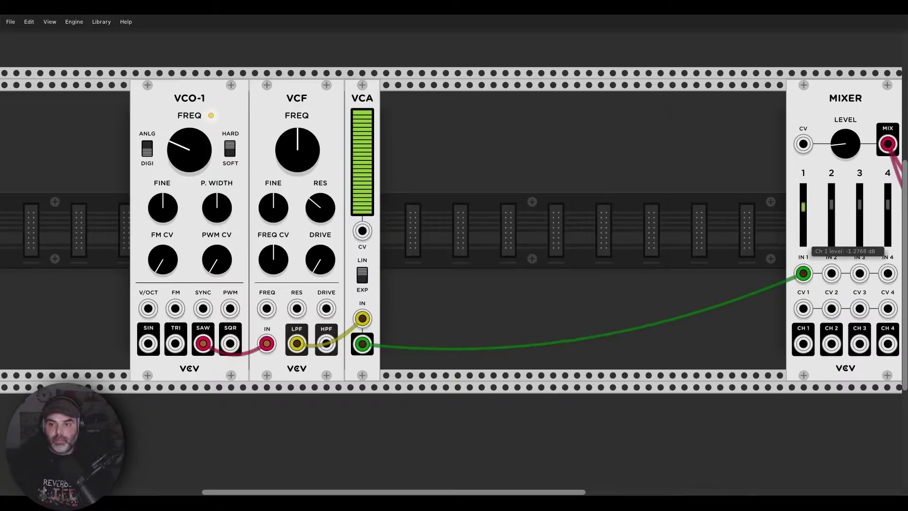
left_click_drag(356, 161, 356, 214)
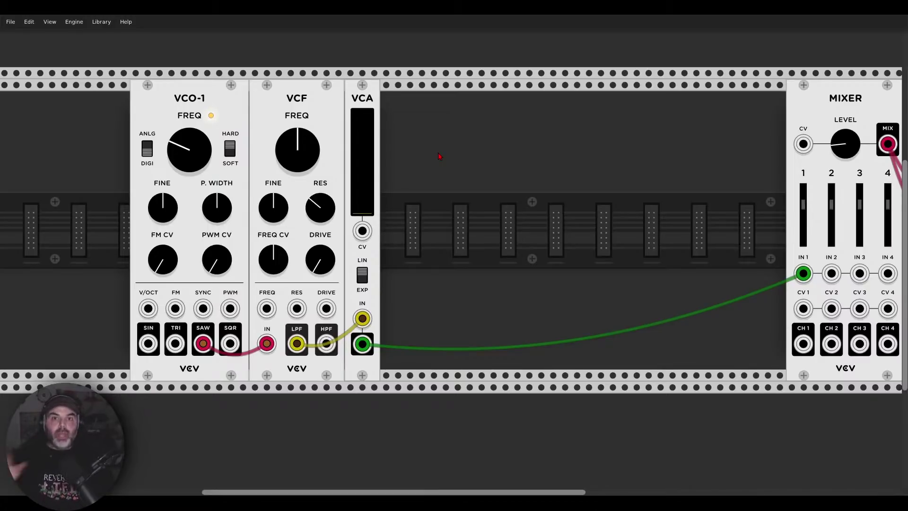
Raise the VCA's level to 100% and sweep the VCF's frequency, ending at about 82.5 Hz
mouse_move(362, 208)
left_mouse_down()
mouse_move(363, 111)
mouse_move(366, 194)
left_mouse_up()
left_click_drag(303, 159, 303, 111)
left_click_drag(297, 166, 297, 153)
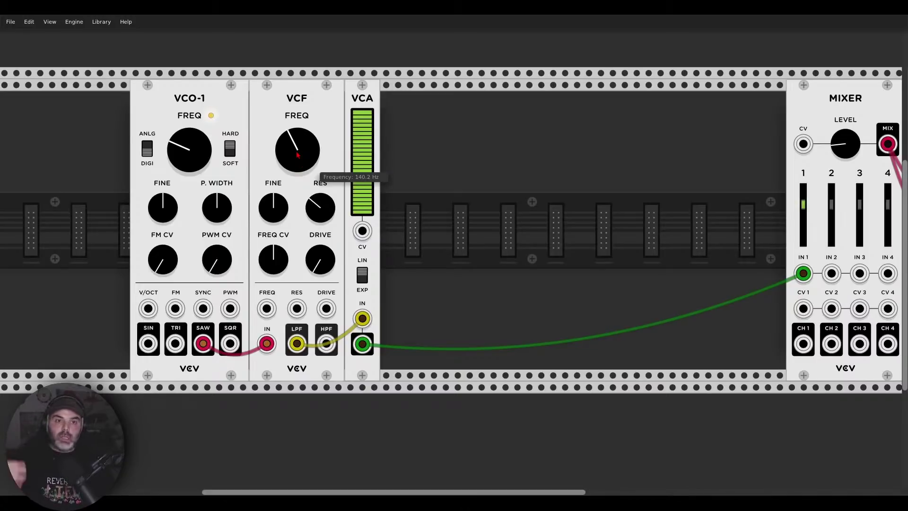
mouse_move(297, 154)
left_mouse_down()
mouse_move(297, 137)
mouse_move(298, 154)
left_mouse_up()
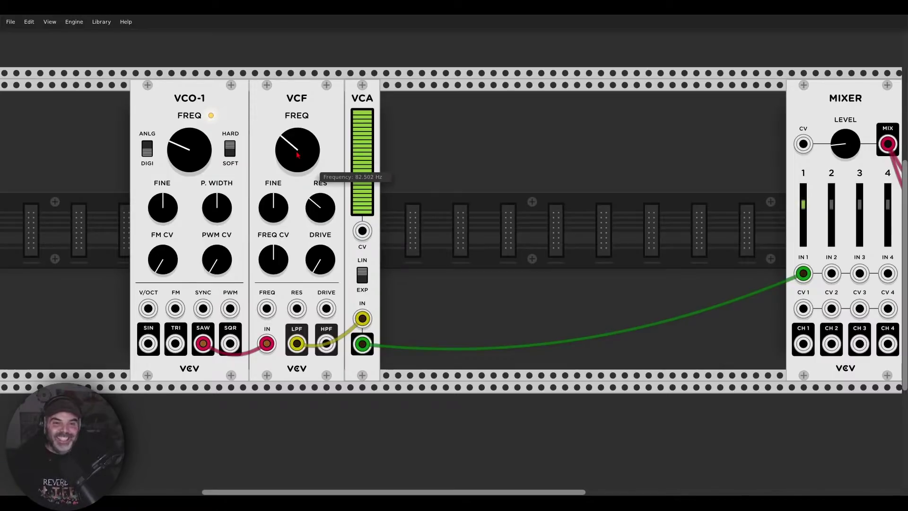
Sweep VCO-1's frequency up and back down, open the VCF's frequency well past its midpoint, and lower the VCA's level to 0%
mouse_move(202, 151)
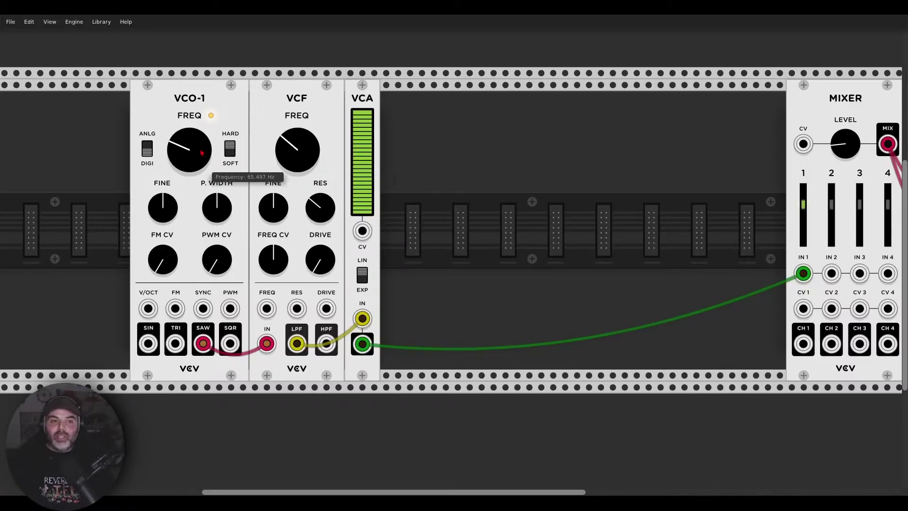
left_click_drag(203, 151, 203, 140)
left_click_drag(305, 152, 305, 128)
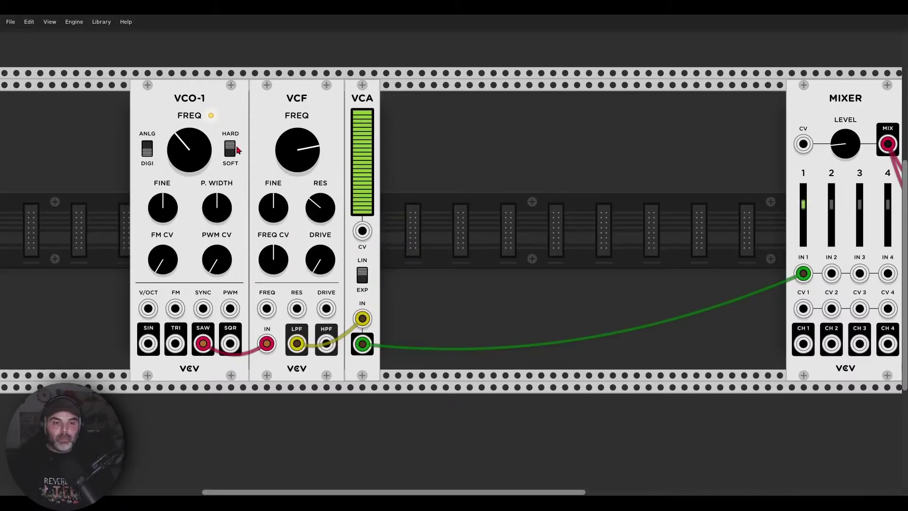
left_click_drag(199, 149, 198, 159)
left_click_drag(367, 133, 367, 189)
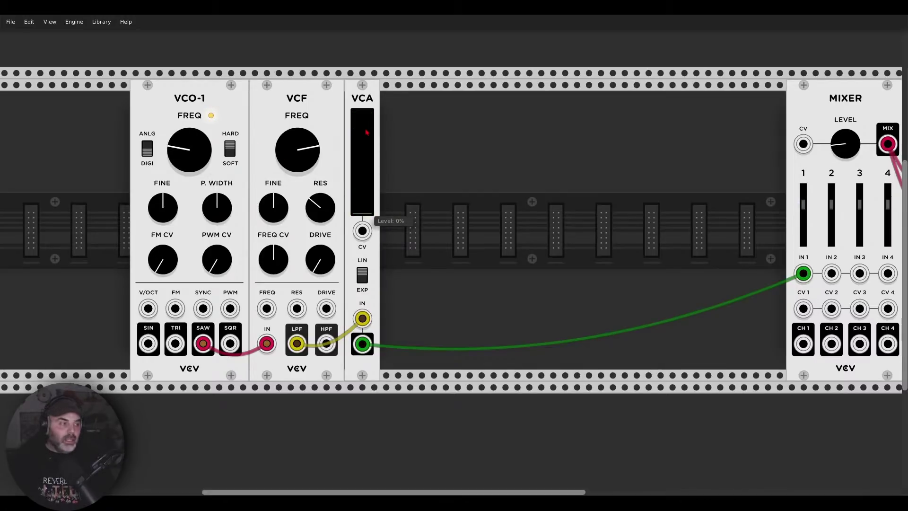
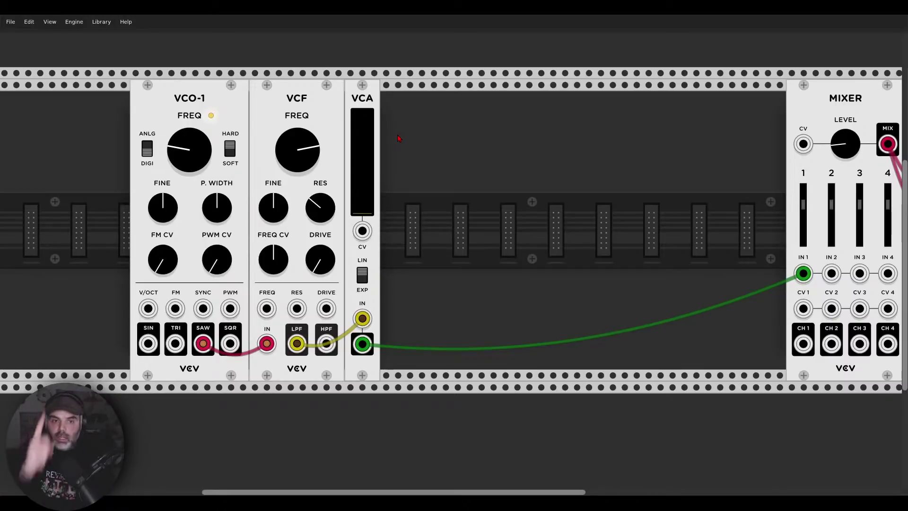
Move VCO-1, the VCF and the VCA slightly toward the Mixer, and add a VCV MIDI-CV module ahead of VCO-1
scroll(424, 183, "left", 2)
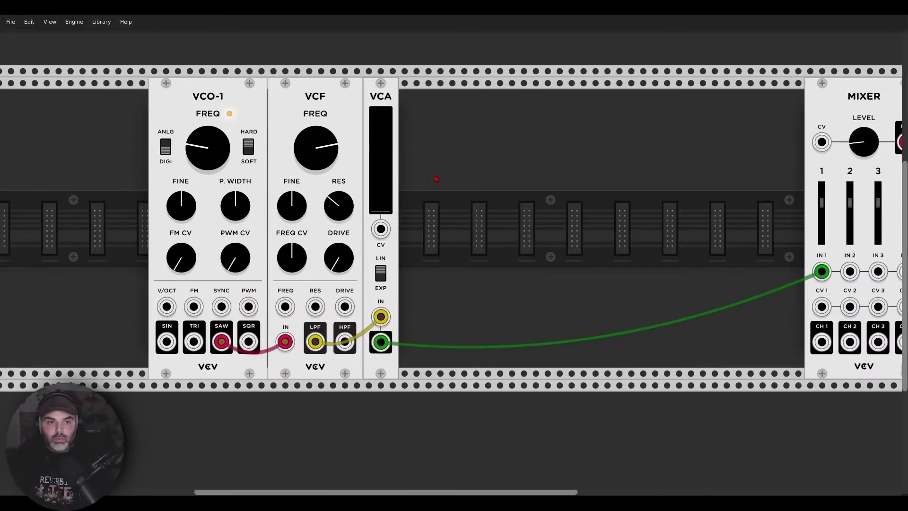
left_click_drag(435, 178, 456, 178)
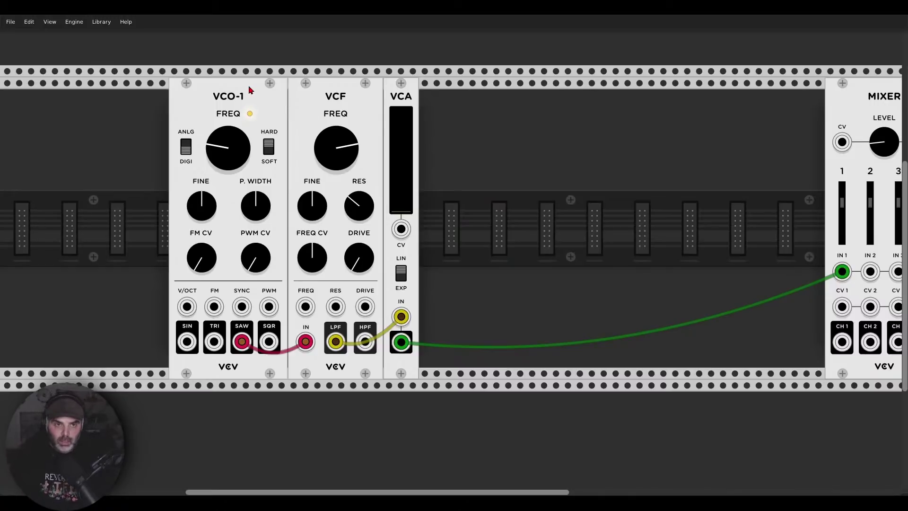
left_click_drag(248, 85, 283, 86)
right_click(183, 127)
scroll(184, 126, "down", 10)
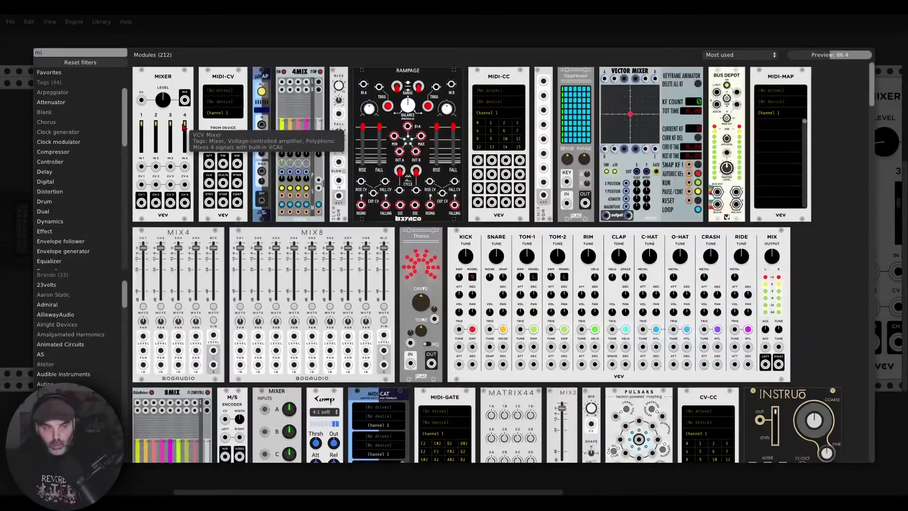
key("Escape")
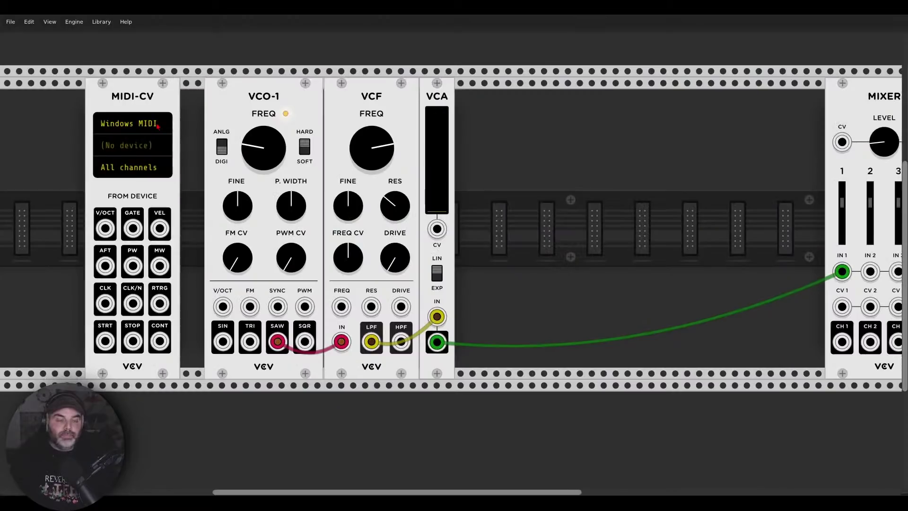
Set the MIDI-CV's device to Impact LX88+ 2 and reset VCO-1's frequency to its default
left_click(123, 149)
left_click(135, 193)
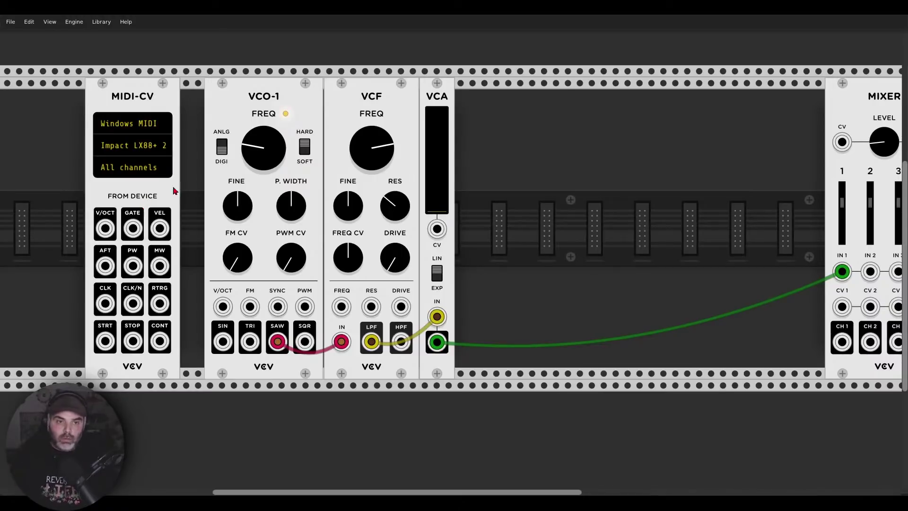
double_click(272, 160)
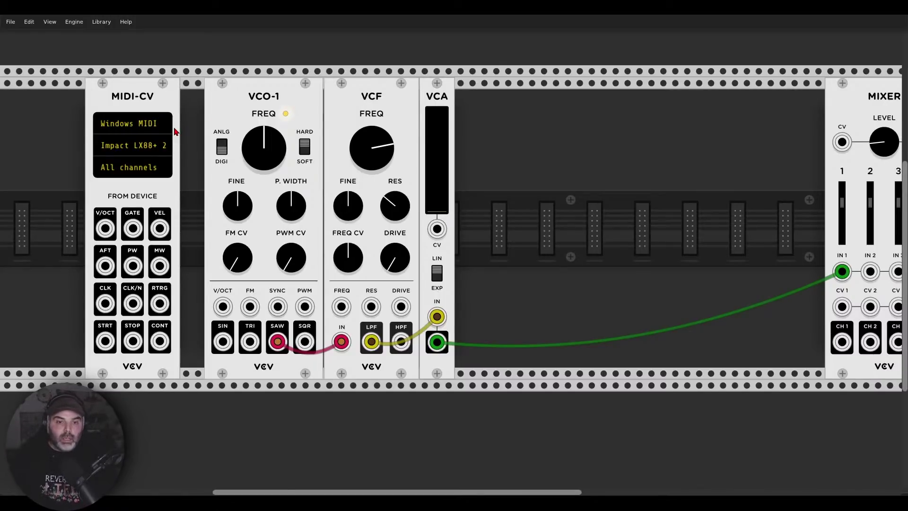
Replace the VCF-to-VCA and VCA-to-Mixer cables with red ones, and connect the MIDI-CV's V/OCT output to VCO-1's V/OCT input
left_click_drag(437, 317, 838, 276)
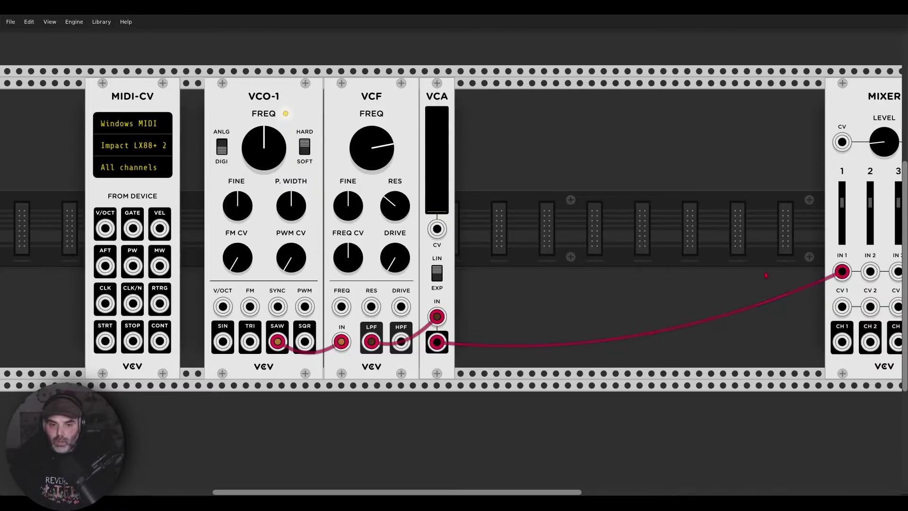
left_click_drag(106, 230, 223, 307)
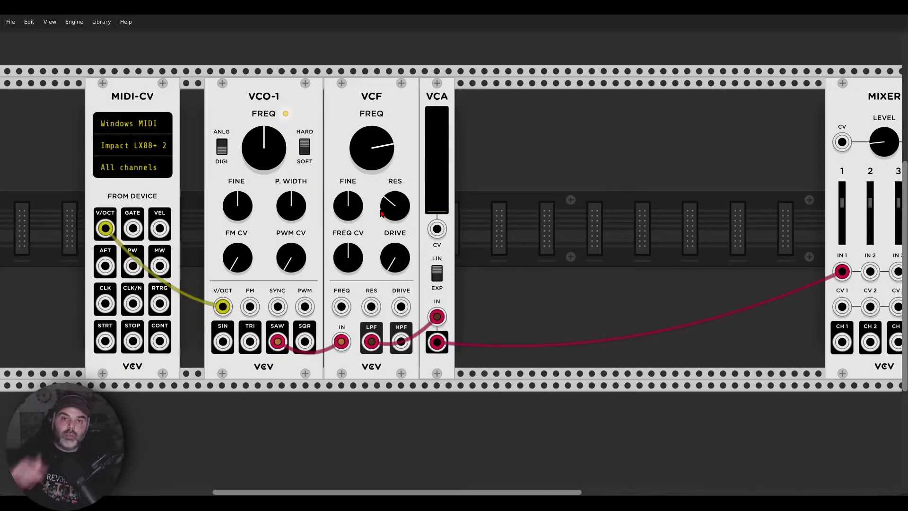
left_click_drag(437, 203, 429, 180)
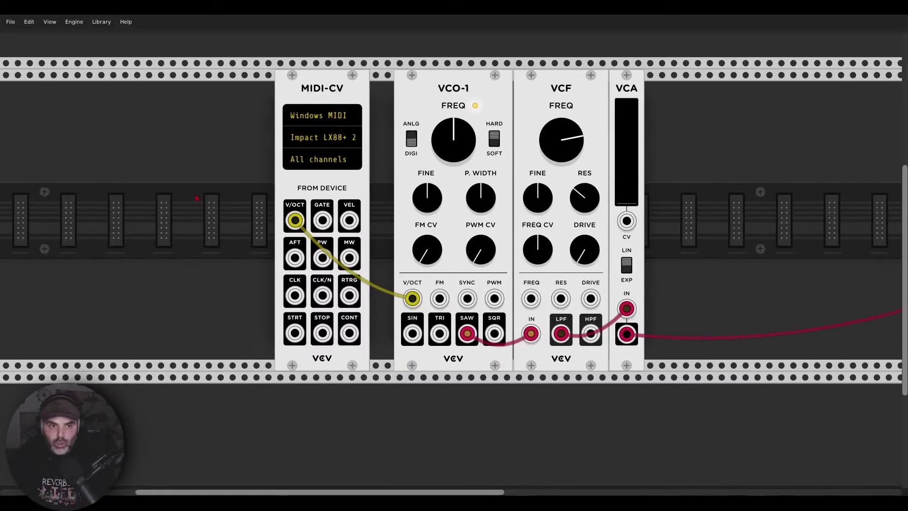
Search the module library for "volt me" and place a Volt Meter ahead of the MIDI-CV, leaving a small gap
right_click(189, 198)
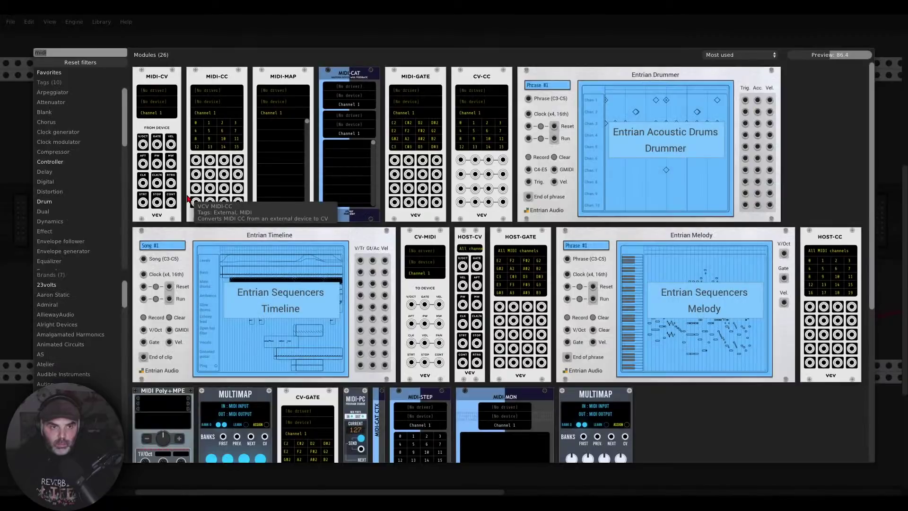
type("volt")
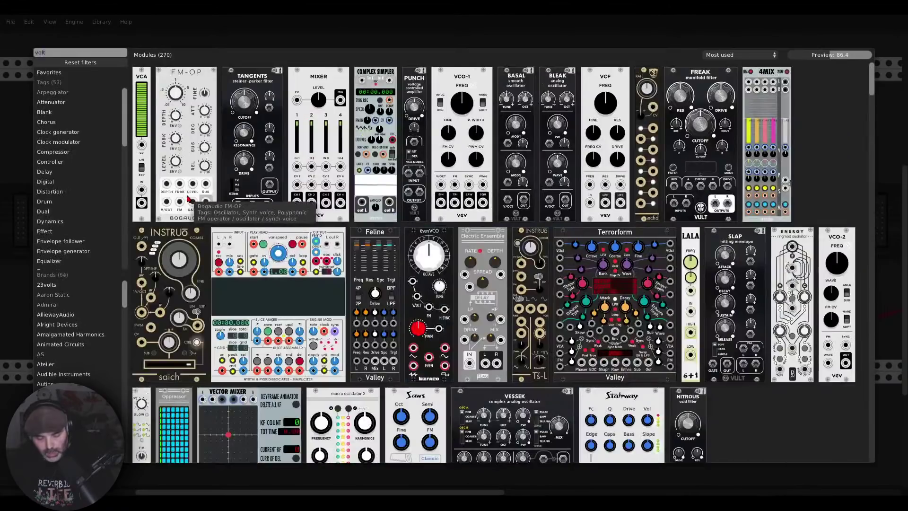
type(" me")
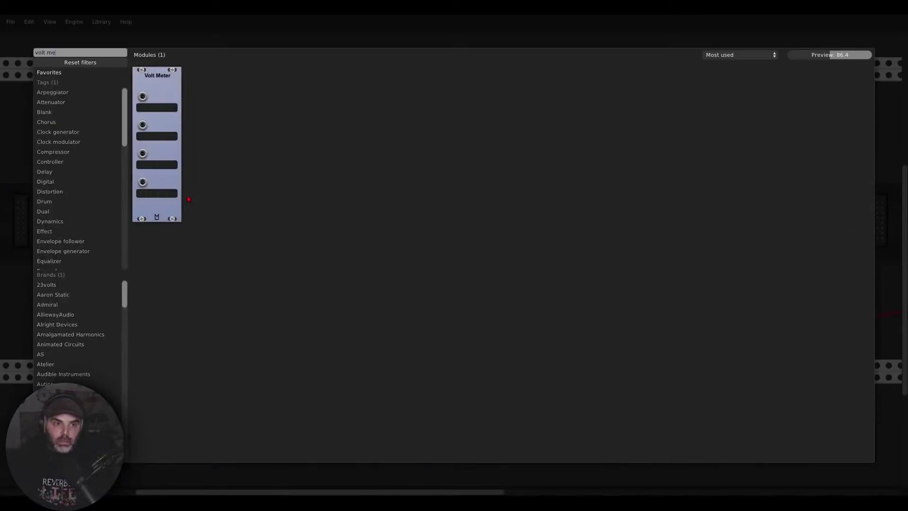
left_click_drag(156, 114, 183, 143)
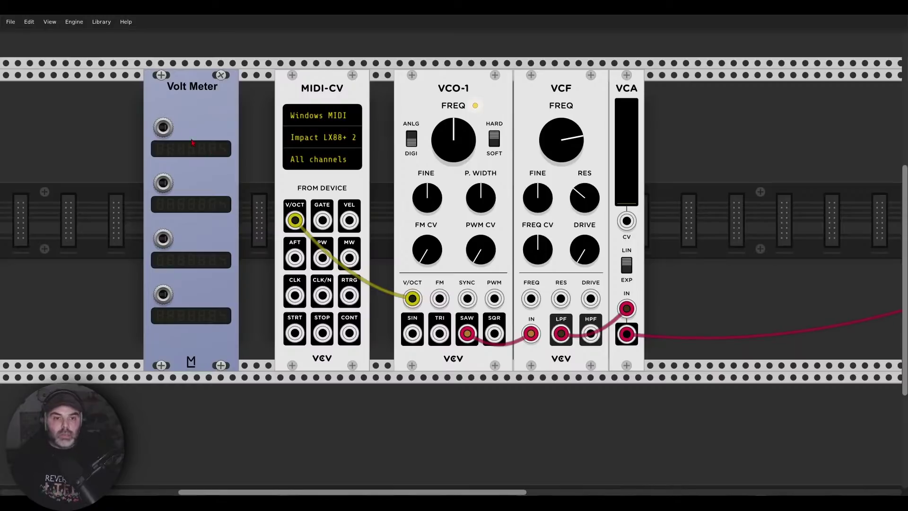
Connect the MIDI-CV's V/OCT output to the Volt Meter's fourth input, and raise the VCA's level to about 71.7%
left_click(164, 129)
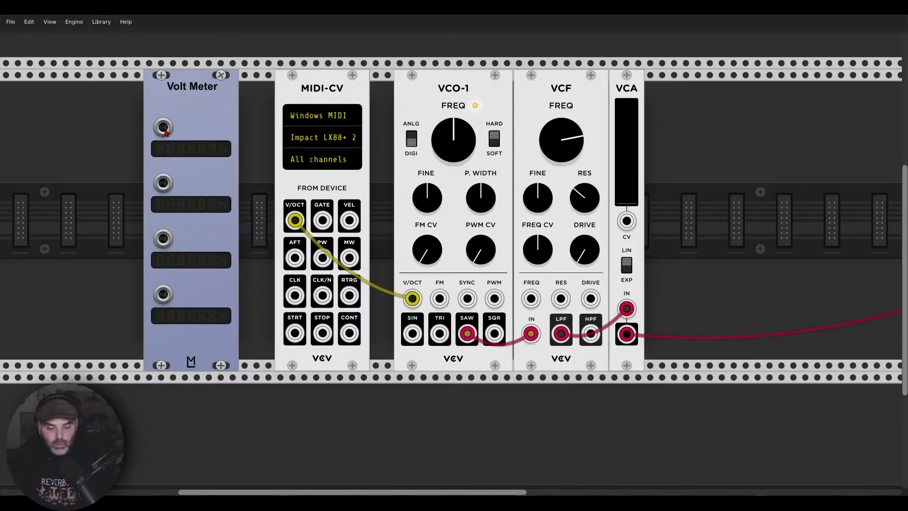
left_click_drag(164, 128, 293, 225)
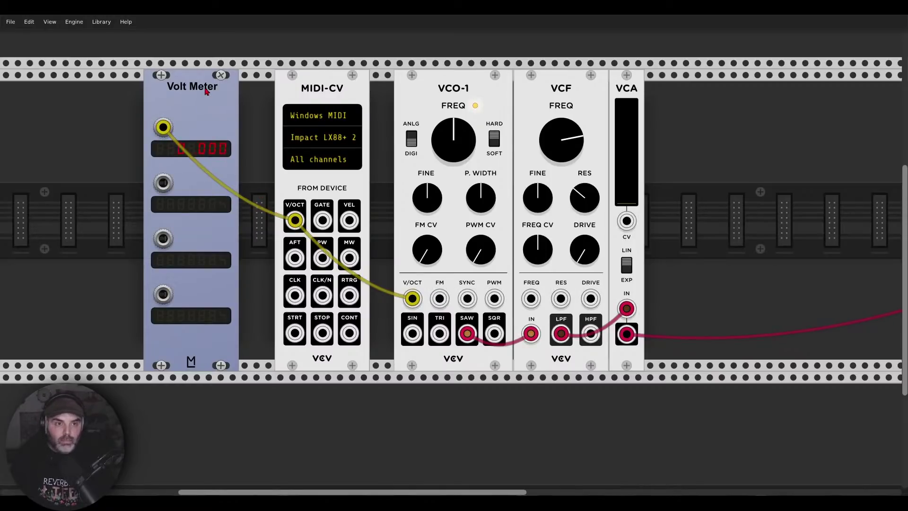
left_click_drag(163, 127, 164, 294)
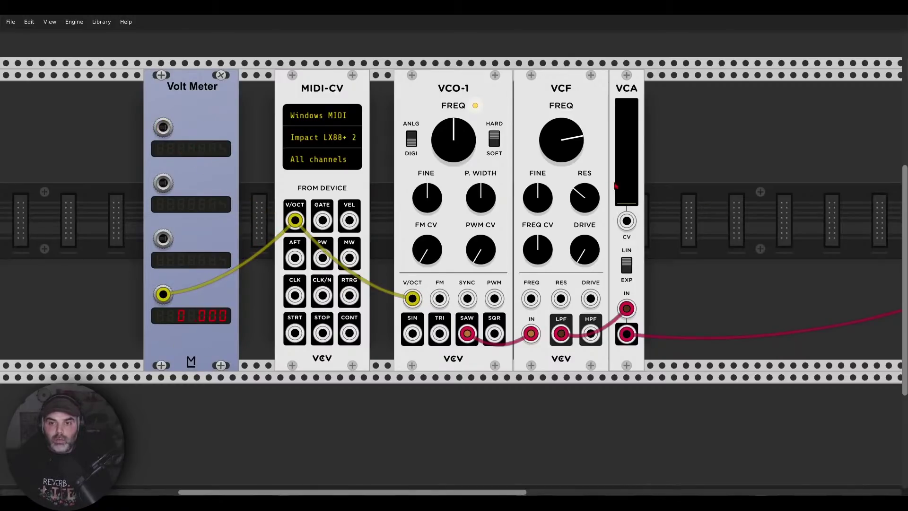
mouse_move(626, 201)
left_mouse_down()
mouse_move(627, 139)
mouse_move(630, 185)
left_mouse_up()
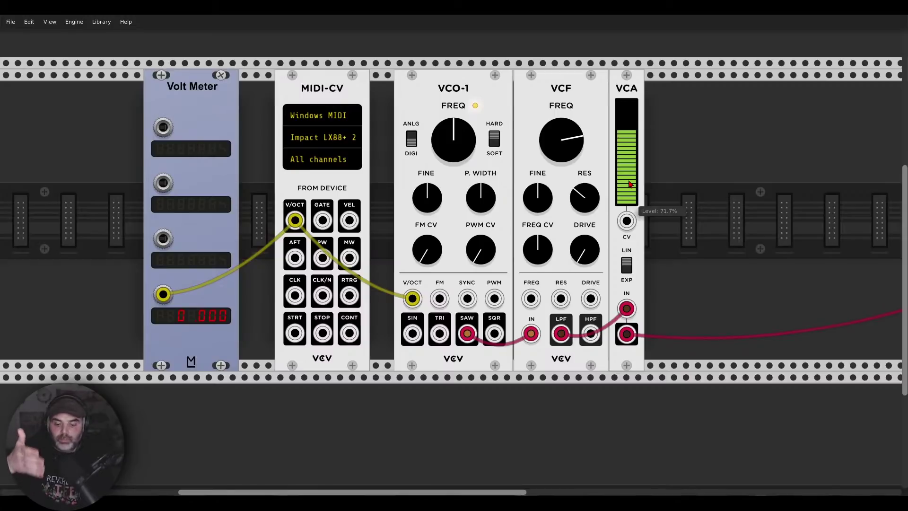
Search the module library for "tuna", place Hot Tuna beside the VCA, and connect VCO-1's SIN output to its signal input
right_click(655, 219)
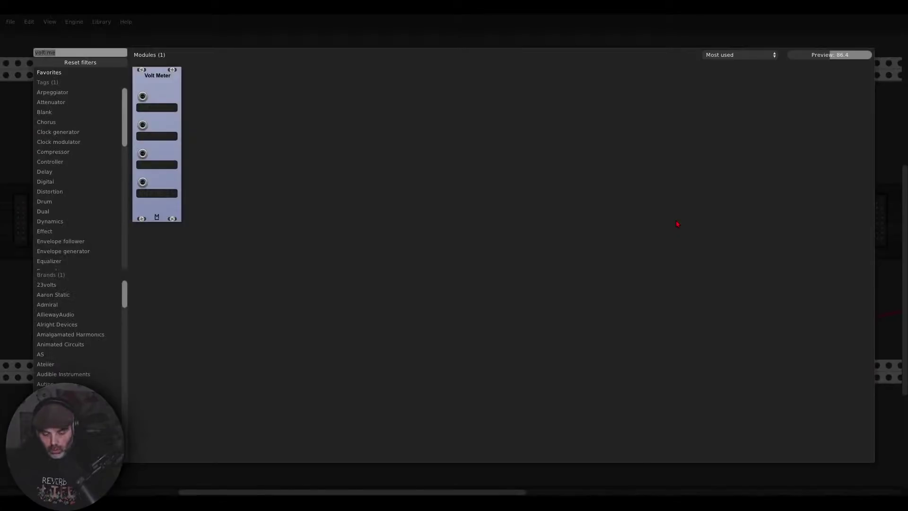
type("tuna")
left_click(167, 78)
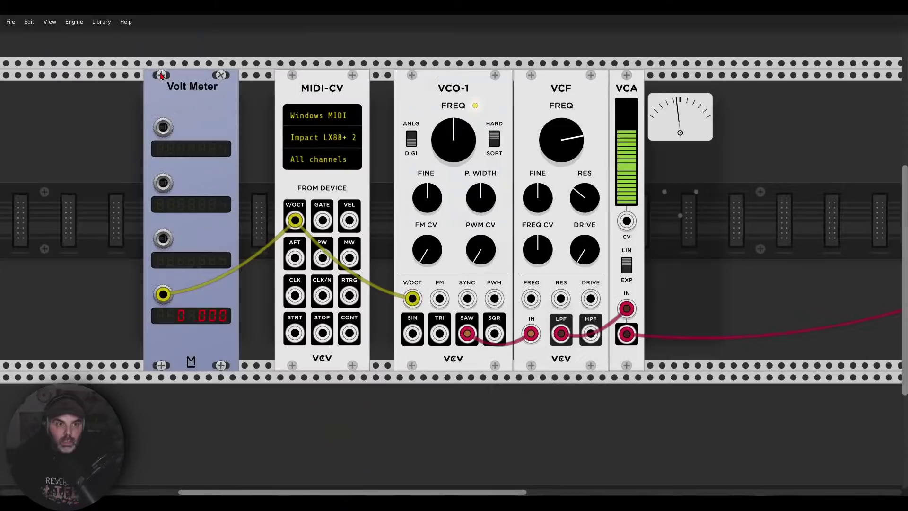
left_click_drag(664, 297, 413, 333)
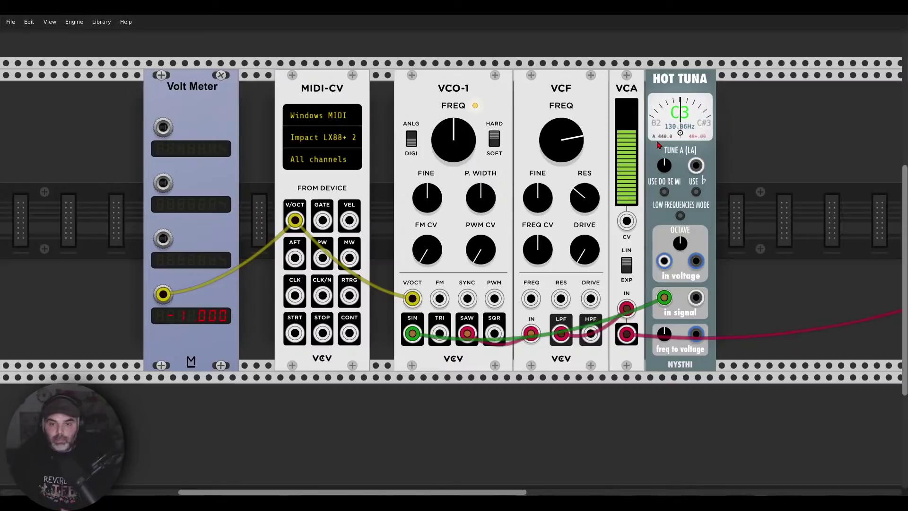
Delete the Hot Tuna and Volt Meter modules, and close up the gap between the MIDI-CV and VCO-1
key("Delete")
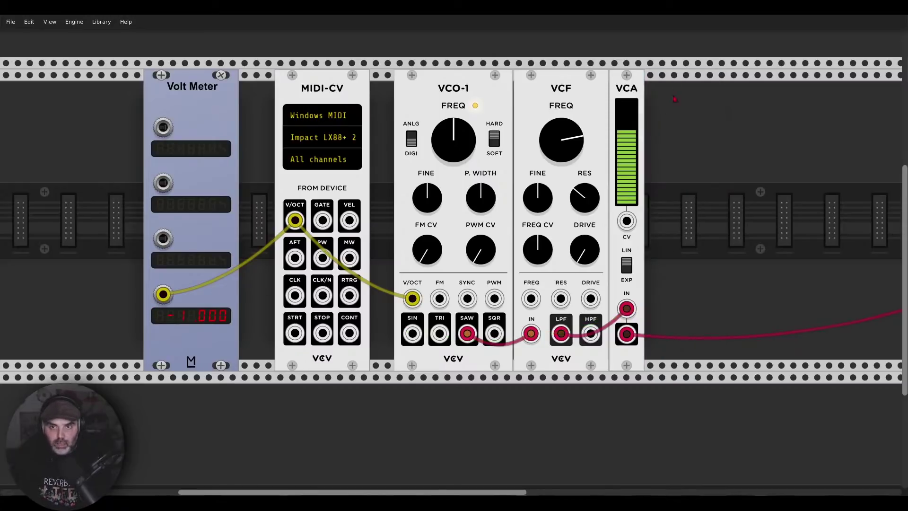
key("Delete")
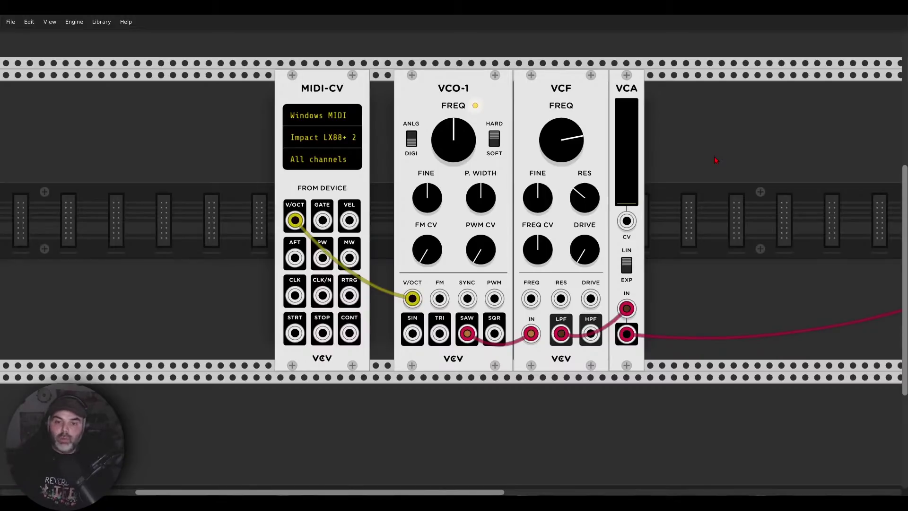
left_click_drag(624, 88, 528, 87)
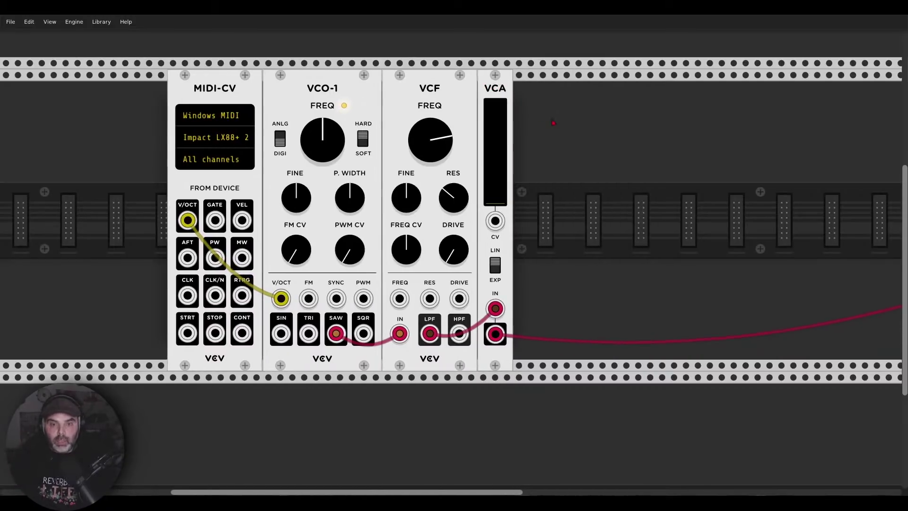
Search the module library for "adsr" and place the VCV ADSR directly after the VCA
right_click(554, 122)
type("adsr")
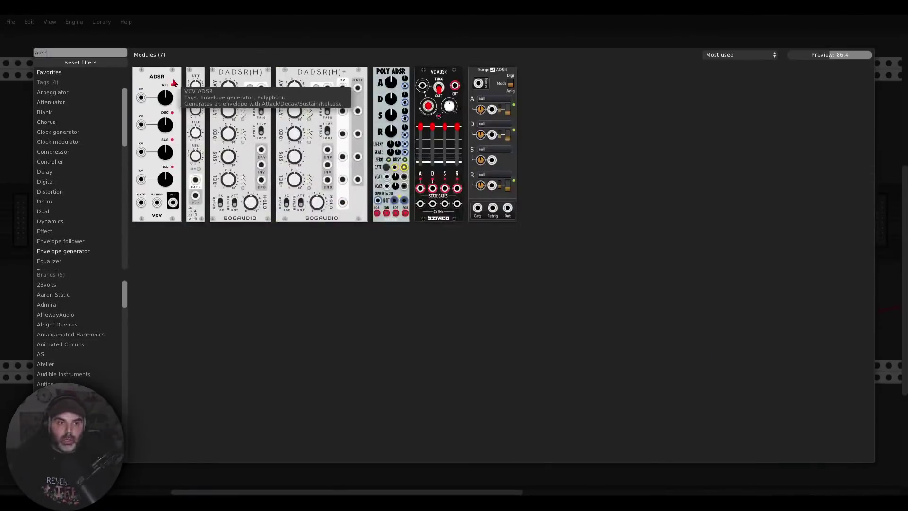
left_click(157, 118)
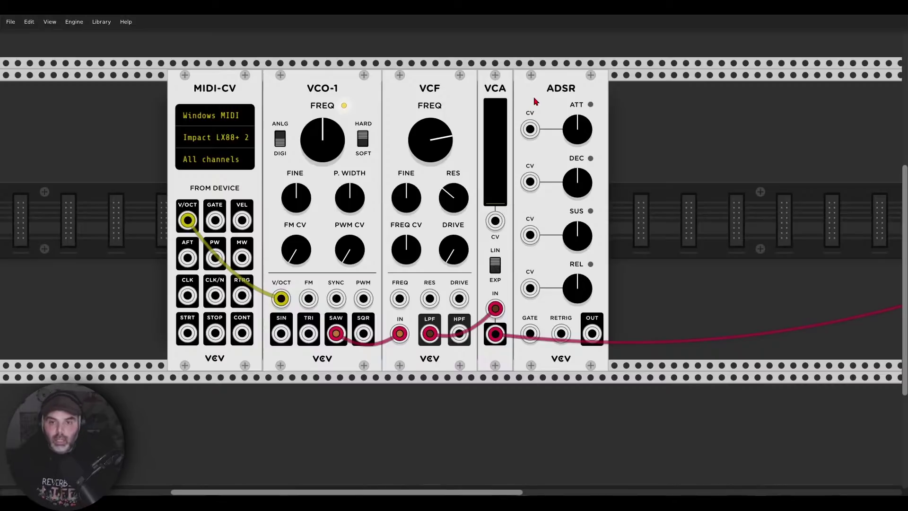
Search the module library for "scope" and place the VCV Scope directly after the ADSR
scroll(590, 136, "right", 3)
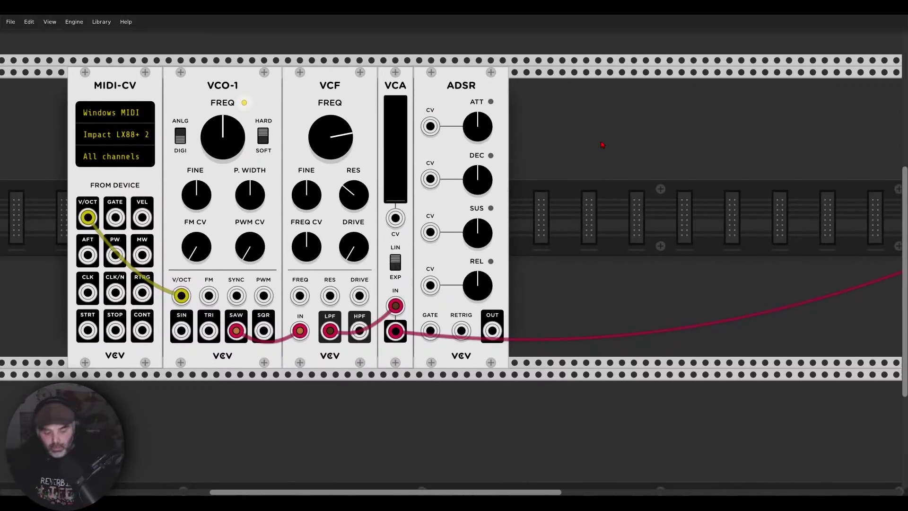
right_click(602, 145)
type("scope")
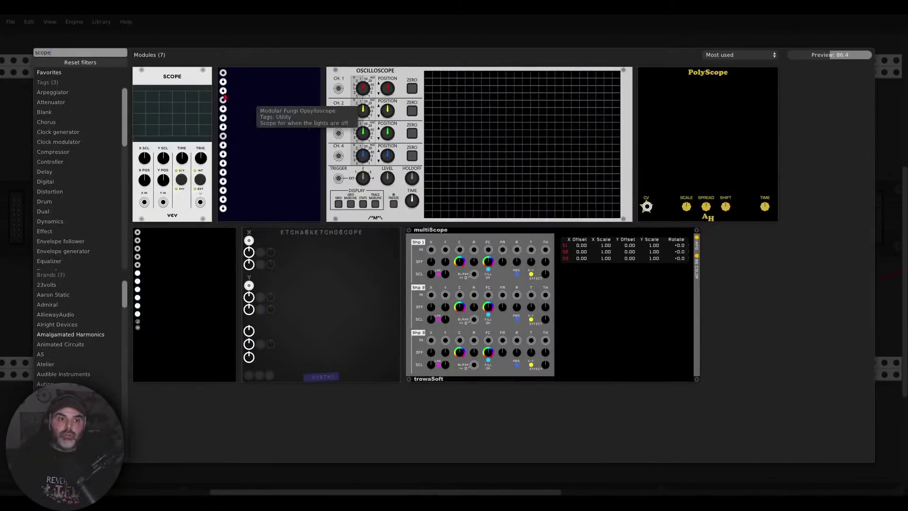
left_click(172, 118)
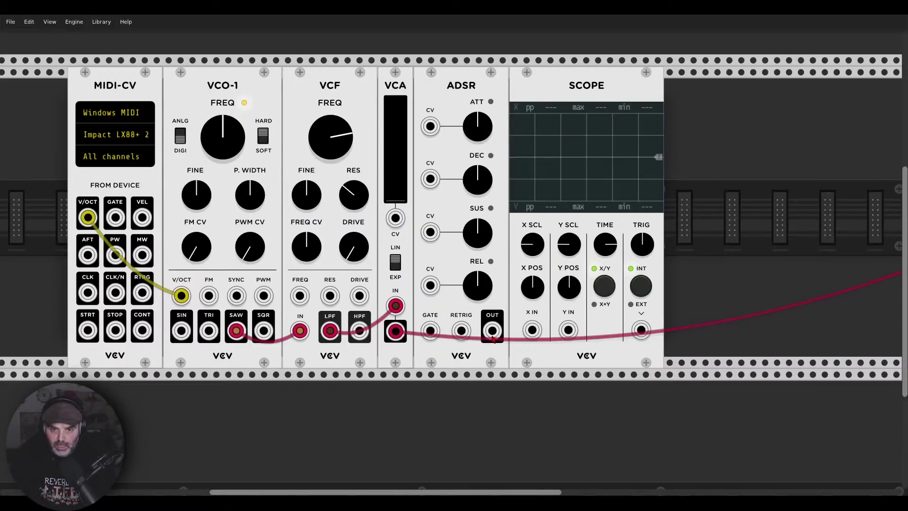
Connect the ADSR's OUT to the VCA's CV with the level at 100%, and the MIDI-CV's GATE to the ADSR's GATE
left_click_drag(492, 332, 397, 220)
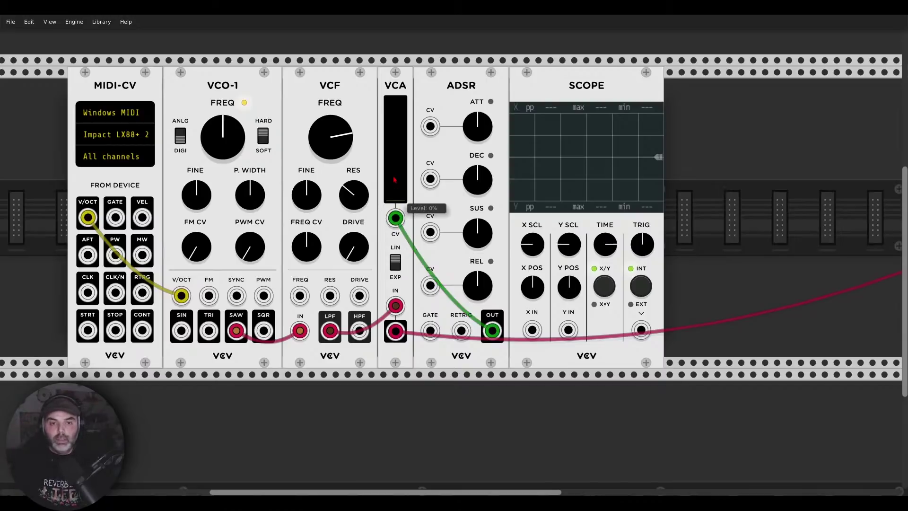
left_click_drag(405, 194, 405, 118)
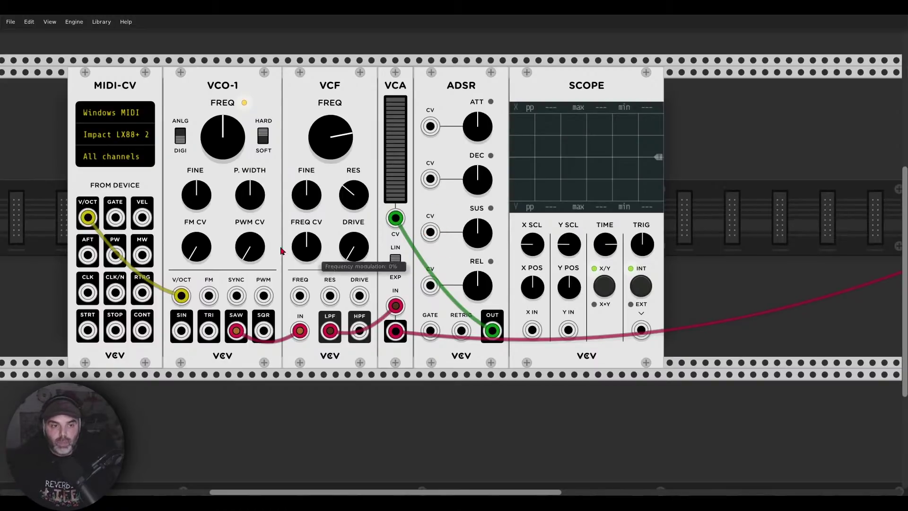
left_click_drag(119, 220, 430, 330)
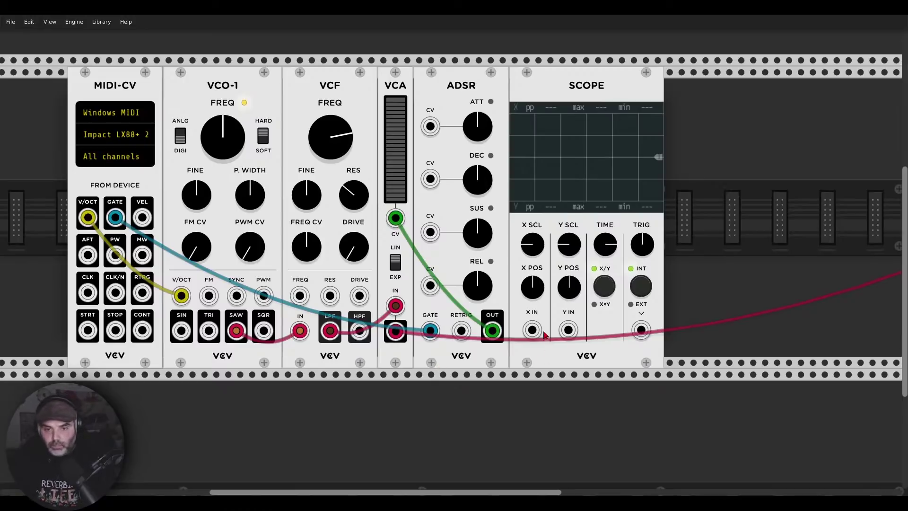
Feed the ADSR's output to the Scope's X IN and the MIDI-CV's GATE to its Y IN, with the Scope's time at its slowest
mouse_move(532, 329)
left_mouse_down()
mouse_move(539, 337)
mouse_move(492, 330)
mouse_move(532, 331)
left_mouse_up()
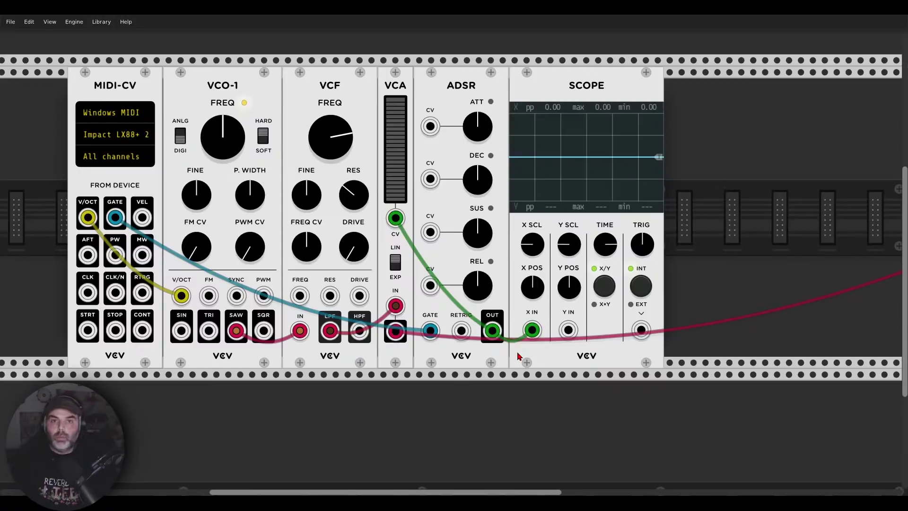
mouse_move(606, 244)
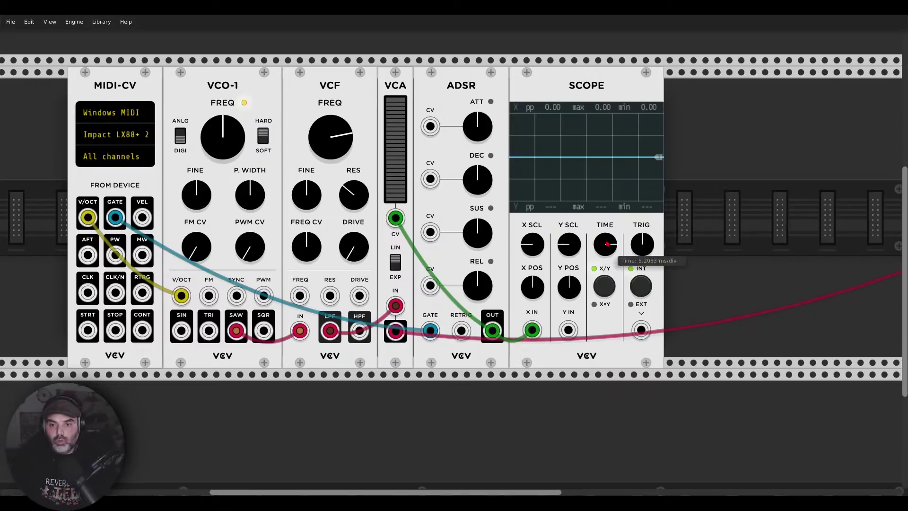
left_click_drag(606, 243, 605, 265)
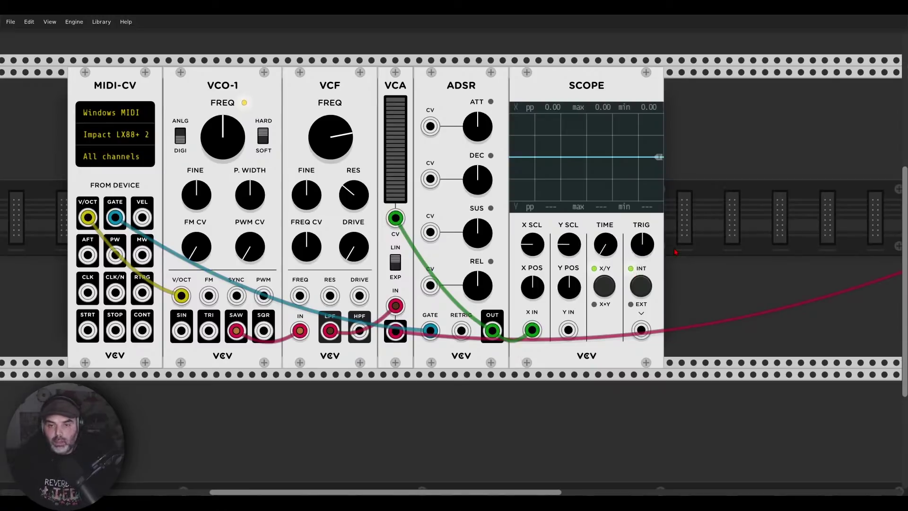
scroll(663, 252, "right", 1)
scroll(709, 171, "up", 2)
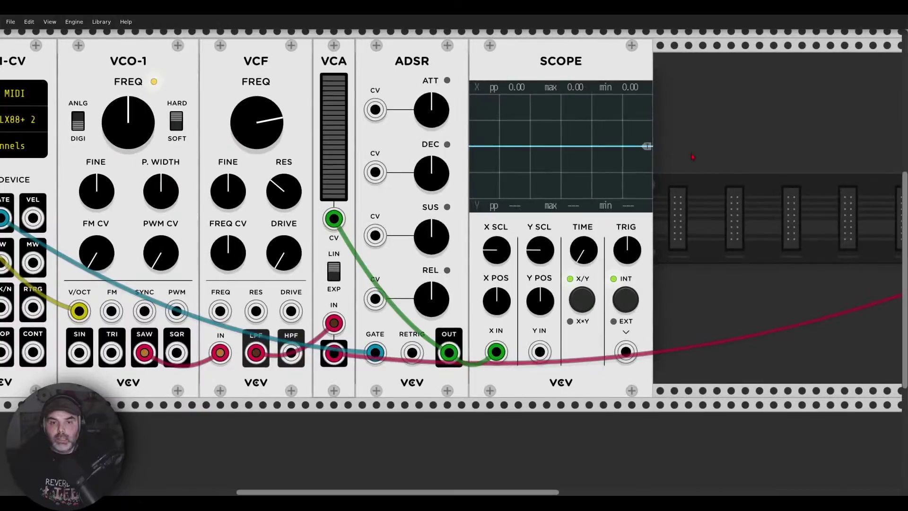
scroll(709, 171, "left", 1)
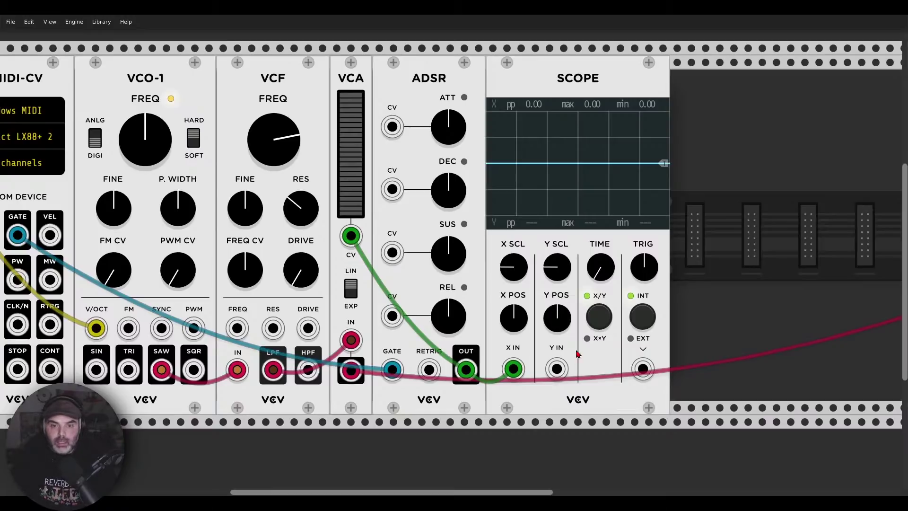
left_click_drag(557, 369, 18, 234)
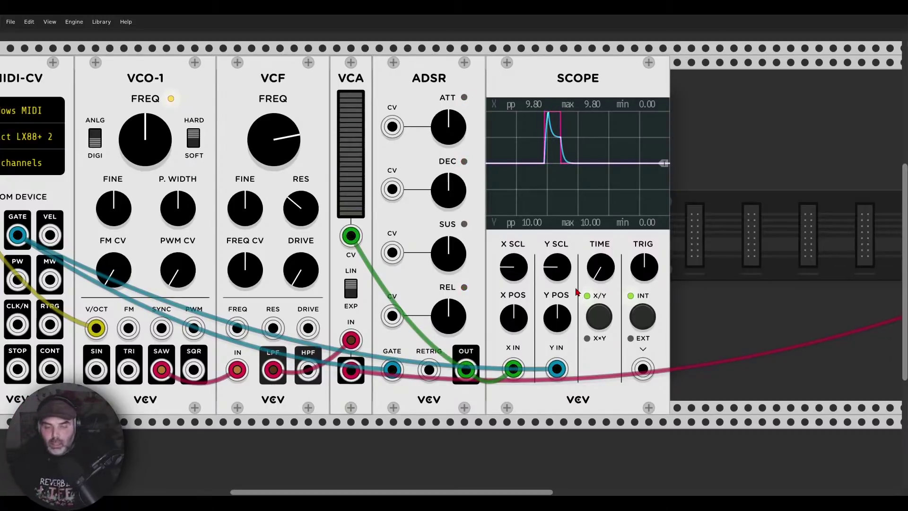
Lengthen the ADSR's attack and release, and try its sustain at 20.9% before raising it above the halfway point
left_click_drag(468, 126, 468, 114)
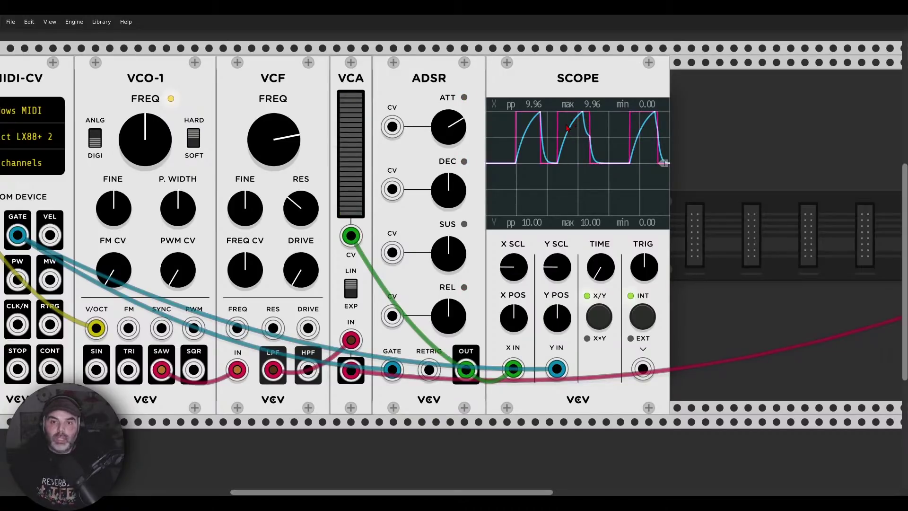
mouse_move(455, 192)
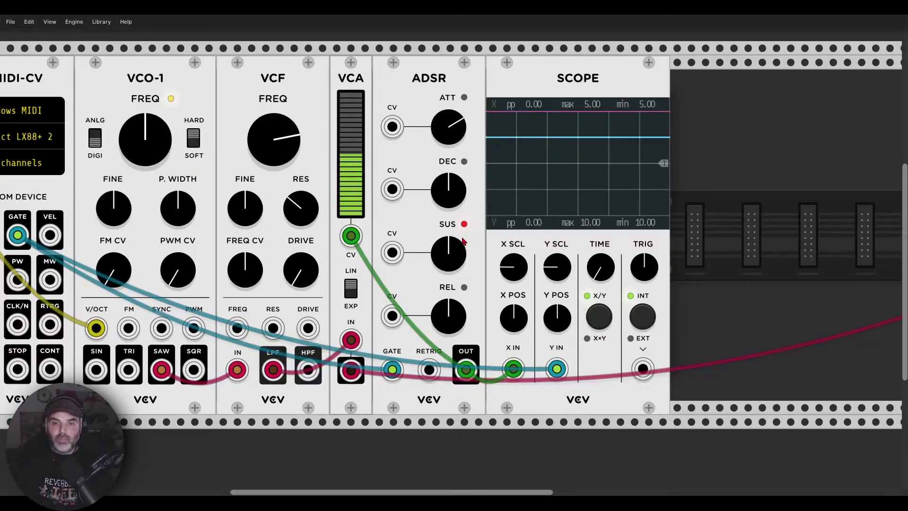
mouse_move(464, 241)
left_mouse_down()
mouse_move(464, 268)
mouse_move(444, 228)
left_mouse_up()
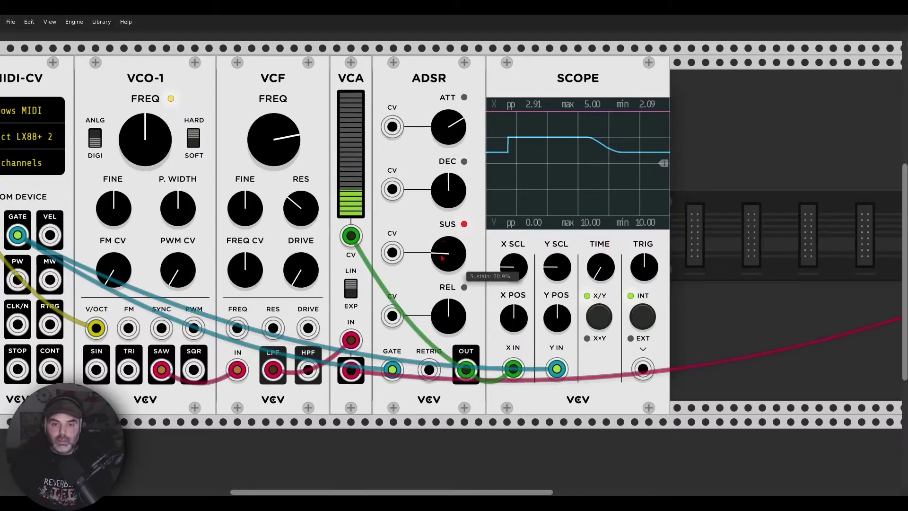
mouse_move(448, 251)
left_mouse_down()
mouse_move(448, 222)
mouse_move(365, 123)
left_mouse_up()
left_click_drag(448, 254, 448, 270)
left_click_drag(448, 306, 450, 324)
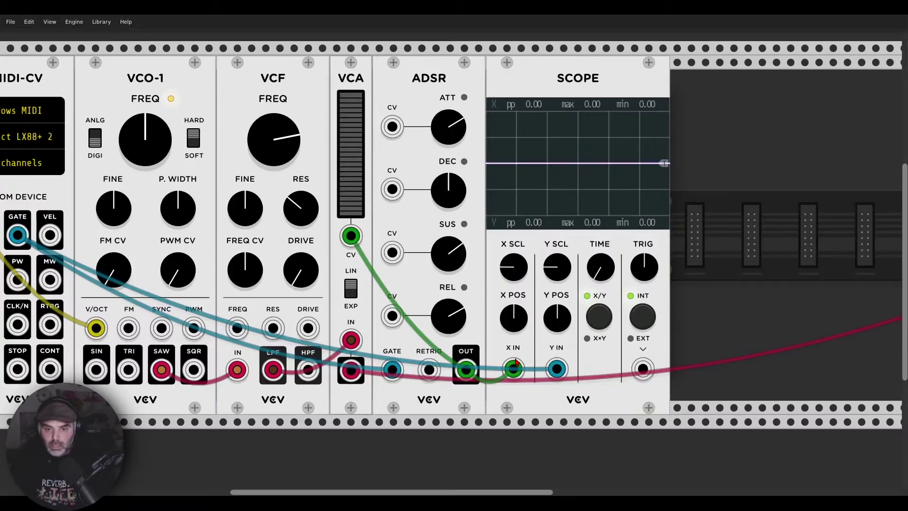
Unplug and reconnect the cable between the ADSR's output and the Scope's X IN, and lengthen the ADSR's attack to 1185.8 ms
left_click_drag(515, 361, 516, 371)
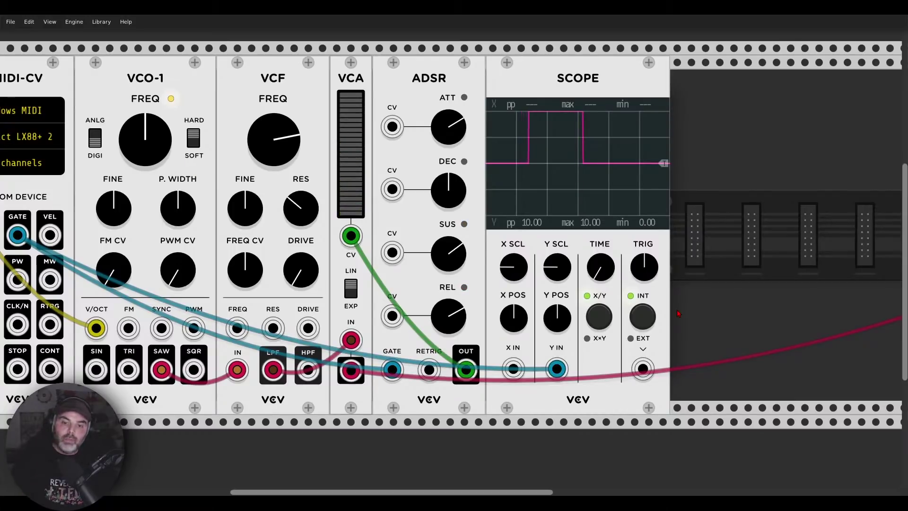
left_click_drag(513, 372, 466, 369)
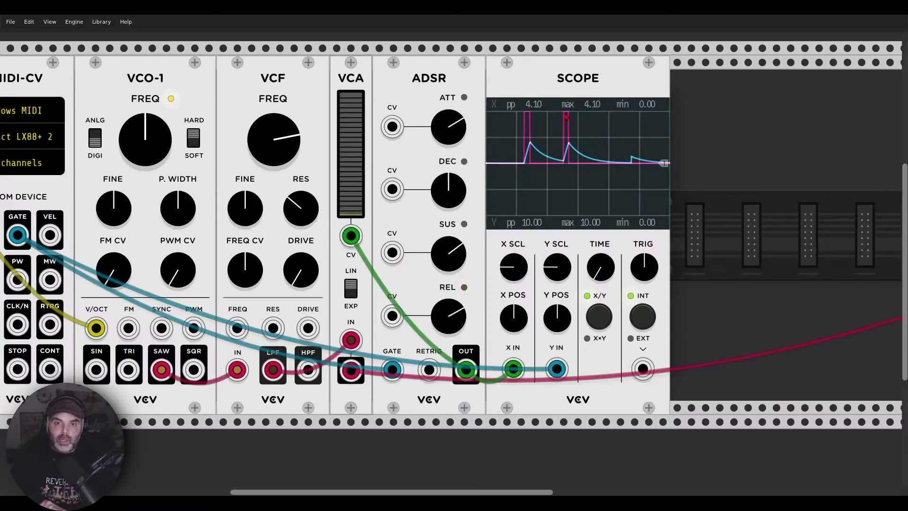
mouse_move(450, 126)
left_click_drag(451, 125, 450, 116)
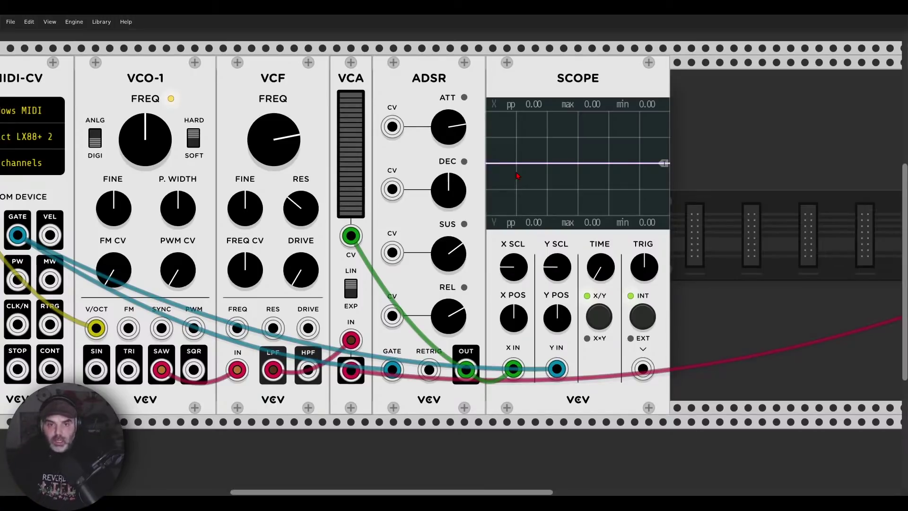
Set the ADSR's attack to minimum and sustain to 0%, lengthen the decay to 274.16 ms, and shorten the release to about mid-range
scroll(517, 176, "down", 2)
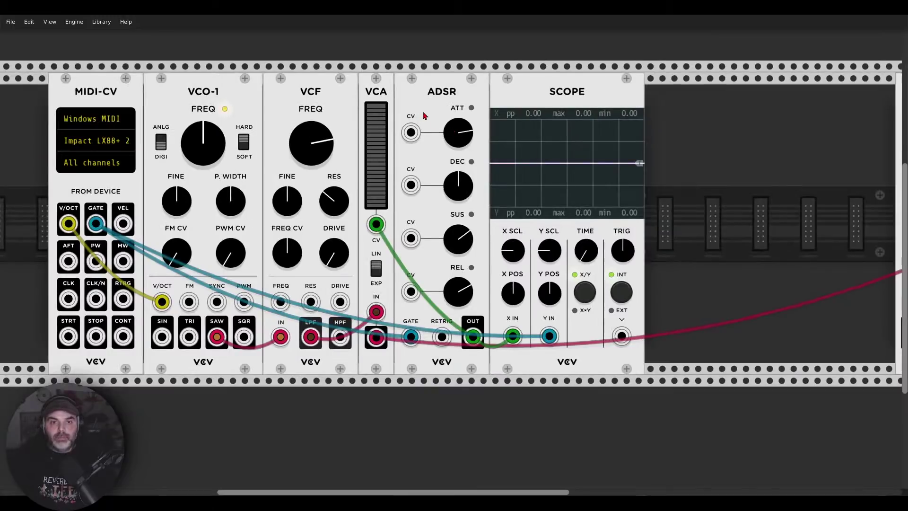
scroll(469, 111, "left", 2)
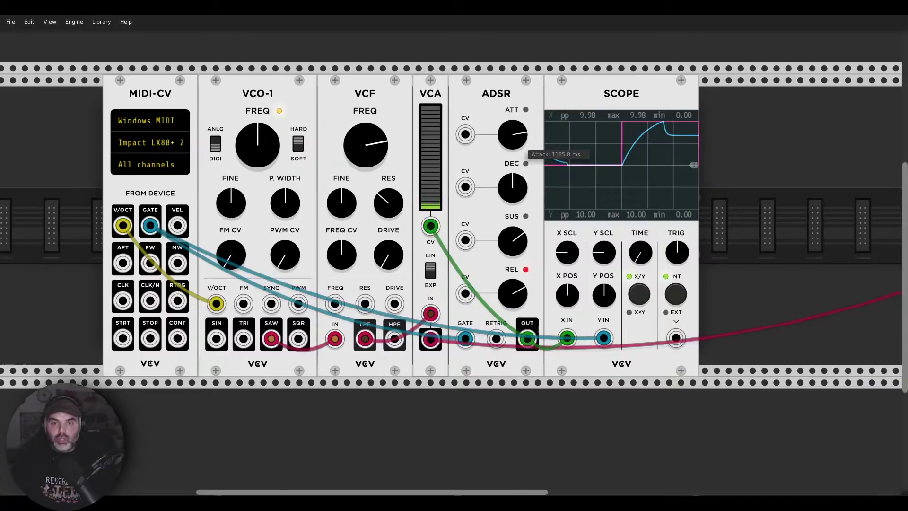
left_click_drag(512, 134, 512, 180)
left_click_drag(512, 240, 512, 270)
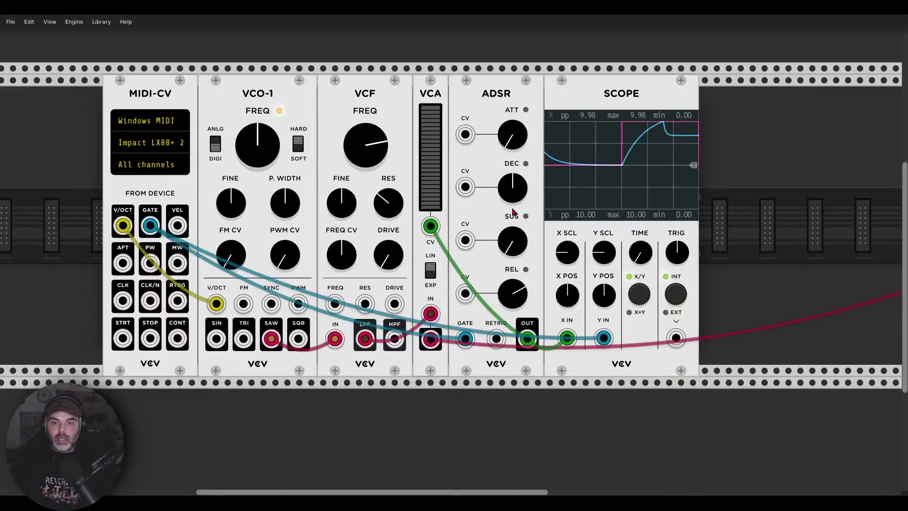
left_click_drag(515, 208, 515, 191)
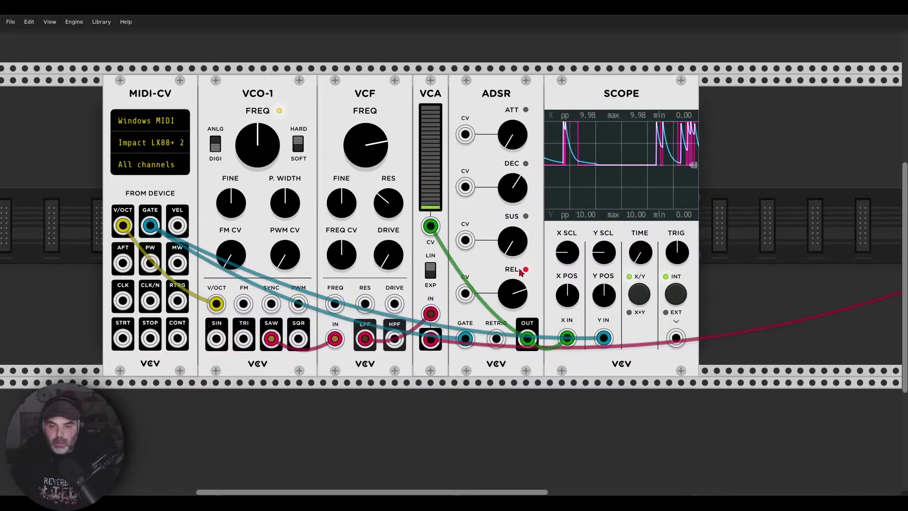
left_click_drag(518, 284, 515, 290)
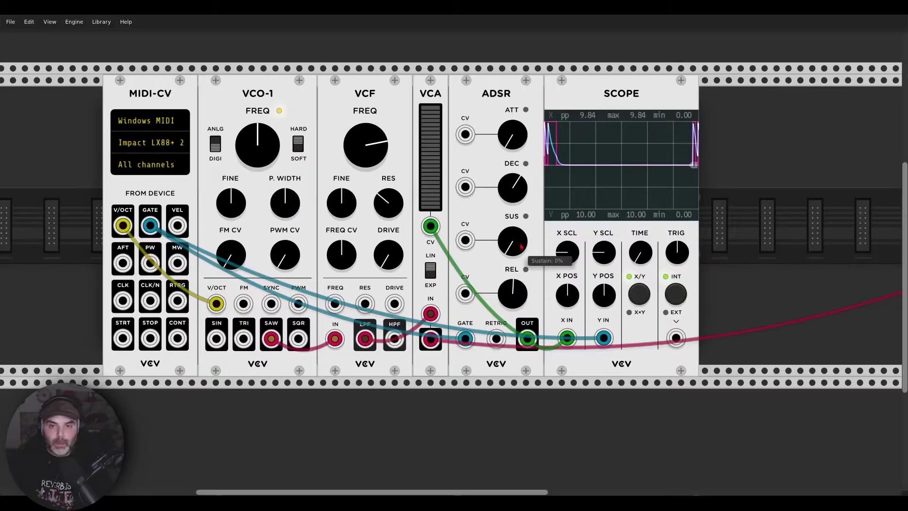
Raise the ADSR's attack slightly above minimum, lengthen the decay and release a little, and set the sustain to 64.5%
mouse_move(515, 131)
mouse_move(515, 131)
left_mouse_down()
mouse_move(514, 124)
mouse_move(520, 149)
left_mouse_up()
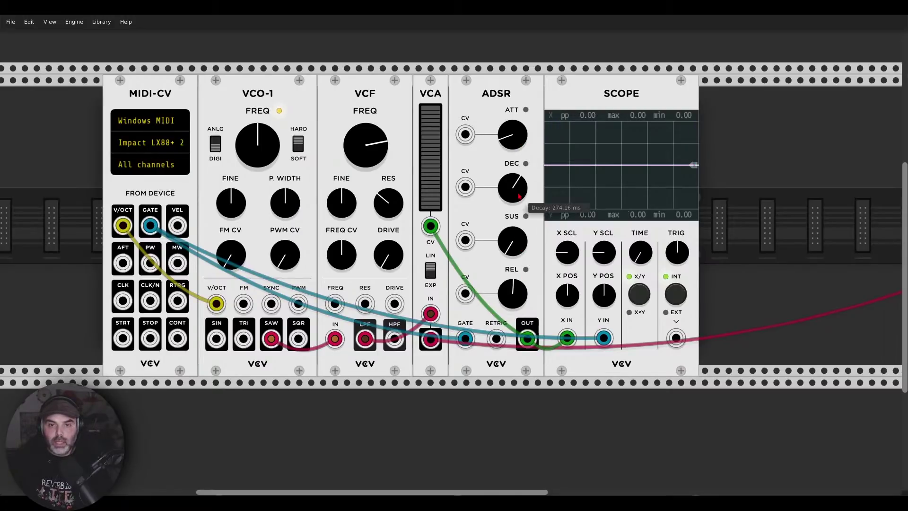
mouse_move(521, 241)
left_click_drag(519, 245, 516, 179)
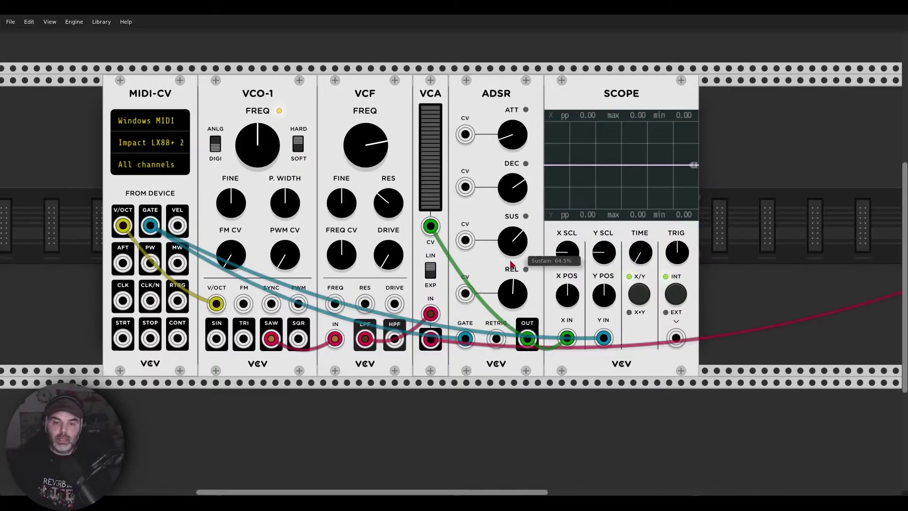
left_click_drag(513, 292, 515, 293)
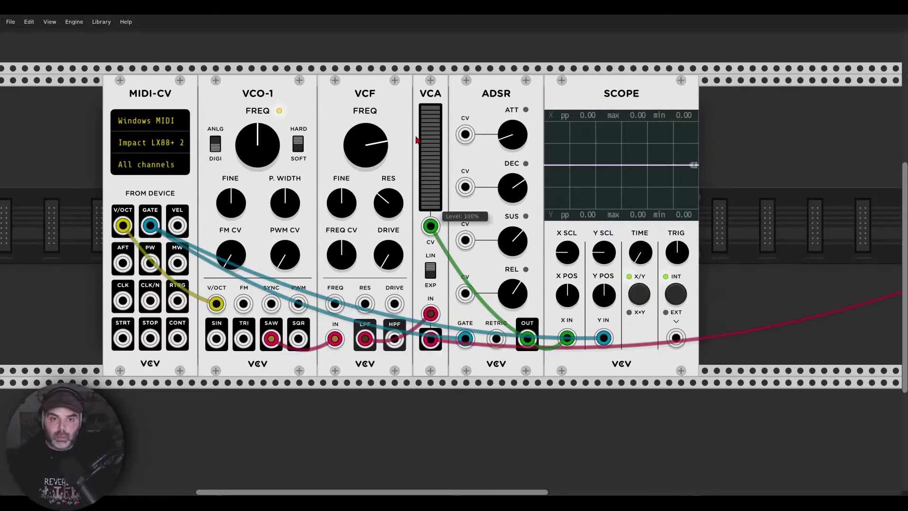
Open a gap between the VCF and VCA, duplicate the ADSR into it, and move the MIDI-CV, VCO-1 and VCF modules up against the copy
left_click_drag(396, 97, 338, 100)
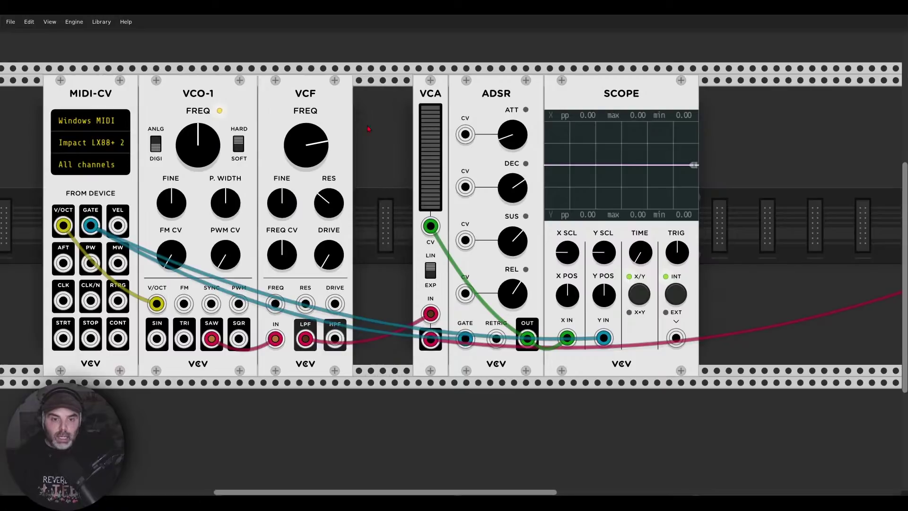
left_click_drag(421, 94, 493, 96)
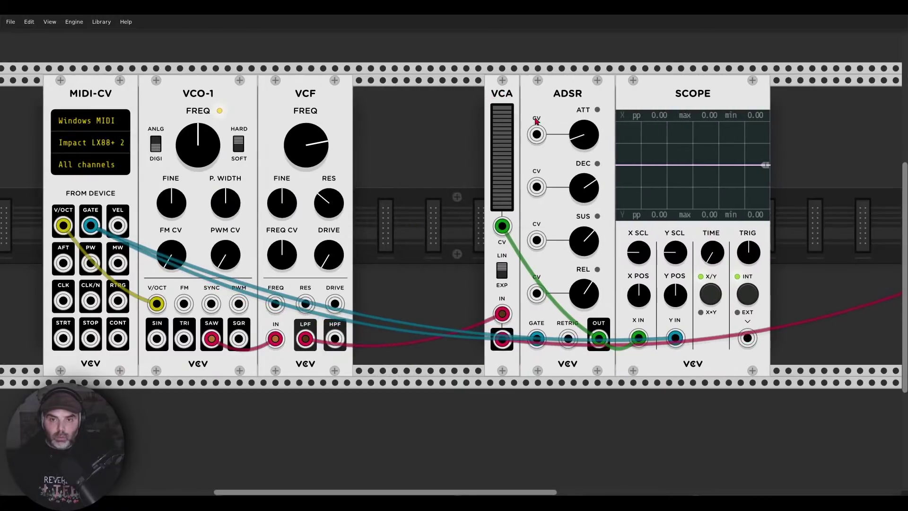
key("ctrl+d")
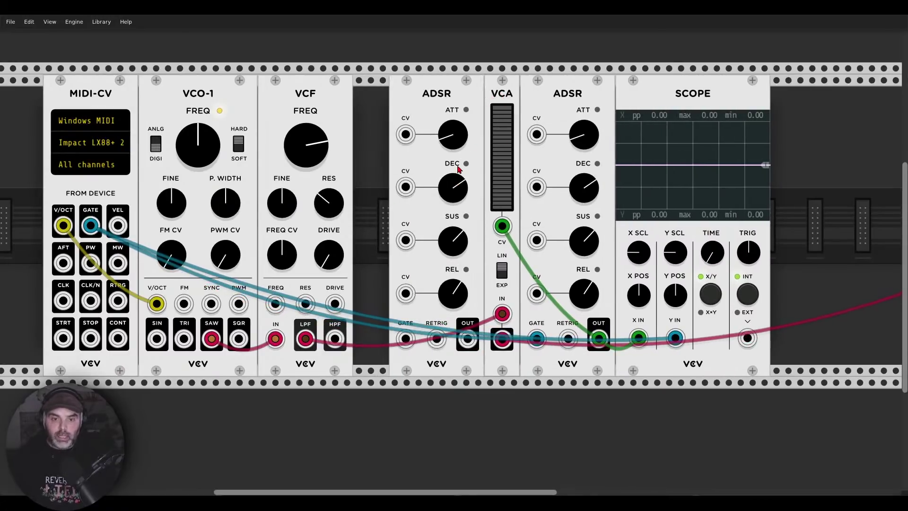
left_click_drag(111, 94, 145, 95)
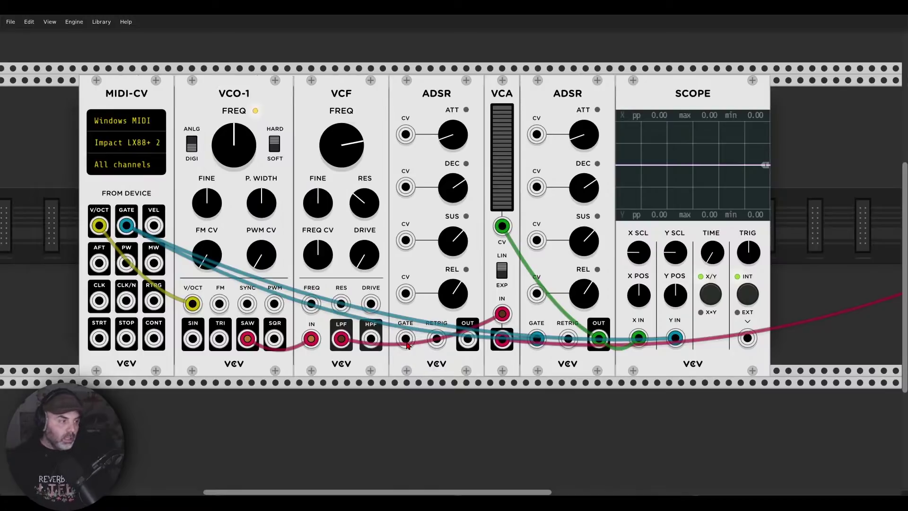
Patch the MIDI-CV gate to the new ADSR, lower the VCF's cutoff to about mid-range, and connect that ADSR's output to the VCF's FREQ input
left_click_drag(406, 339, 127, 225)
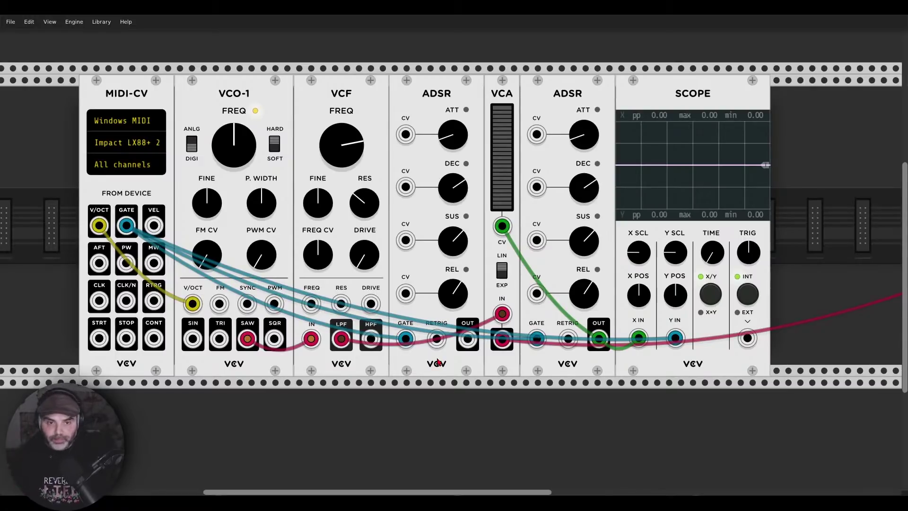
mouse_move(345, 150)
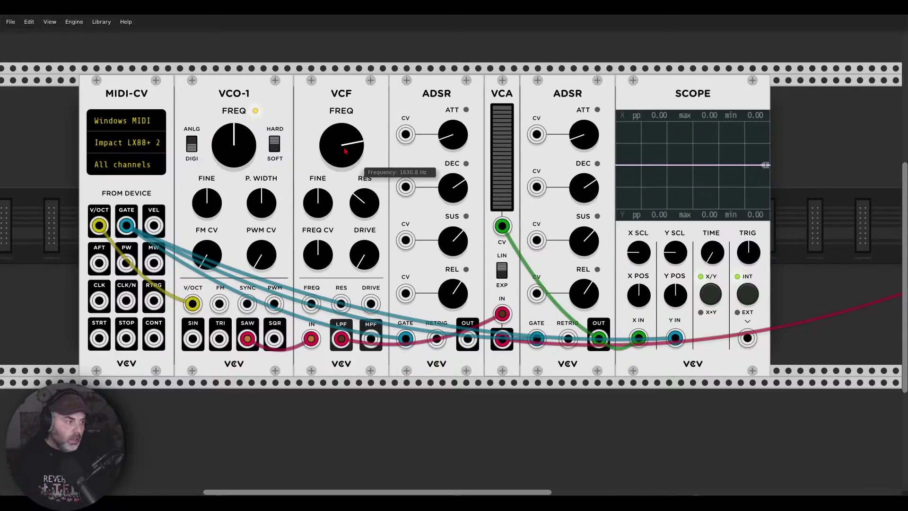
left_click_drag(344, 150, 345, 185)
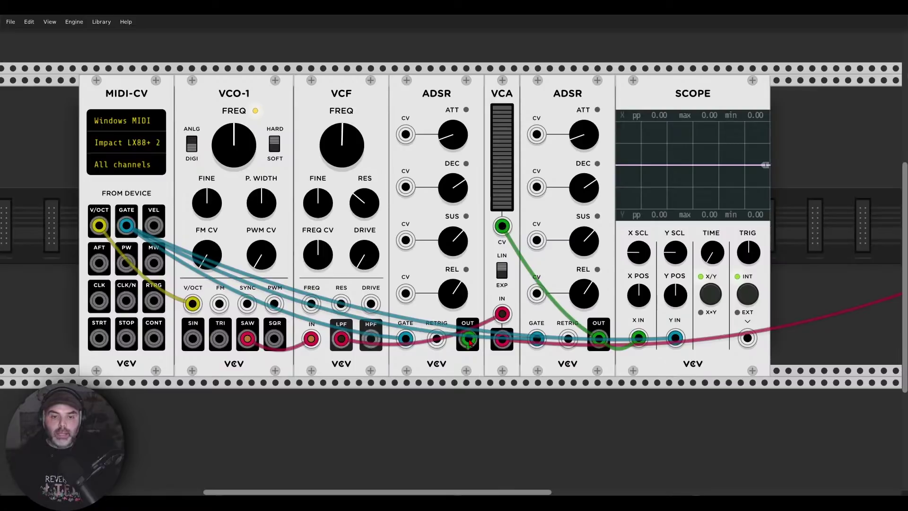
left_click_drag(466, 336, 312, 305)
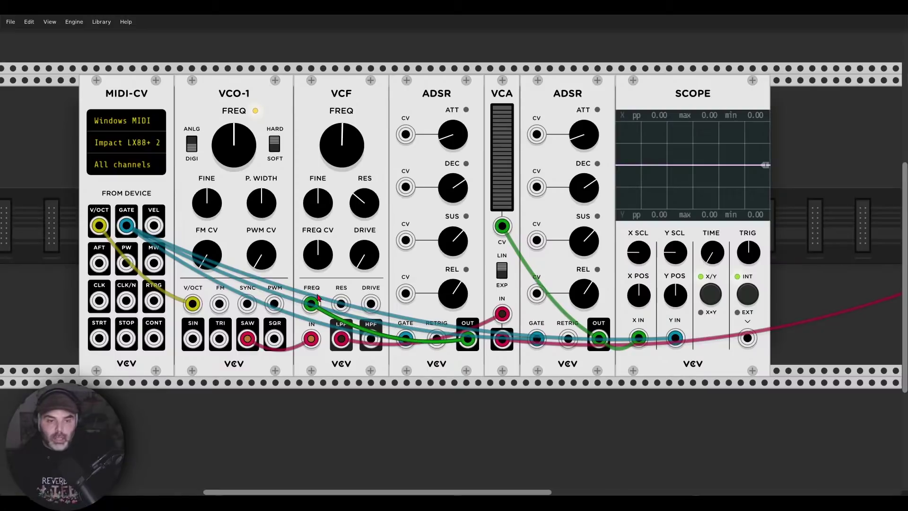
scroll(325, 268, "up", 1)
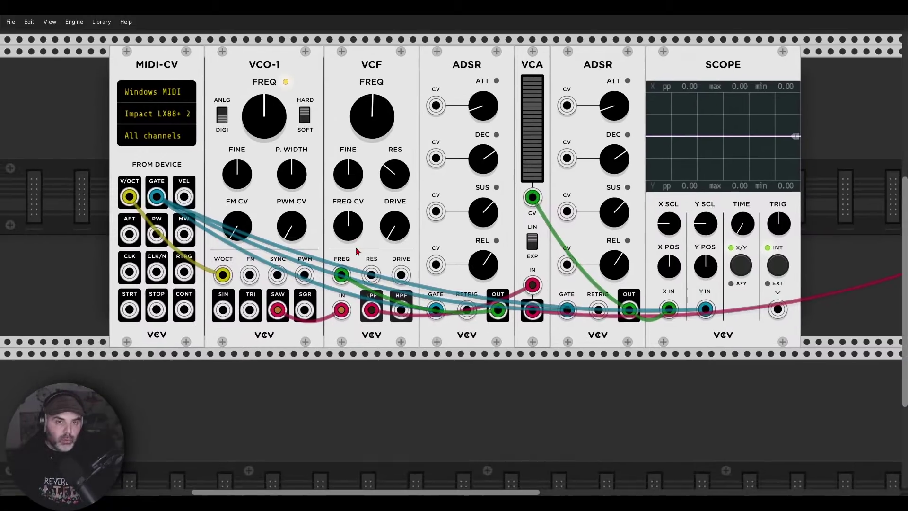
scroll(349, 240, "up", 3)
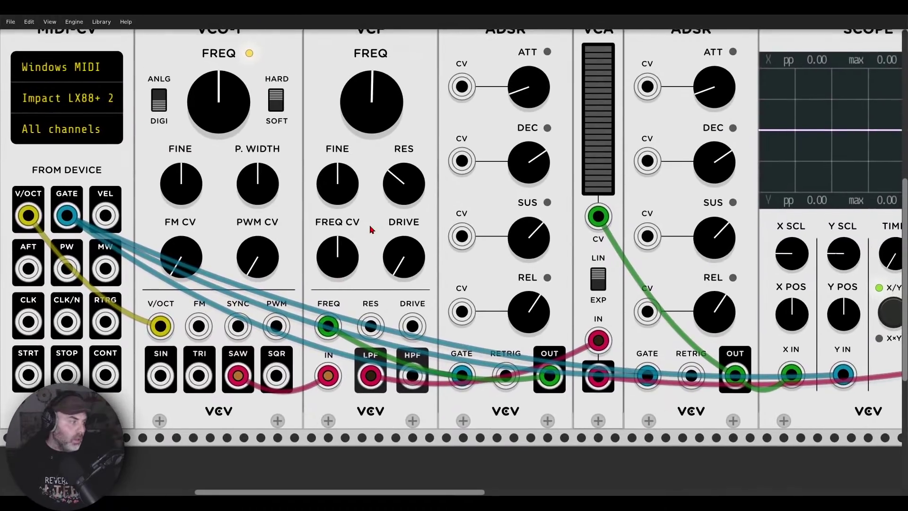
left_click_drag(369, 226, 372, 226)
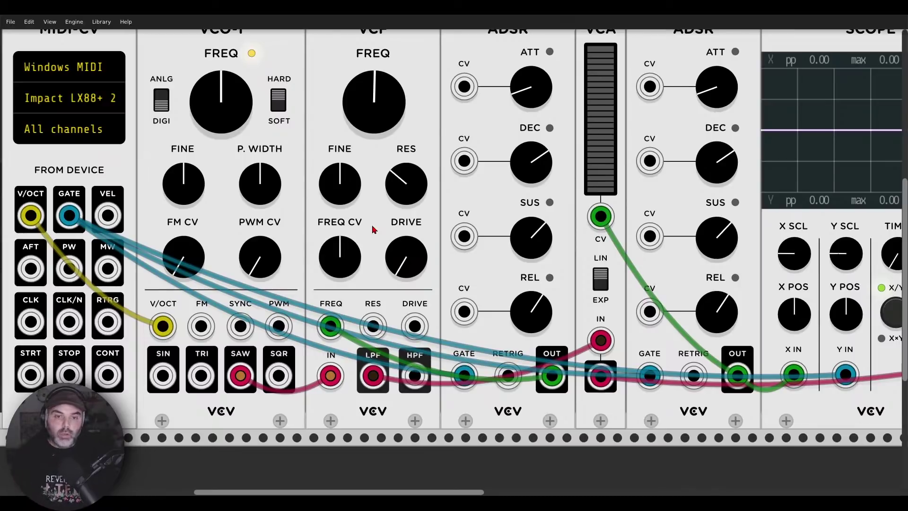
scroll(378, 229, "down", 2)
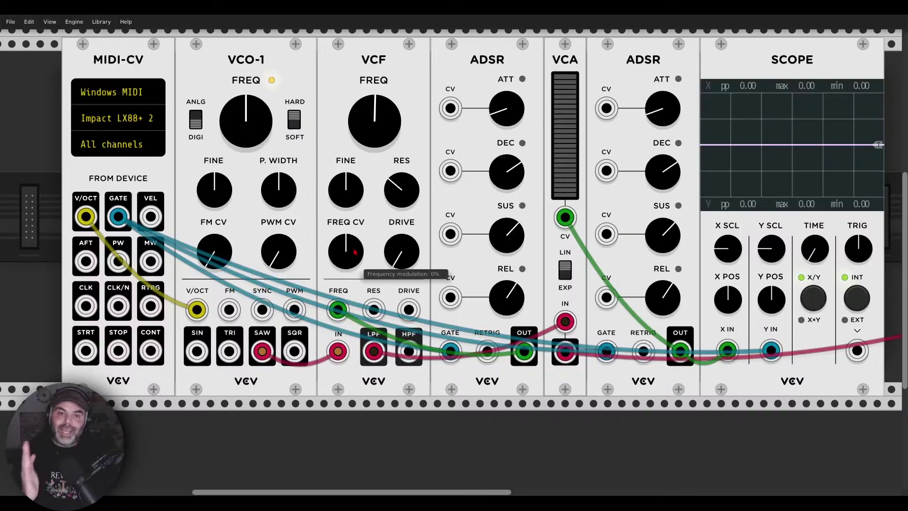
scroll(588, 198, "down", 1)
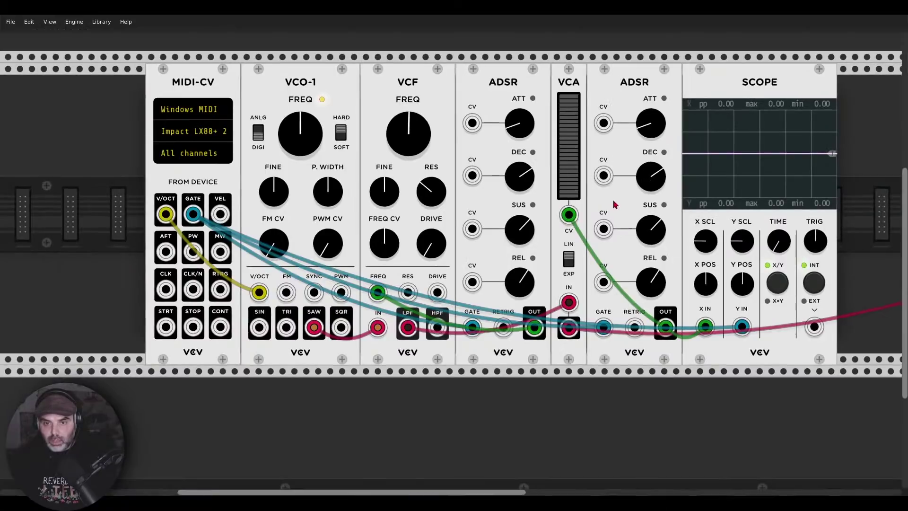
Make room between the VCA's ADSR and the Scope, and add an 8vert module there
left_click_drag(659, 146, 465, 151)
left_click_drag(546, 98, 725, 99)
right_click(621, 117)
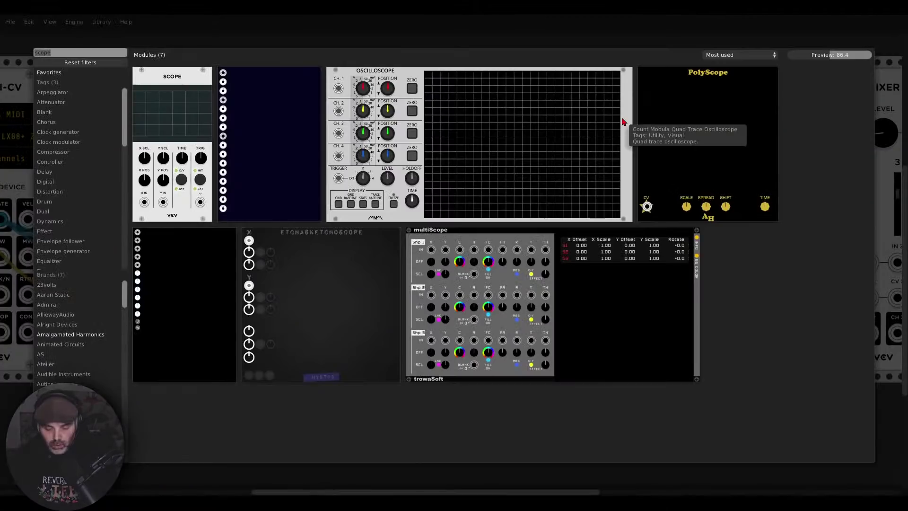
type("8v")
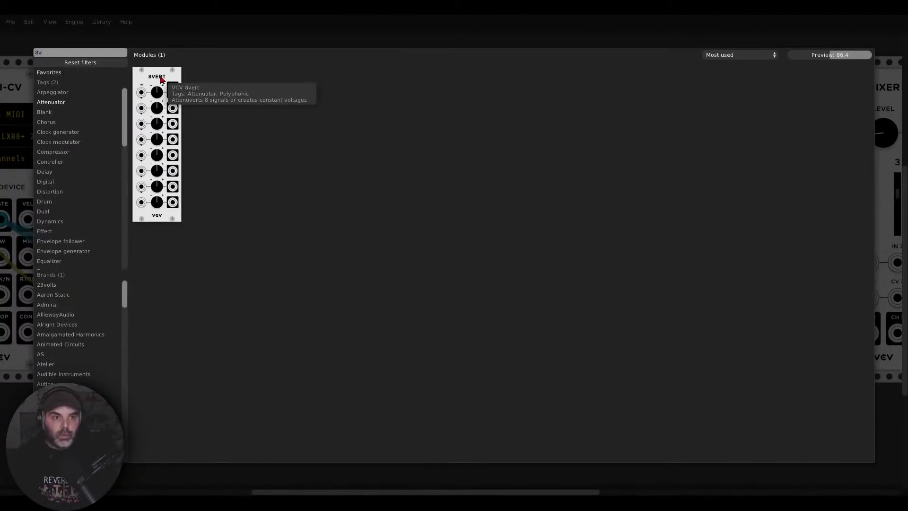
left_click_drag(158, 85, 562, 142)
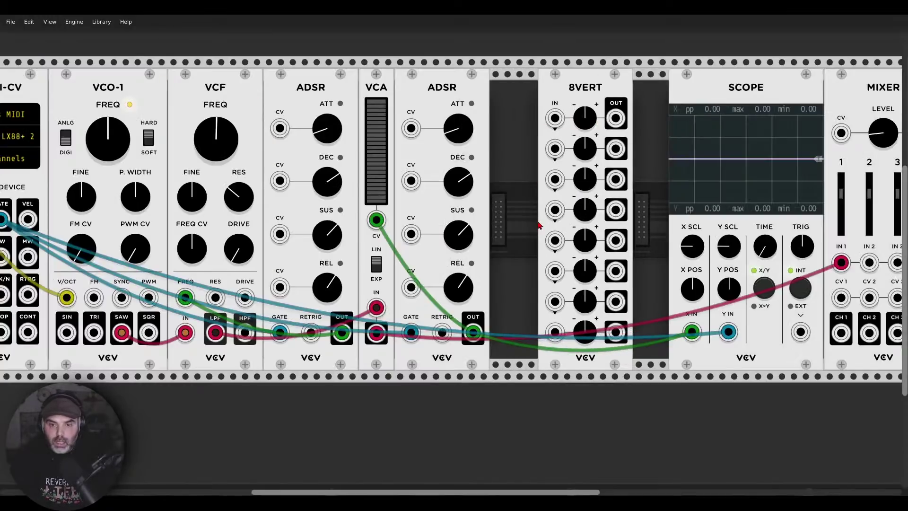
Unplug both Scope inputs, lower mixer channel 1 fully, reconnect the VCA's ADSR output to X IN, and move the Scope beside the 8vert
left_click_drag(728, 332, 747, 273)
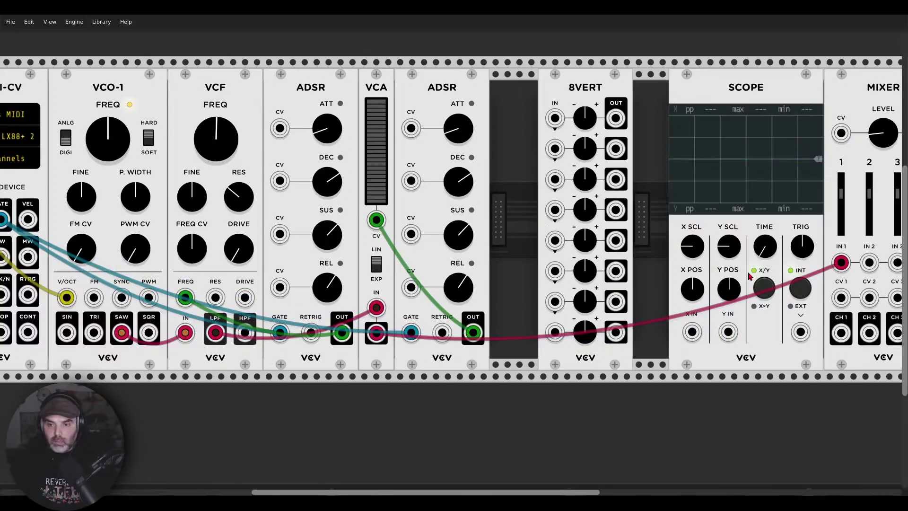
left_click_drag(842, 203, 842, 230)
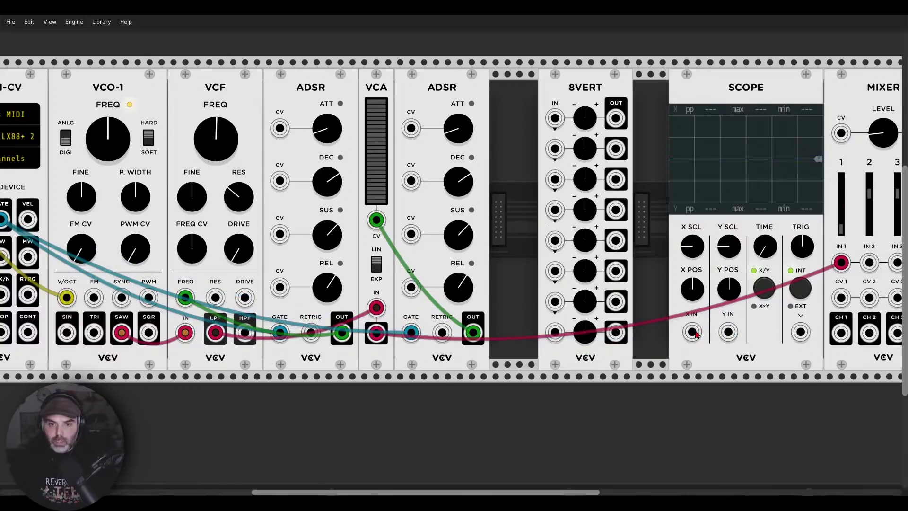
left_click_drag(695, 333, 473, 332)
left_click_drag(750, 83, 683, 93)
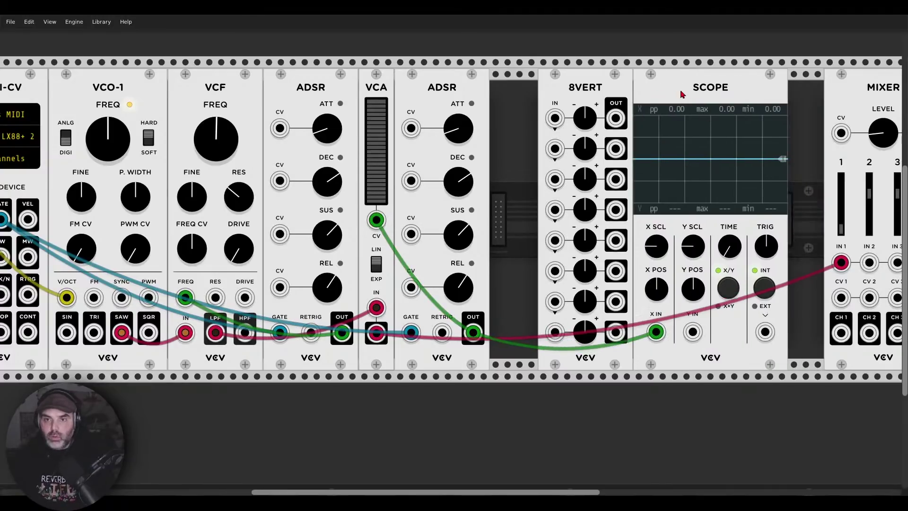
scroll(683, 93, "right", 3)
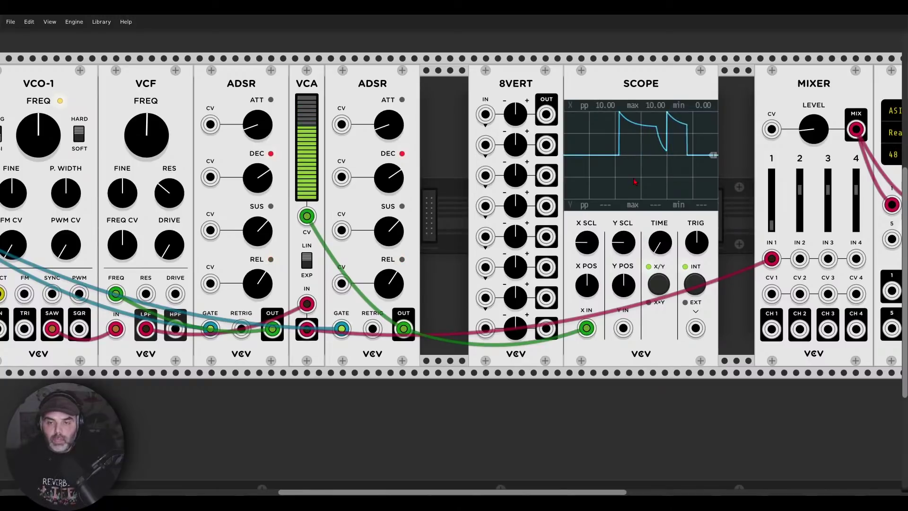
Patch the VCA's ADSR output through the first 8vert row into the Scope's Y IN, and set that row to a partial positive amount
left_click_drag(484, 115, 403, 327)
left_click_drag(544, 116, 623, 328)
mouse_move(513, 125)
left_mouse_down()
mouse_move(502, 111)
mouse_move(458, 109)
left_mouse_up()
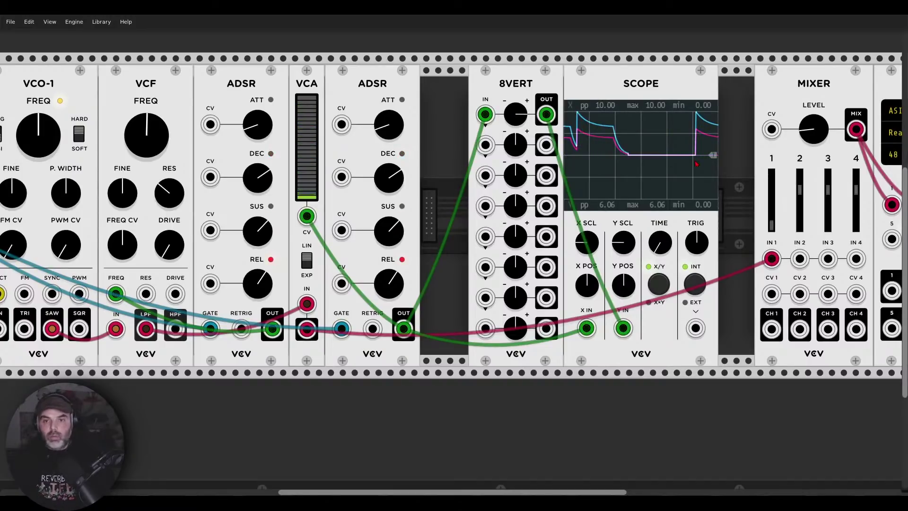
Compare the original and scaled envelopes on the Scope with the first 8vert row set lower, fully negative, and partly negative
scroll(689, 165, "up", 5)
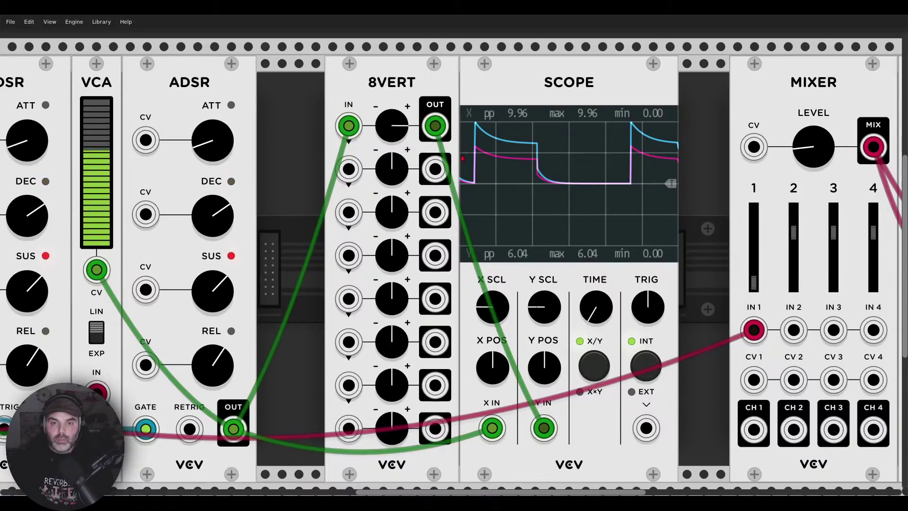
left_click_drag(398, 138, 398, 133)
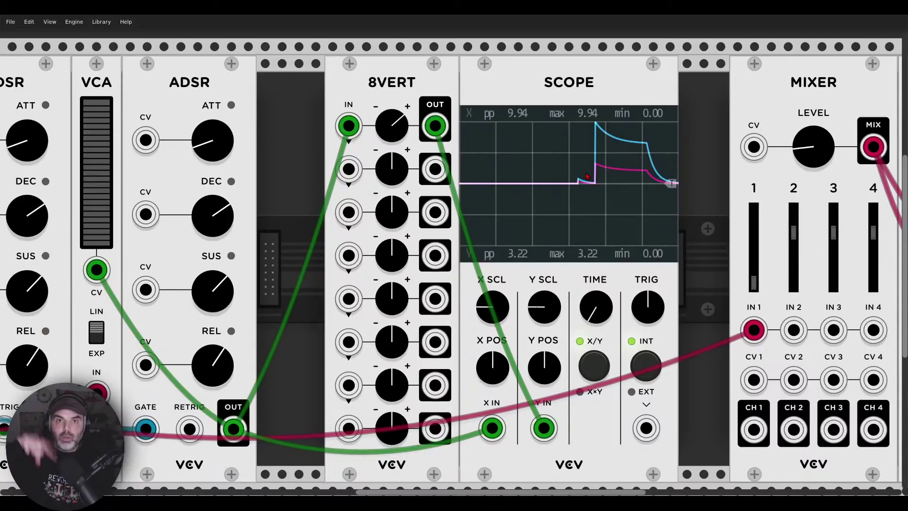
left_click_drag(401, 123, 403, 130)
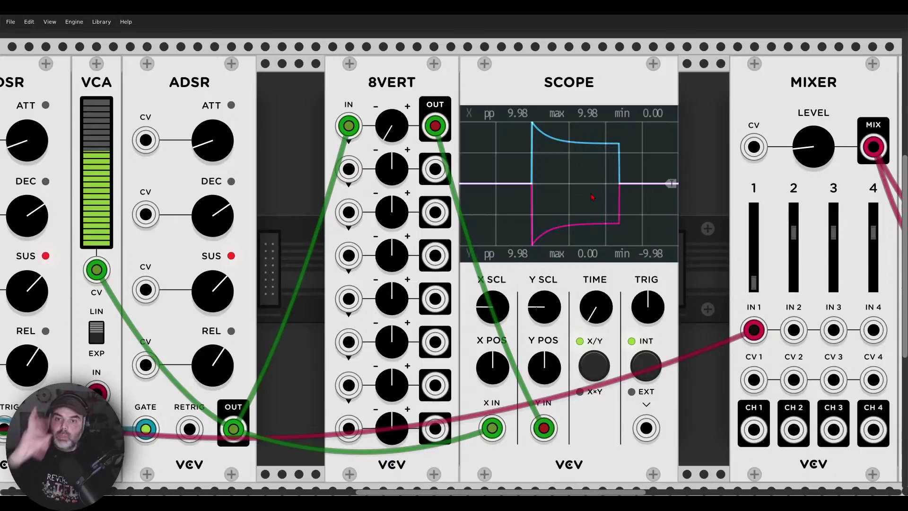
left_click_drag(404, 142, 404, 134)
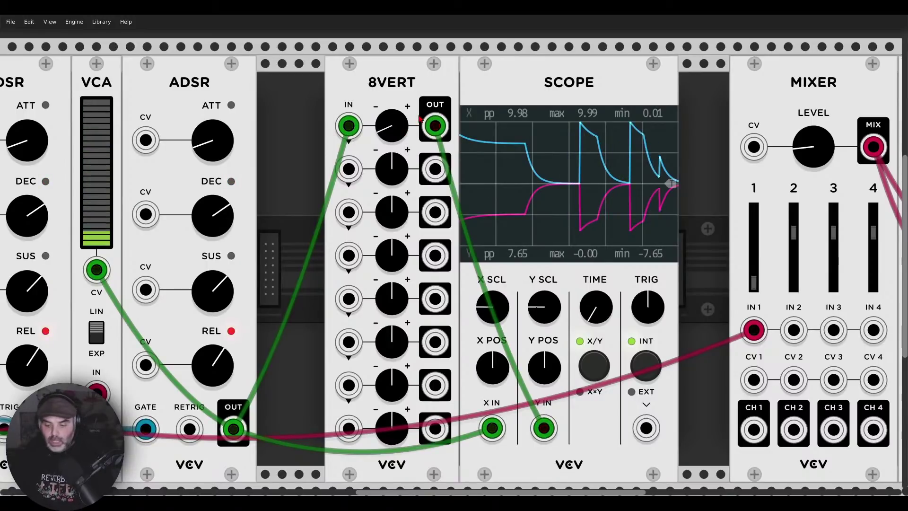
Delete the 8vert module and unplug the cable from the Scope's X IN
key("Delete")
left_click_drag(492, 426, 558, 386)
scroll(753, 280, "down", 2)
scroll(618, 215, "left", 10)
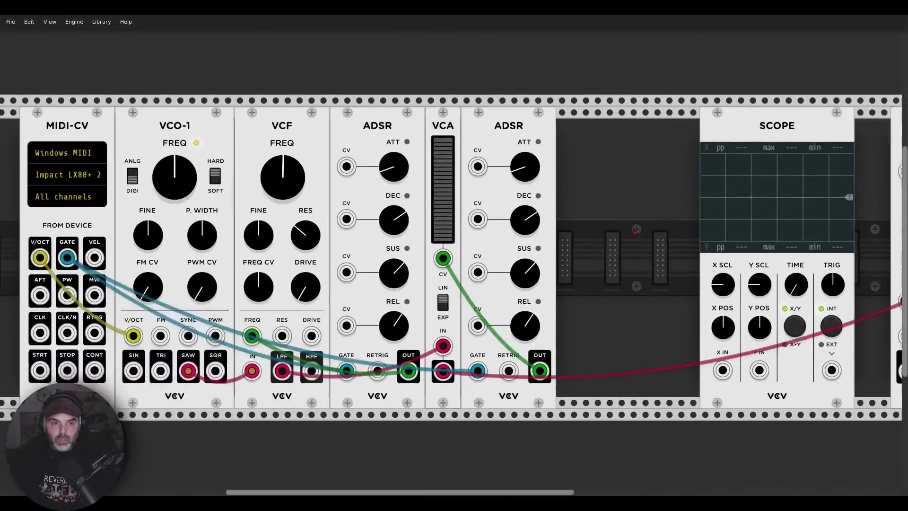
Raise the VCF's FREQ CV amount moderately above zero and lower its cutoff below mid-range
scroll(618, 215, "up", 1)
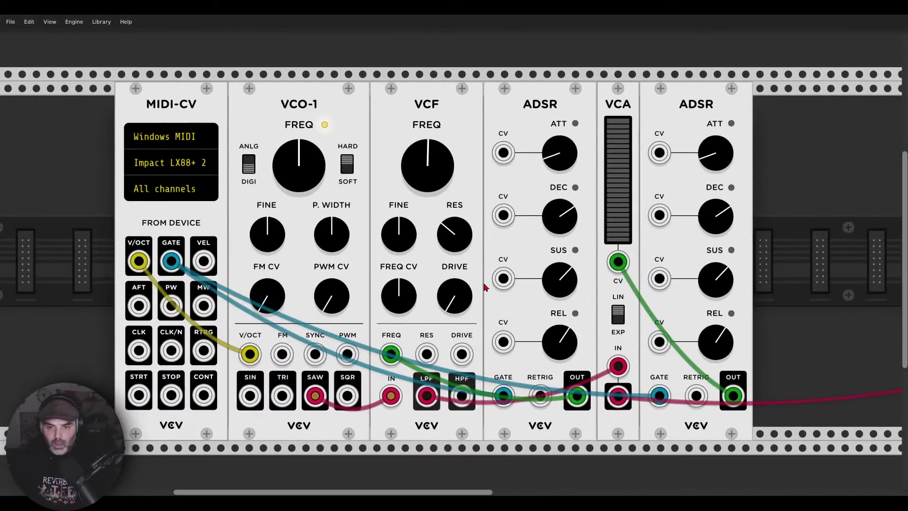
mouse_move(410, 306)
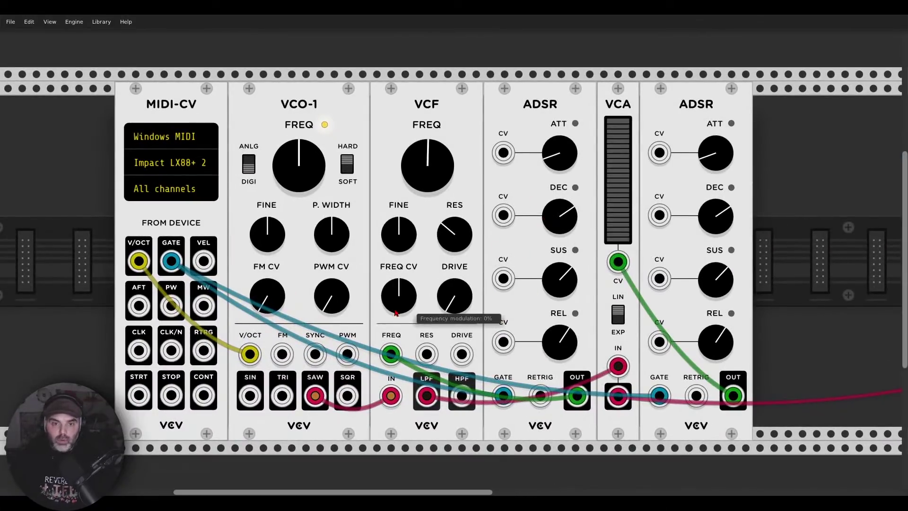
left_click_drag(409, 306, 410, 286)
left_click_drag(419, 193, 418, 201)
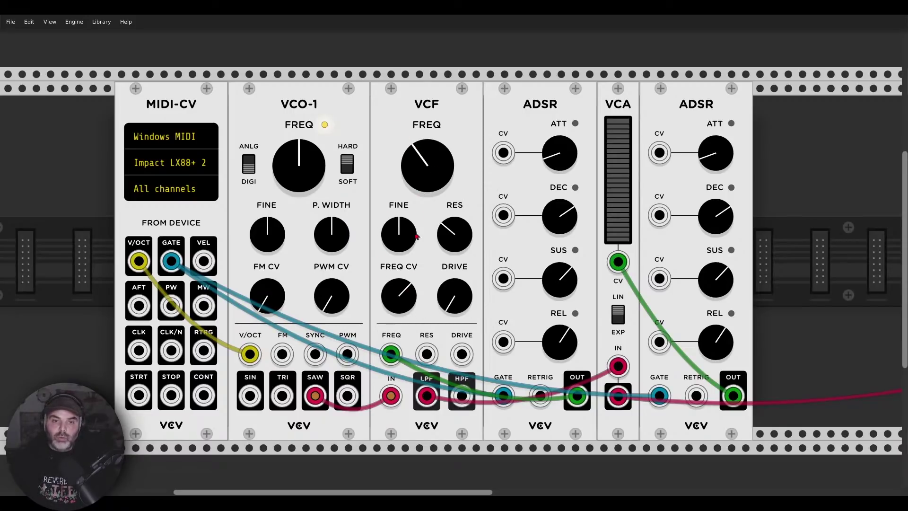
Increase the VCF's FREQ CV amount to 54% and then further, and lengthen the filter ADSR's attack past 195.2 ms
mouse_move(420, 143)
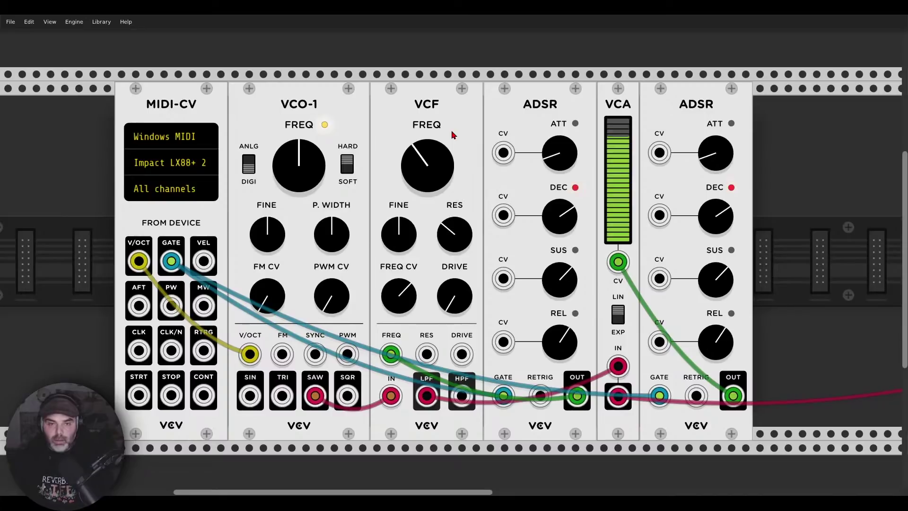
mouse_move(416, 246)
left_click_drag(399, 296, 399, 283)
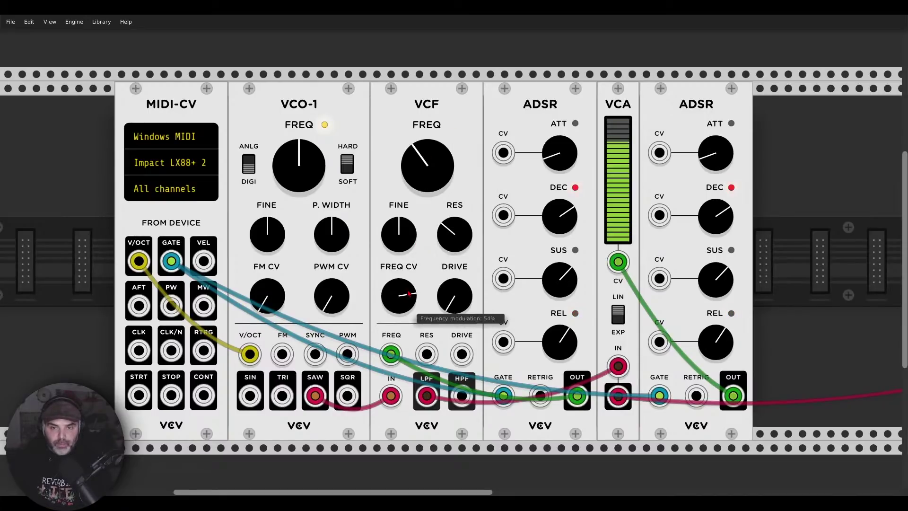
left_click_drag(560, 174, 560, 142)
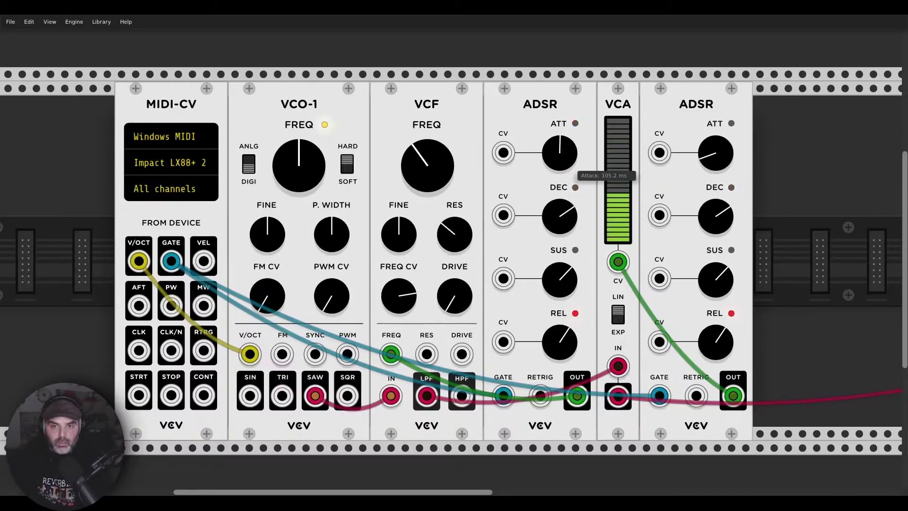
left_click_drag(409, 312, 410, 301)
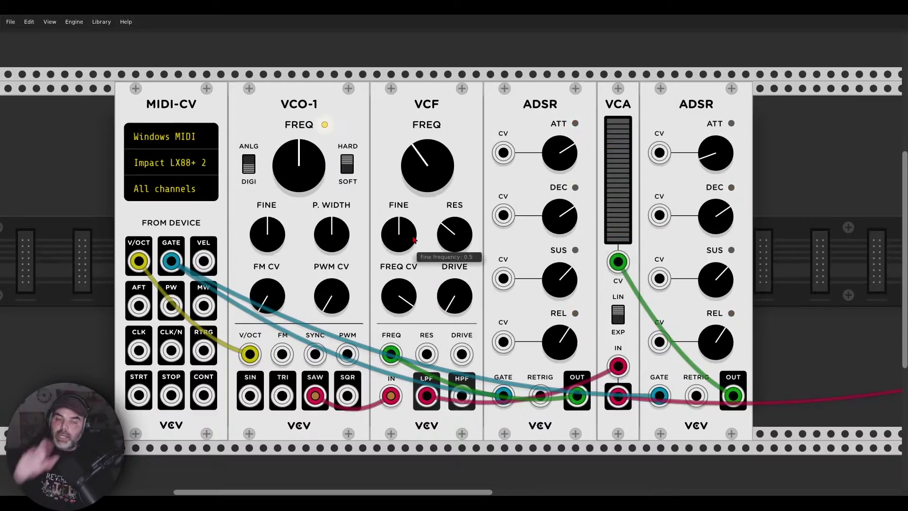
Raise the VCF's cutoff well above mid-range and set its FREQ CV to a negative amount
left_click_drag(427, 166, 448, 161)
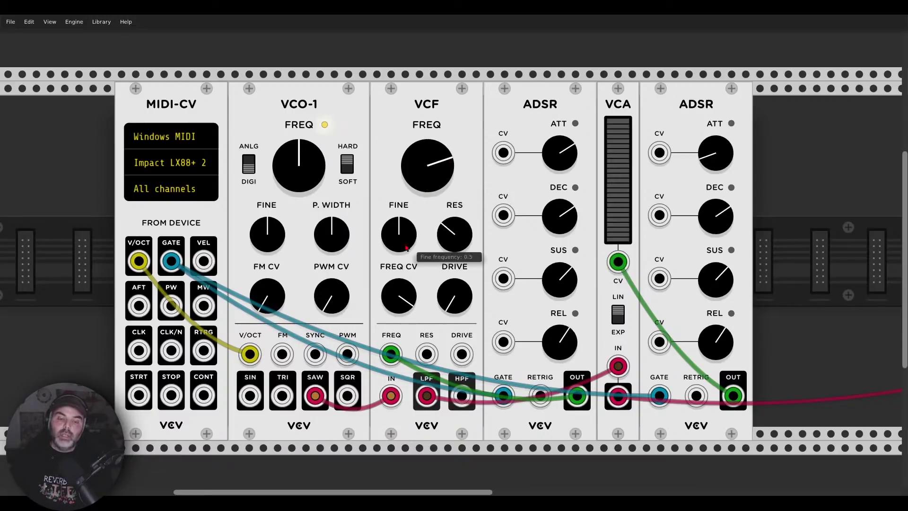
left_click_drag(399, 284, 413, 269)
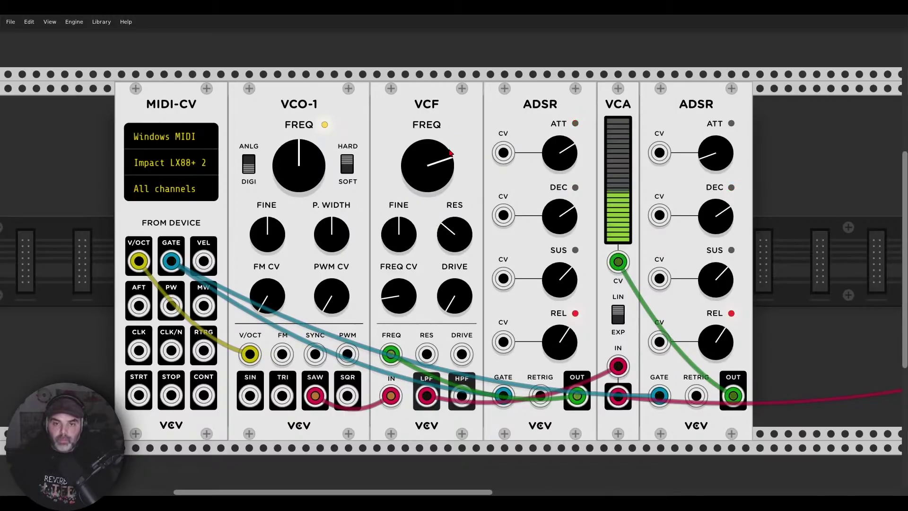
Lower the VCF's cutoff below mid-range and set its FREQ CV to a positive amount
left_click_drag(446, 184, 446, 182)
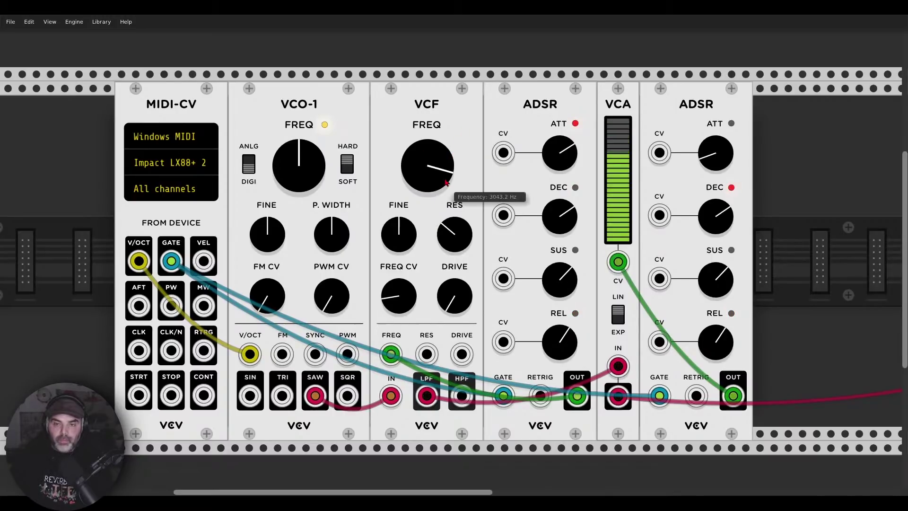
left_click_drag(444, 172, 428, 249)
left_click_drag(399, 298, 399, 265)
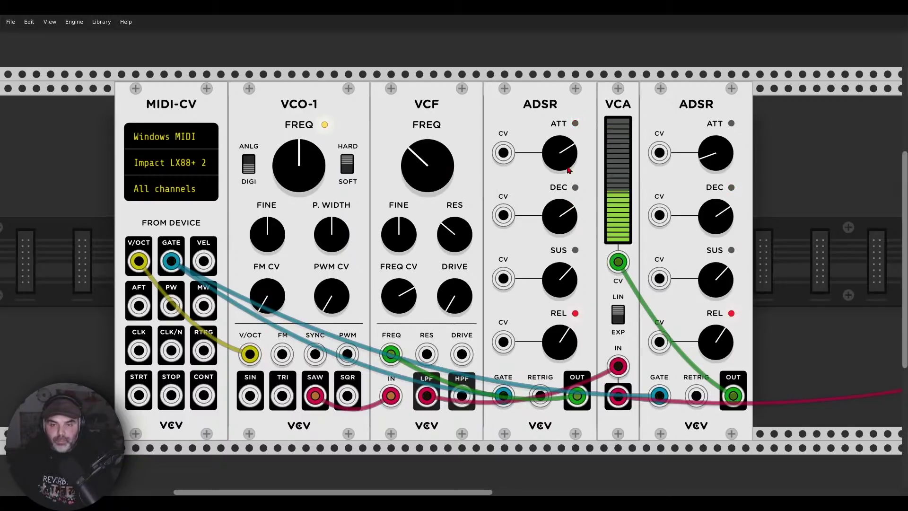
Set the filter ADSR's attack and sustain to minimum and its decay to 578.1 ms, with a stronger FREQ CV amount on the VCF
mouse_move(566, 150)
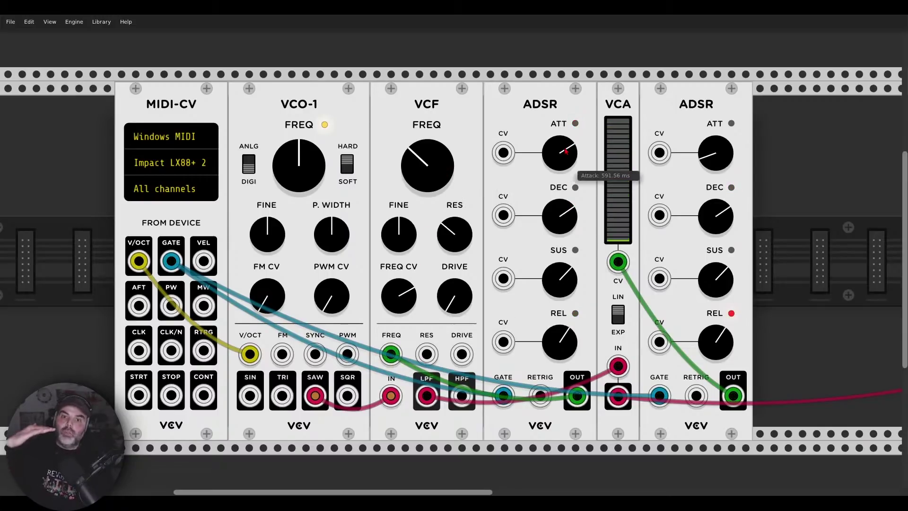
left_click_drag(566, 151, 565, 168)
left_click_drag(404, 296, 404, 287)
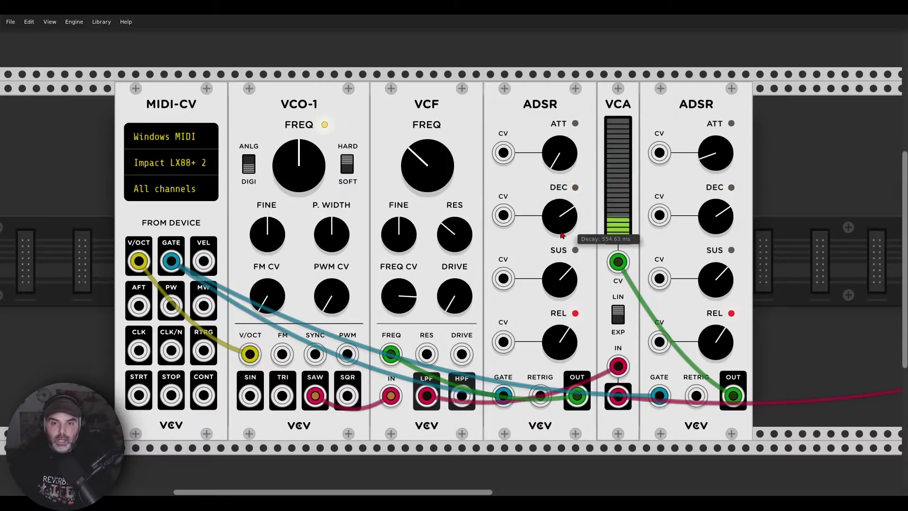
left_click_drag(570, 291, 570, 331)
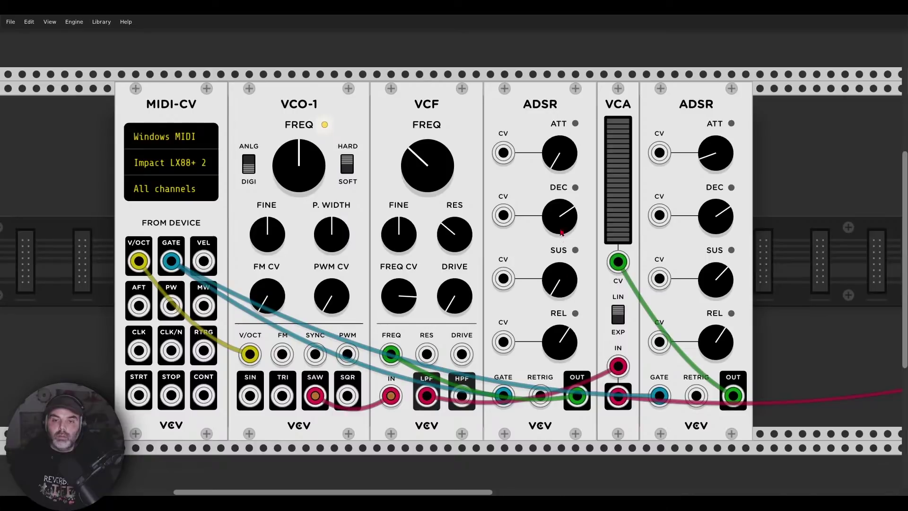
mouse_move(563, 215)
left_mouse_down()
mouse_move(563, 241)
mouse_move(566, 224)
mouse_move(567, 232)
left_mouse_up()
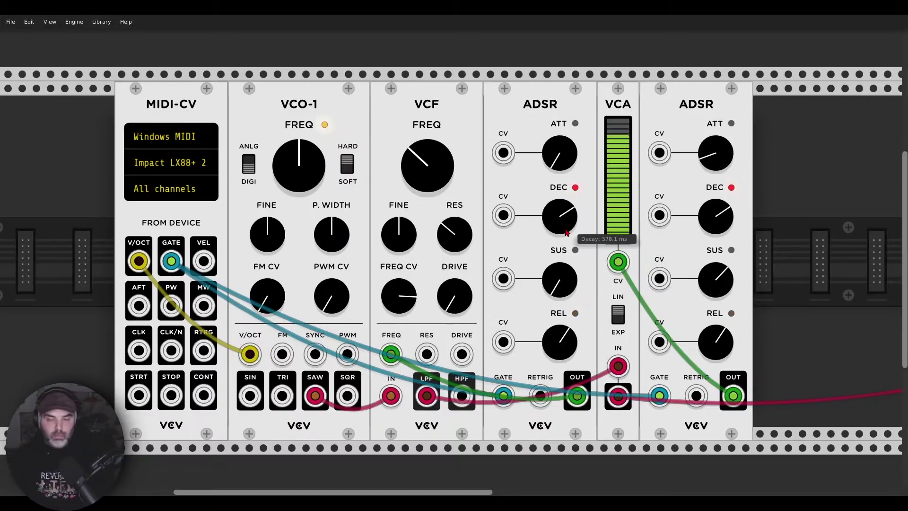
left_click_drag(410, 289, 413, 289)
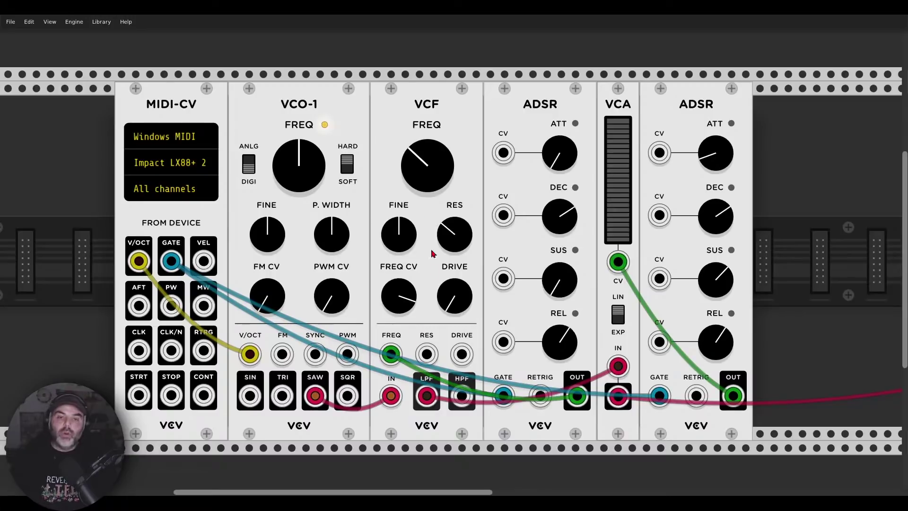
Unplug the envelope cable from the VCF's FREQ input and add an LFO-1 module directly before MIDI-CV
left_click(396, 355)
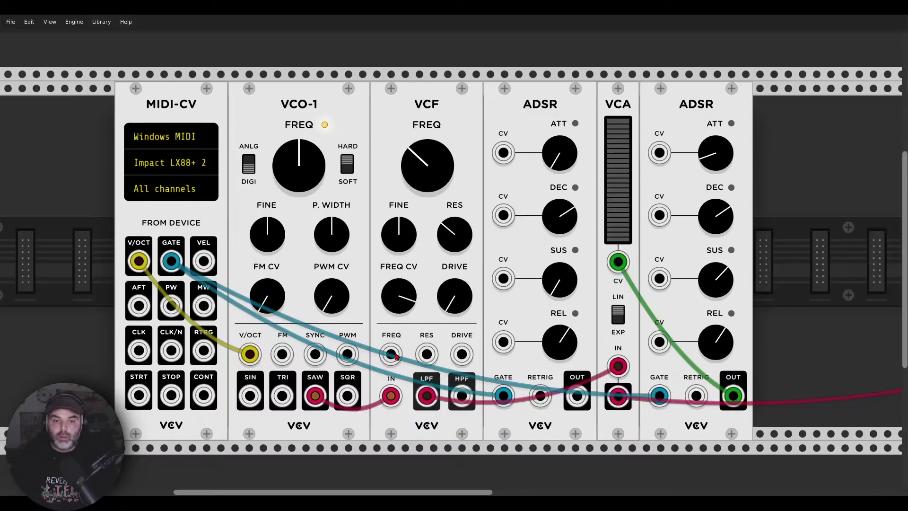
scroll(389, 192, "left", 5)
scroll(389, 191, "down", 2)
right_click(223, 183)
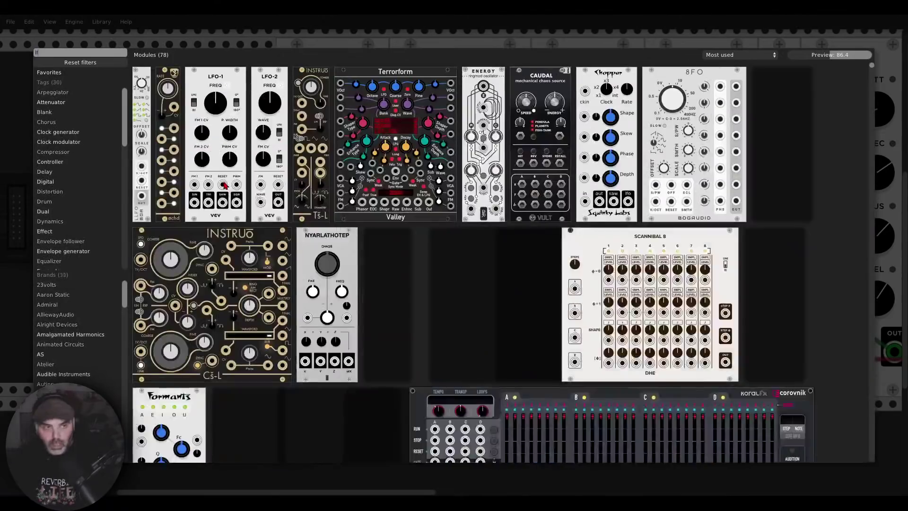
left_click(222, 137)
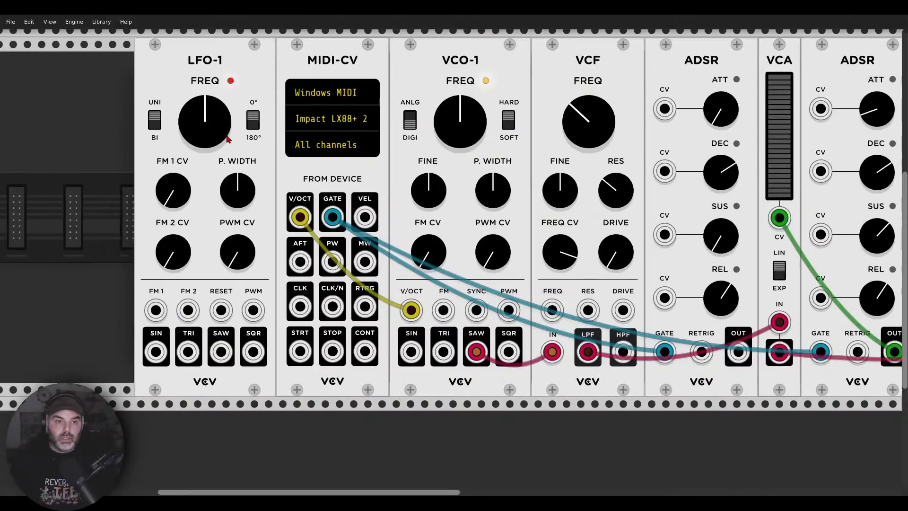
Move the Scope directly before LFO-1 and patch the LFO's SIN output into the Scope's X IN
scroll(232, 122, "up", 1)
scroll(232, 123, "right", 1)
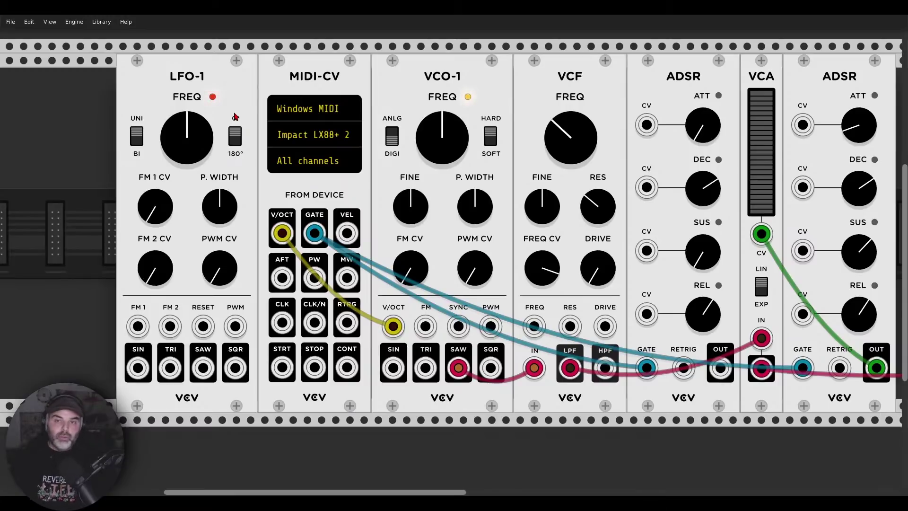
scroll(266, 131, "down", 3)
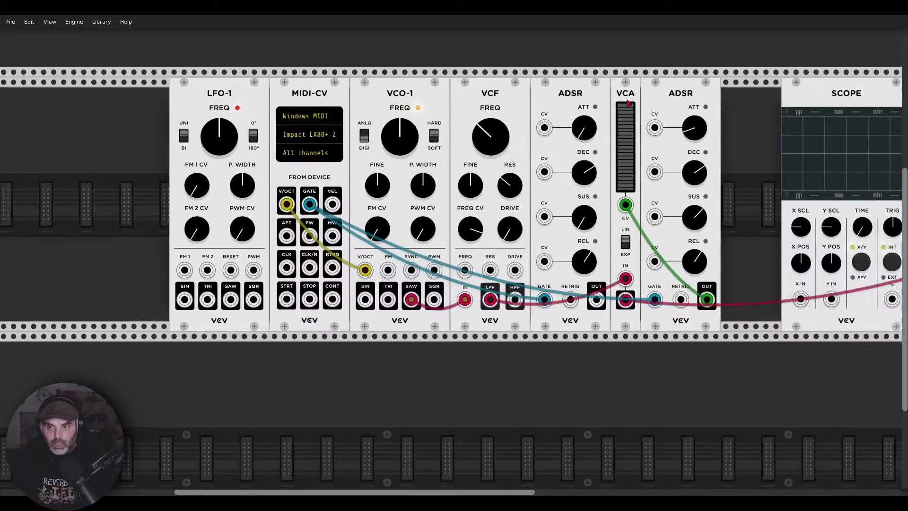
left_click_drag(871, 95, 239, 137)
scroll(238, 137, "up", 4)
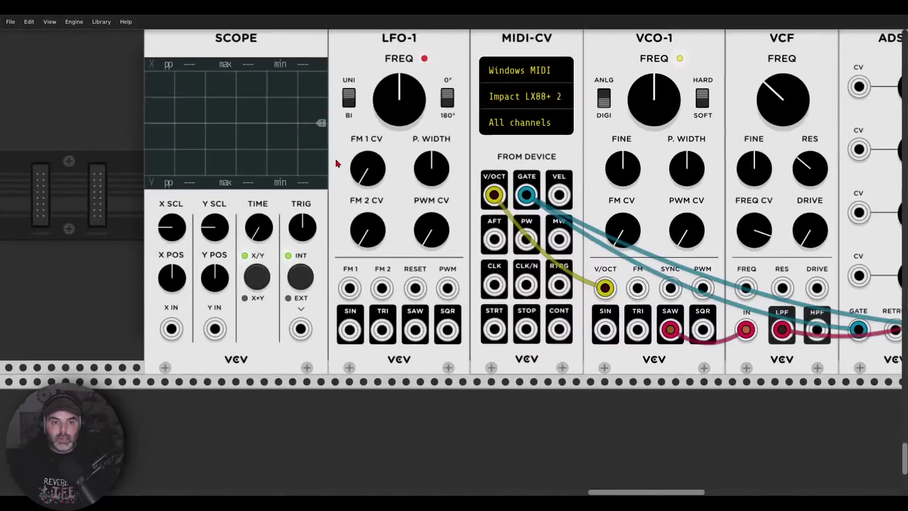
scroll(364, 75, "up", 1)
left_click_drag(171, 329, 350, 329)
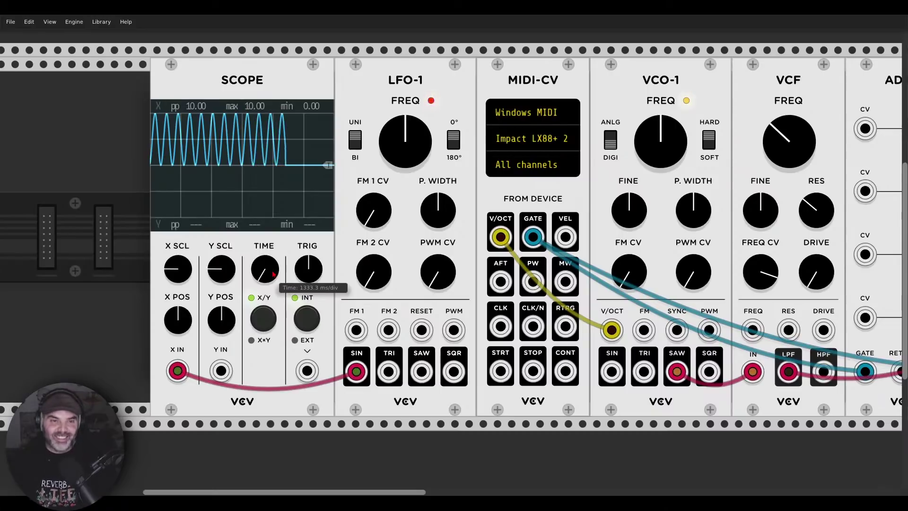
Feed the Scope from the LFO's SAW output and sweep the LFO frequency up to 1024 Hz before resetting it to default
left_click_drag(356, 371, 421, 371)
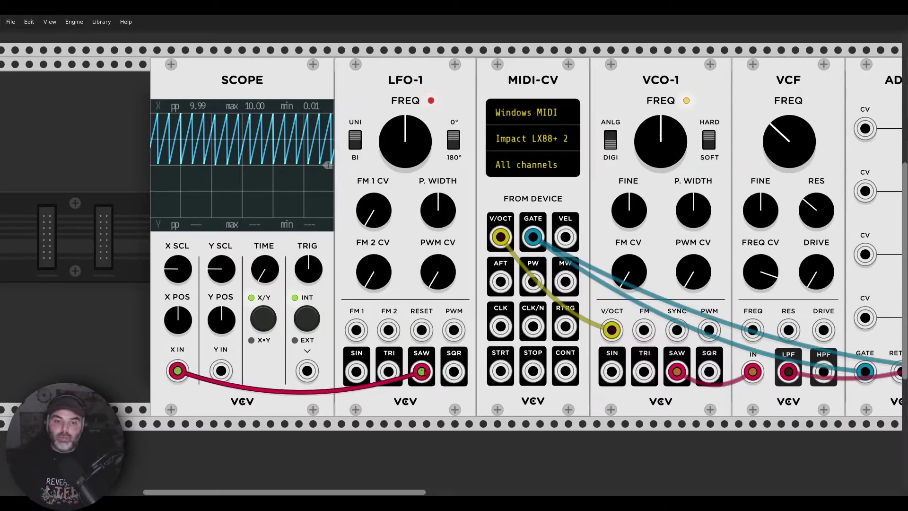
left_click_drag(422, 161, 422, 109)
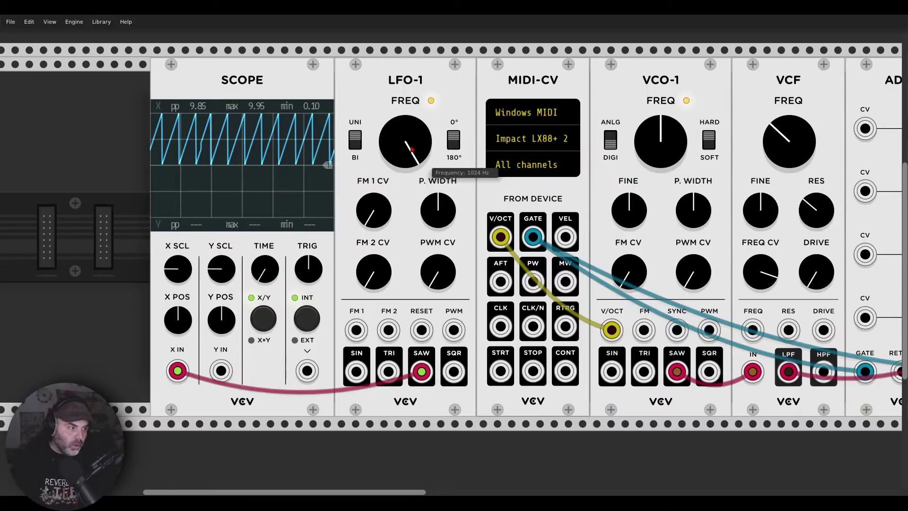
double_click(412, 149)
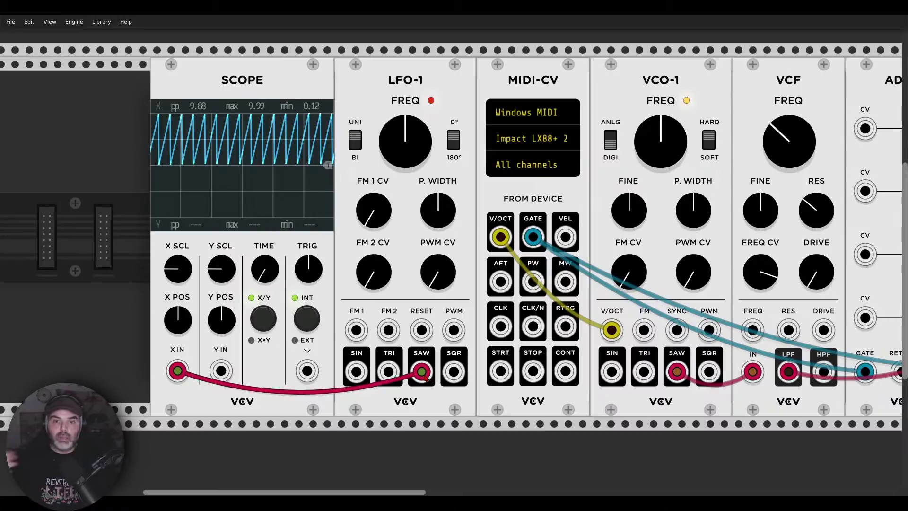
Show the LFO's SIN output on the Scope at a shorter time scale and switch the LFO to bipolar
left_click_drag(264, 271, 308, 295)
left_click_drag(422, 371, 357, 371)
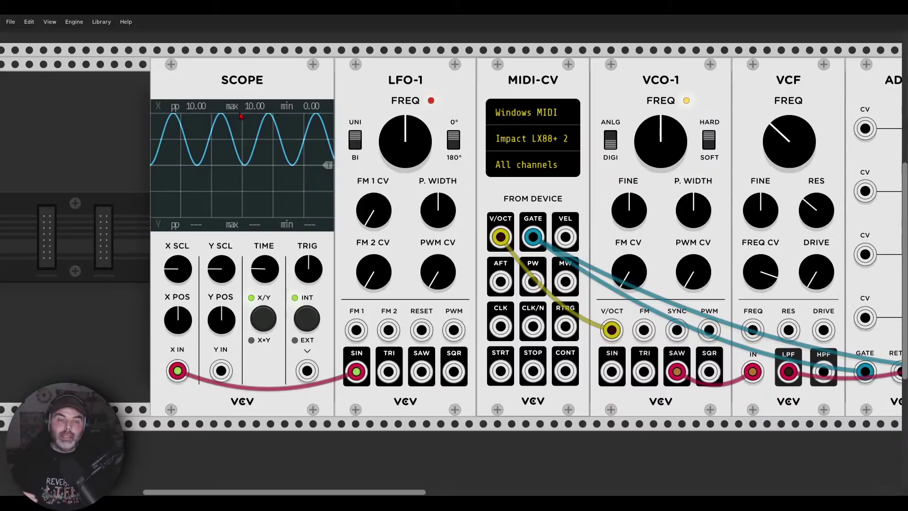
left_click(355, 140)
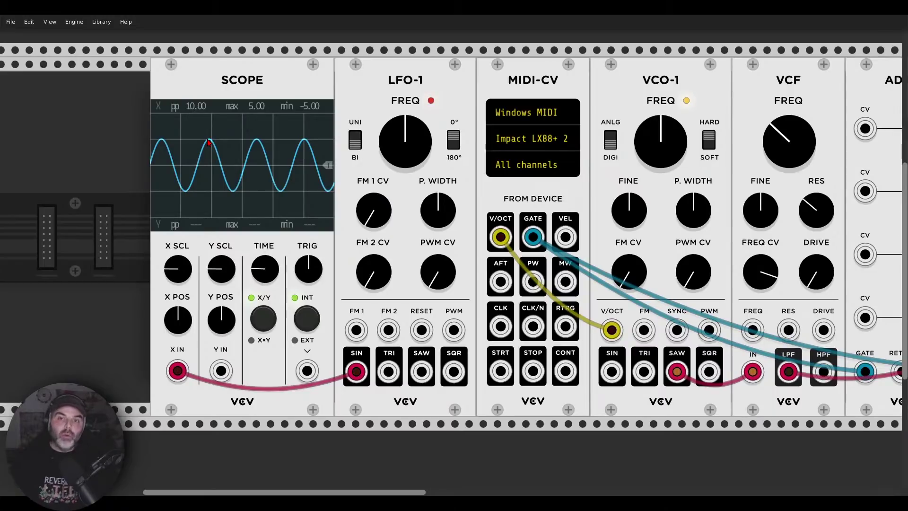
Reset the VCF's cutoff to its default and patch the LFO's SIN output to both the VCF's FREQ input and the Scope's X IN
scroll(542, 91, "right", 5)
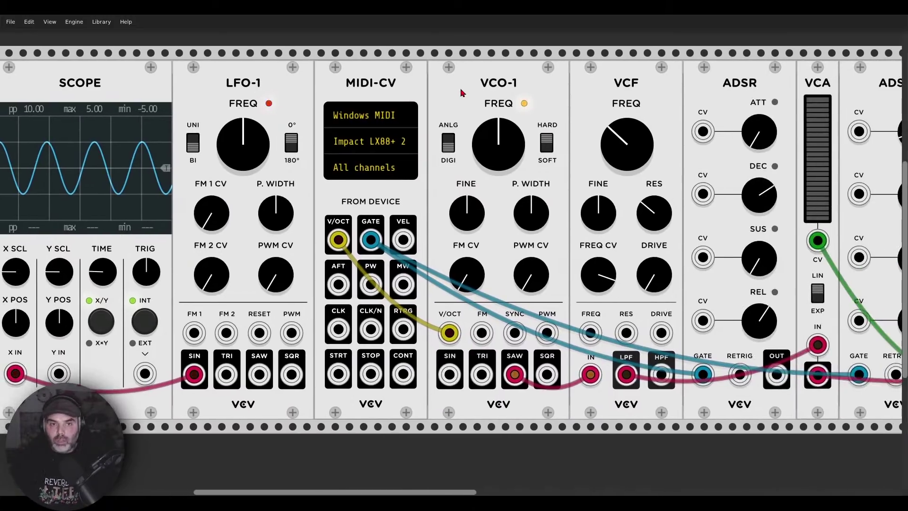
double_click(619, 141)
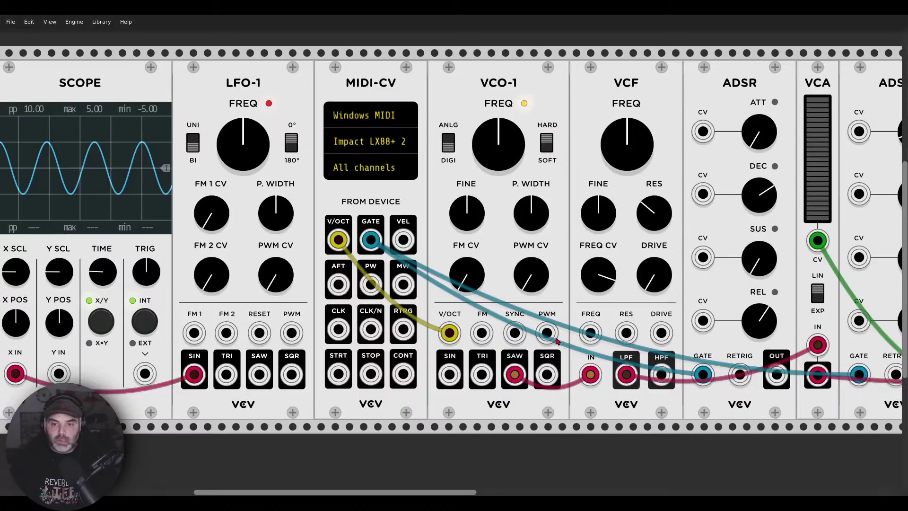
left_click_drag(194, 375, 15, 373)
left_click_drag(590, 332, 194, 374)
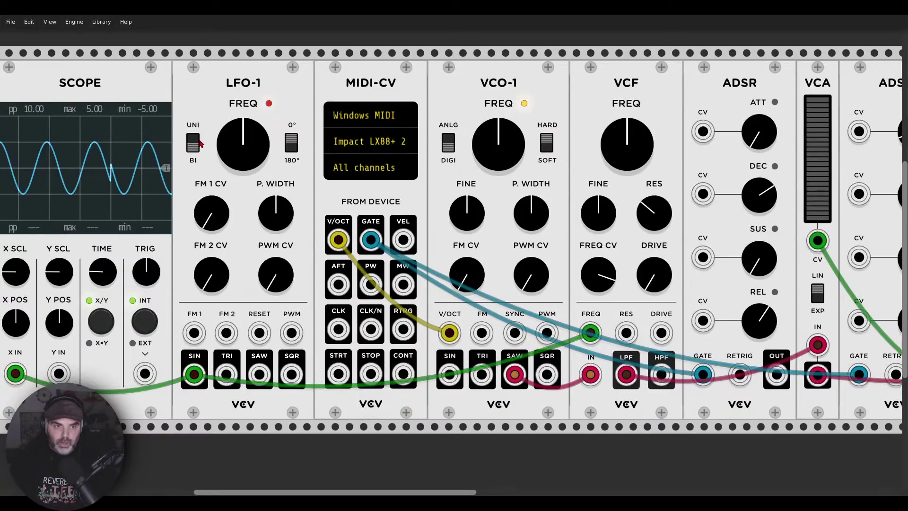
Switch the LFO to unipolar and raise its frequency above the default
left_click(200, 143)
left_click_drag(209, 112, 239, 115)
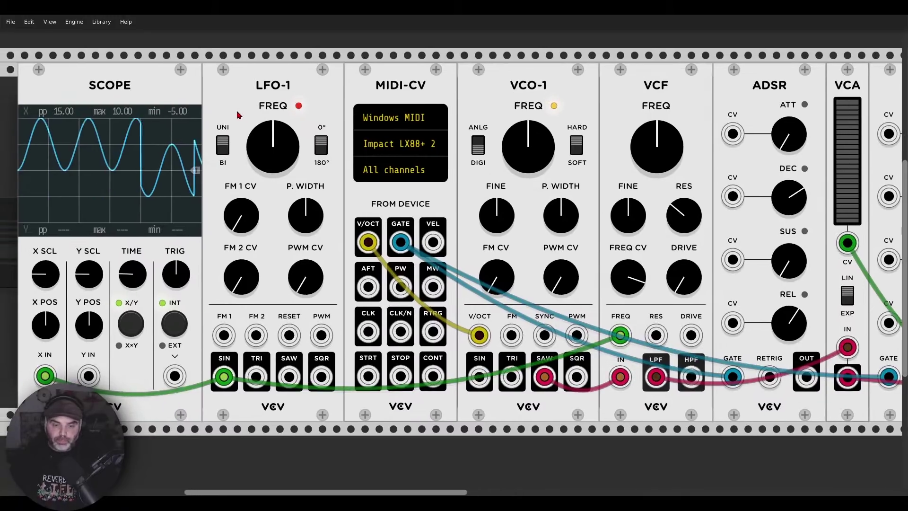
mouse_move(659, 157)
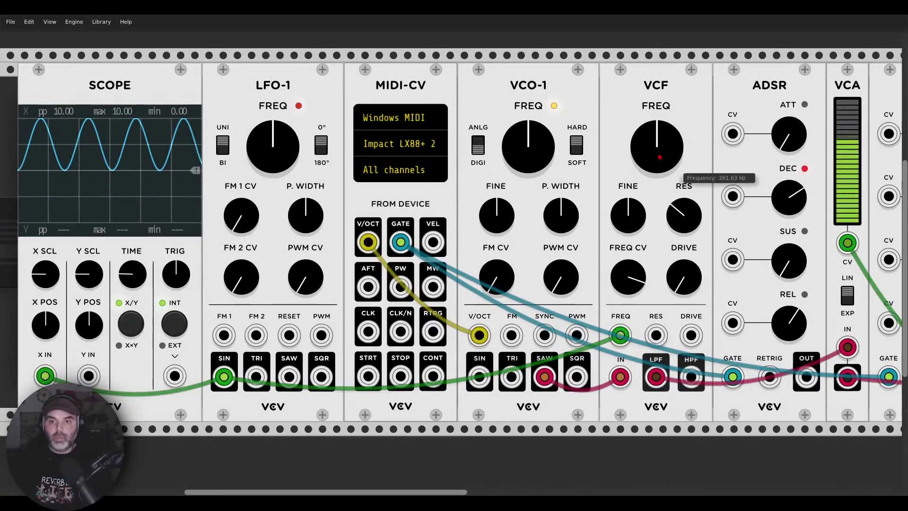
left_click_drag(273, 146, 273, 125)
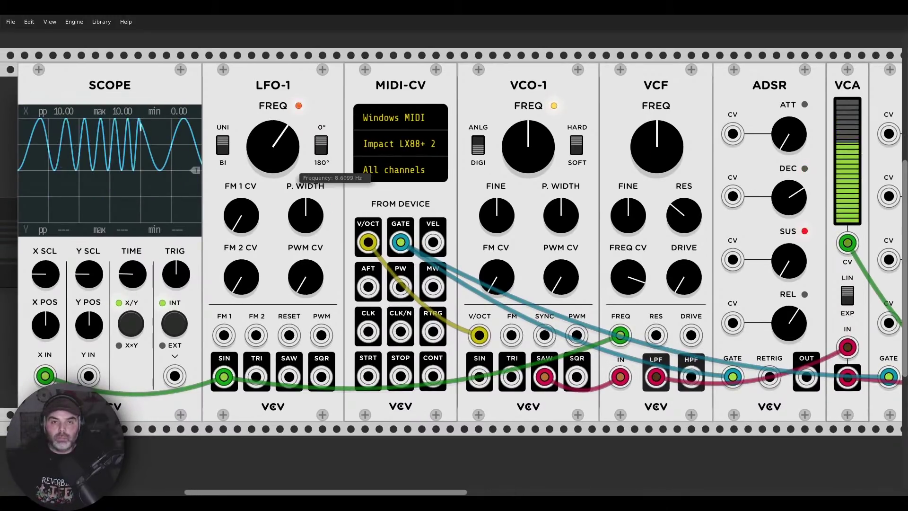
Try the VCF's FREQ CV at an inverted -60% and bring it back to a positive 66.3%
left_click_drag(628, 278, 632, 275)
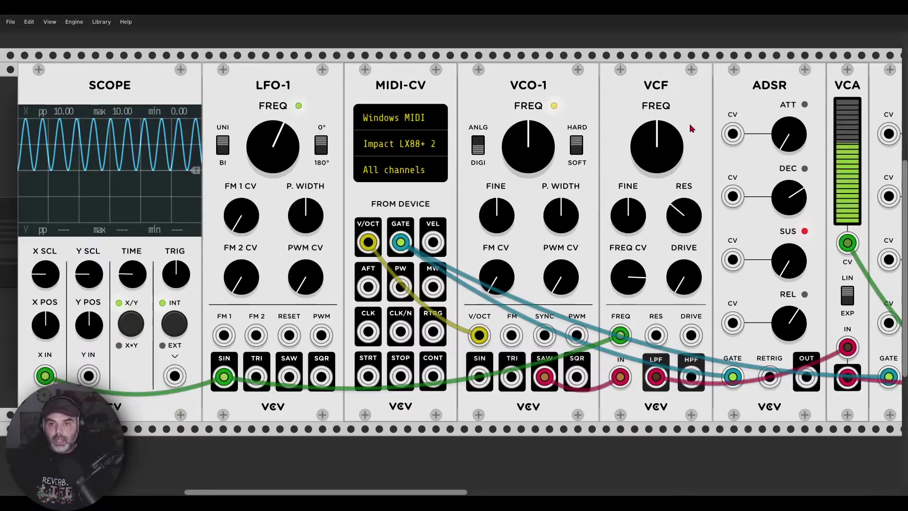
mouse_move(660, 134)
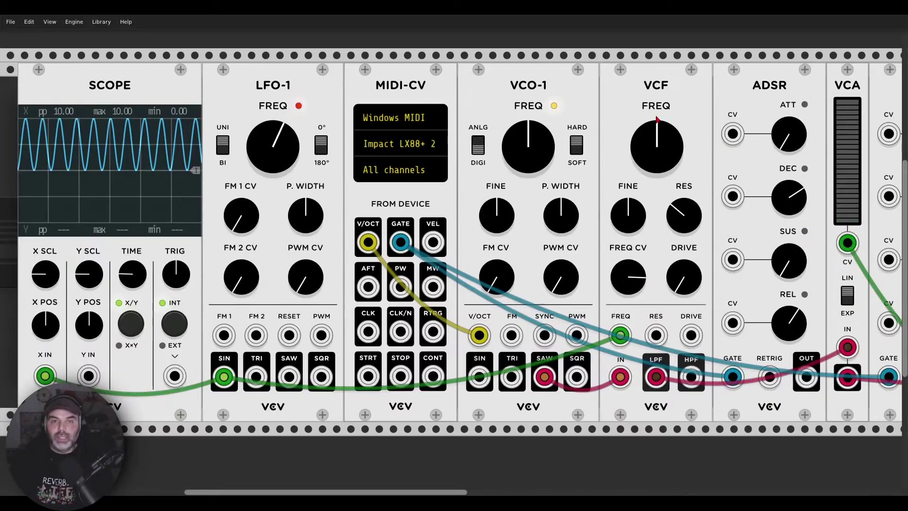
mouse_move(666, 162)
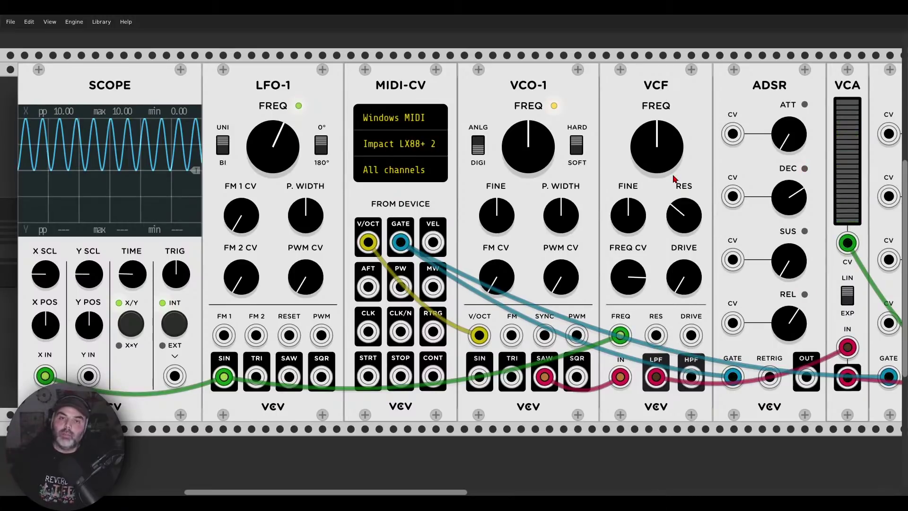
left_click_drag(635, 258, 635, 296)
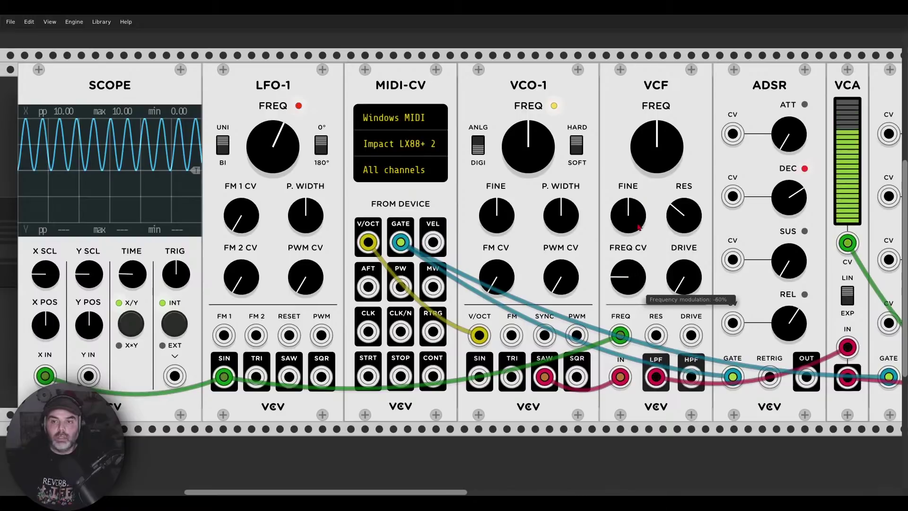
mouse_move(657, 156)
left_mouse_down()
mouse_move(657, 140)
mouse_move(657, 159)
left_mouse_up()
left_click_drag(628, 277, 628, 258)
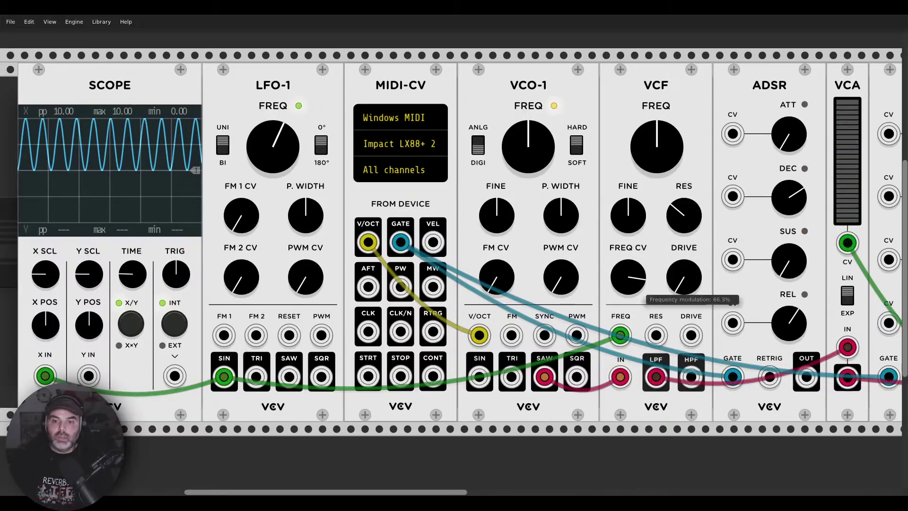
Switch the LFO to bipolar and raise the VCF's FREQ CV to maximum, with the cutoff reset to 261.63 Hz
left_click(222, 145)
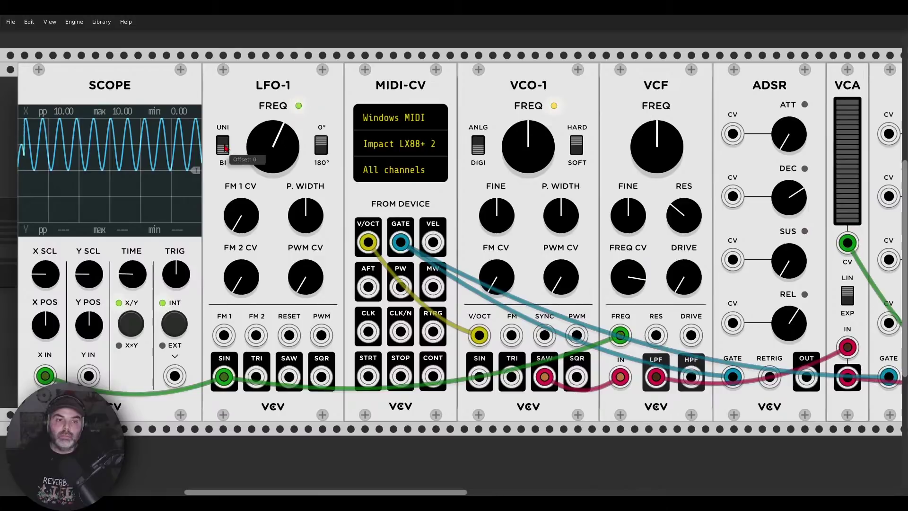
mouse_move(660, 150)
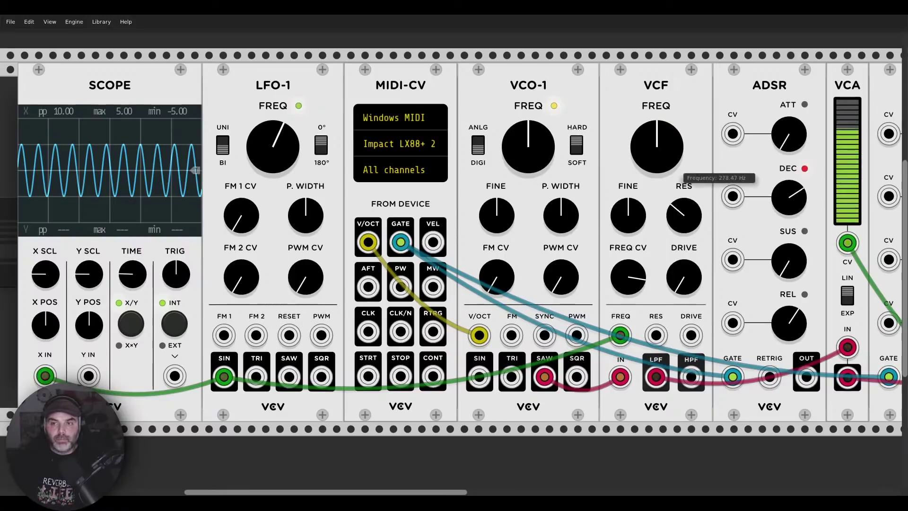
left_click_drag(659, 139, 659, 178)
left_click_drag(628, 277, 628, 267)
double_click(658, 158)
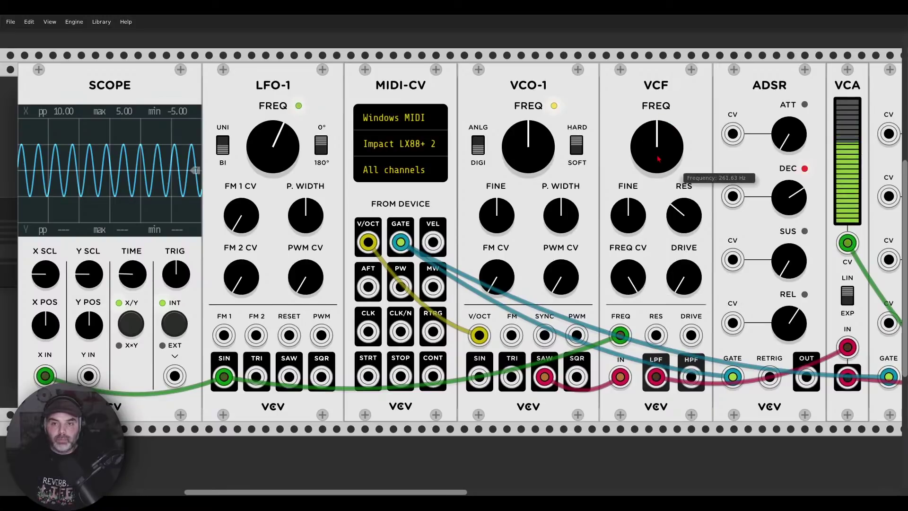
Compare the LFO's unipolar mode with bipolar and lower the VCF's FREQ CV amount to 51.4%
left_click(223, 147)
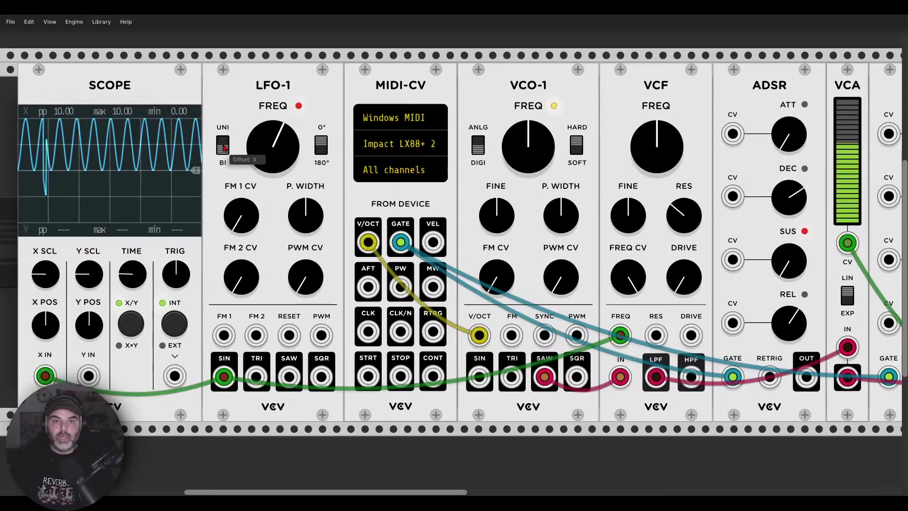
left_click_drag(628, 277, 628, 277)
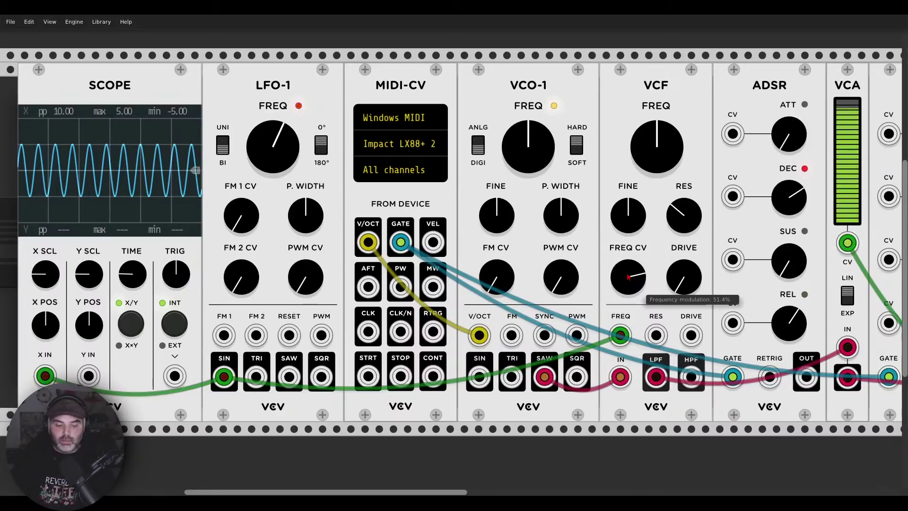
Set the VCF cutoff to 287.29 Hz, its frequency modulation to 78.1% with slightly more resonance, and LFO-1's frequency to 2.854 Hz
left_click_drag(624, 267, 633, 281)
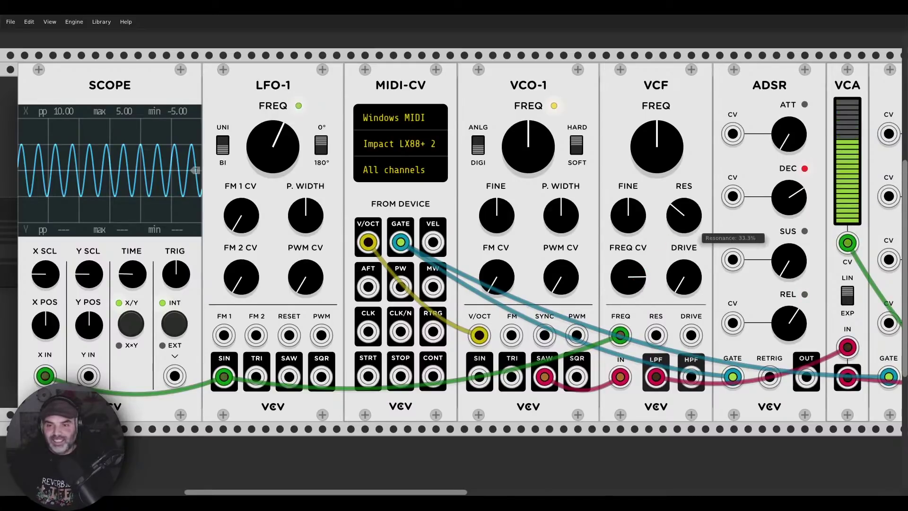
mouse_move(657, 147)
left_mouse_down()
mouse_move(657, 133)
mouse_move(657, 148)
left_mouse_up()
left_click_drag(298, 163, 299, 167)
left_click_drag(677, 167, 677, 160)
mouse_move(299, 166)
left_mouse_down()
mouse_move(299, 154)
mouse_move(299, 168)
left_mouse_up()
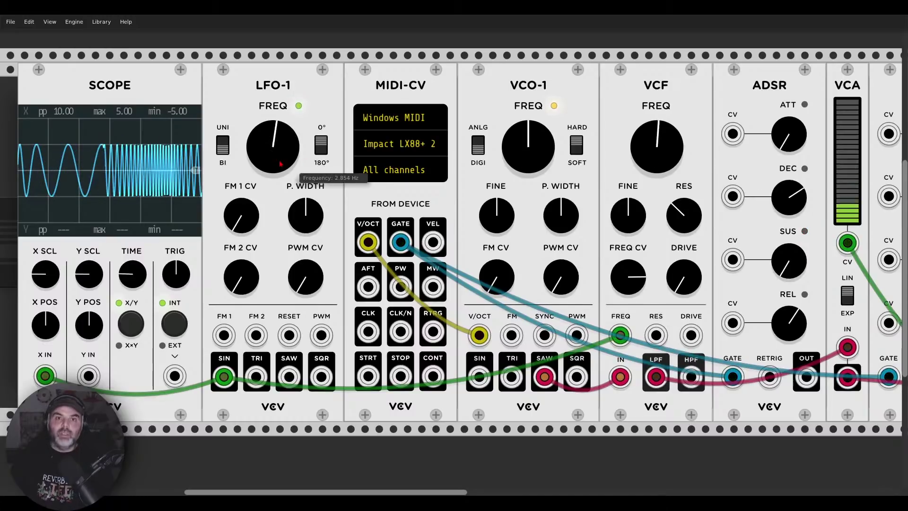
left_click_drag(633, 290, 634, 285)
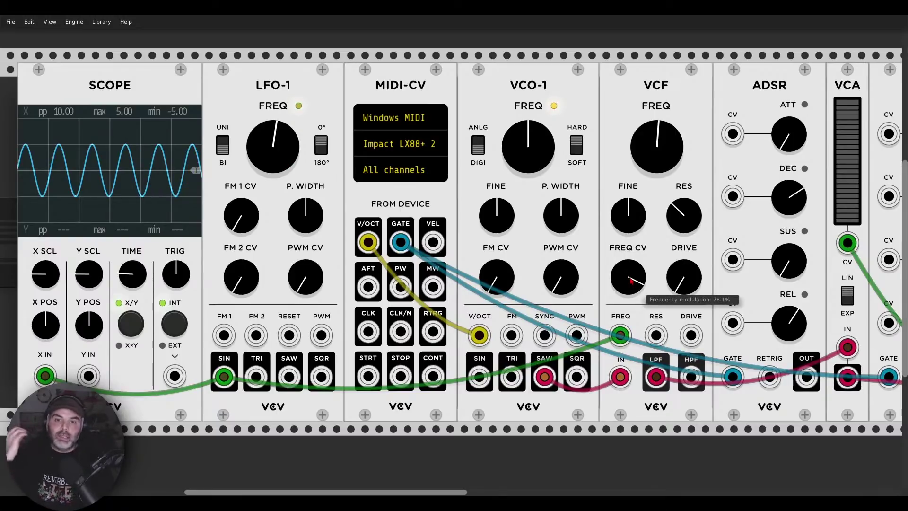
Raise LFO-1's frequency far up to try audio-rate filter modulation, and reset it to its default of 2 Hz
left_click_drag(273, 142, 273, 115)
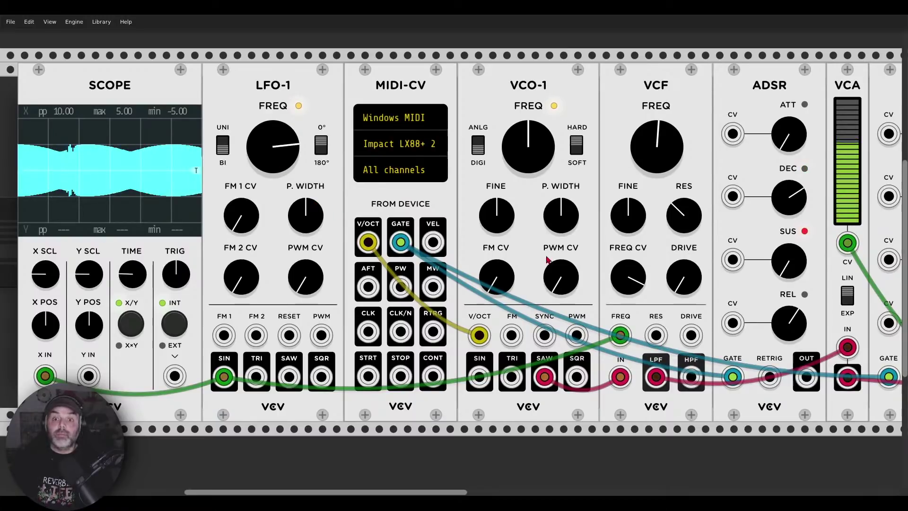
mouse_move(630, 276)
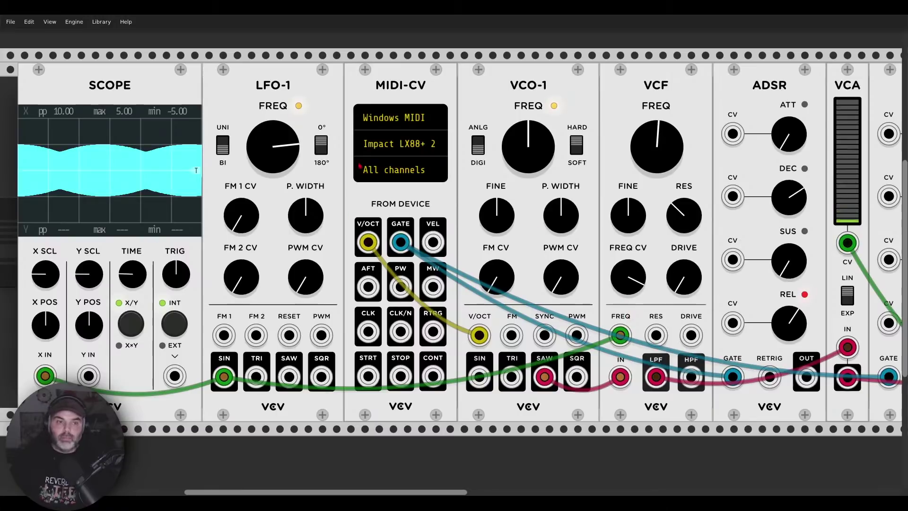
double_click(281, 163)
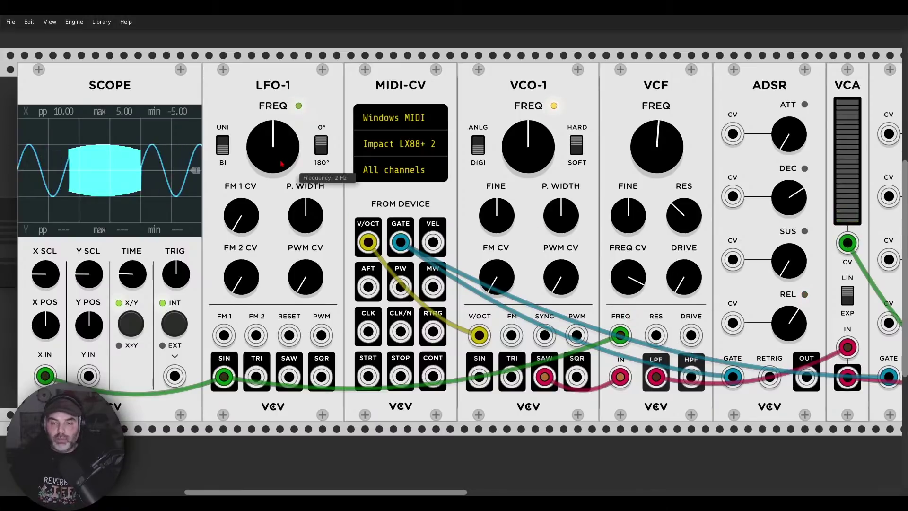
Unplug the LFO cable from the VCF's FREQ input and patch the first ADSR's output into it instead
scroll(617, 123, "right", 1)
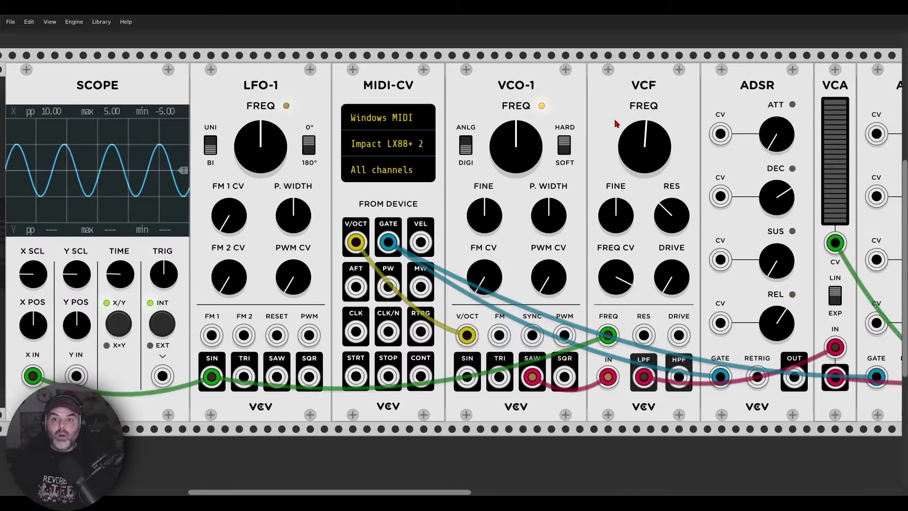
left_click_drag(616, 123, 424, 127)
mouse_move(446, 162)
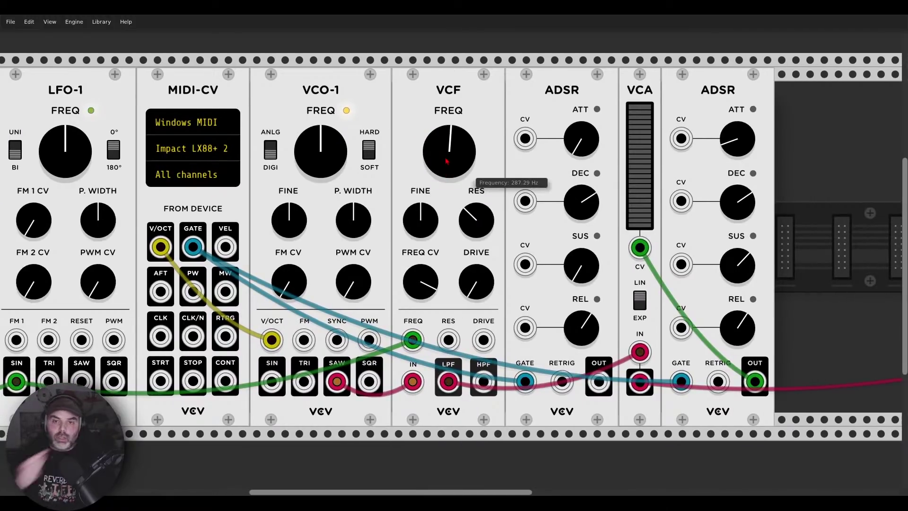
scroll(446, 161, "down", 2)
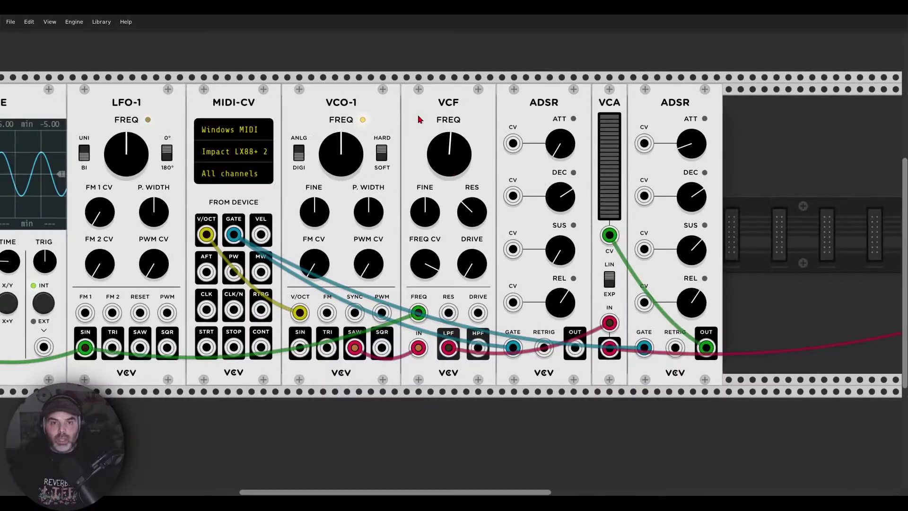
scroll(432, 118, "left", 5)
left_click(609, 303)
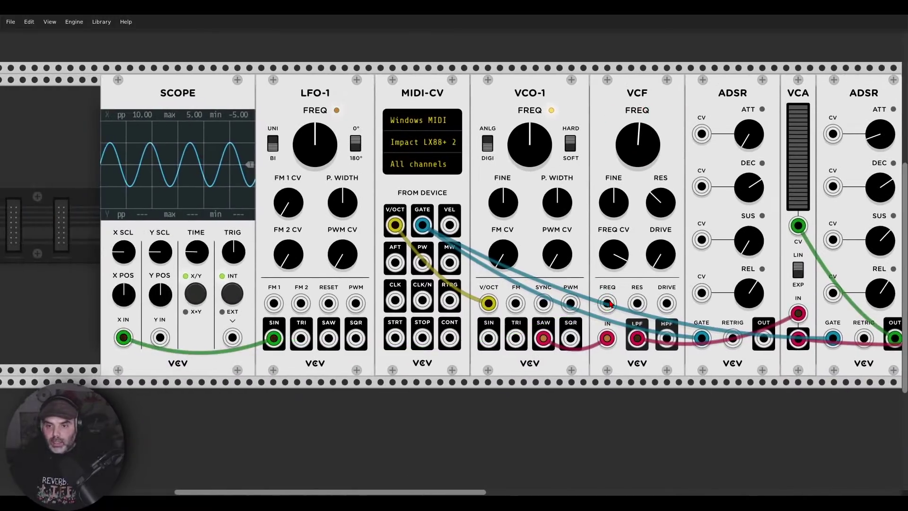
left_click_drag(765, 337, 765, 343)
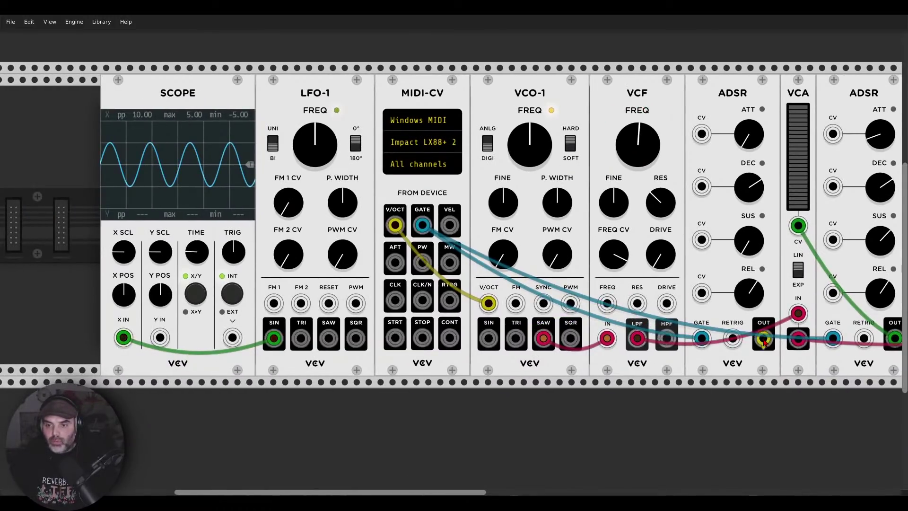
left_click_drag(710, 337, 607, 303)
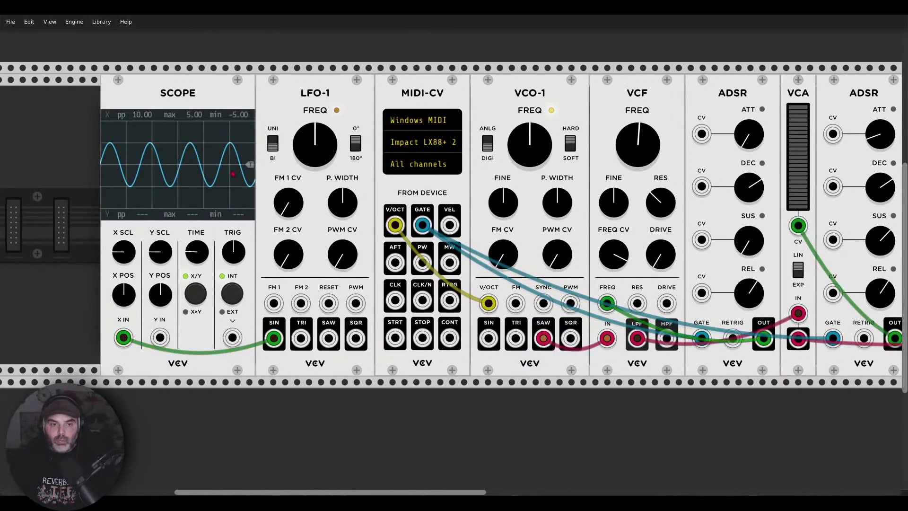
Duplicate the VCA module and place the copy directly after the second ADSR
scroll(483, 215, "right", 10)
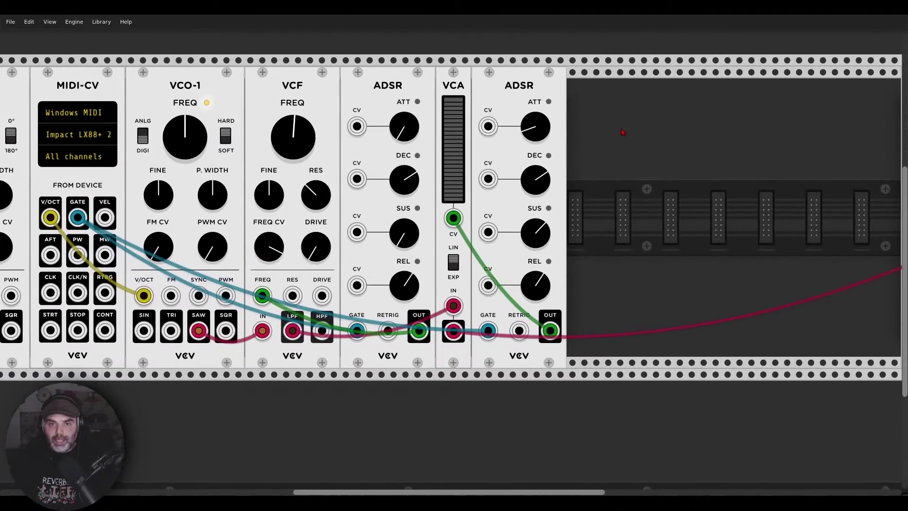
key("ctrl+d")
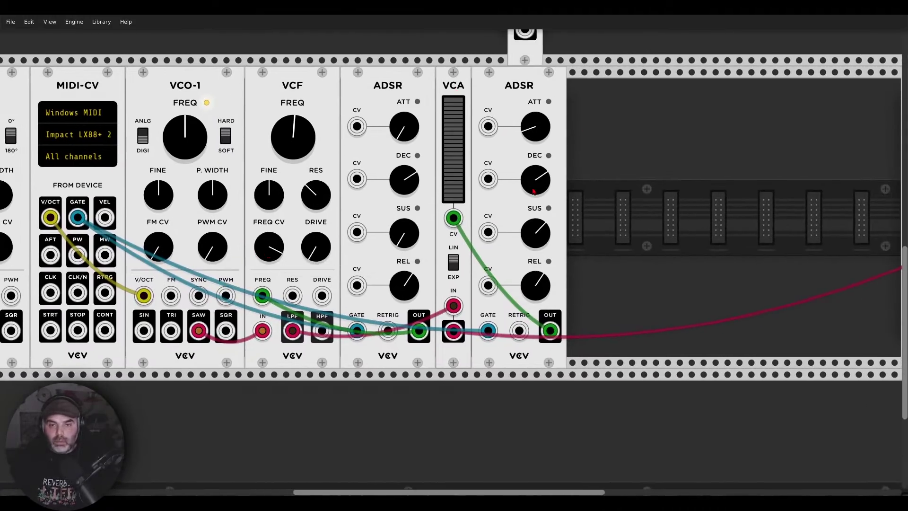
left_click(558, 226)
scroll(558, 225, "right", 6)
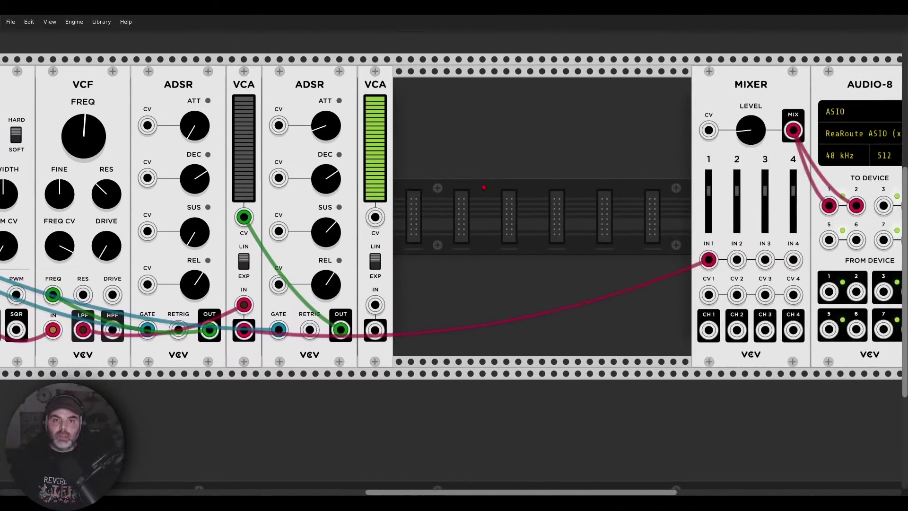
left_click_drag(483, 187, 673, 192)
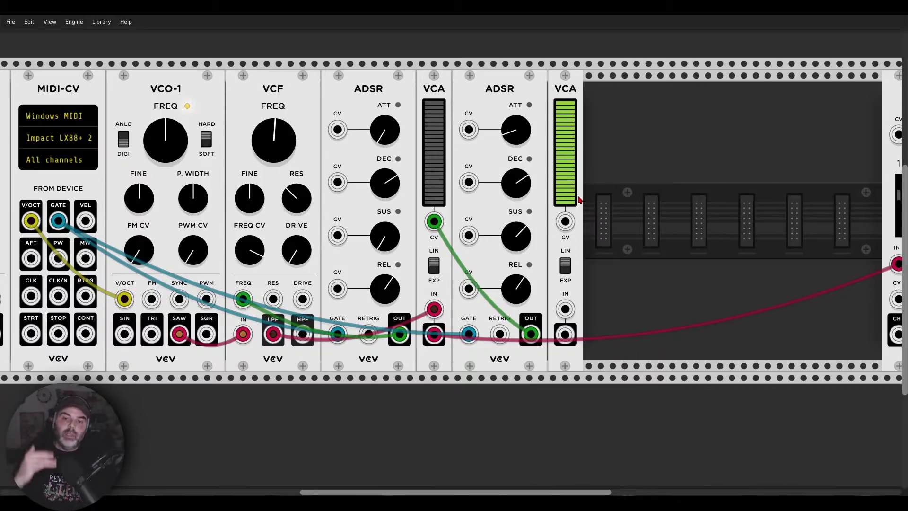
Move LFO-1 directly after the new VCA and disconnect its sine output from the scope
scroll(52, 78, "left", 3)
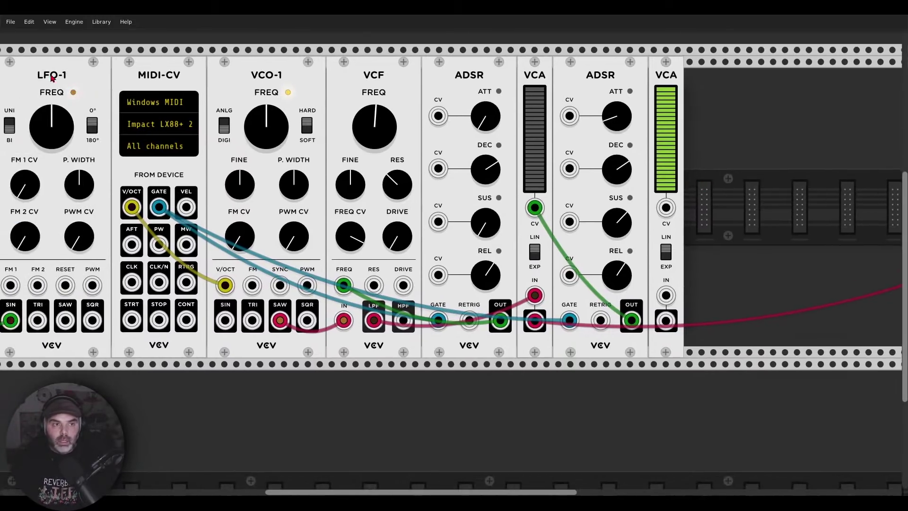
left_click_drag(42, 76, 643, 136)
left_click_drag(690, 117, 550, 137)
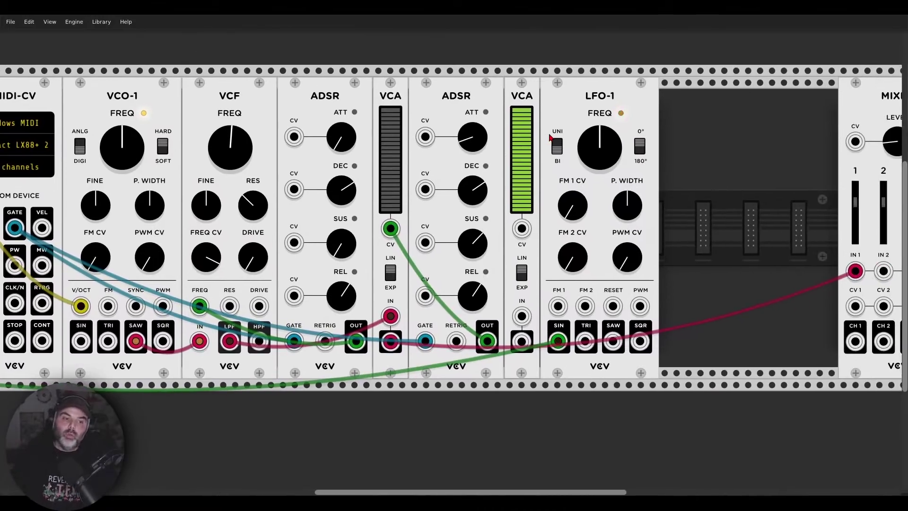
left_click_drag(558, 340, 573, 313)
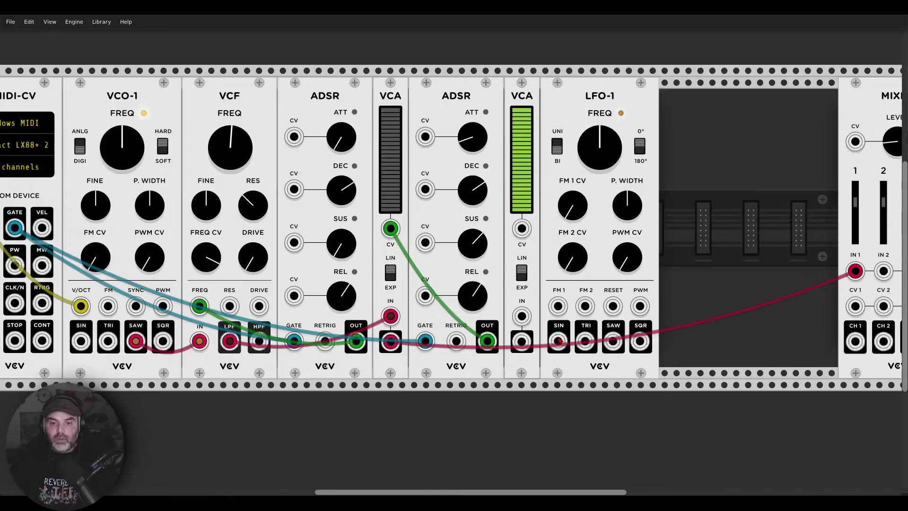
Patch LFO-1's sine output into the new VCA's CV and route the first VCA's signal through it to mixer input 1
left_click_drag(558, 340, 521, 229)
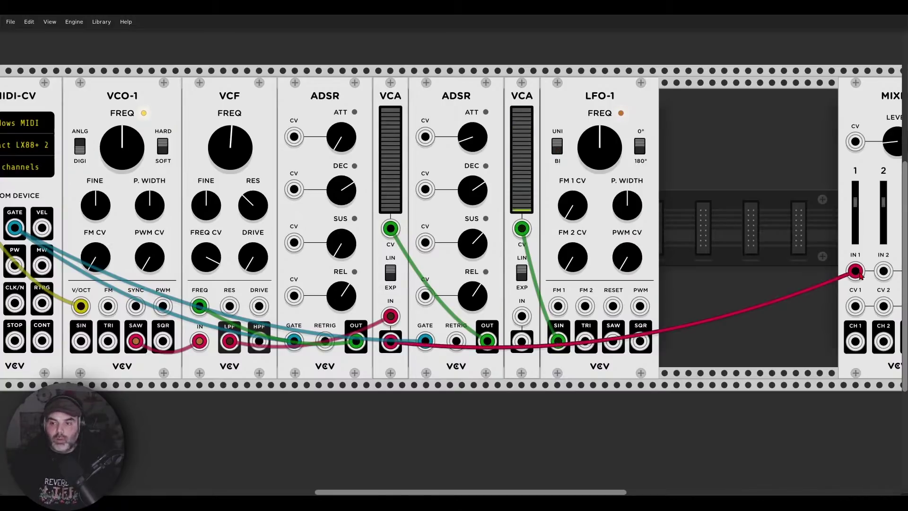
left_click_drag(855, 272, 522, 316)
left_click_drag(522, 341, 856, 271)
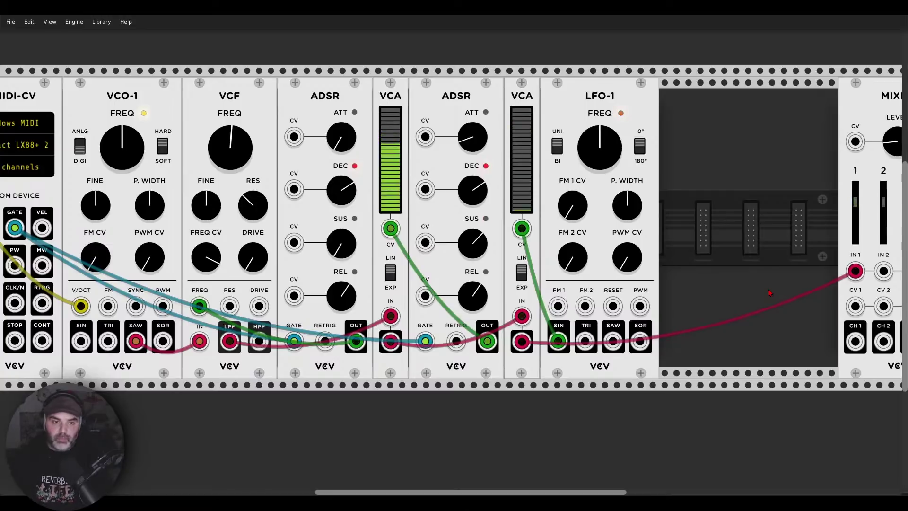
Set the VCF cutoff to about 601 Hz and LFO-1's frequency to about 7.14 Hz
left_click_drag(231, 148, 230, 137)
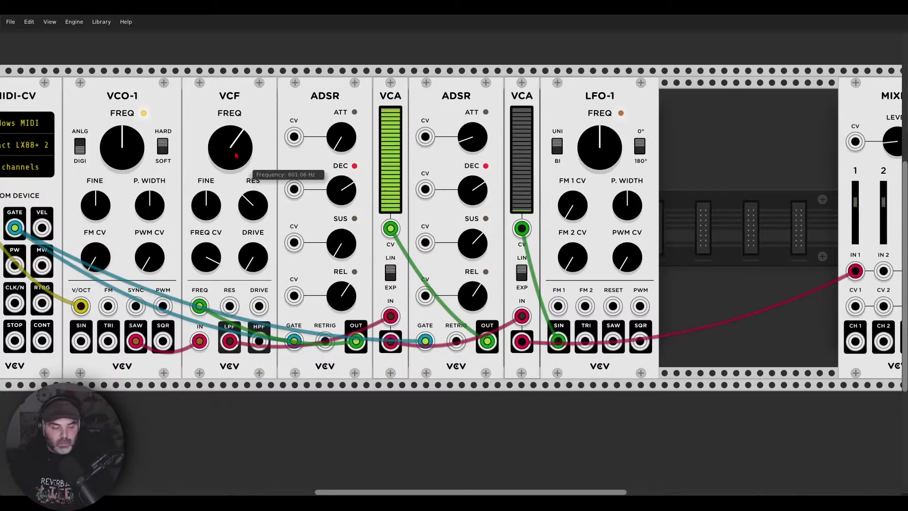
mouse_move(593, 168)
left_click_drag(592, 168, 592, 158)
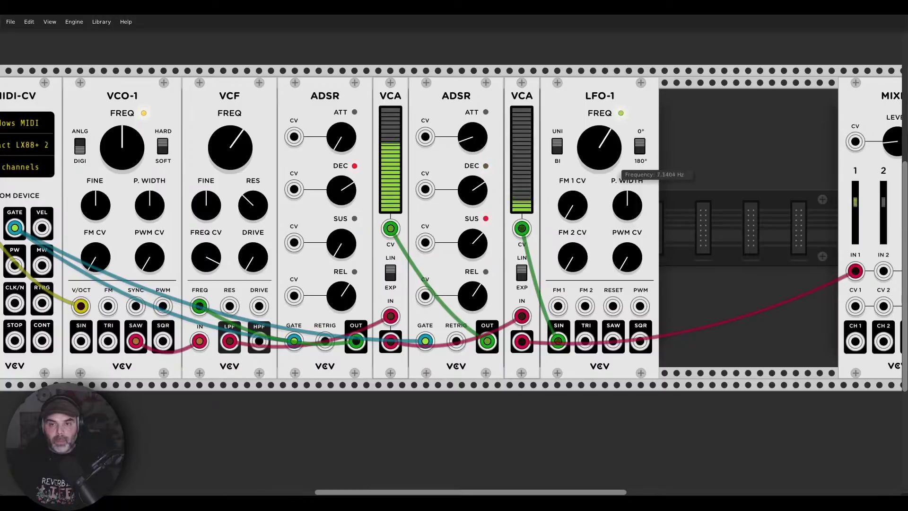
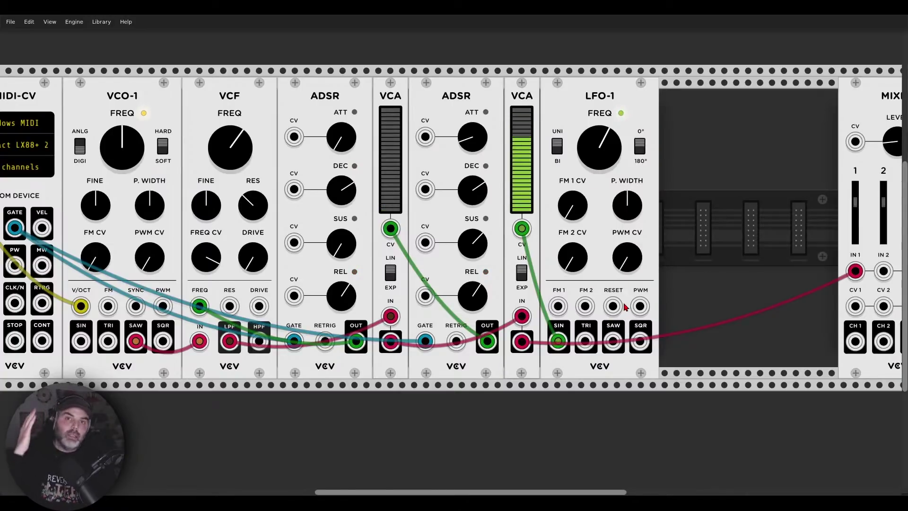
Patch the MIDI-CV GATE output into LFO-1's RESET input and raise the VCF's drive and resonance
scroll(625, 306, "left", 3)
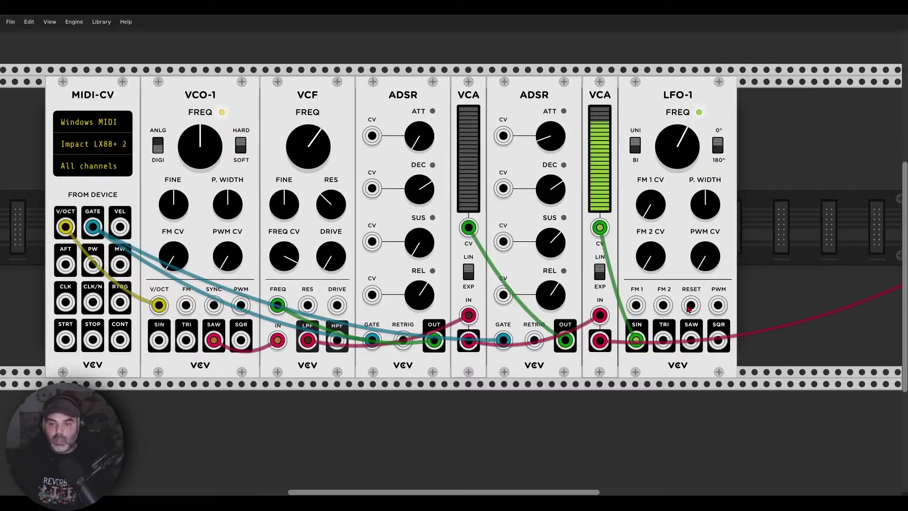
left_click_drag(688, 308, 93, 227)
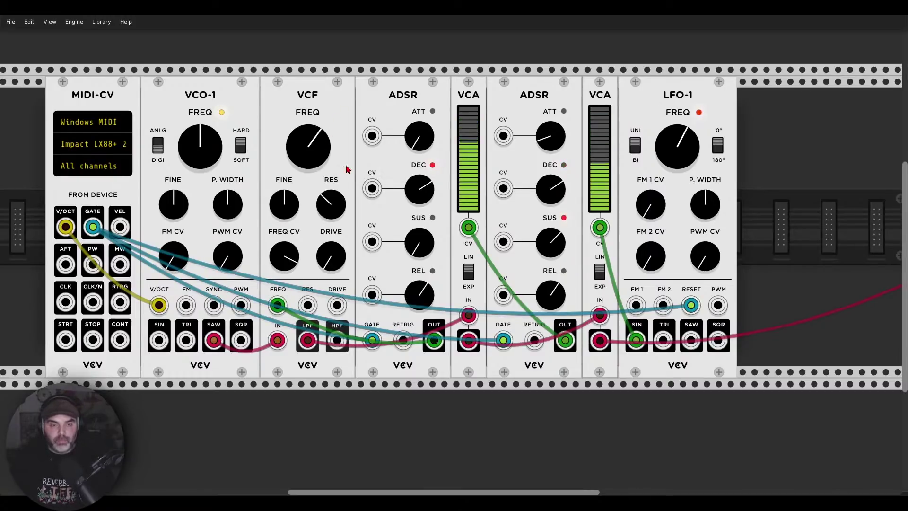
scroll(324, 137, "left", 2)
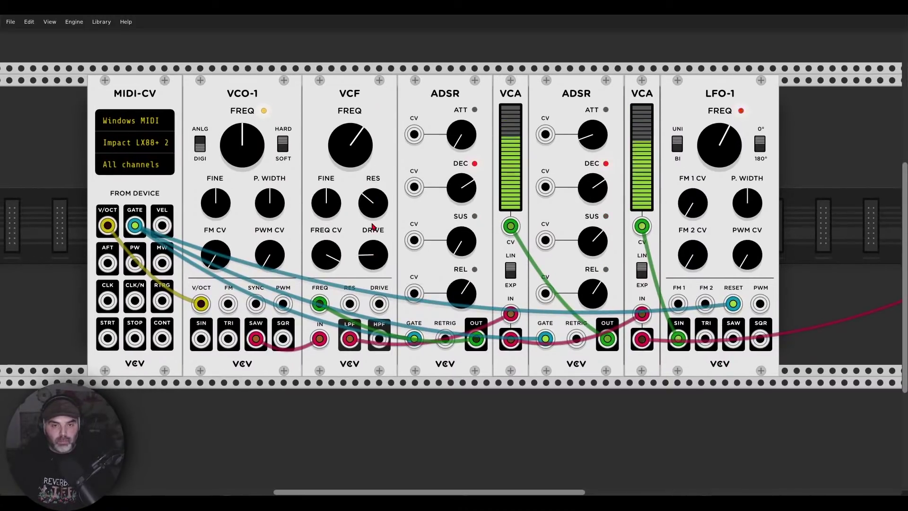
left_click_drag(374, 220, 374, 216)
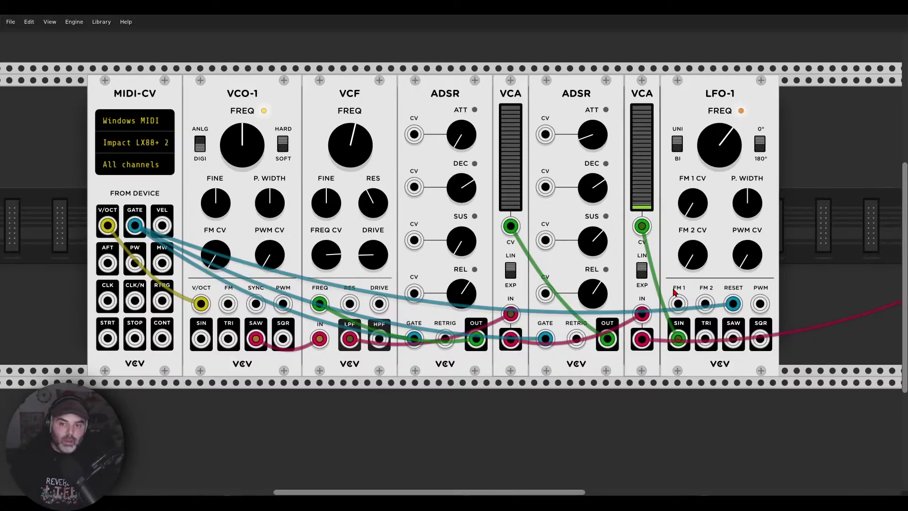
Patch LFO-1's FM 1 input to the MIDI-CV V/OCT output
left_click_drag(679, 305, 678, 306)
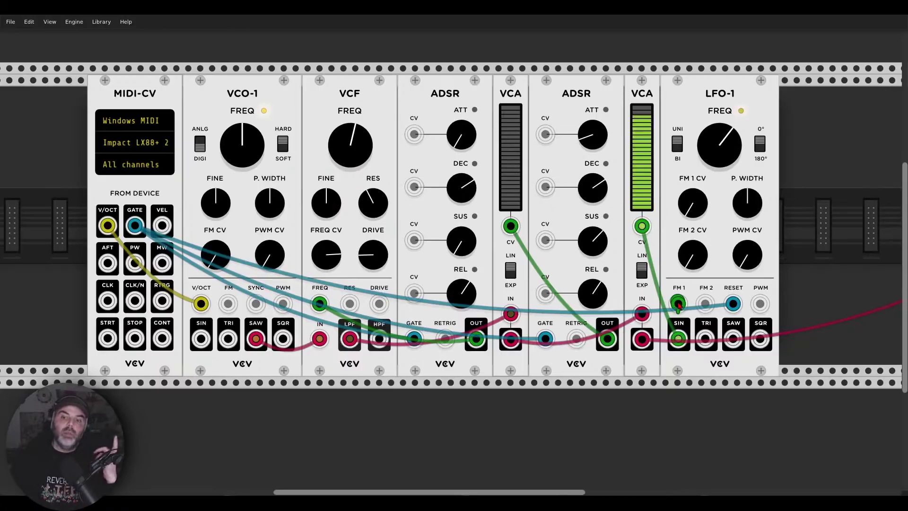
left_click_drag(678, 306, 108, 226)
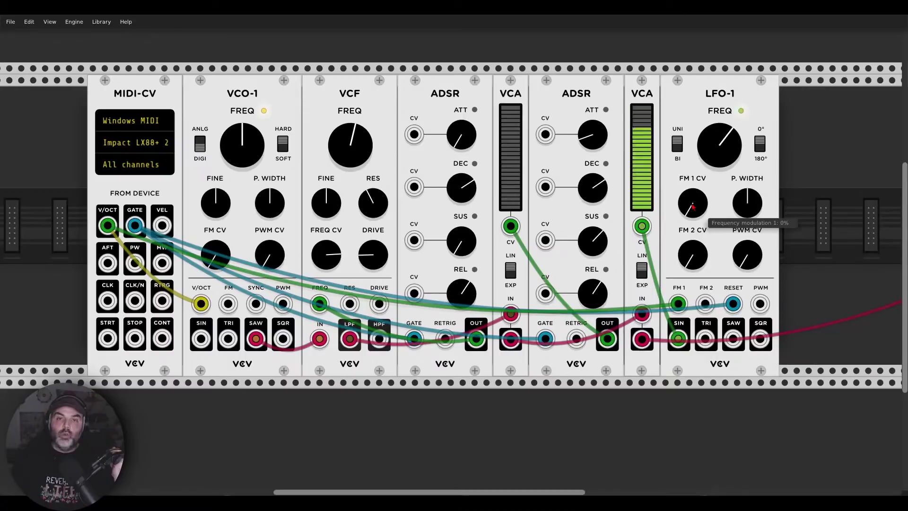
Raise LFO-1's FM 1 CV amount to its maximum and set its frequency to 7.2753 Hz
left_click_drag(693, 206, 692, 189)
scroll(692, 206, "up", 1)
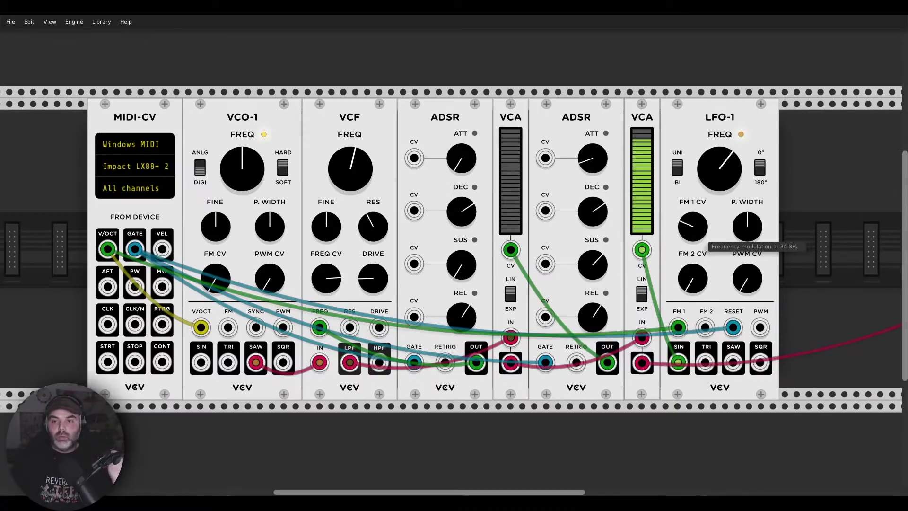
scroll(701, 279, "down", 1)
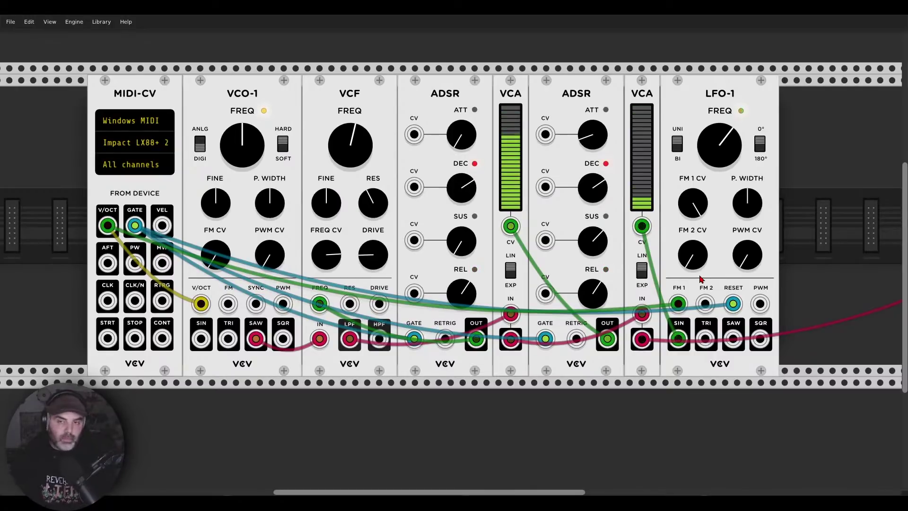
left_click_drag(721, 145, 721, 151)
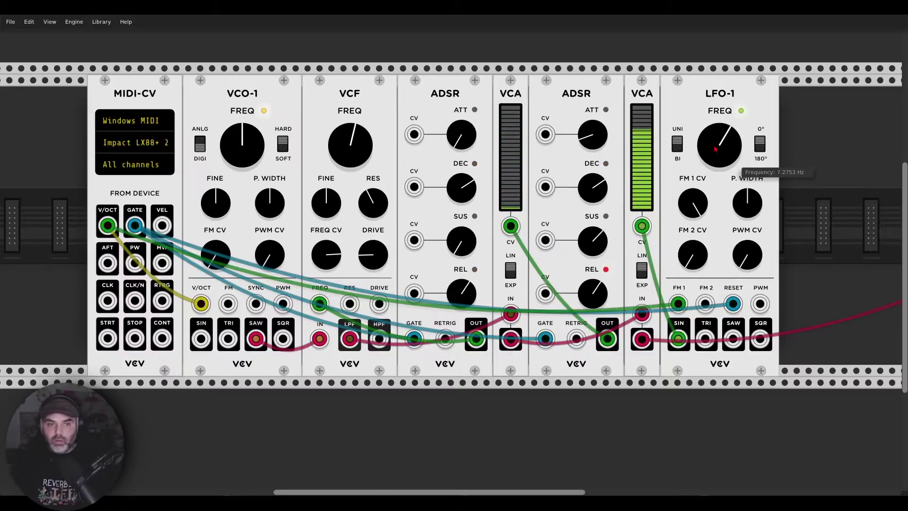
Shift LFO-1 and the modules before it away from the mixer to widen the empty rack space between them
scroll(576, 193, "right", 5)
scroll(576, 193, "right", 4)
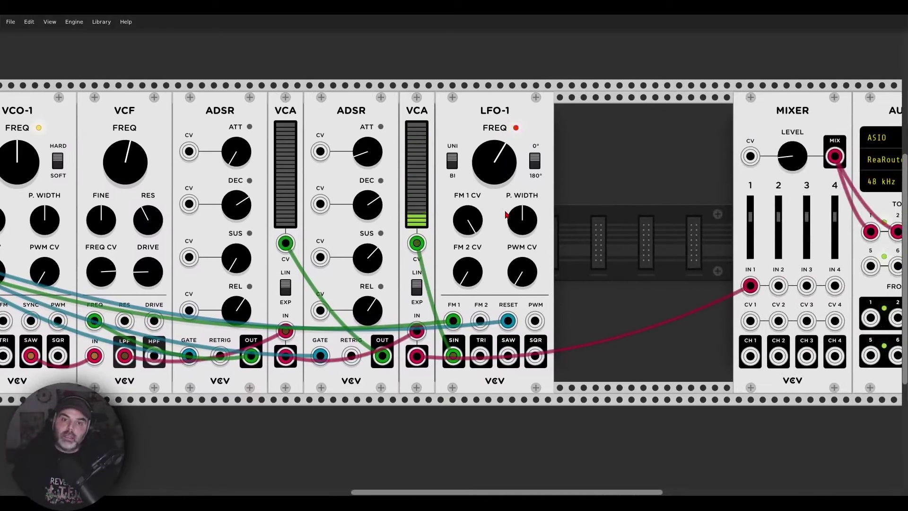
left_click_drag(518, 124, 340, 124)
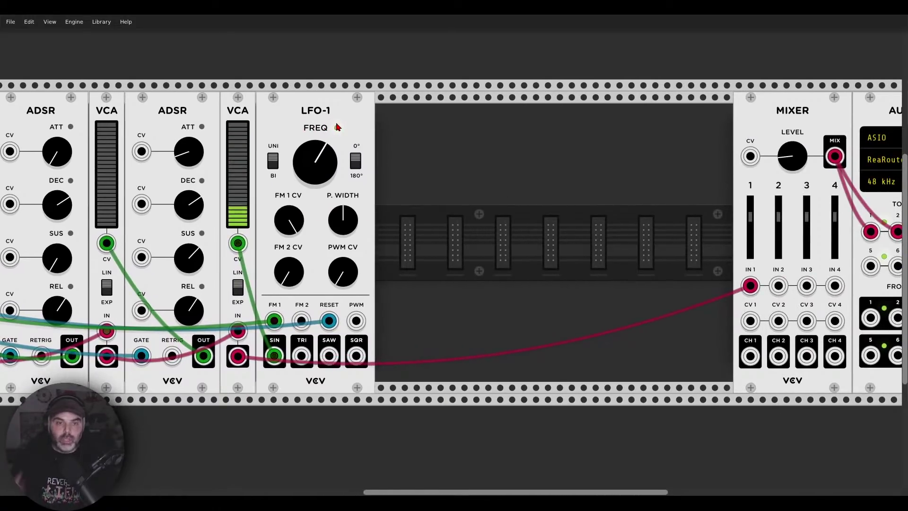
Add a VCV Scope beside LFO-1, display LFO-1's SIN output with a longer time scale, and compare its 0° and 180° phase settings
right_click(472, 208)
type("scope")
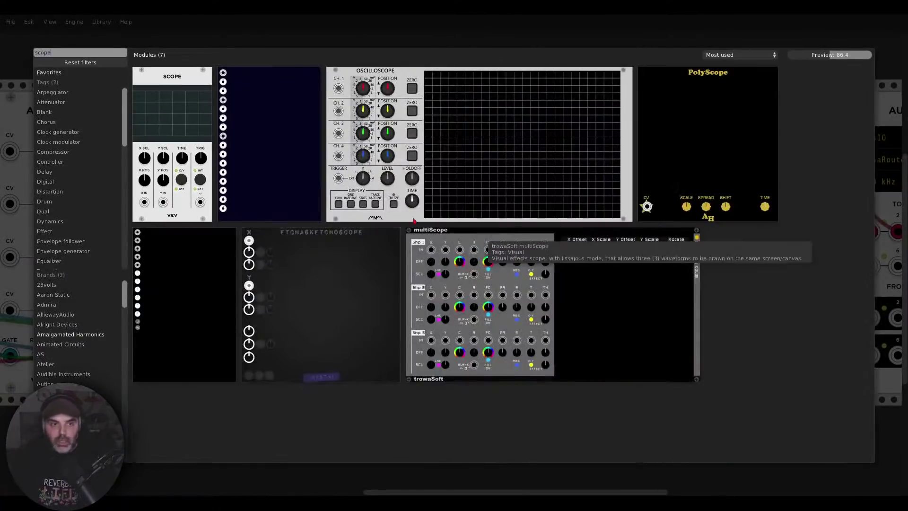
left_click(198, 90)
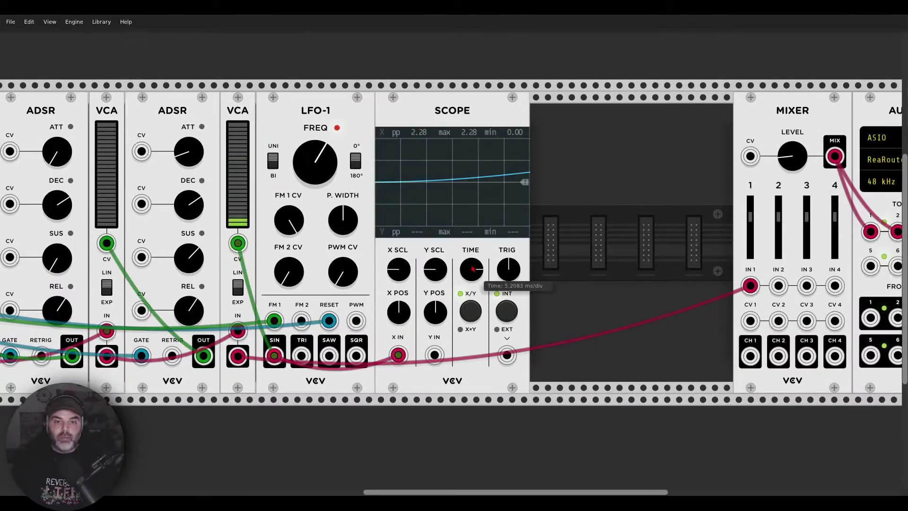
left_click_drag(472, 268, 473, 253)
left_click(355, 162)
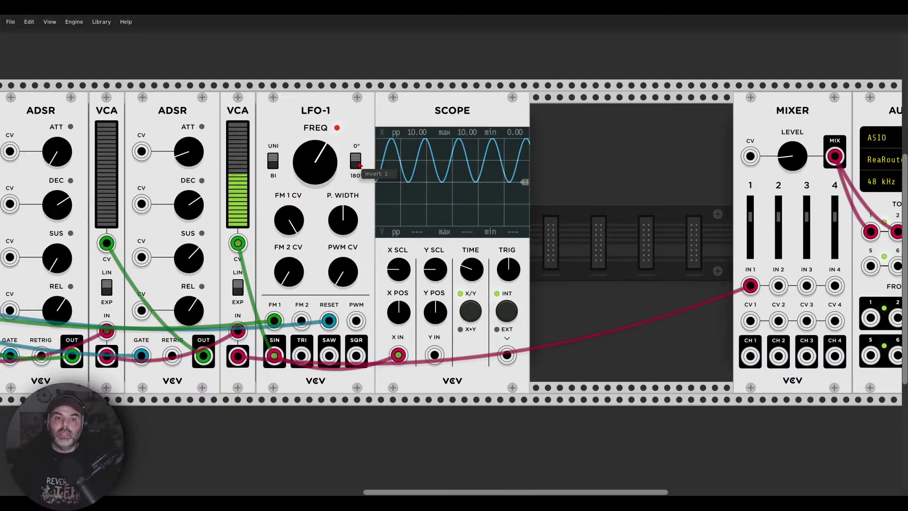
left_click(356, 162)
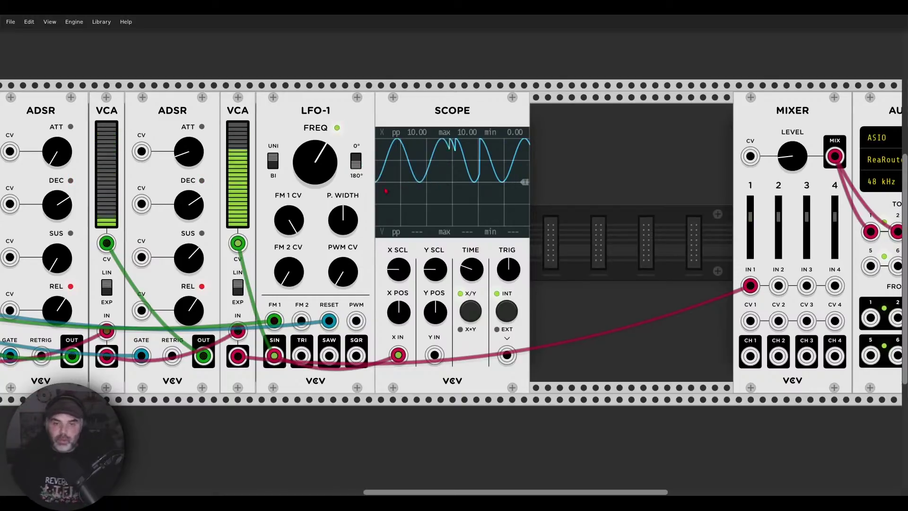
Remove the Scope beside LFO-1 and move the second VCA's CV cable from LFO-1's SIN output to its TRI output
key("Delete")
left_click_drag(397, 148, 518, 159)
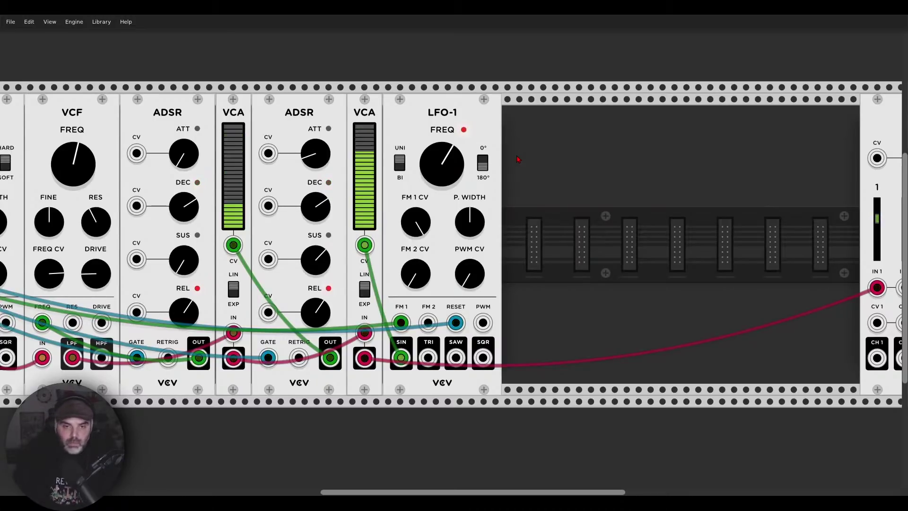
left_click_drag(401, 357, 429, 357)
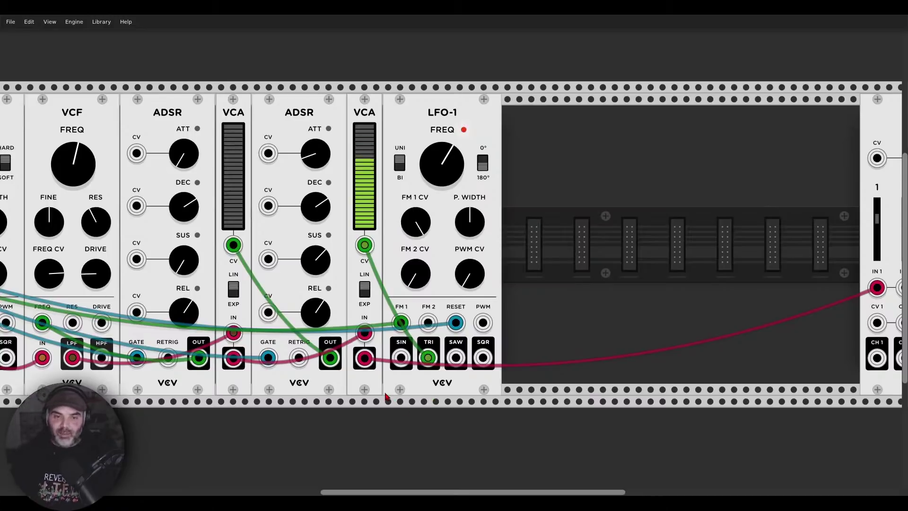
Try the MIDI-CV V/OCT cable in VCO-1's FM input with FM CV raised, return it to V/OCT, and reset FM CV
scroll(655, 378, "left", 6)
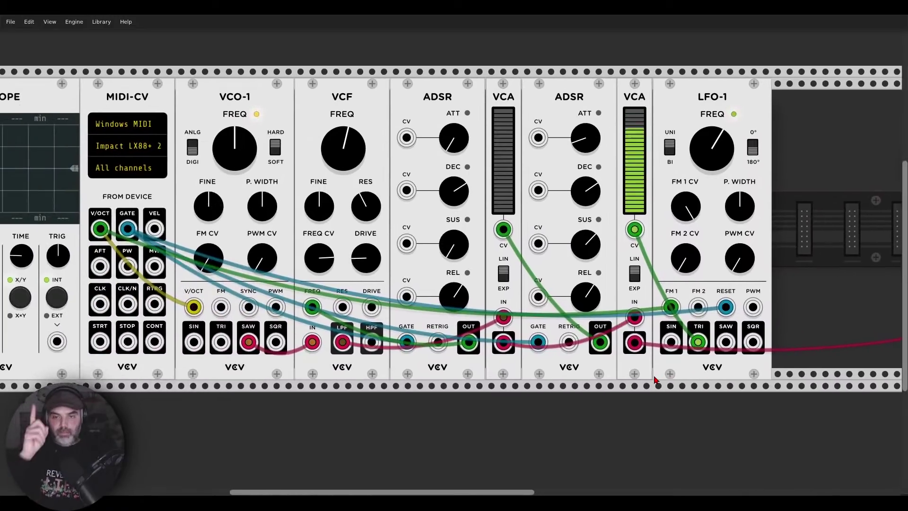
scroll(655, 378, "left", 5)
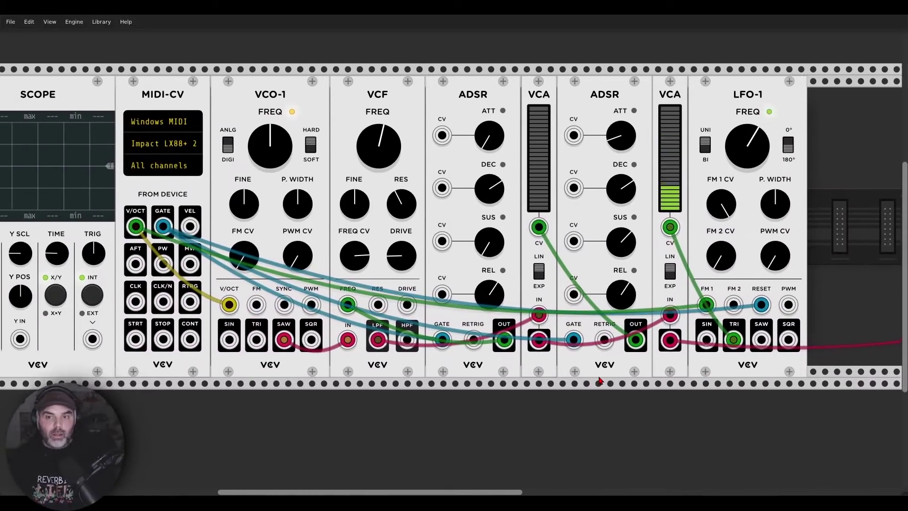
scroll(606, 378, "left", 1)
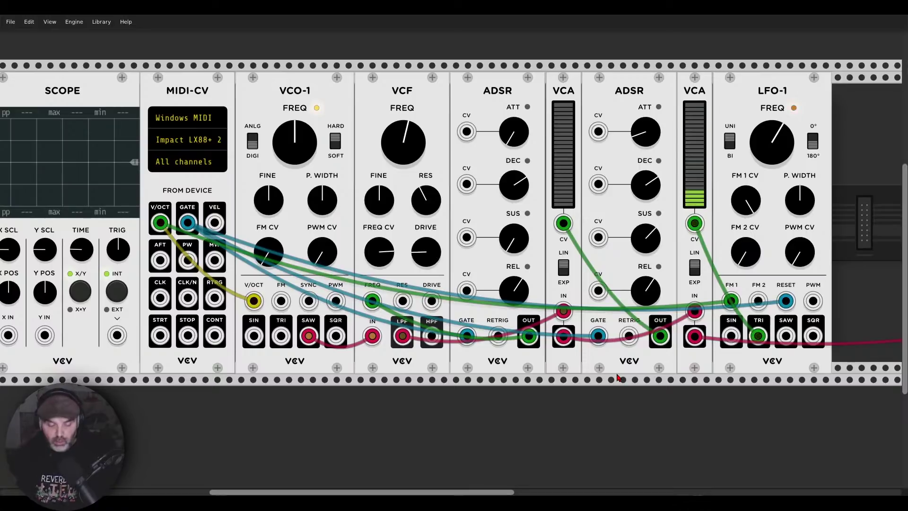
left_click_drag(339, 414, 390, 405)
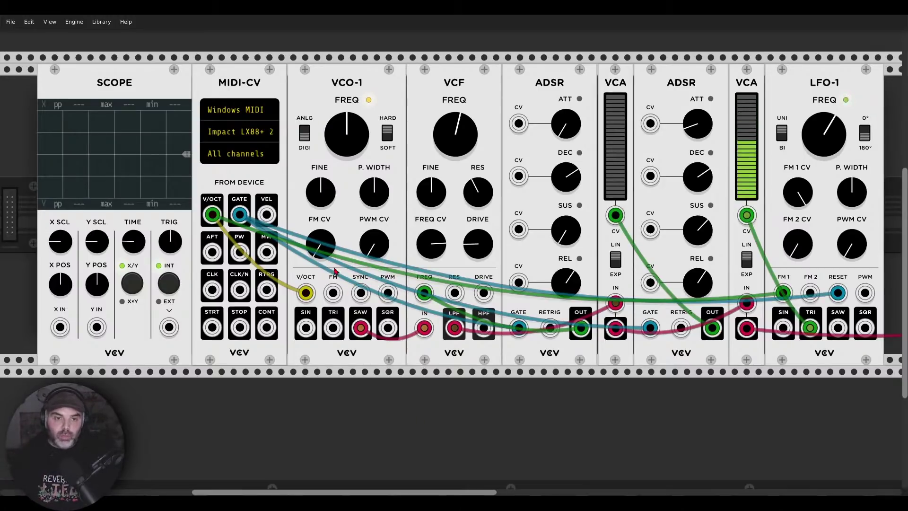
left_click_drag(333, 256, 332, 292)
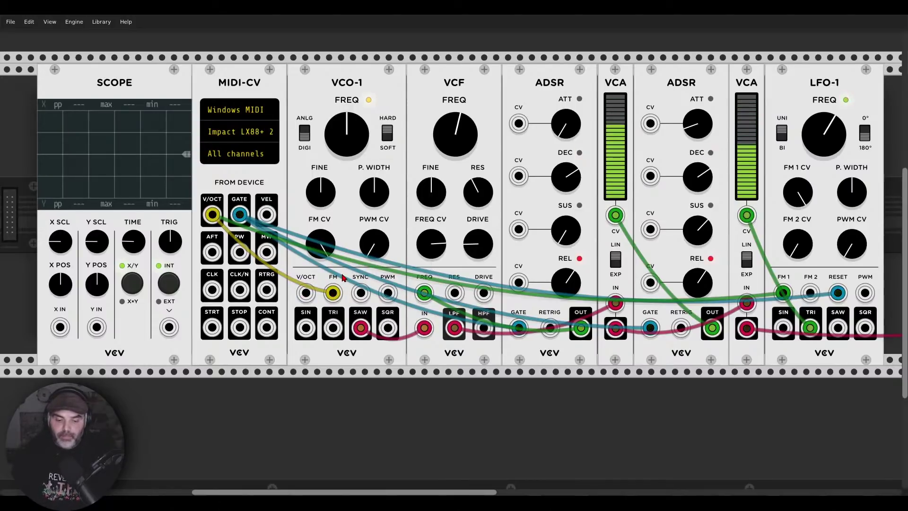
left_click_drag(333, 292, 307, 293)
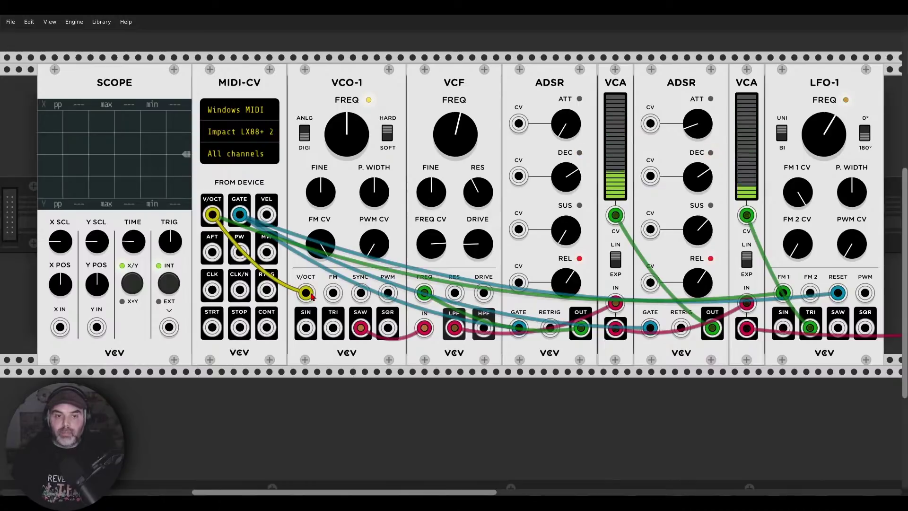
left_click_drag(311, 295, 333, 293)
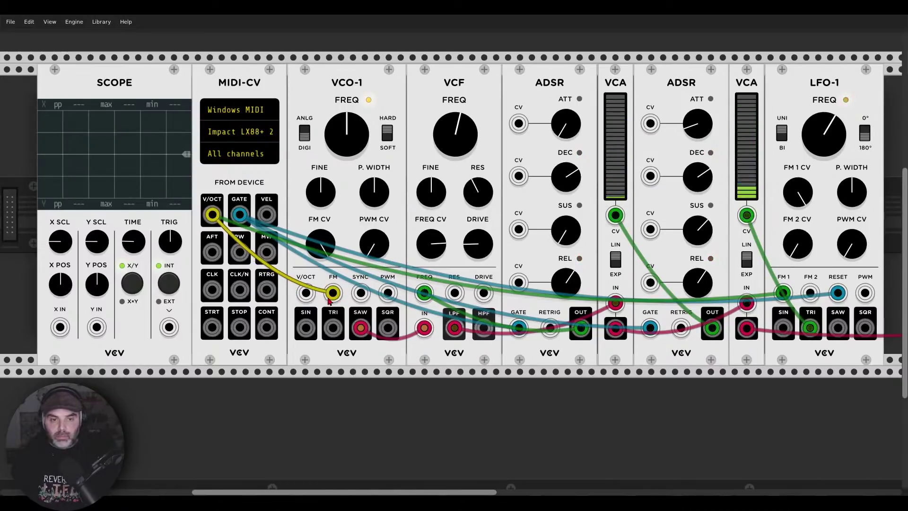
left_click_drag(333, 293, 306, 293)
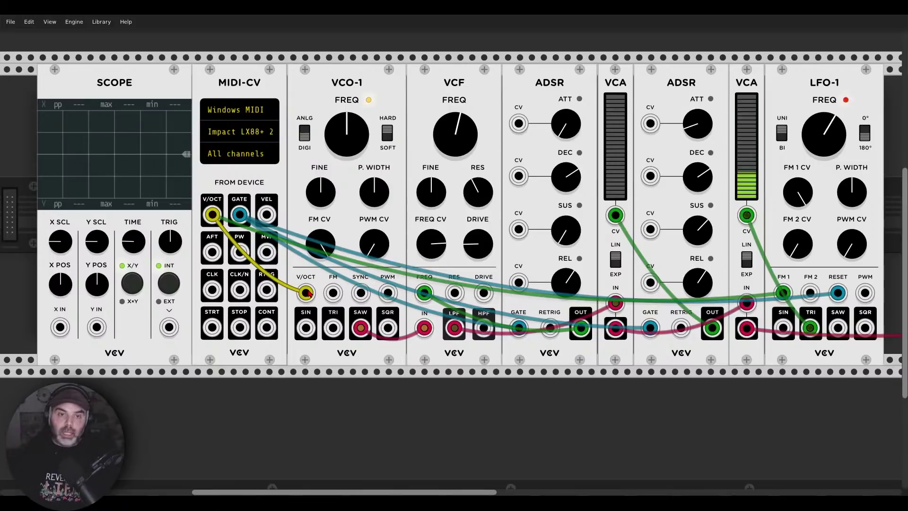
double_click(331, 244)
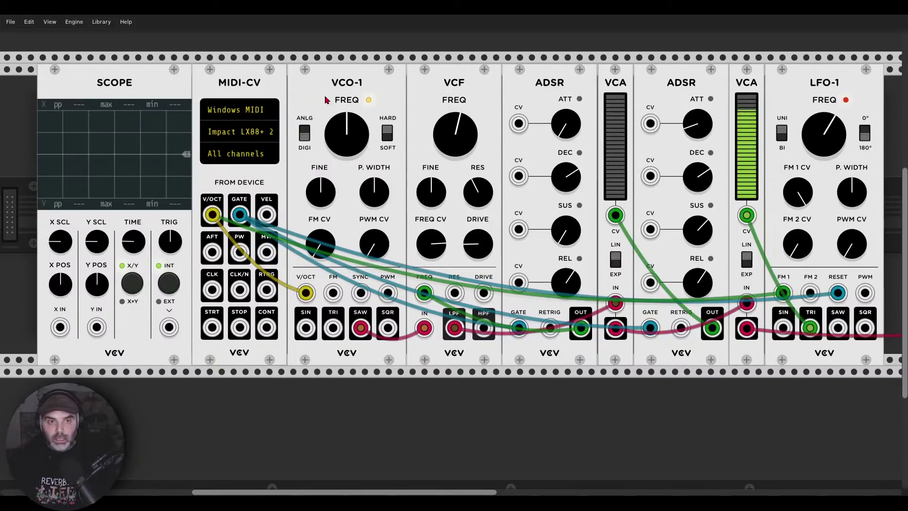
Disconnect LFO-1's TRI output from the second VCA's CV input
scroll(324, 95, "left", 5)
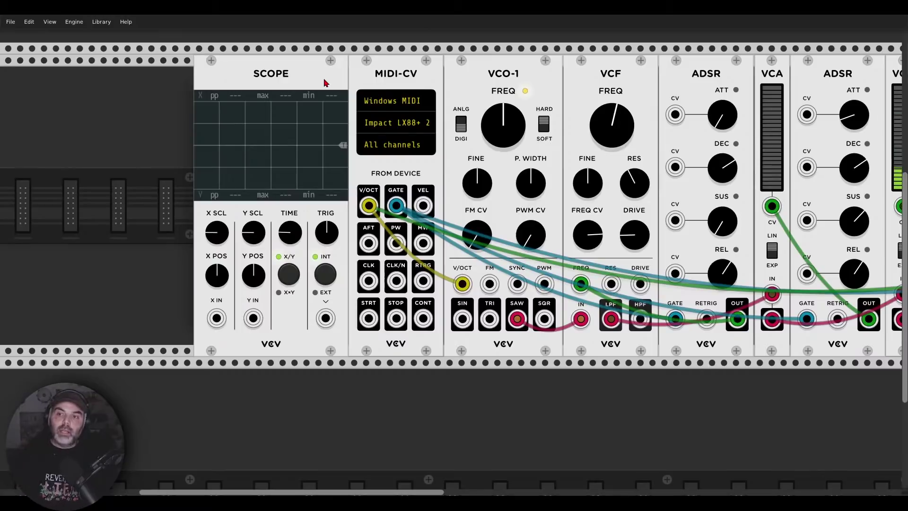
scroll(325, 83, "right", 10)
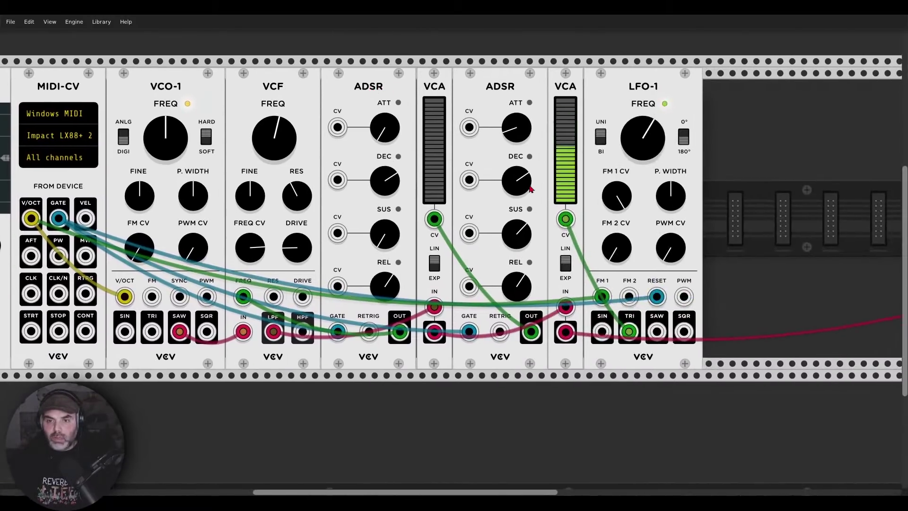
left_click_drag(565, 219, 570, 246)
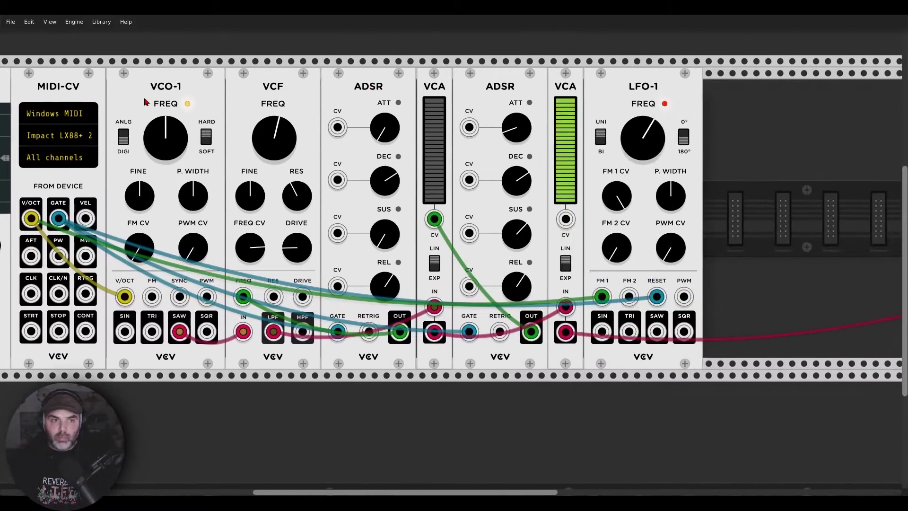
Move the Scope away from MIDI-CV and add a VCV LFO-2 directly before MIDI-CV in the freed rack space
scroll(146, 102, "left", 11)
left_click_drag(328, 89, 177, 88)
right_click(296, 120)
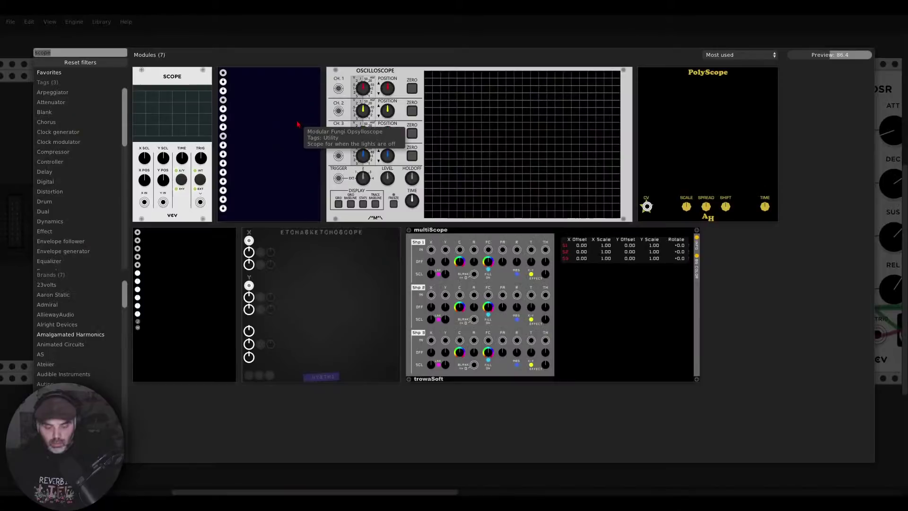
type("lfo")
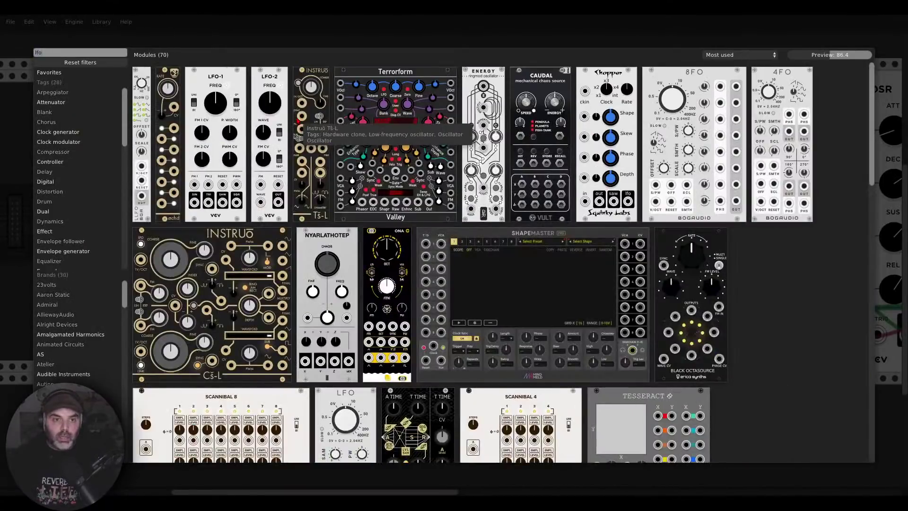
left_click(227, 87)
key("Delete")
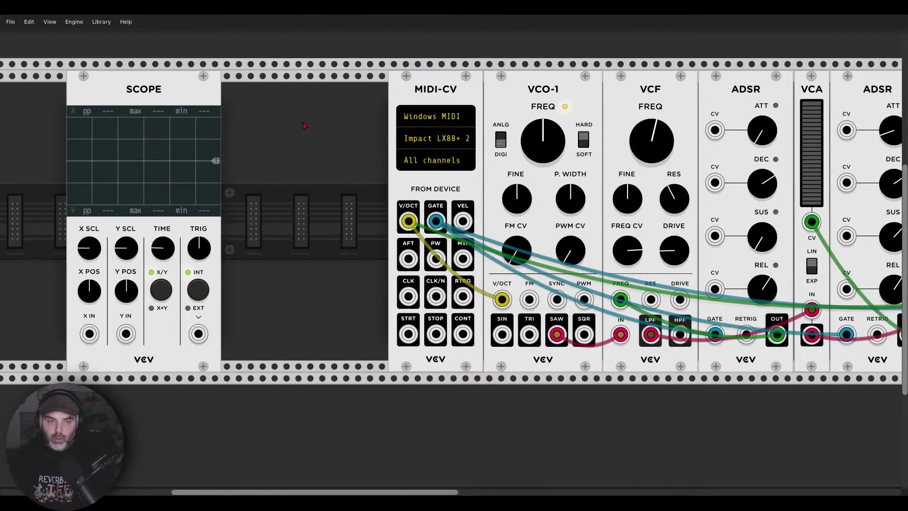
right_click(308, 122)
left_click(265, 119)
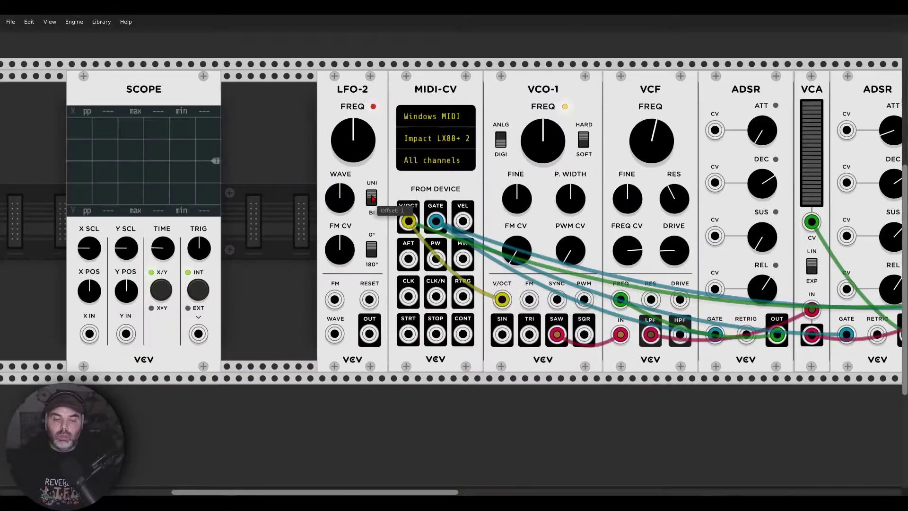
Check LFO-2's waveforms on the Scope, set WAVE to its minimum and the offset to bipolar, and remove the Scope cable
left_click_drag(369, 334, 89, 334)
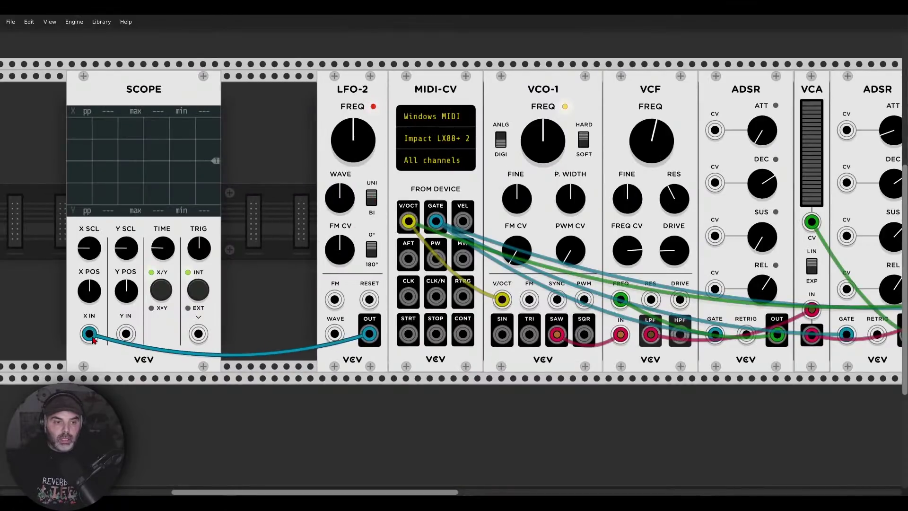
mouse_move(337, 195)
left_mouse_down()
mouse_move(337, 232)
mouse_move(337, 162)
left_mouse_up()
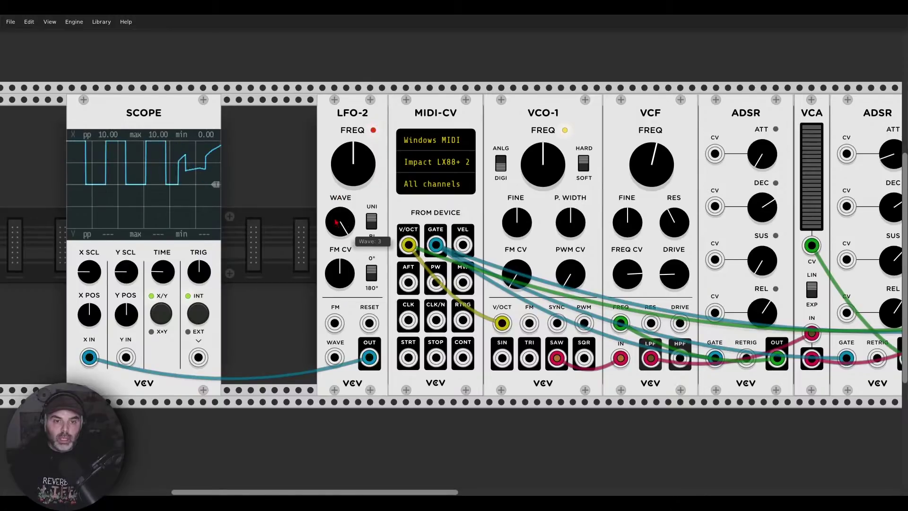
left_click_drag(335, 221, 349, 242)
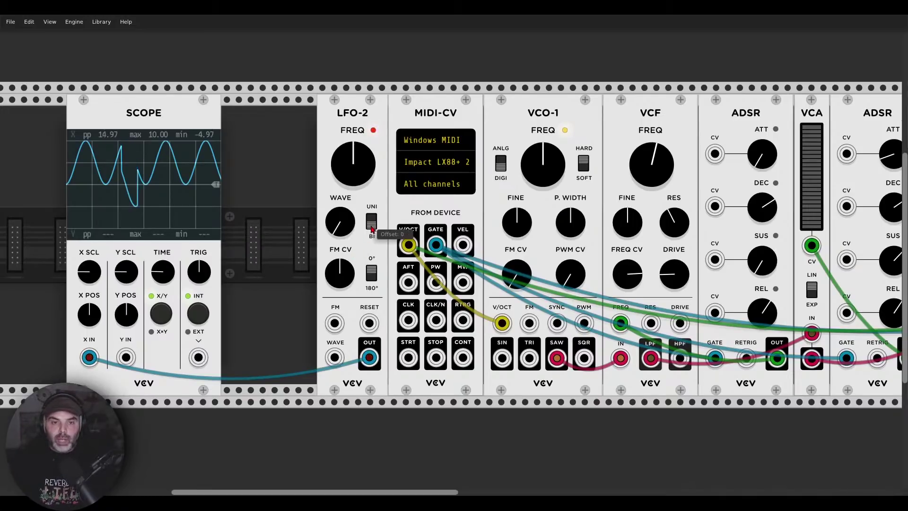
right_click(368, 359)
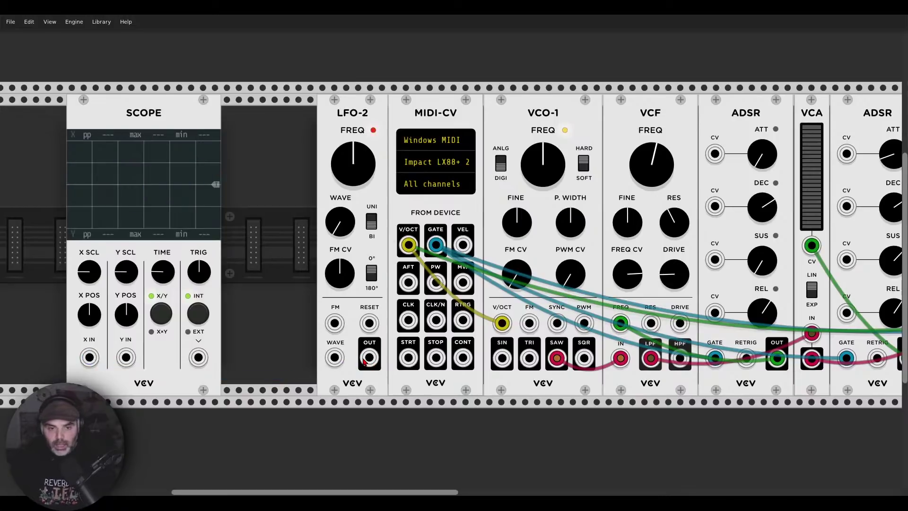
Patch LFO-2's OUT into VCO-1's FM input and raise LFO-2's frequency to about 3.57 Hz
left_click_drag(366, 359, 529, 323)
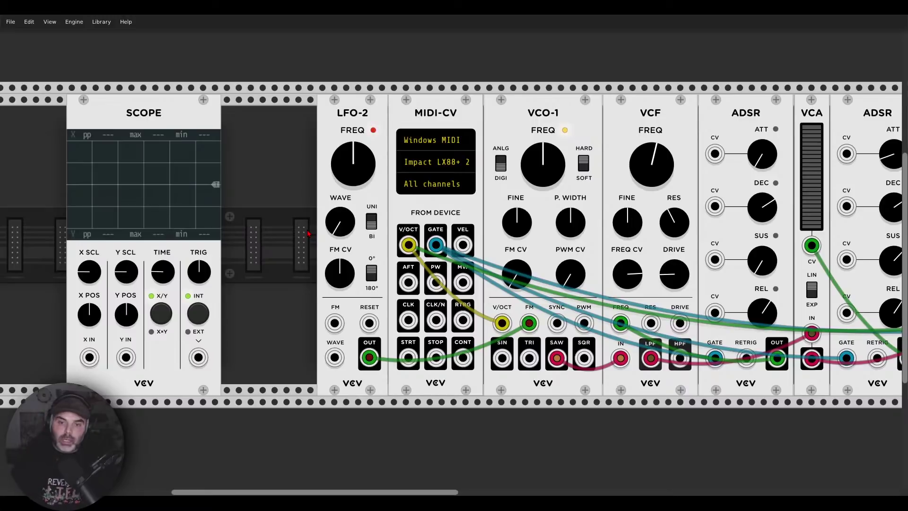
left_click_drag(346, 185, 346, 182)
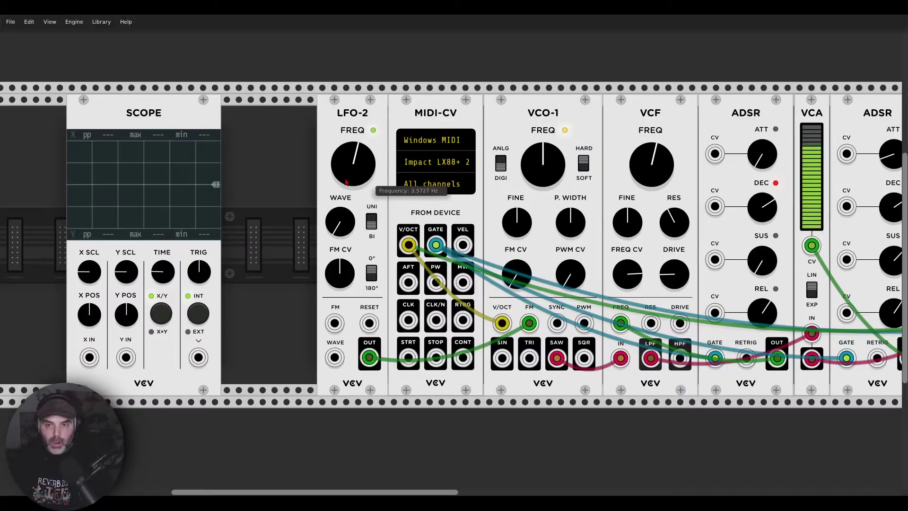
Raise the VCF's cutoff frequency and tune the vibrato with VCO-1's FM CV amount and a slightly faster LFO-2
left_click_drag(640, 184, 639, 171)
left_click_drag(517, 273, 516, 281)
left_click_drag(377, 171, 377, 169)
left_click_drag(520, 275, 517, 272)
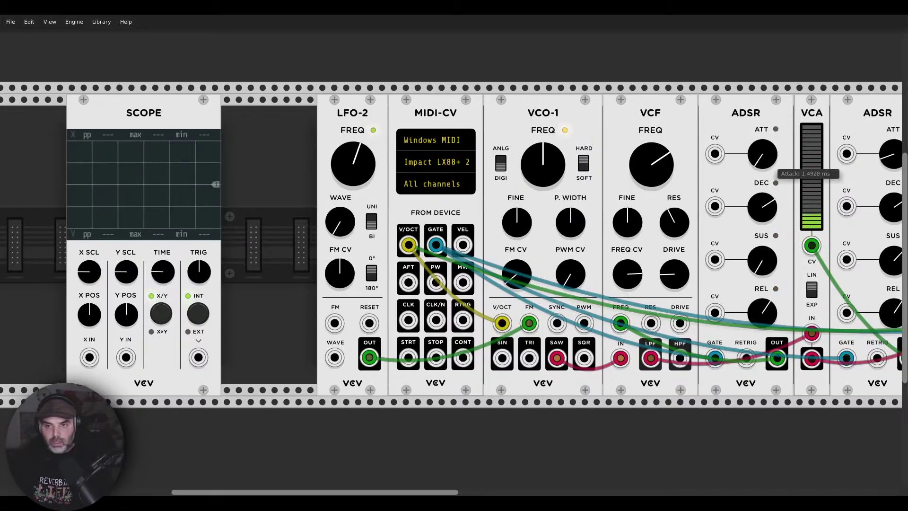
Lengthen the first ADSR's attack, lower the VCF's FREQ CV amount, and fine-tune VCO-1's FM CV amount
left_click_drag(762, 163, 763, 160)
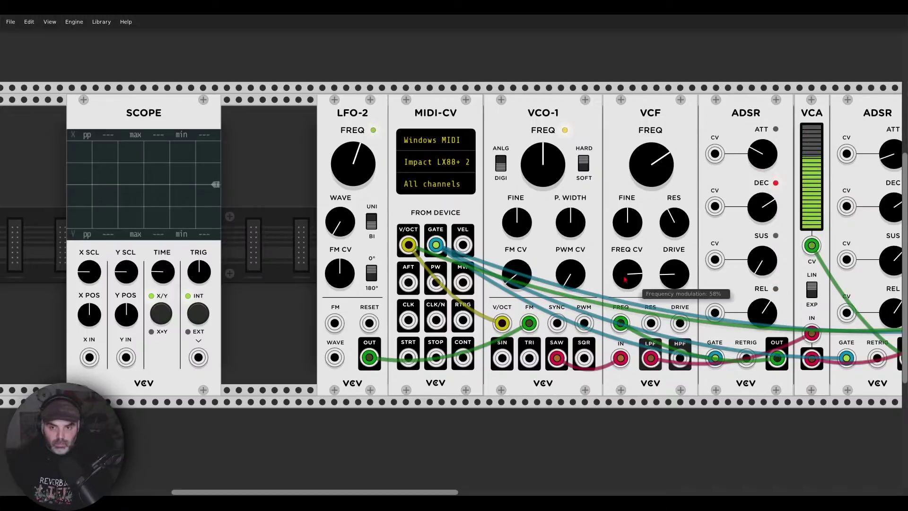
left_click_drag(627, 273, 627, 282)
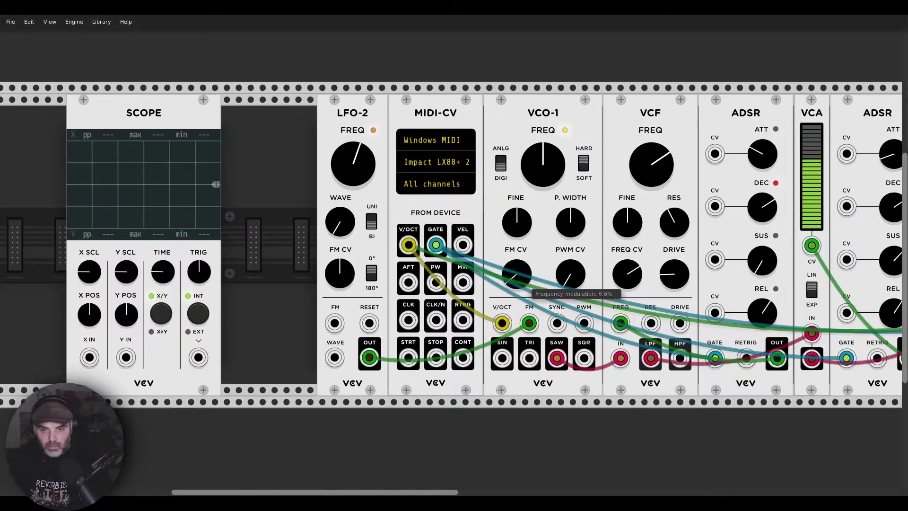
left_click_drag(516, 274, 516, 277)
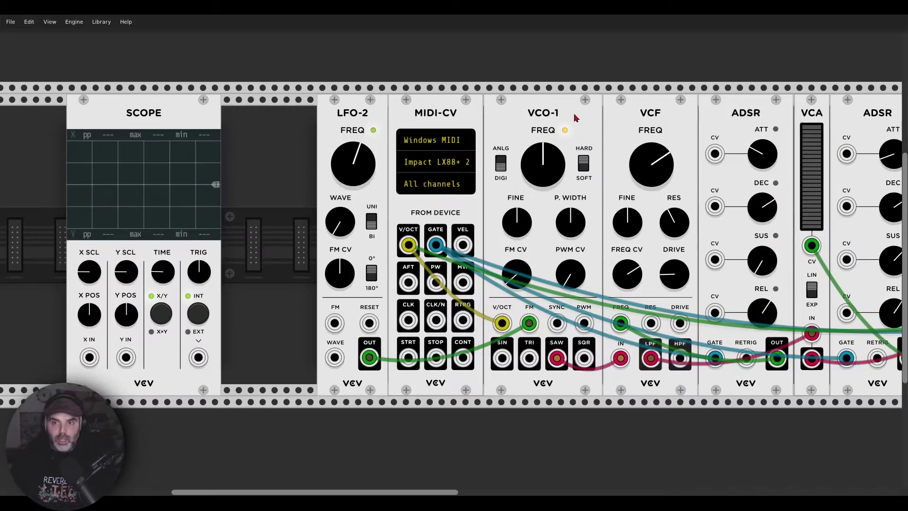
Open a gap between VCO-1 and the VCF and duplicate VCO-1 into it
left_click_drag(603, 124, 293, 127)
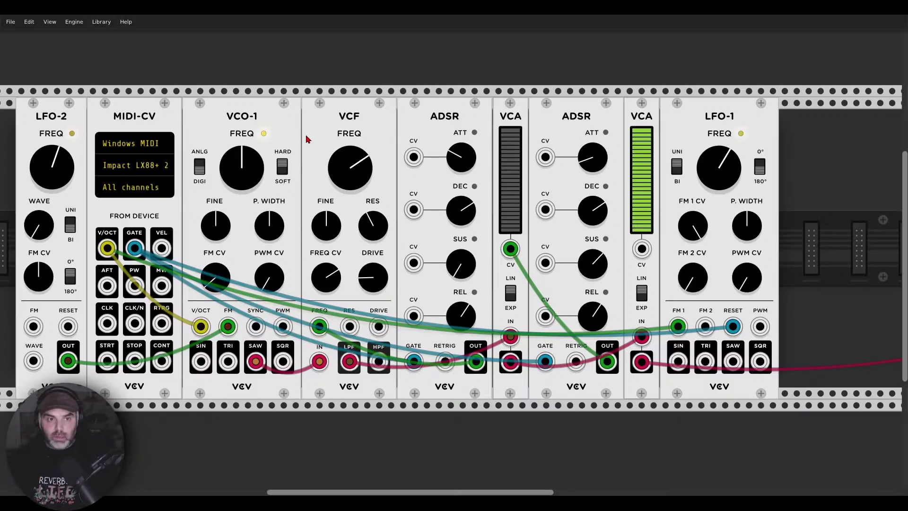
scroll(307, 132, "down", 2)
left_click_drag(307, 133, 369, 125)
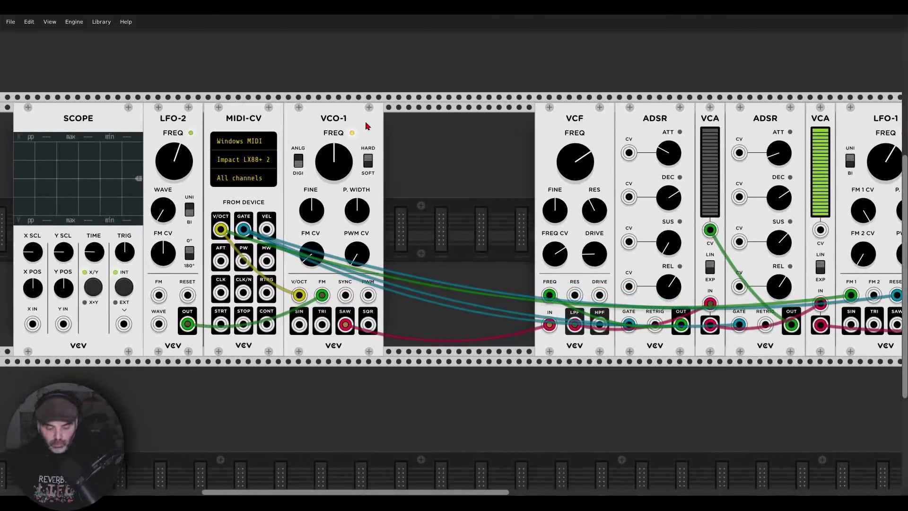
key("ctrl+d")
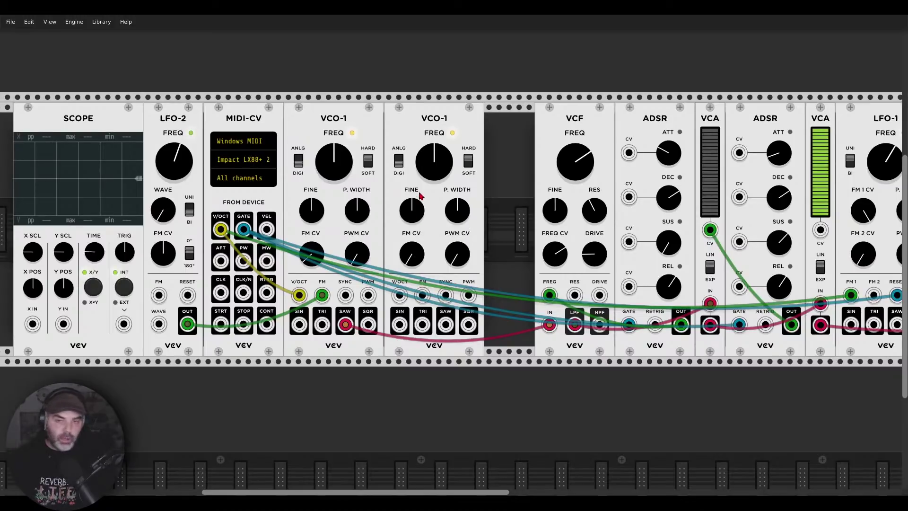
Widen the gap between the second VCO-1 and the VCF
scroll(411, 218, "down", 1)
scroll(411, 218, "left", 3)
scroll(515, 98, "right", 2)
left_click_drag(452, 108, 413, 108)
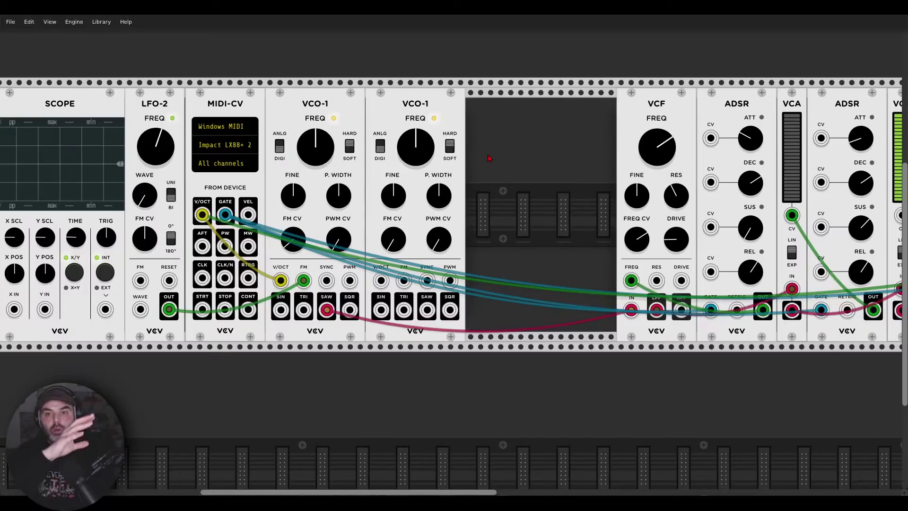
Add a VCV MIXER after the second VCO-1, patching the first VCO-1's SAW into IN 1 and the second's SQR into IN 2
right_click(489, 158)
type("mixe")
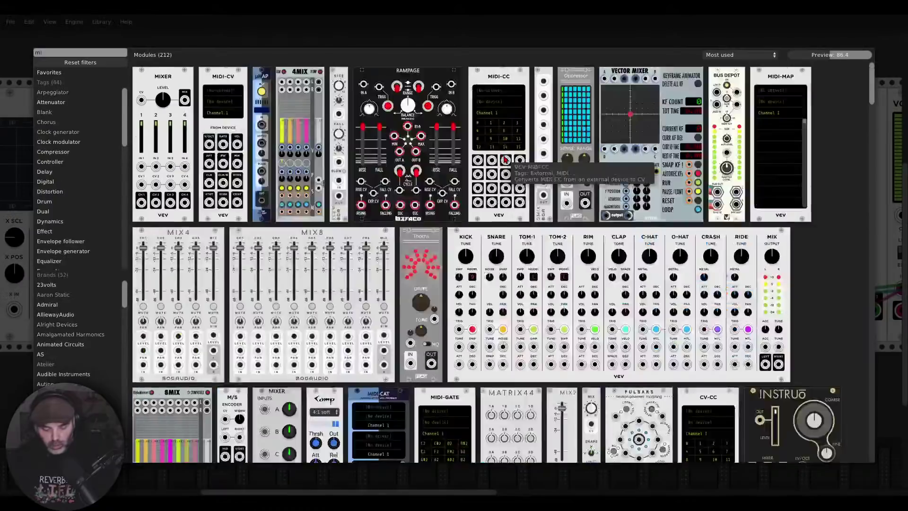
left_click(164, 95)
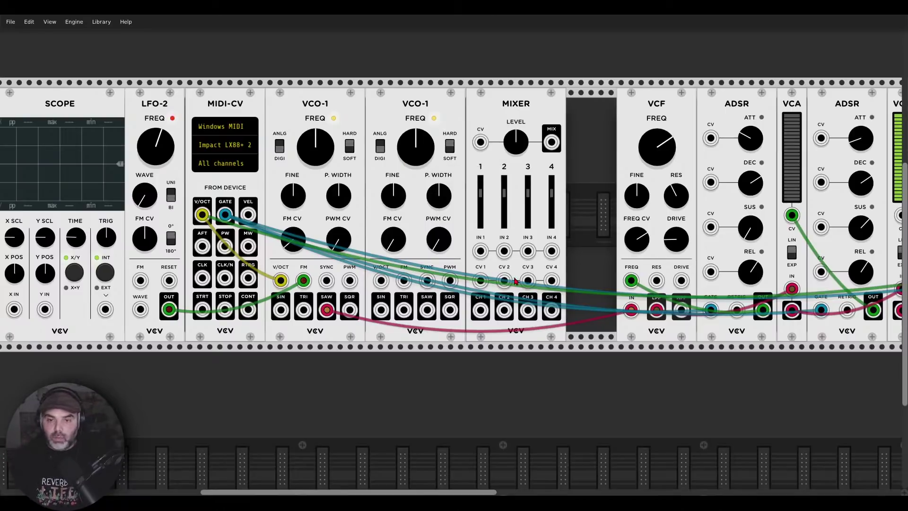
left_click_drag(632, 310, 552, 286)
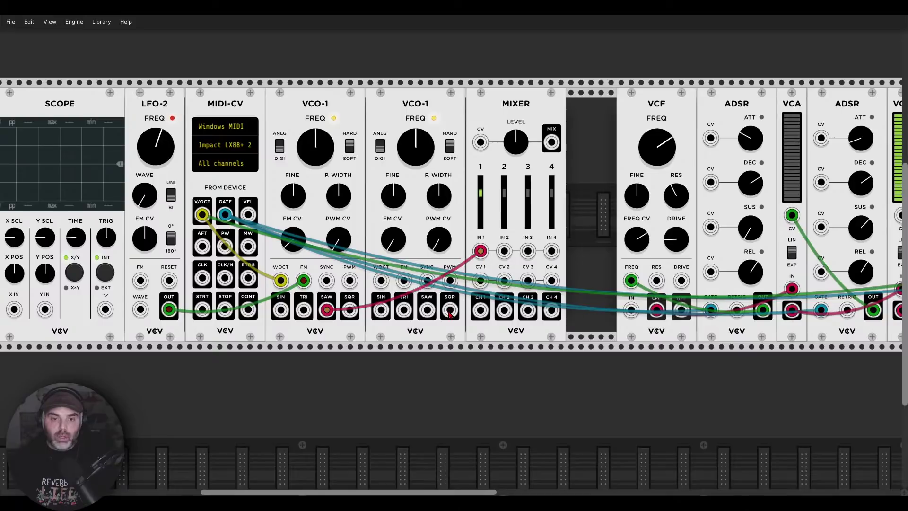
left_click_drag(450, 310, 503, 253)
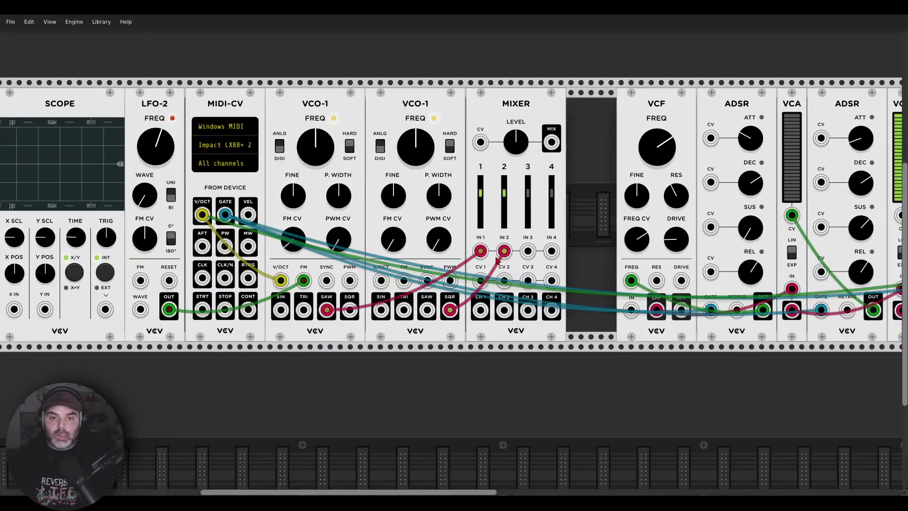
Move the SCOPE to the row below, feed its X IN from the second VCO-1's SQR, and adjust TIME for a readable waveform
left_click_drag(77, 99, 355, 347)
scroll(533, 281, "down", 3)
scroll(534, 280, "down", 3)
left_click_drag(414, 210, 504, 210)
left_click_drag(438, 406, 504, 151)
scroll(553, 323, "down", 3)
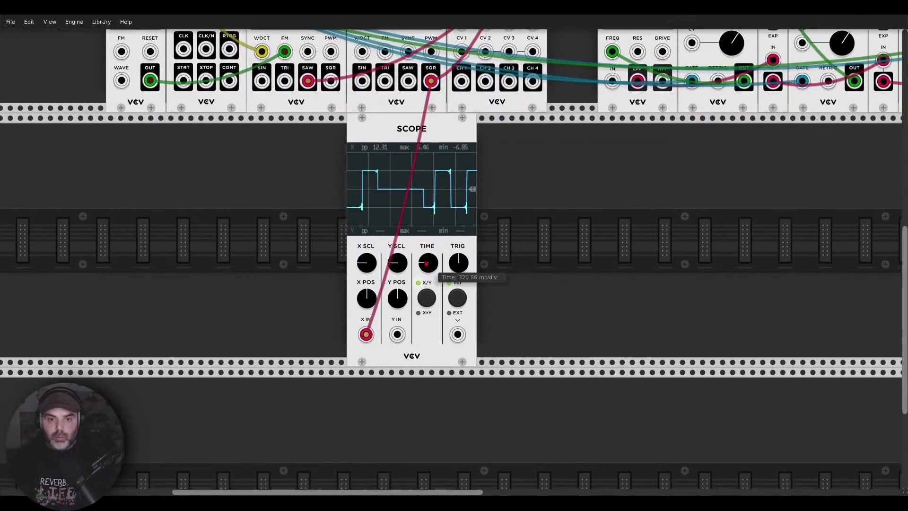
scroll(420, 266, "up", 3)
scroll(420, 265, "up", 2)
left_click_drag(578, 166, 654, 187)
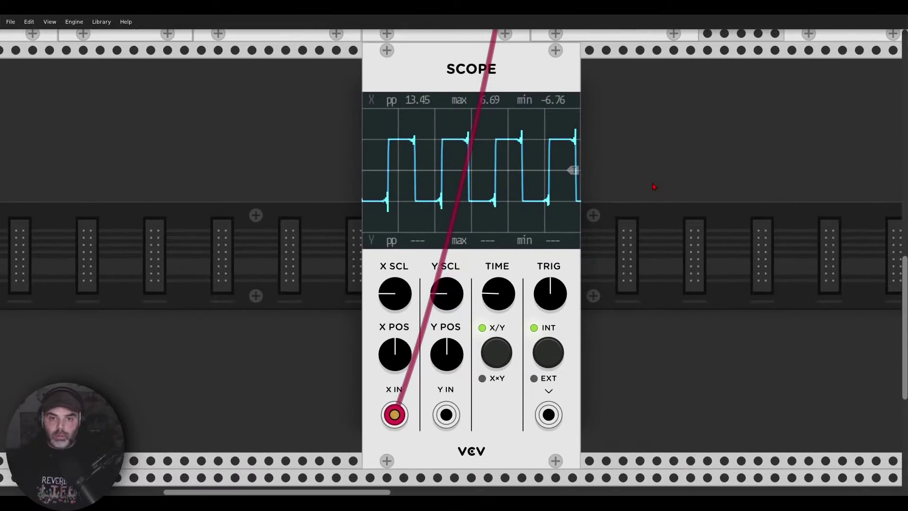
Shift the SCOPE further along its row and move the second VCO-1 down beside it
left_click_drag(521, 77, 778, 75)
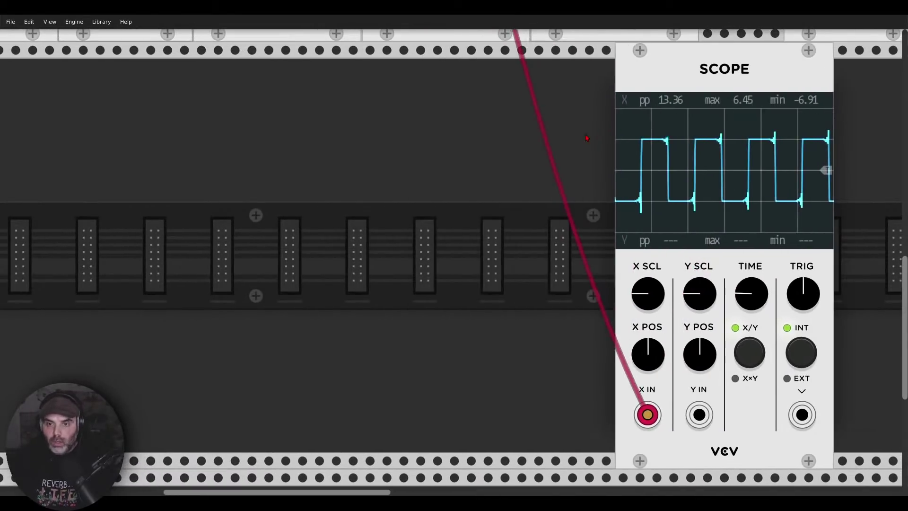
left_click_drag(586, 138, 332, 141)
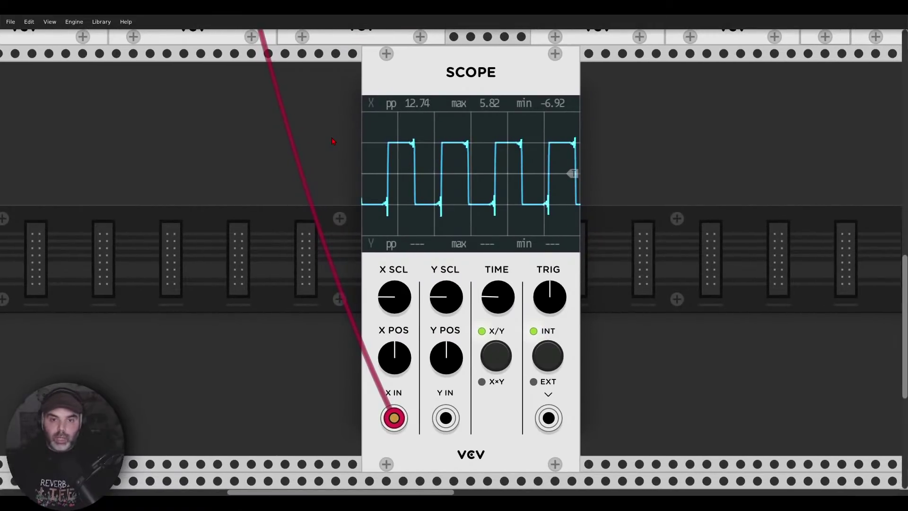
left_click_drag(322, 104, 337, 202)
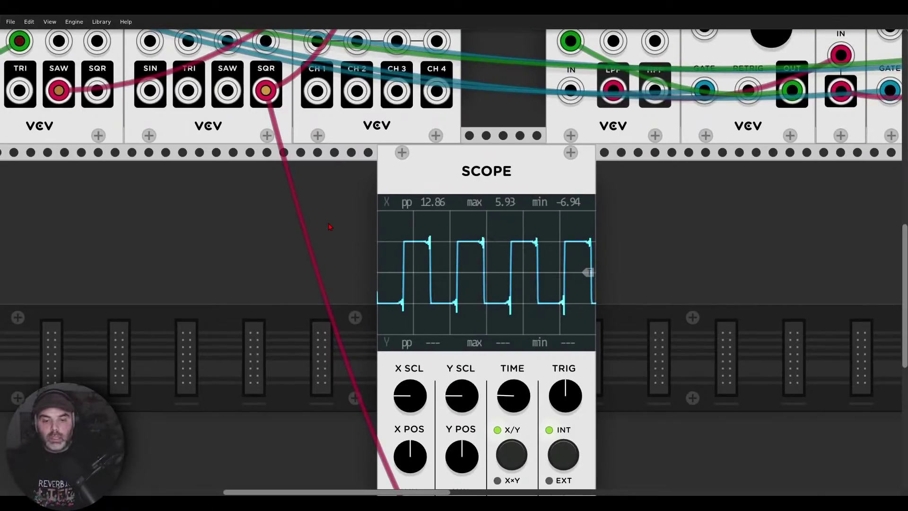
left_click_drag(339, 240, 336, 138)
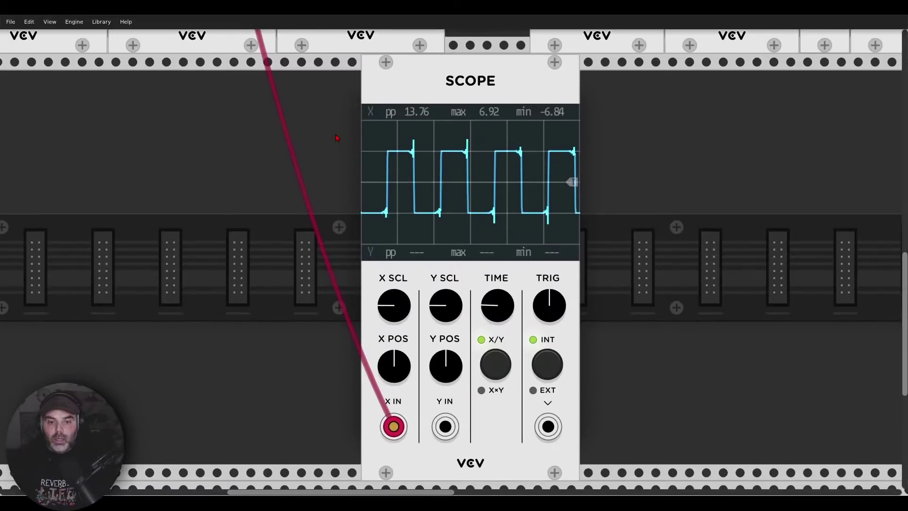
left_click_drag(266, 47, 296, 318)
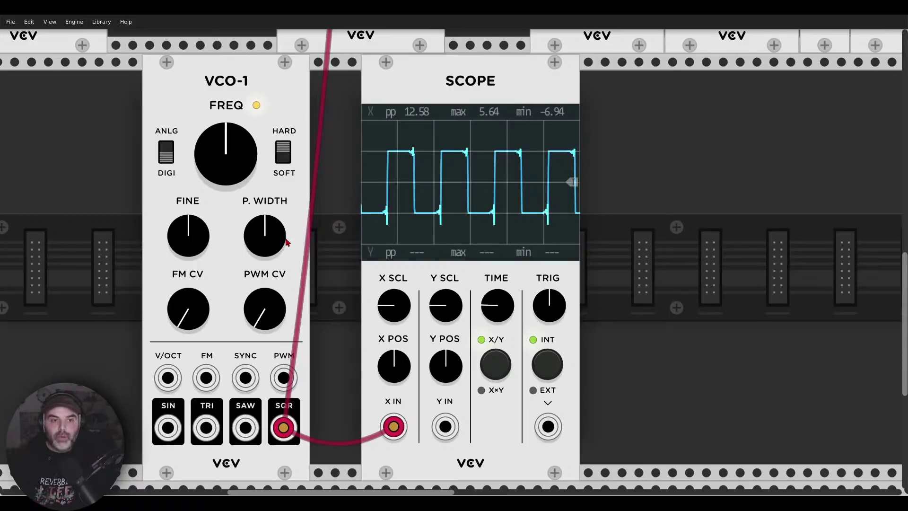
Widen the second VCO-1's pulse width to about 74.4%, vary it, and reset it to 50%
left_click_drag(283, 243, 283, 224)
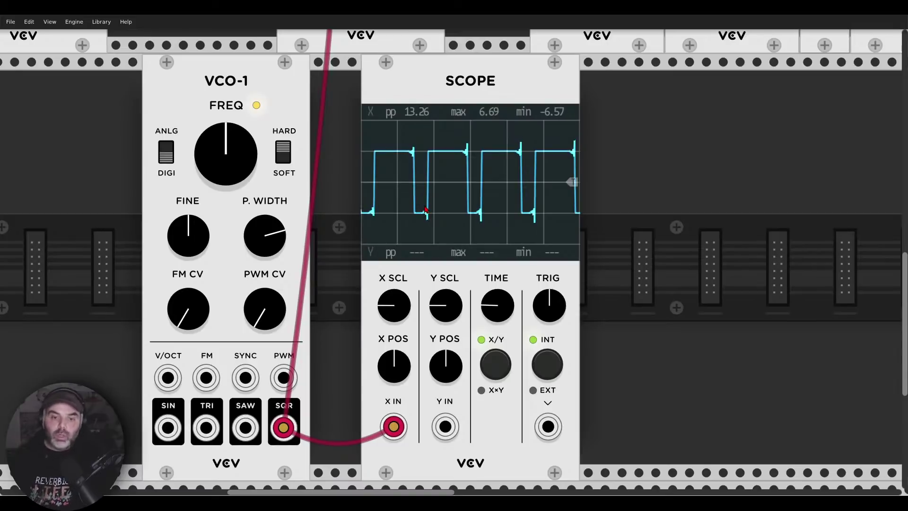
mouse_move(265, 233)
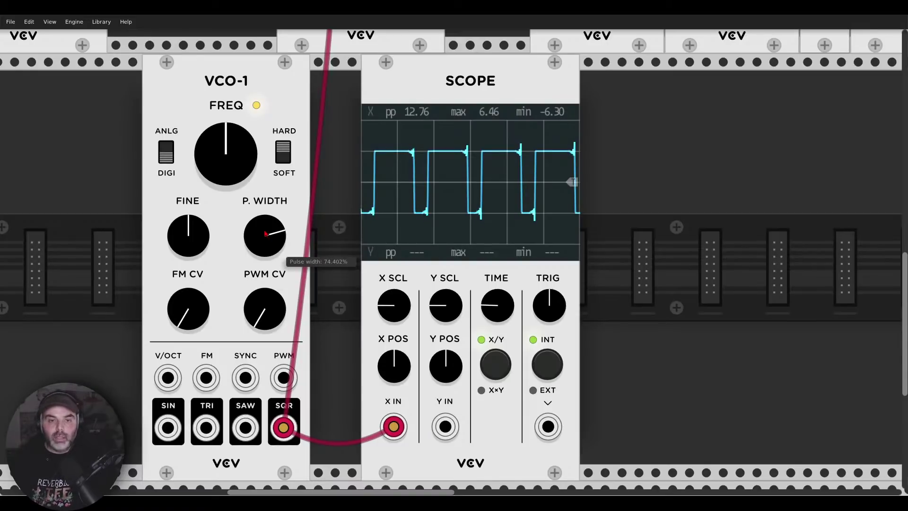
mouse_move(266, 233)
left_mouse_down()
mouse_move(265, 262)
mouse_move(267, 239)
left_mouse_up()
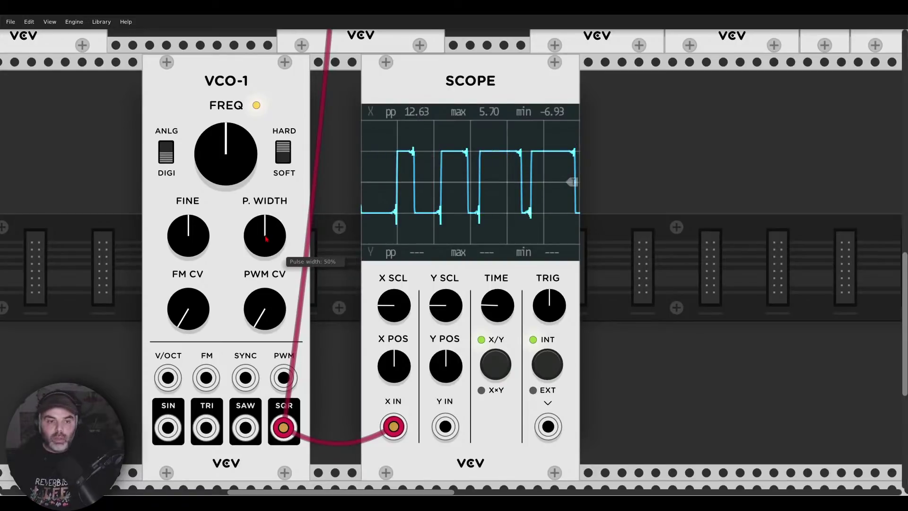
Return the second VCO-1 to its slot before the MIXER, leaving the first VCO-1's SAW unplugged from IN 1
scroll(379, 179, "down", 3)
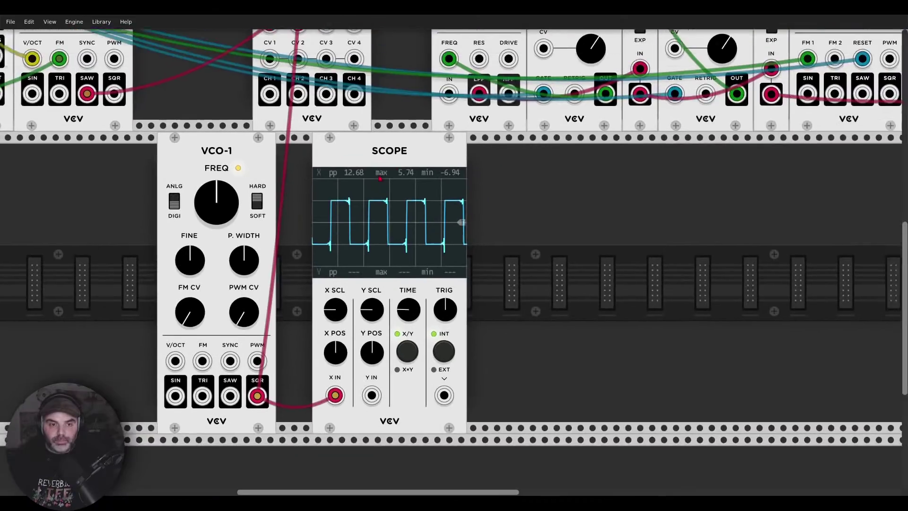
scroll(380, 179, "up", 6)
scroll(380, 178, "left", 2)
left_click_drag(323, 457, 341, 186)
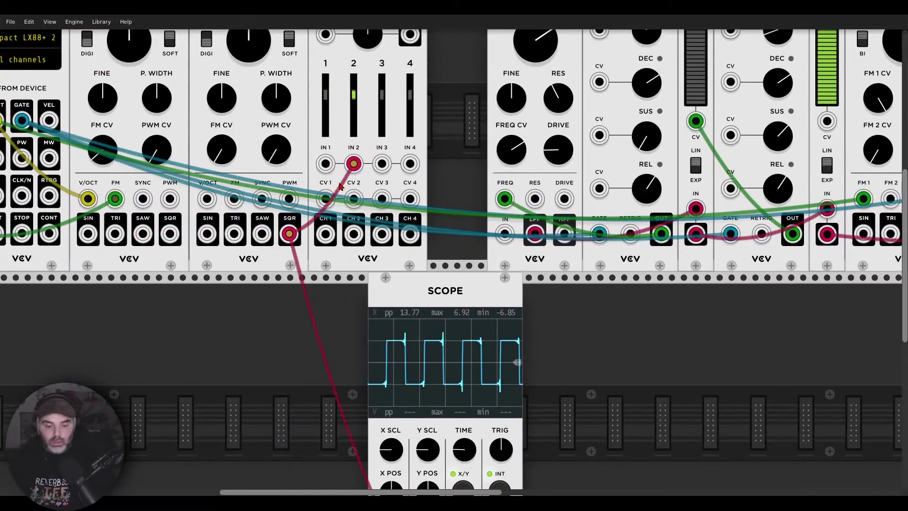
Patch the MIXER's MIX output into the VCF's IN
scroll(251, 265, "up", 2)
scroll(251, 265, "right", 5)
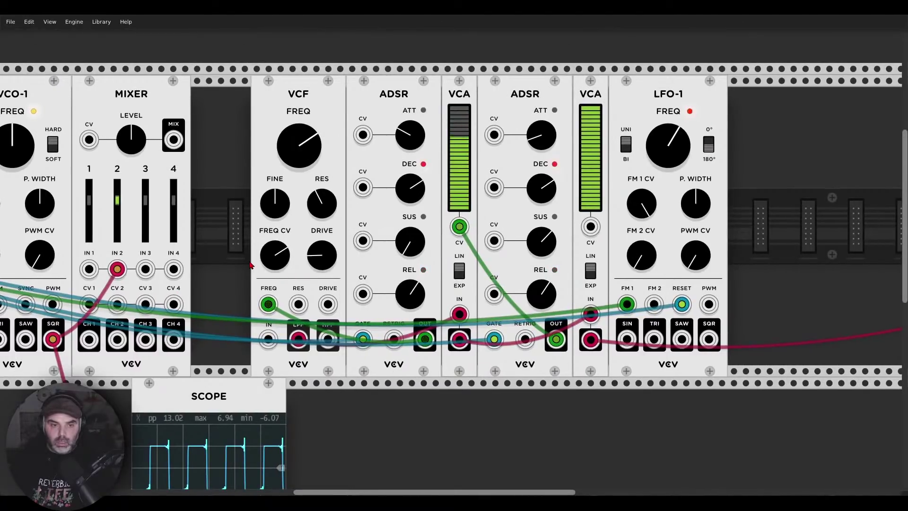
scroll(239, 234, "left", 5)
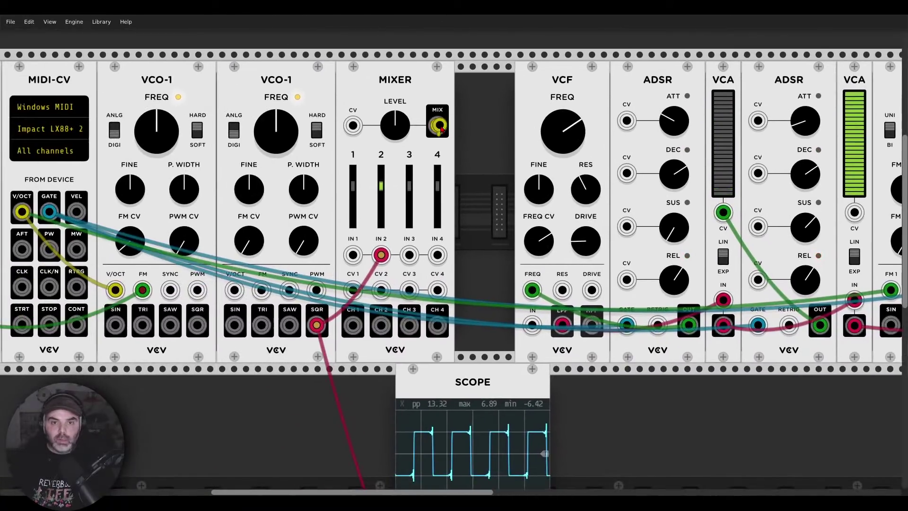
left_click_drag(439, 125, 532, 325)
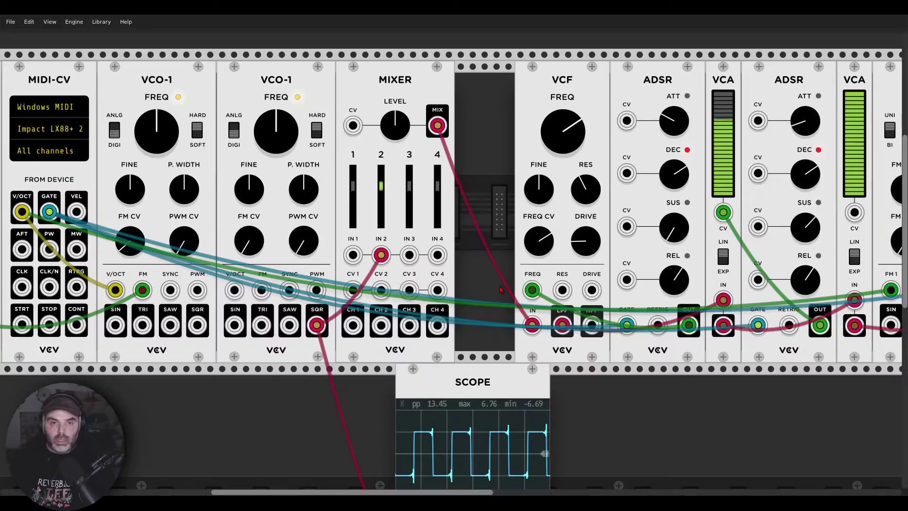
Audition the second VCO-1's pulse width with a raised VCF cutoff, then recentre the pulse width and lower the cutoff
mouse_move(303, 189)
left_mouse_down()
mouse_move(304, 204)
mouse_move(303, 187)
left_mouse_up()
left_click_drag(563, 131, 563, 124)
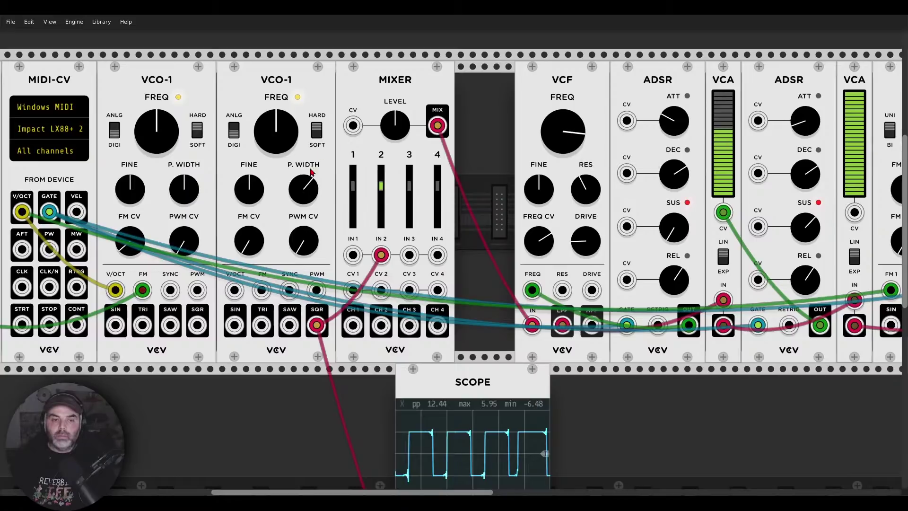
mouse_move(303, 189)
left_mouse_down()
mouse_move(303, 205)
mouse_move(303, 195)
left_mouse_up()
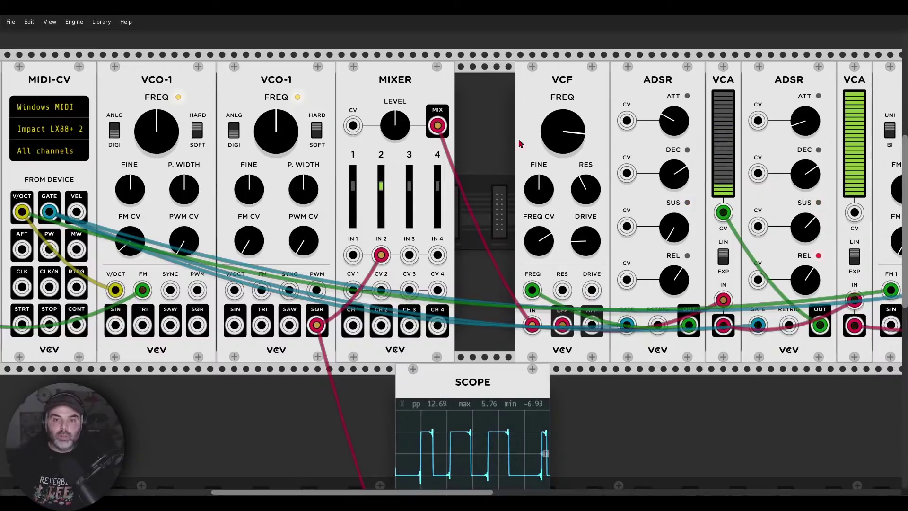
mouse_move(581, 150)
left_click_drag(580, 150, 580, 163)
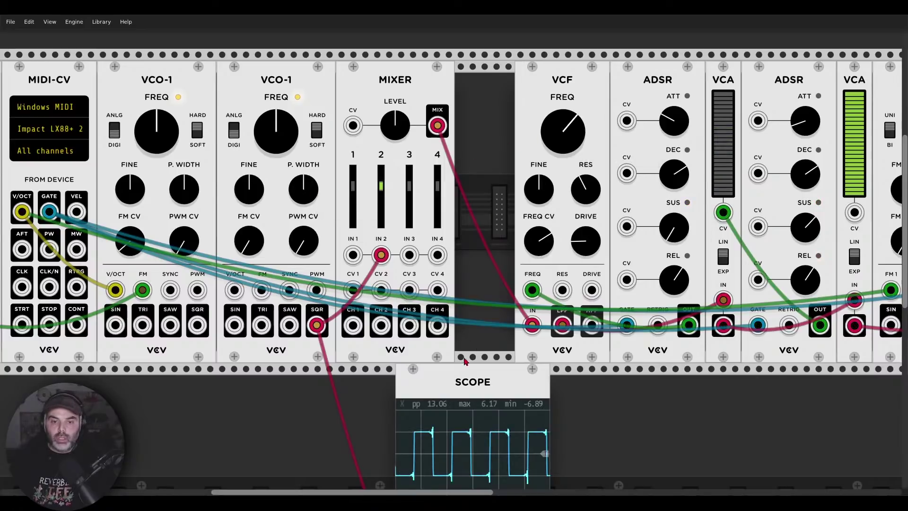
Unplug the second VCO-1's square-wave cable from the SCOPE's X IN
scroll(522, 302, "down", 1)
scroll(521, 303, "left", 1)
scroll(521, 303, "down", 1)
scroll(522, 303, "left", 1)
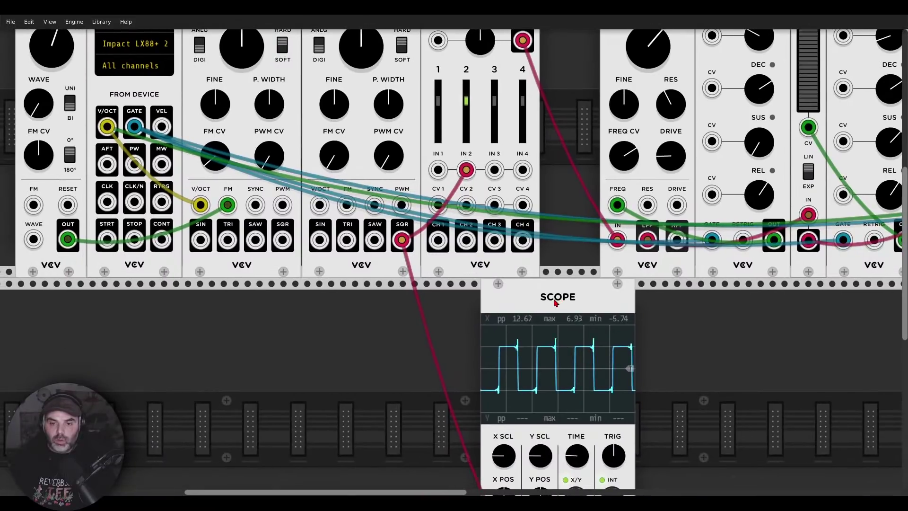
scroll(520, 334, "down", 5)
left_click_drag(504, 421, 458, 381)
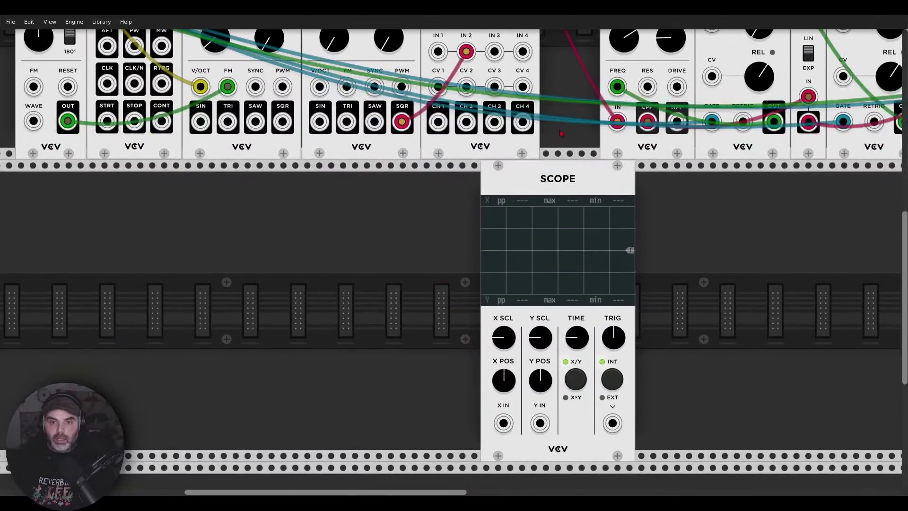
Patch LFO-1's SIN output into the second VCO-1's PWM input
scroll(408, 319, "up", 8)
scroll(408, 320, "right", 6)
scroll(408, 320, "right", 2)
scroll(407, 320, "up", 1)
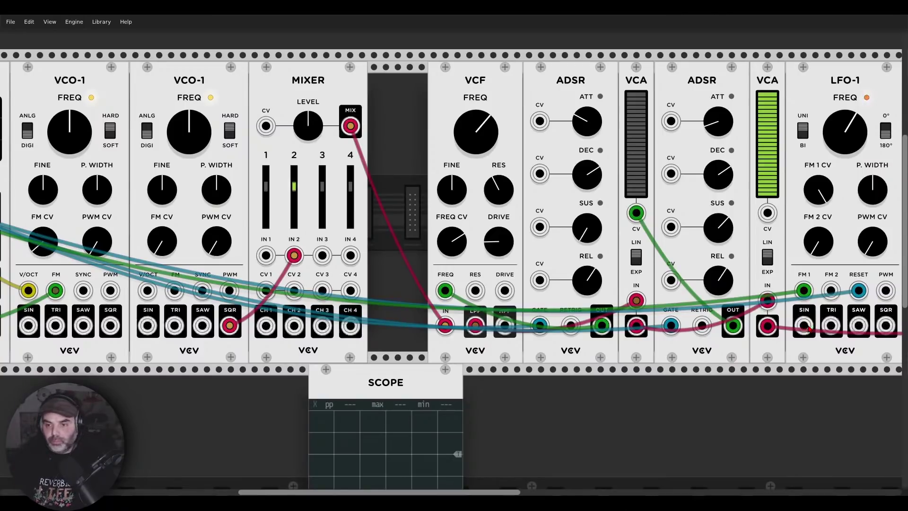
left_click_drag(804, 326, 230, 291)
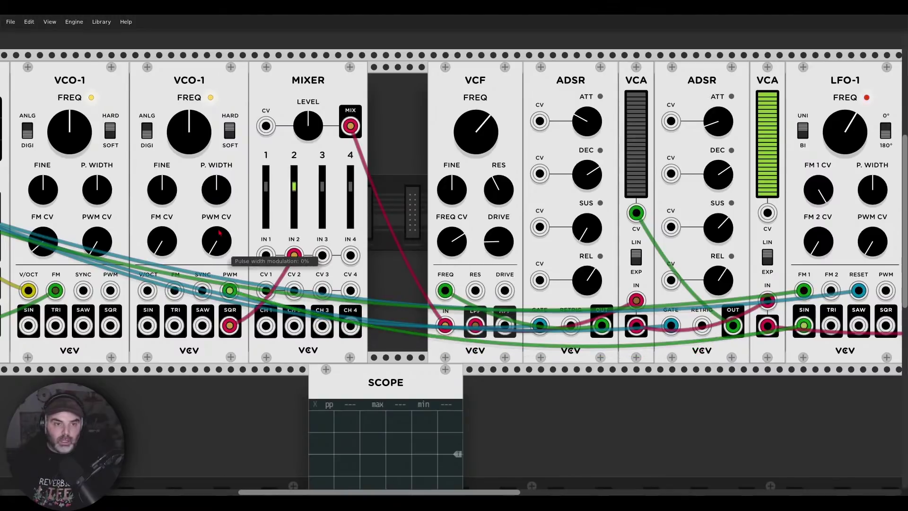
Set the second VCO-1's PWM CV amount to about 9.3% and lower LFO-1's frequency to about 2.16 Hz
scroll(277, 228, "left", 5)
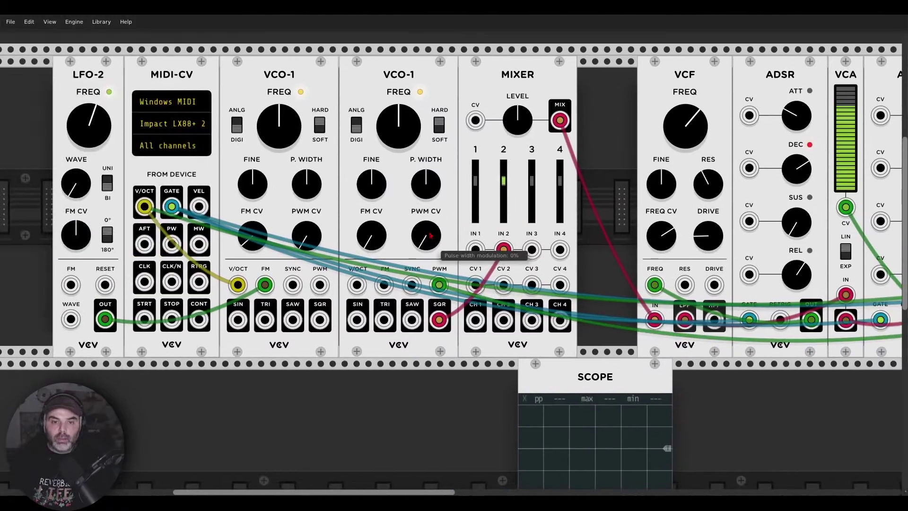
left_click_drag(426, 235, 426, 231)
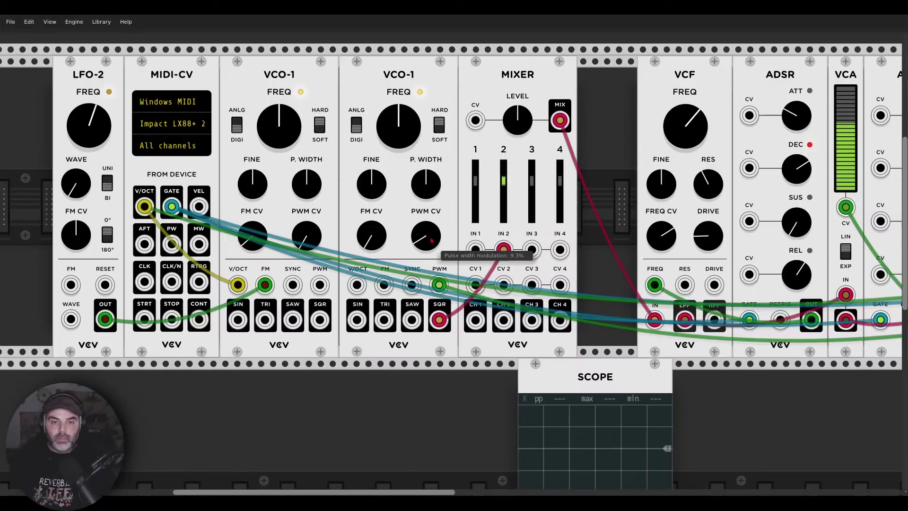
scroll(811, 139, "right", 6)
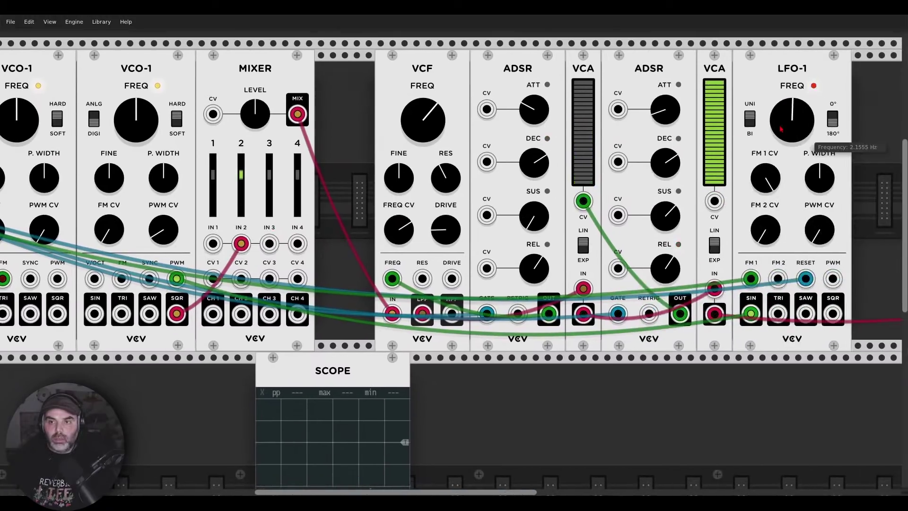
scroll(426, 231, "left", 7)
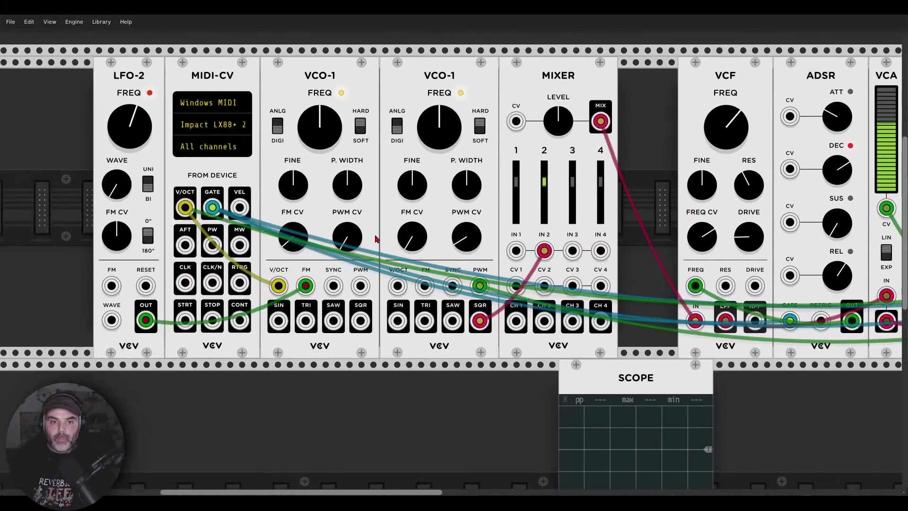
Raise the second VCO-1's PWM CV amount further and reduce its P. WIDTH below centre
scroll(467, 236, "up", 1)
left_click_drag(466, 236, 467, 262)
left_click_drag(467, 209, 488, 235)
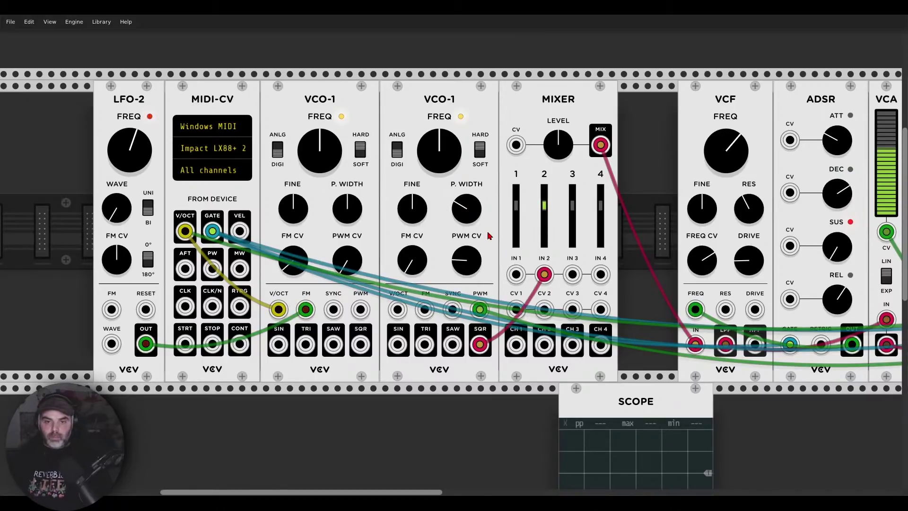
Patch the first VCO-1's SAW into the MIXER's IN 1 and retune the VCF with a lower cutoff and higher FREQ CV amount
left_click_drag(726, 150, 726, 157)
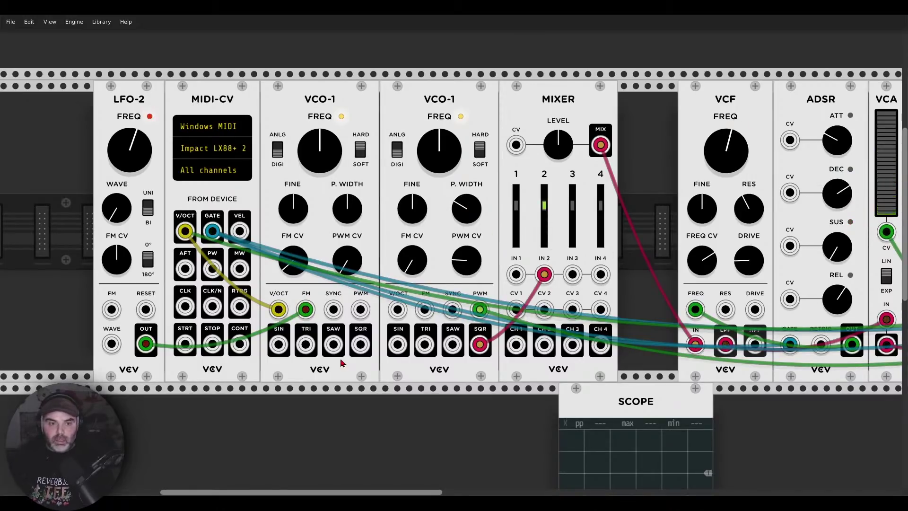
left_click_drag(334, 344, 516, 276)
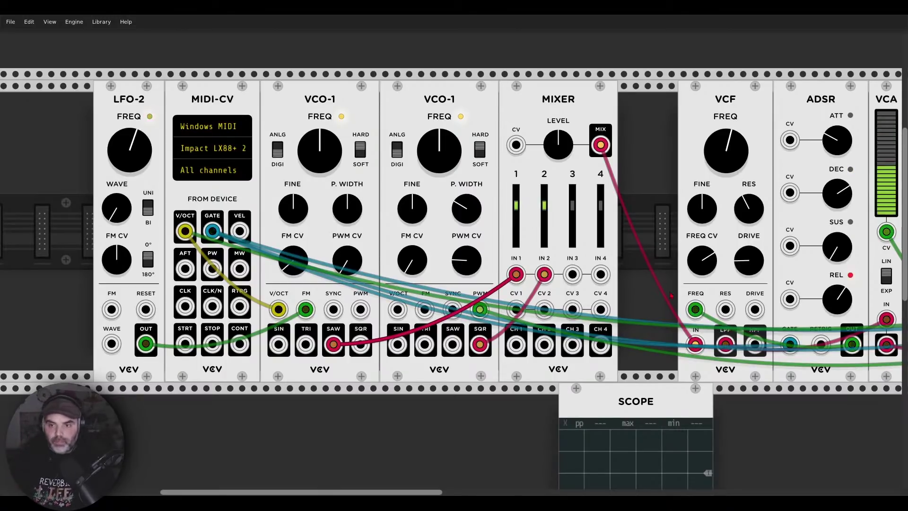
left_click_drag(702, 260, 701, 250)
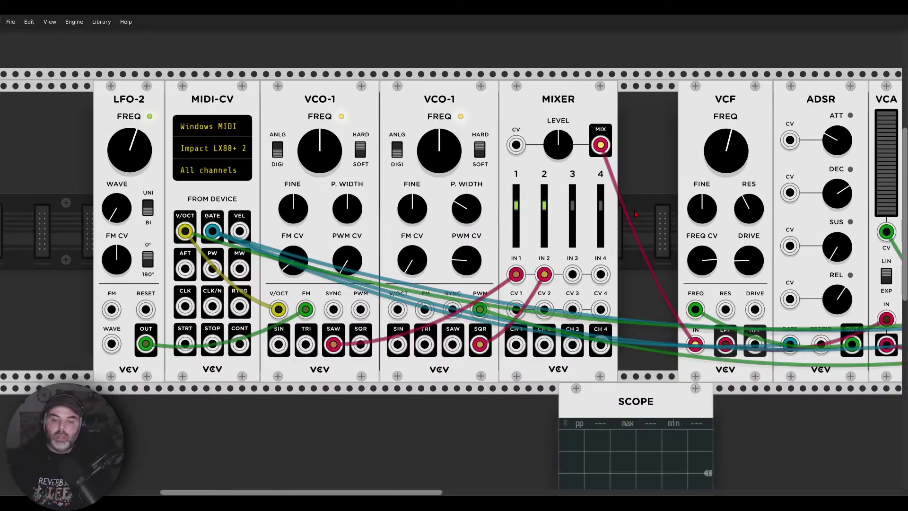
Patch MIDI-CV's V/OCT into the second VCO-1's V/OCT input and lower the first VCO-1's frequency to about 130.9 Hz
left_click_drag(398, 309, 185, 230)
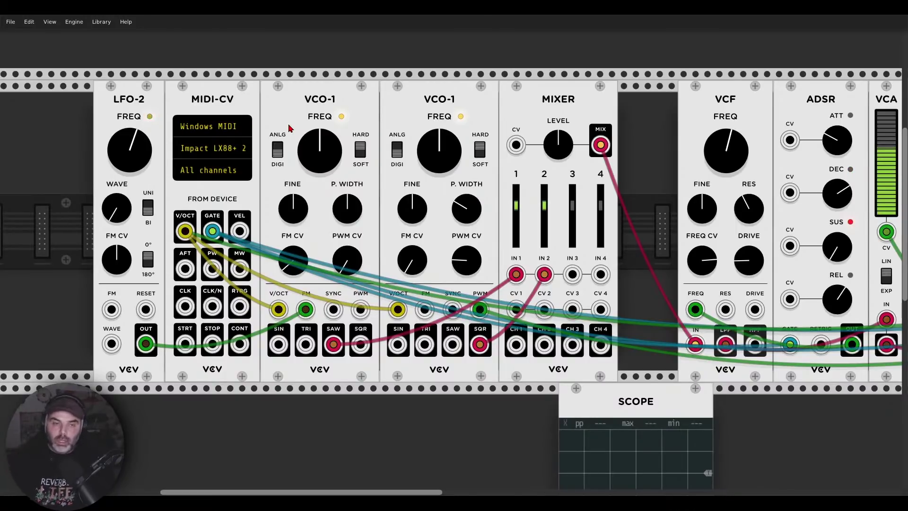
mouse_move(311, 149)
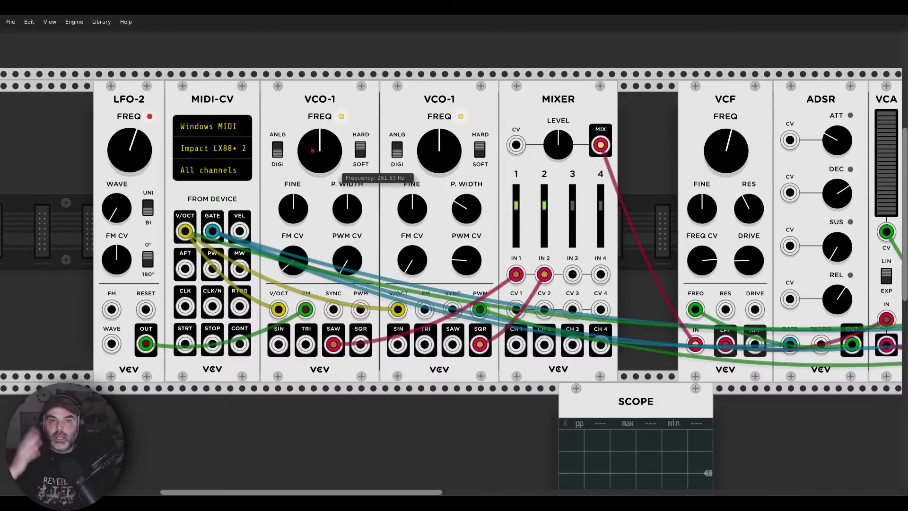
left_click_drag(312, 150, 312, 181)
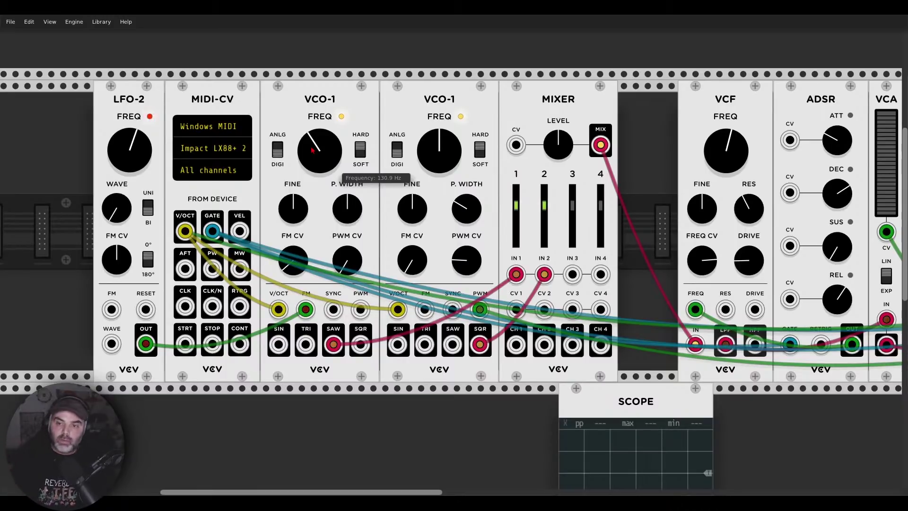
Set the VCF's resonance to 100% and raise its cutoff frequency to about 1193.8 Hz
scroll(312, 187, "right", 10)
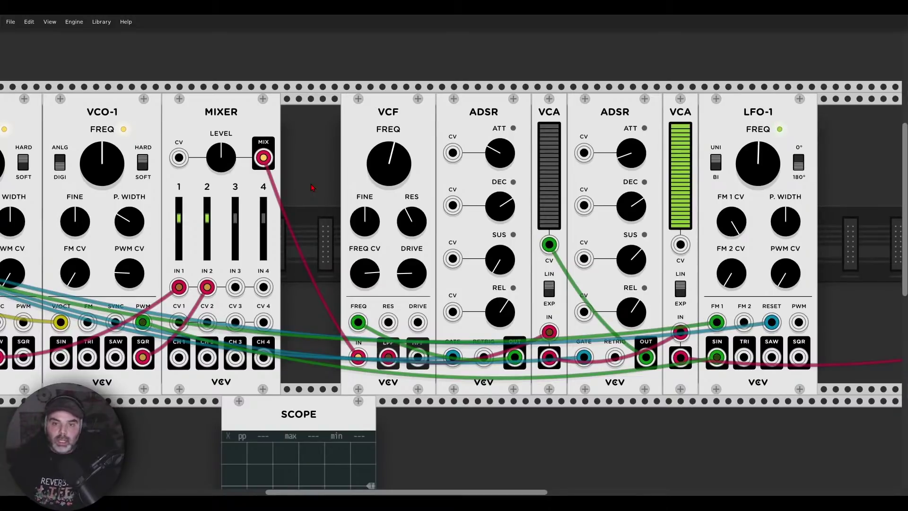
left_click_drag(412, 221, 411, 185)
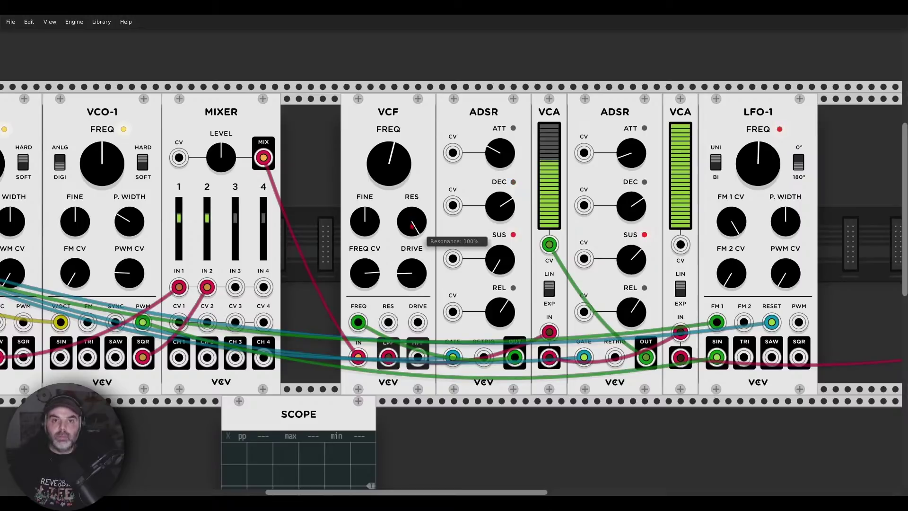
left_click_drag(392, 177, 392, 156)
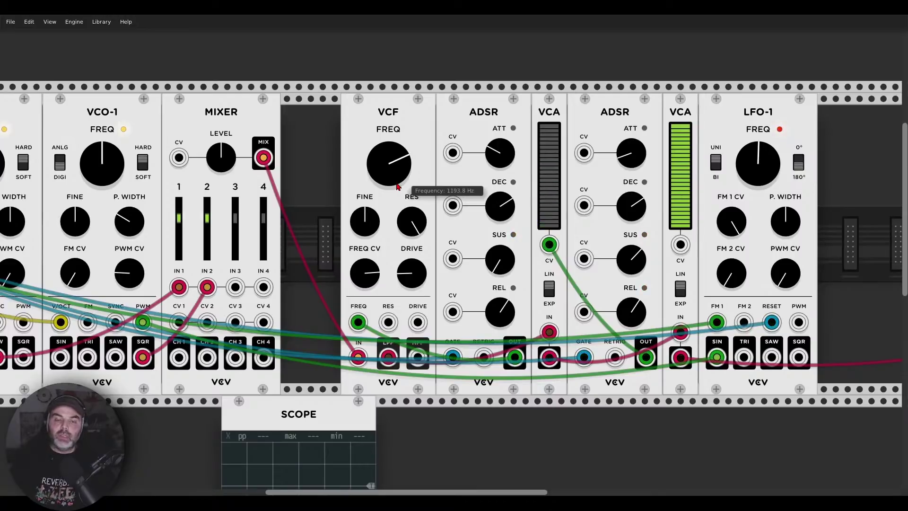
Add a second VCV VCF module and insert it between the first VCA and the second ADSR
scroll(570, 327, "down", 5)
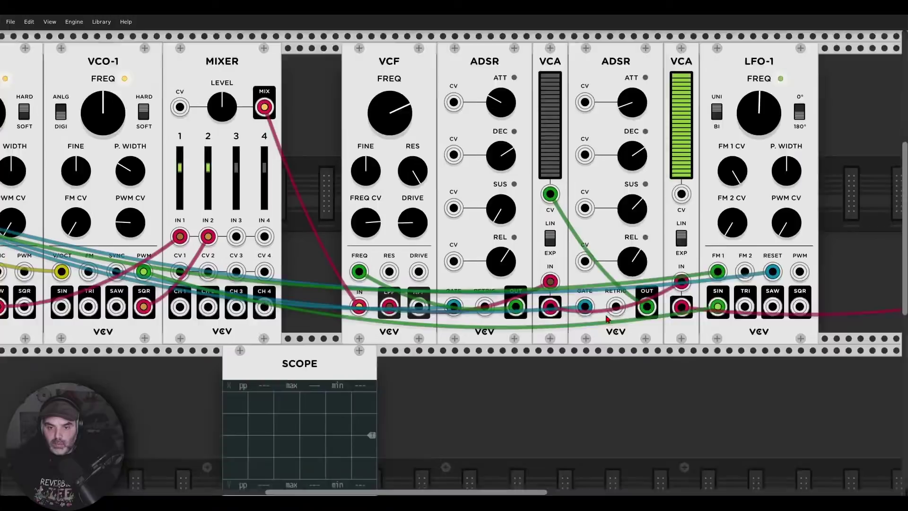
right_click(570, 326)
type("mixevcf")
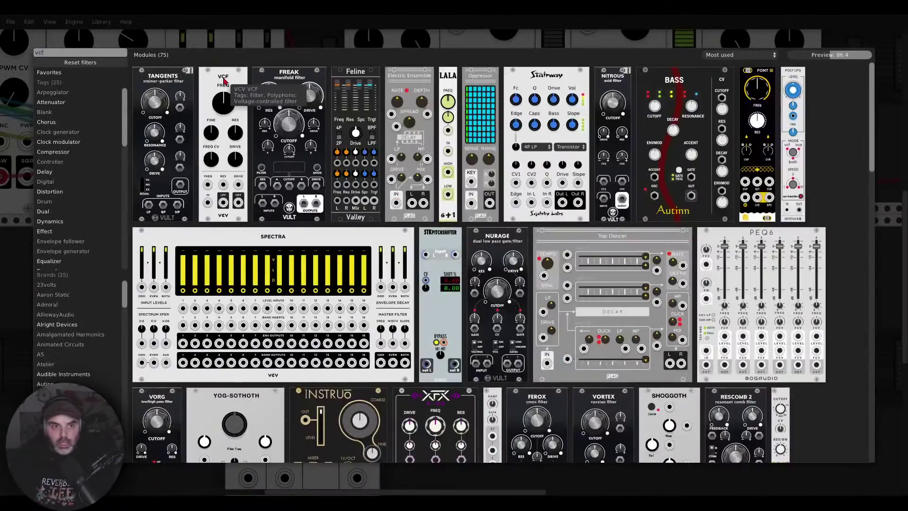
left_click_drag(223, 80, 493, 217)
scroll(488, 122, "up", 4)
scroll(488, 122, "right", 3)
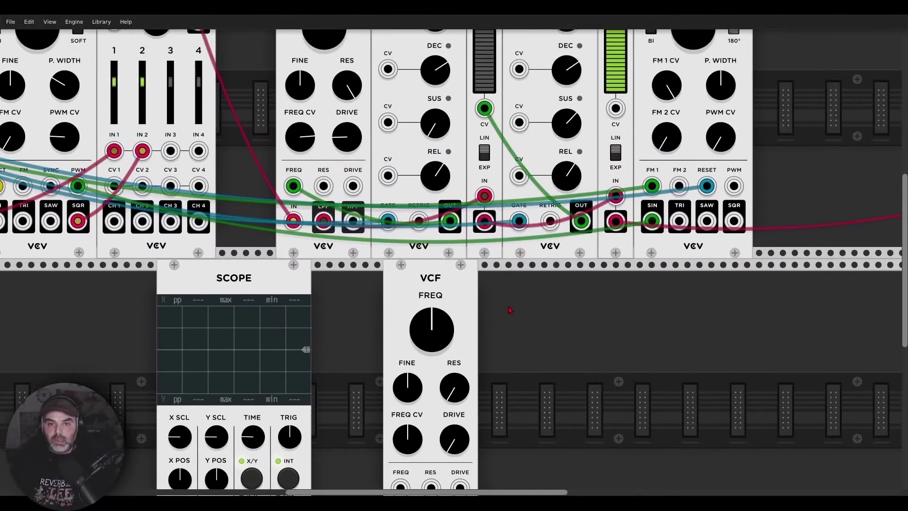
left_click_drag(501, 47, 609, 39)
left_click_drag(394, 338, 513, 46)
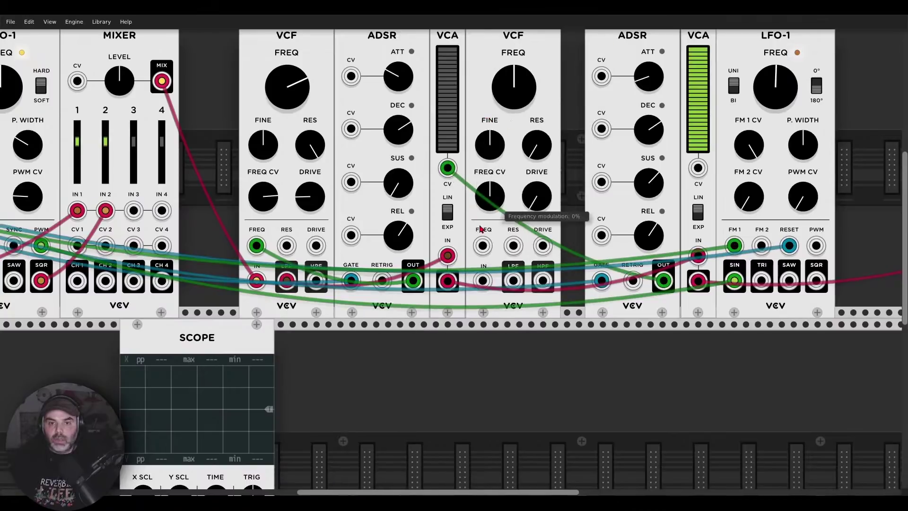
Route the first VCA's output through the second VCF's IN and LPF, with that filter's RES at maximum and FREQ raised
left_click_drag(447, 281, 513, 281)
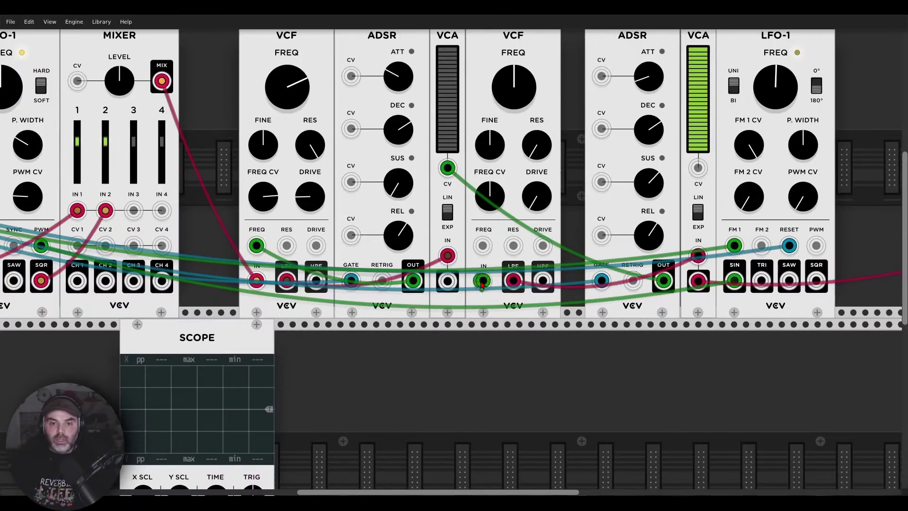
left_click_drag(482, 282, 448, 287)
scroll(487, 279, "up", 5)
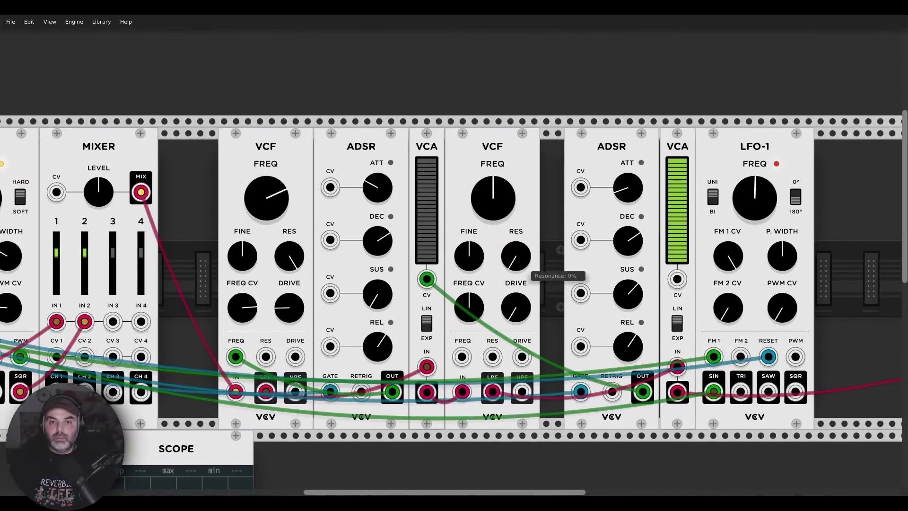
left_click_drag(516, 255, 542, 247)
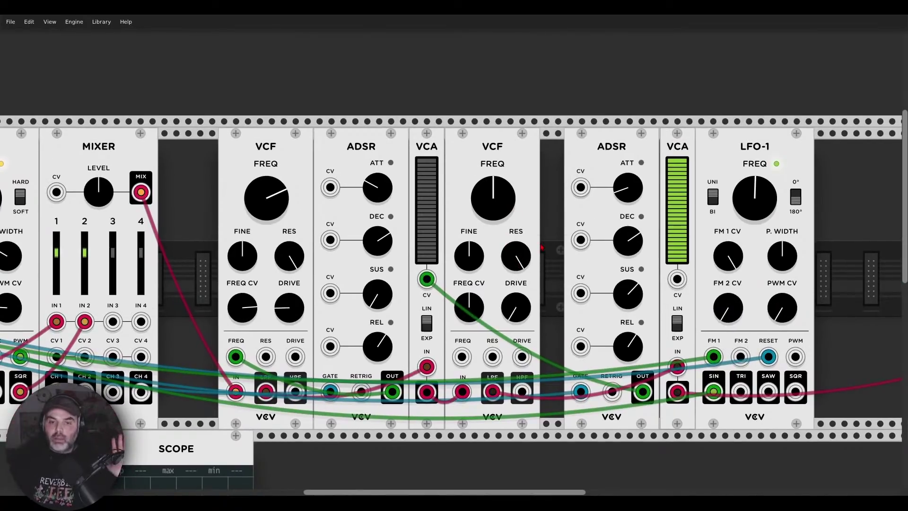
left_click_drag(493, 198, 497, 206)
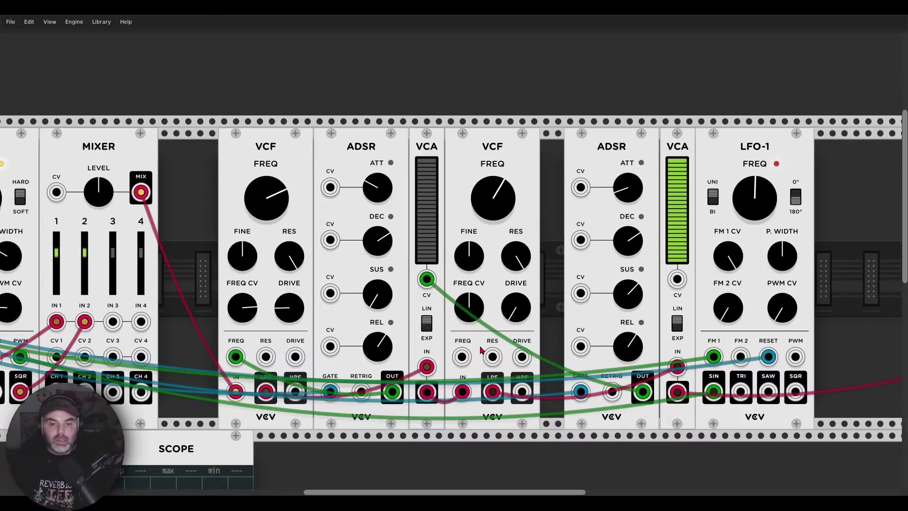
Reconnect the first VCA's output directly to the second VCA's IN, then delete the second VCF and close its gap
left_click_drag(492, 392, 426, 392)
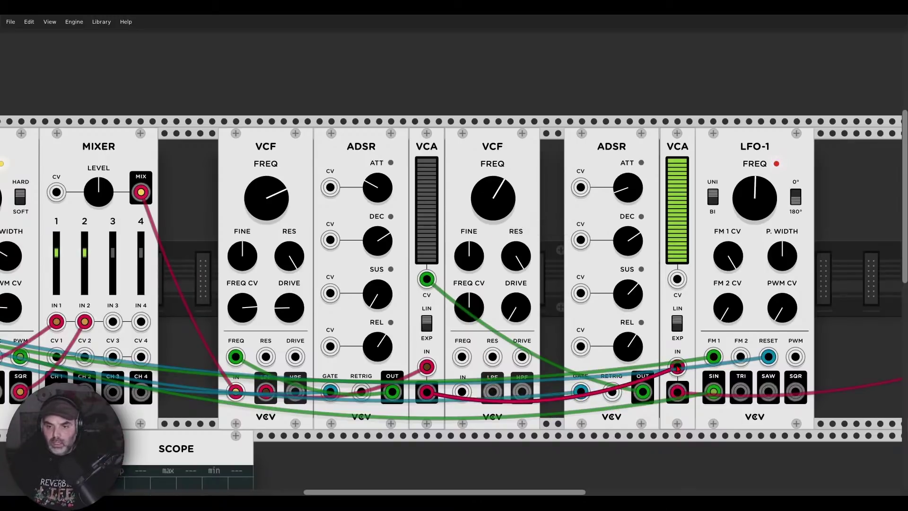
key("Delete")
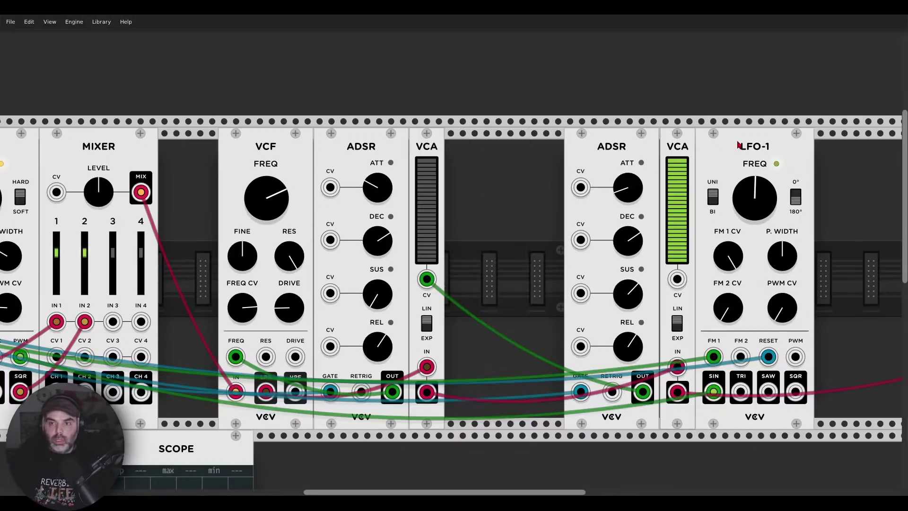
left_click_drag(755, 146, 624, 145)
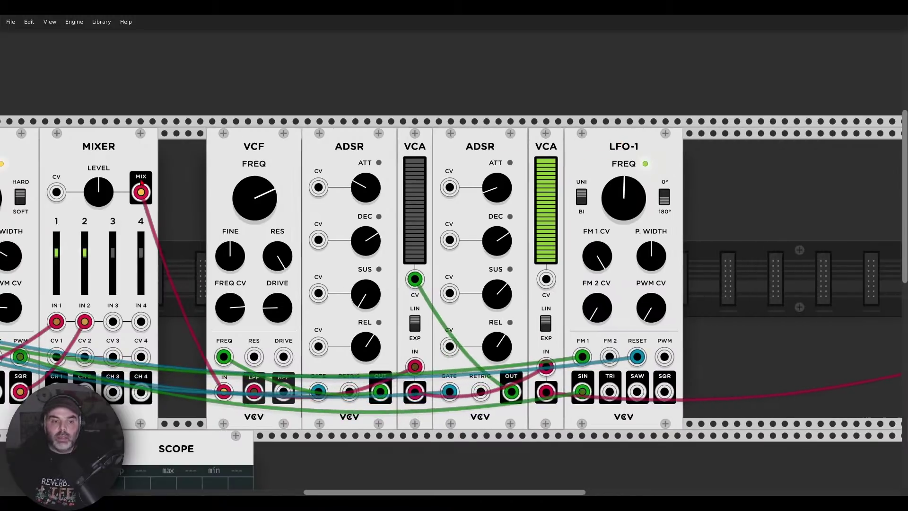
Open a gap between the second VCO-1 and the MIXER and add the VCV Noise module there
scroll(517, 125, "left", 8)
scroll(518, 125, "down", 2)
scroll(518, 125, "left", 1)
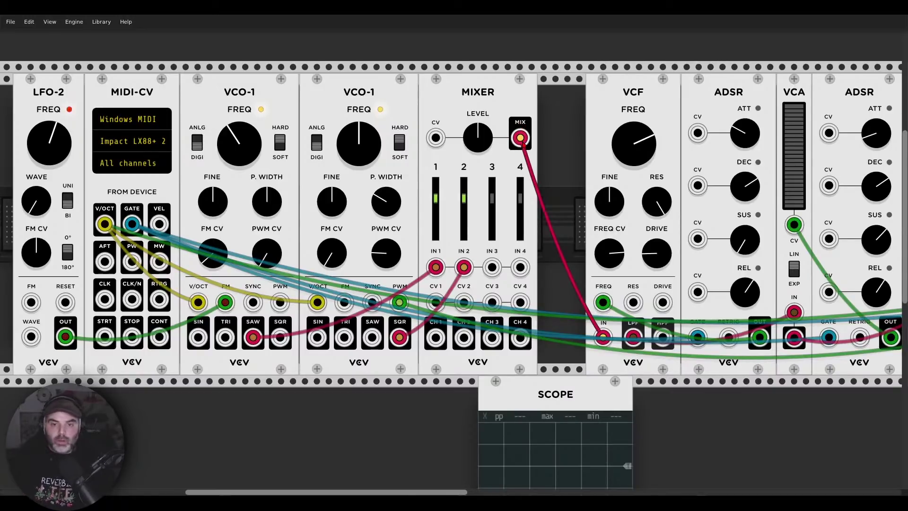
left_click_drag(490, 113, 661, 114)
left_click_drag(547, 92, 444, 96)
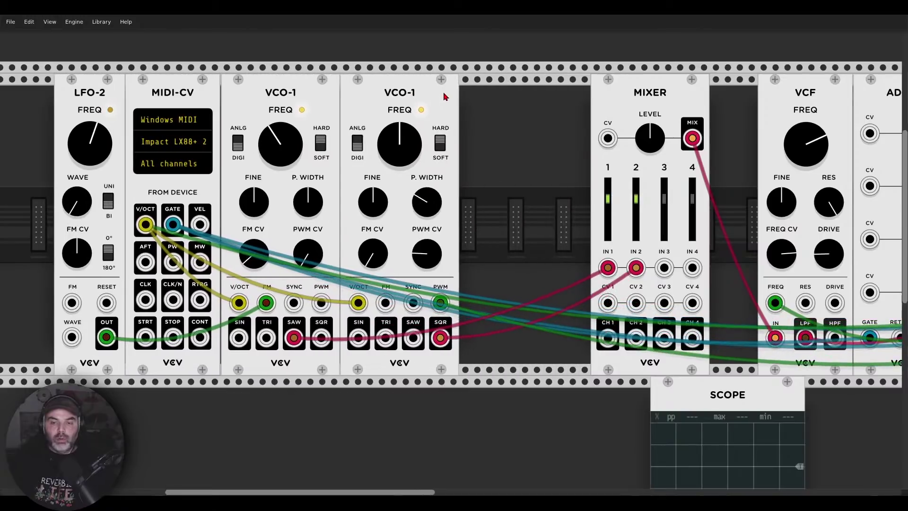
left_click_drag(519, 161, 488, 158)
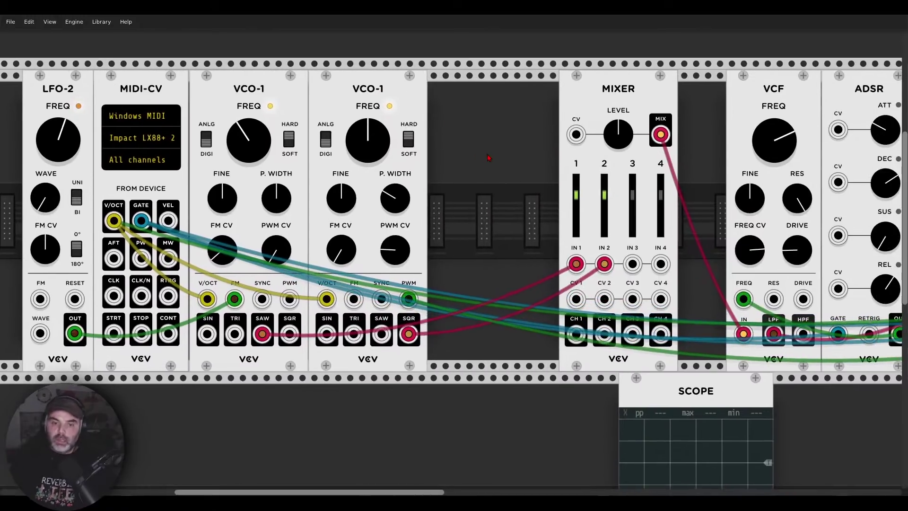
right_click(488, 157)
type("noise")
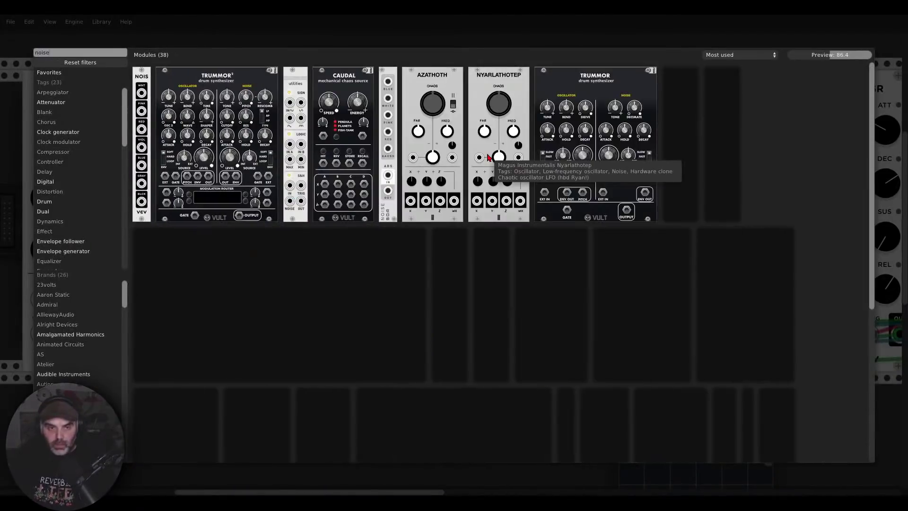
left_click(141, 142)
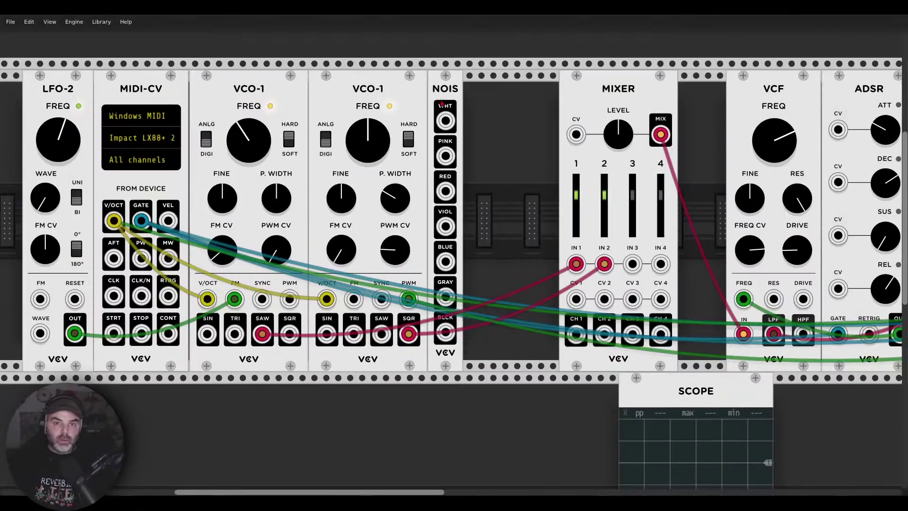
Move the Noise module to the row below and add the Bogaudio ANALYZER beside it
left_click_drag(446, 165, 338, 468)
scroll(452, 165, "down", 5)
scroll(453, 165, "down", 3)
right_click(454, 170)
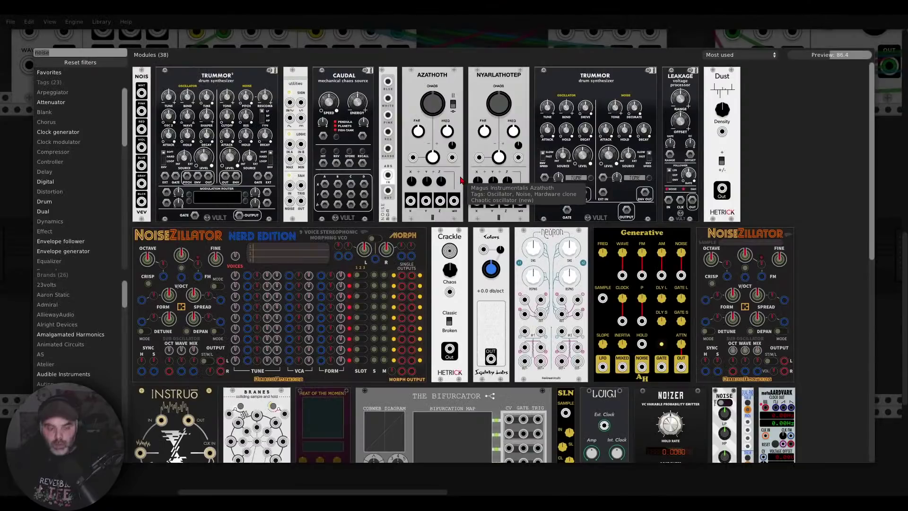
type("ana")
left_click(349, 206)
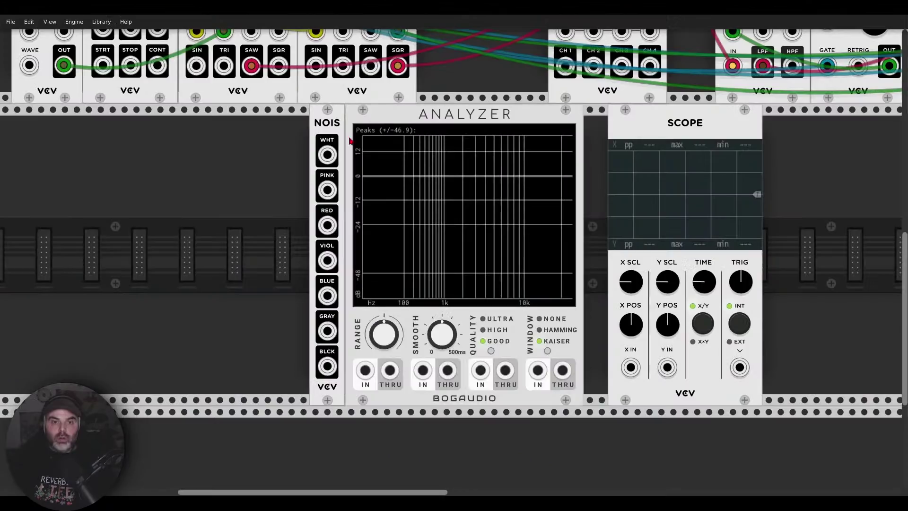
Patch the Noise module's WHT, PINK and RED outputs in turn into the ANALYZER's first input to compare their spectra
left_click_drag(349, 206, 365, 370)
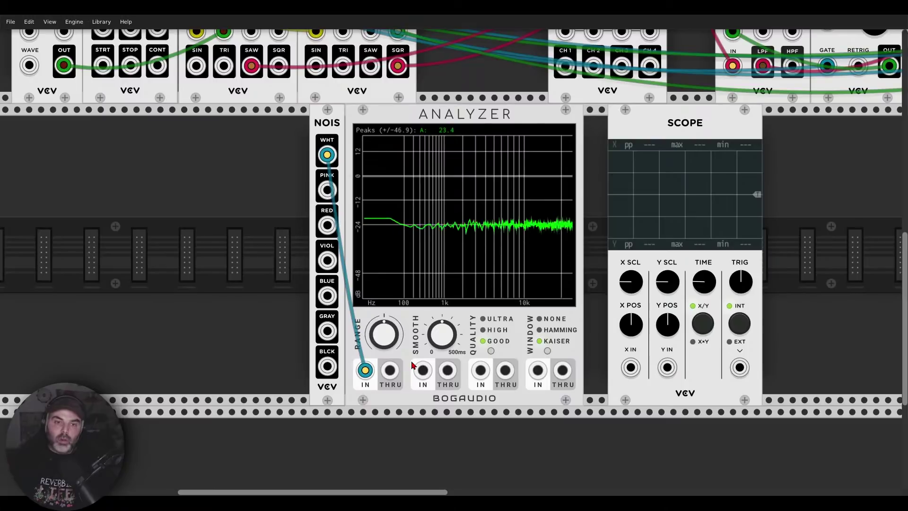
left_click_drag(326, 157, 327, 190)
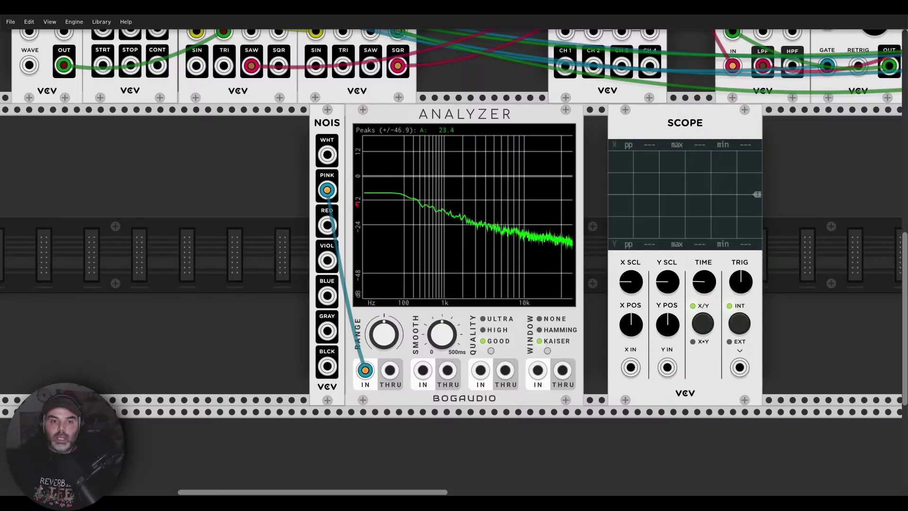
left_click_drag(330, 193, 327, 225)
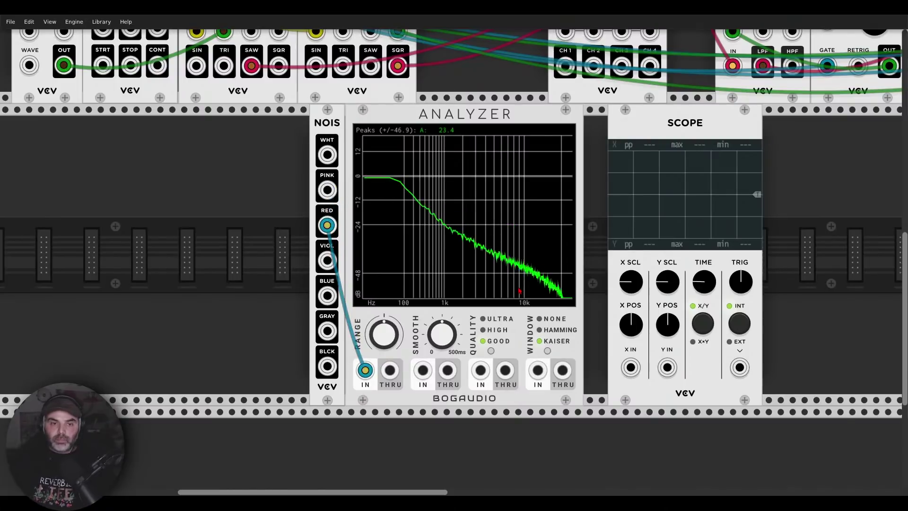
Remove the ANALYZER and its cable, and return the Noise module to the gap between the second VCO-1 and the MIXER
left_click_drag(327, 225, 383, 117)
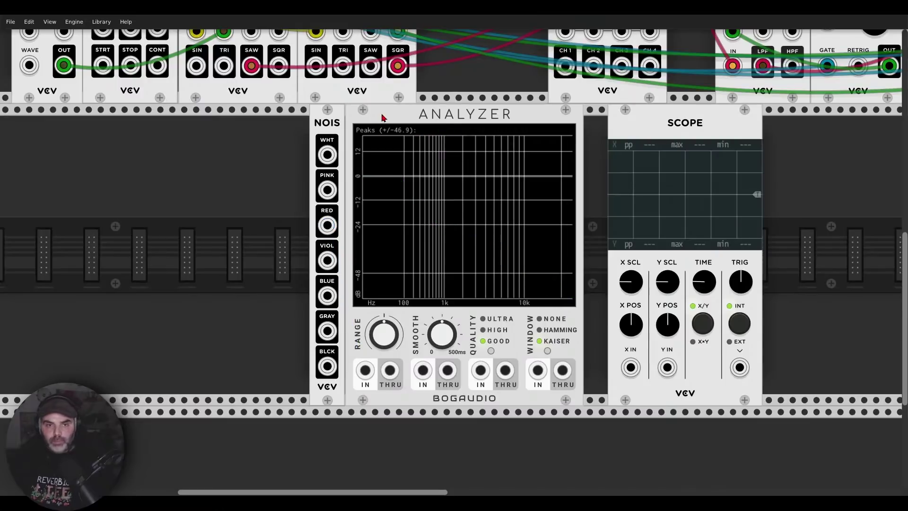
key("Delete")
scroll(241, 332, "up", 10)
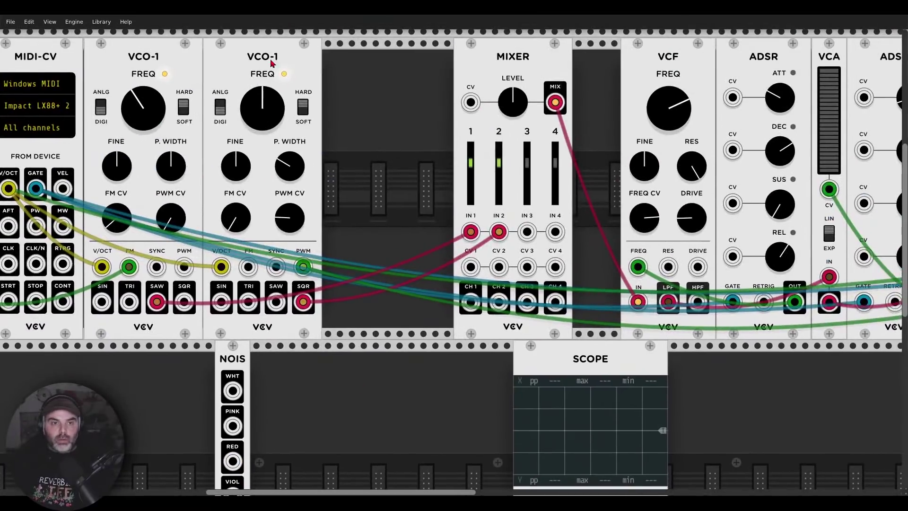
left_click_drag(235, 364, 330, 62)
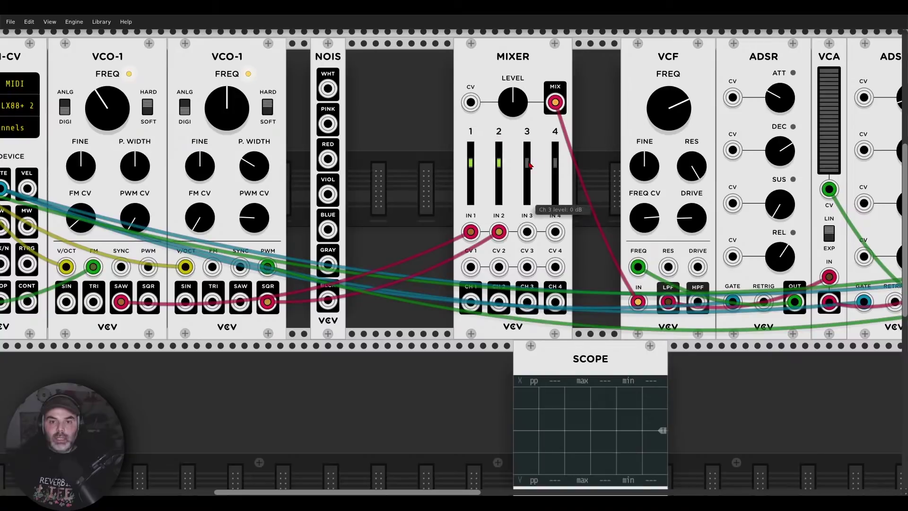
Pull the MIXER's channel 3 level fully down and patch the Noise module's WHT output into IN 3
left_click_drag(528, 163, 527, 197)
left_click_drag(328, 89, 527, 240)
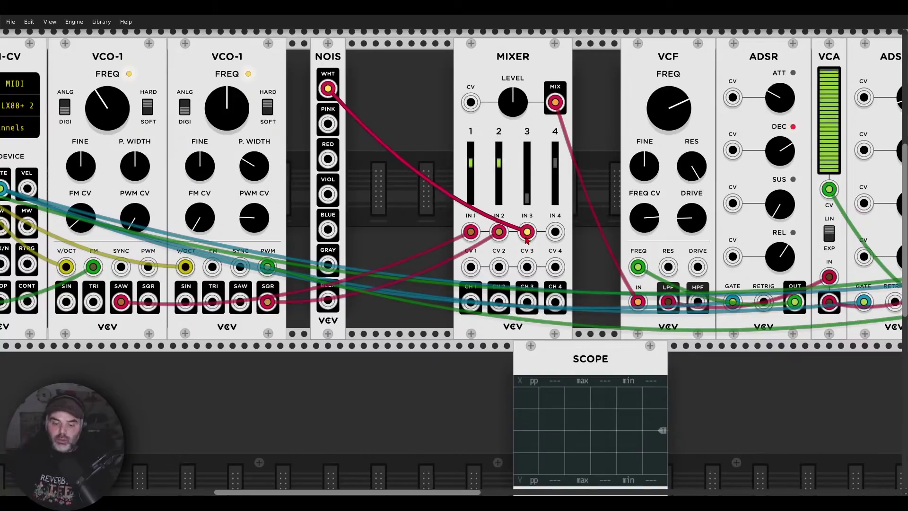
Retune the VCF with resonance at about 39.45%, a lower cutoff frequency and FREQ CV at about 55.6%
left_click_drag(706, 109, 302, 116)
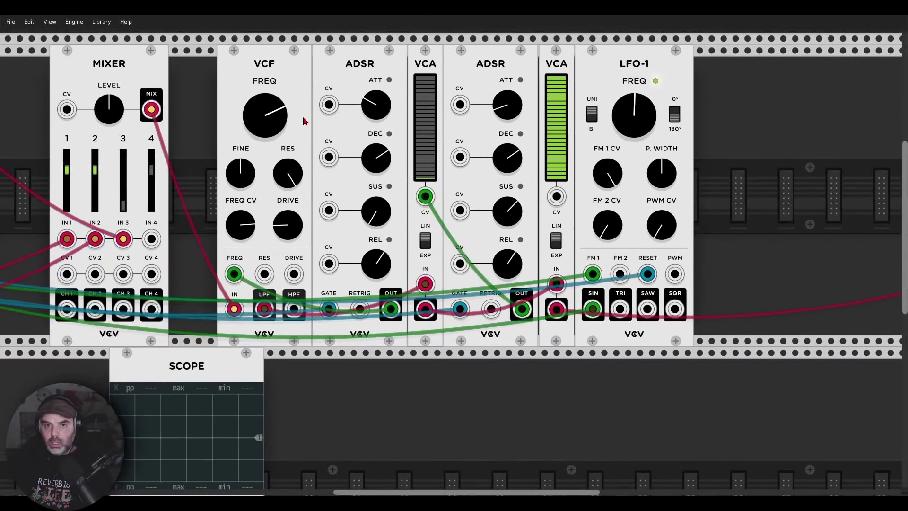
double_click(291, 174)
left_click_drag(291, 174, 684, 149)
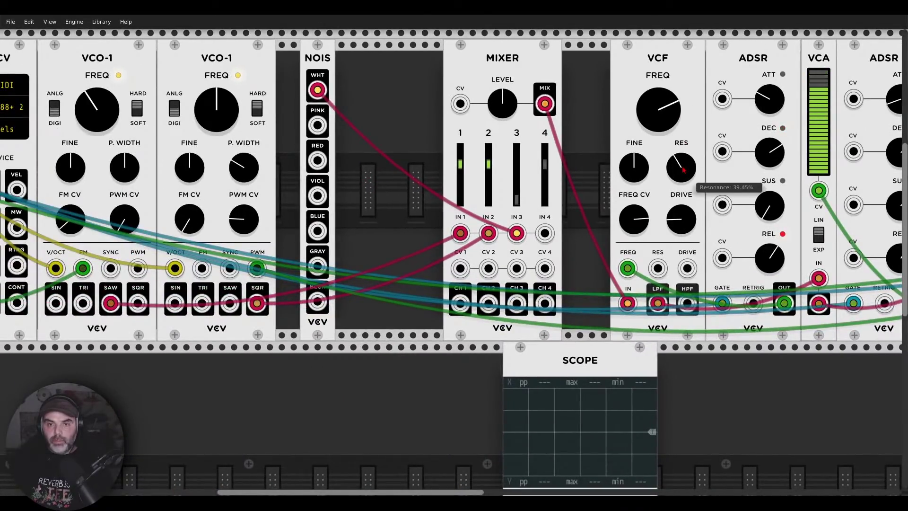
left_click_drag(633, 218, 633, 222)
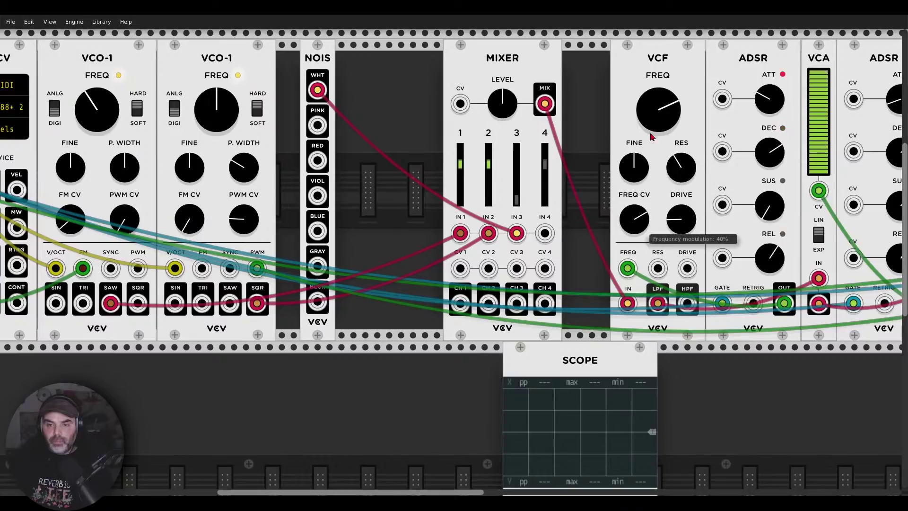
left_click_drag(658, 109, 658, 110)
left_click_drag(634, 220, 634, 218)
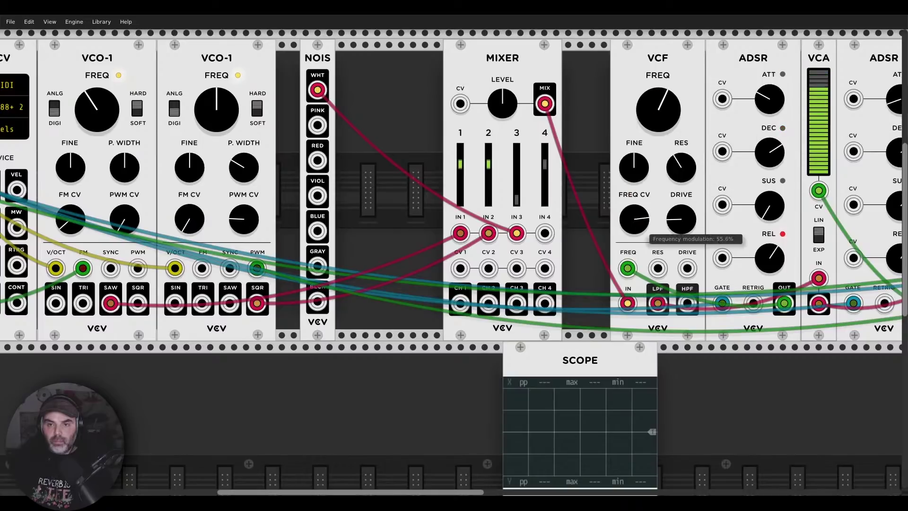
Raise the MIXER's channel 3 level to about -3.56 dB and increase the VCF's FREQ CV slightly
left_click_drag(516, 201, 516, 170)
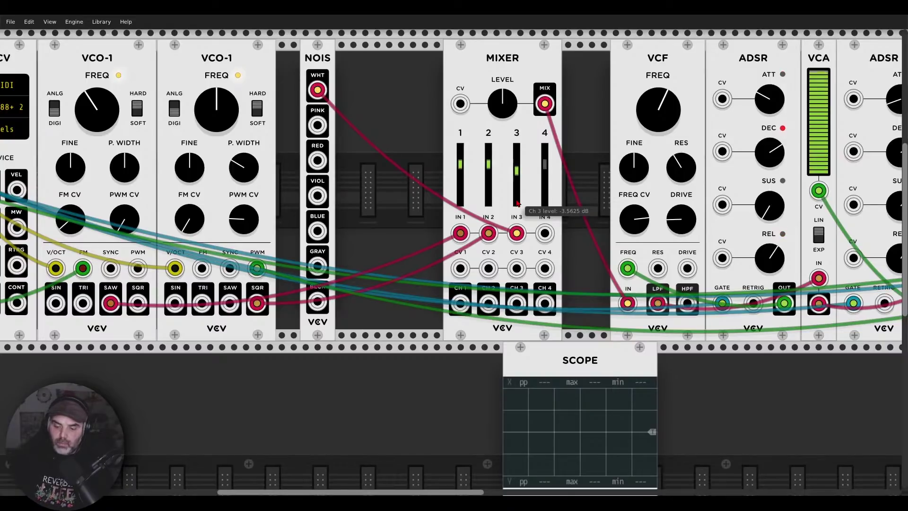
mouse_move(634, 224)
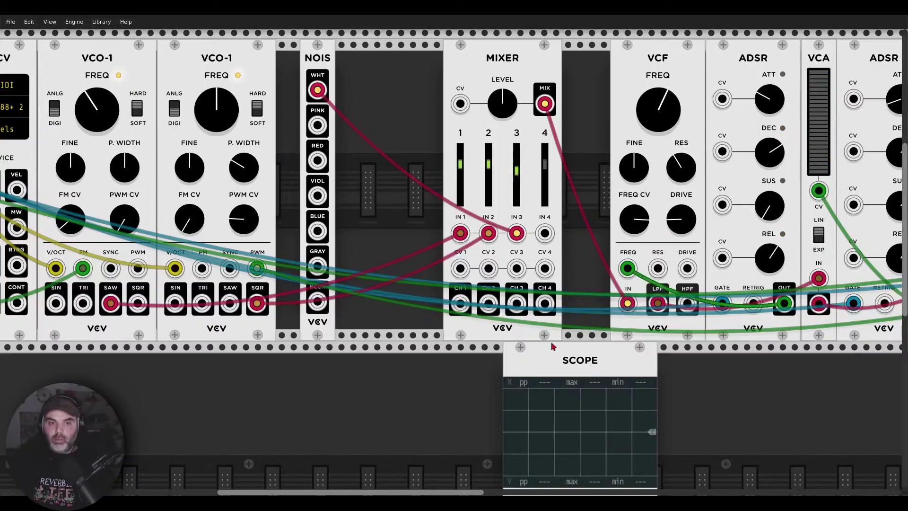
Move the LFO-2, MIDI-CV, VCO-1, Noise, MIXER and VCF modules together to close the gaps in the main row
scroll(175, 108, "down", 1)
scroll(182, 109, "down", 1)
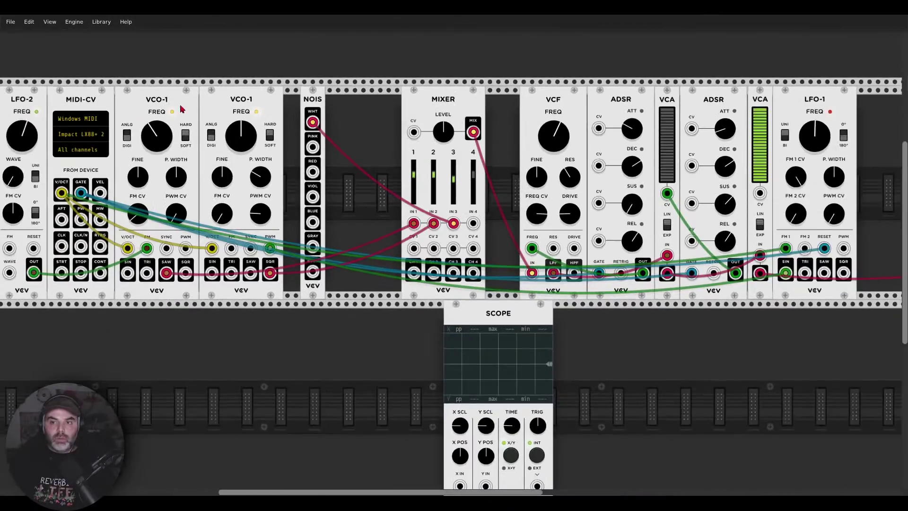
left_click_drag(37, 112, 163, 115)
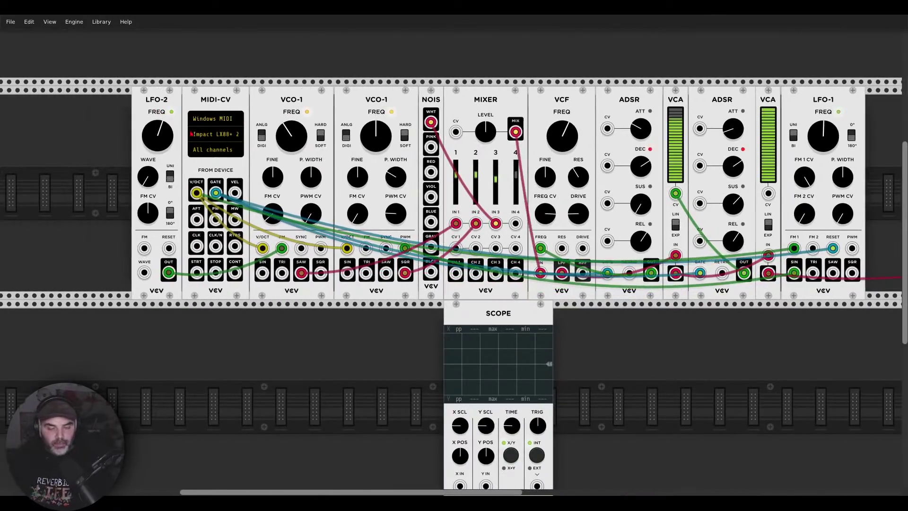
Lower the VCF's cutoff frequency and raise its FREQ CV amount
mouse_move(550, 218)
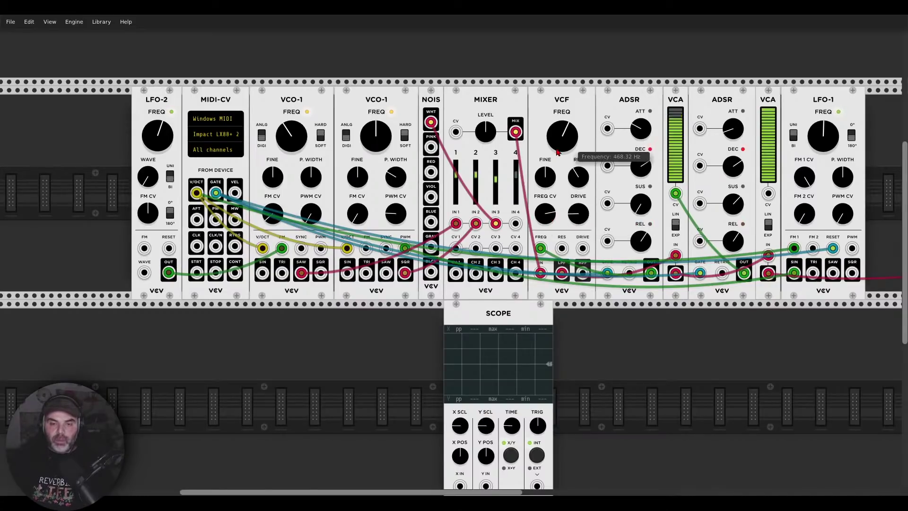
left_click_drag(563, 145, 563, 161)
mouse_move(547, 219)
scroll(547, 219, "up", 2)
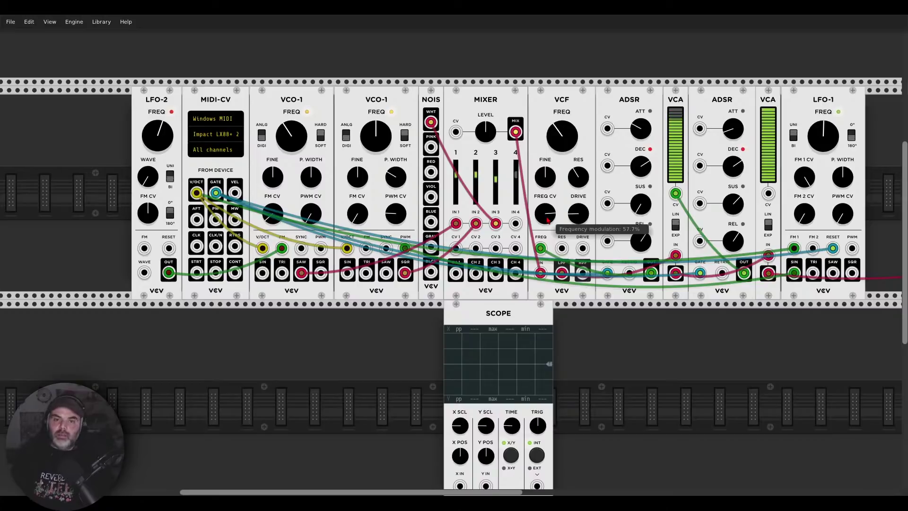
left_click_drag(546, 215, 546, 191)
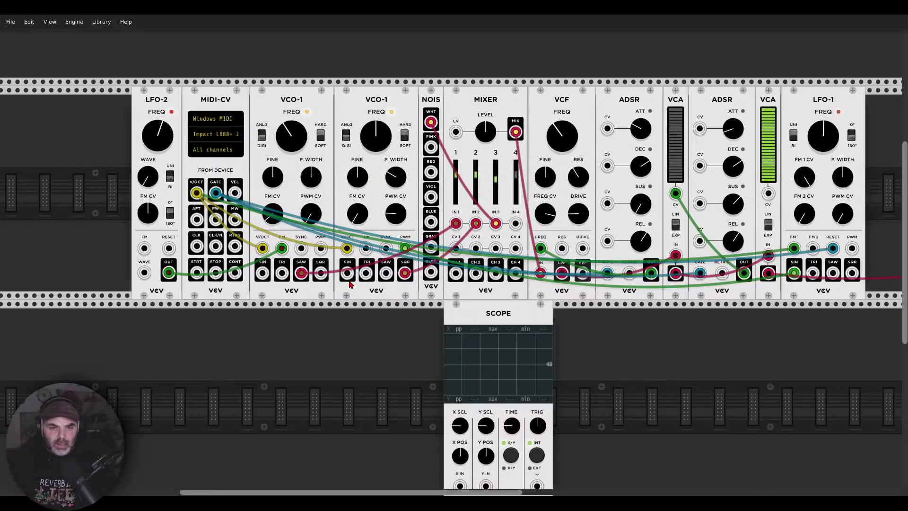
Patch LFO-2's OUT into the second VCO-1's FM input and raise that oscillator's FM CV slightly
left_click_drag(366, 248, 168, 274)
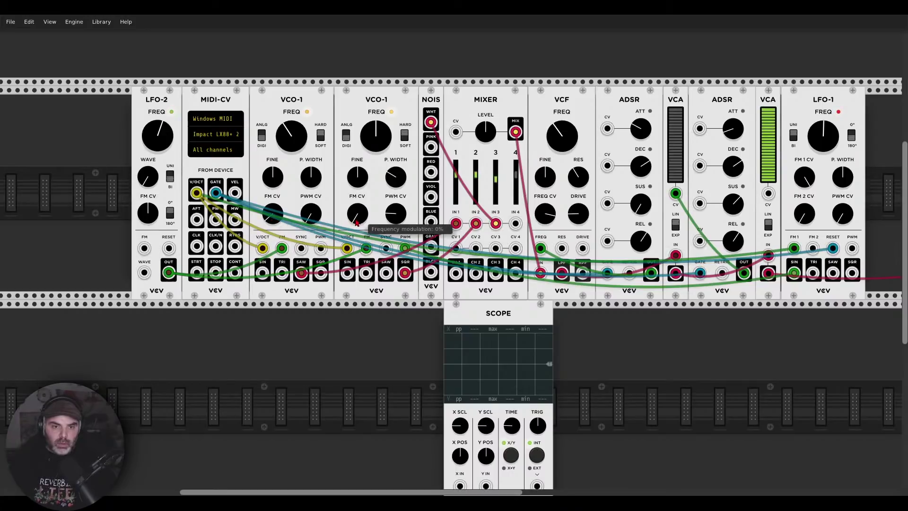
left_click_drag(358, 214, 357, 210)
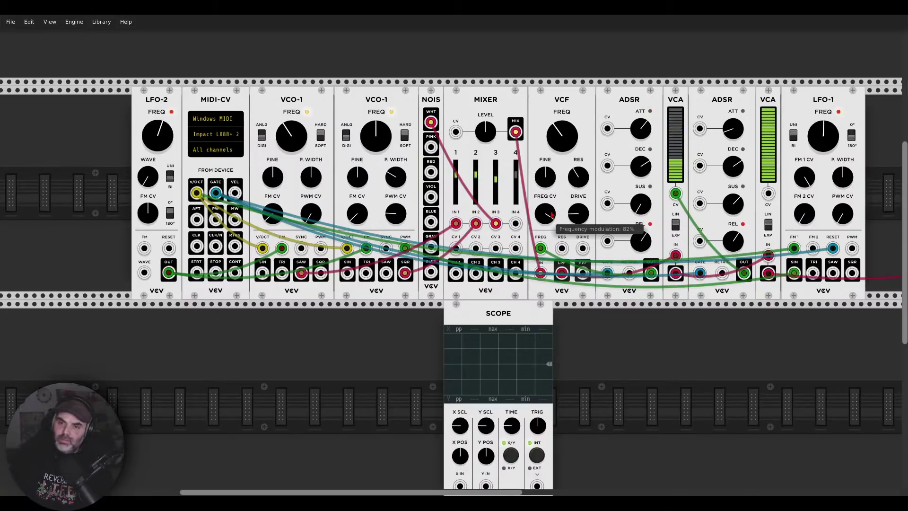
Lengthen the first ADSR's attack to about 847 ms and fine-tune the VCF's FREQ CV
mouse_move(646, 131)
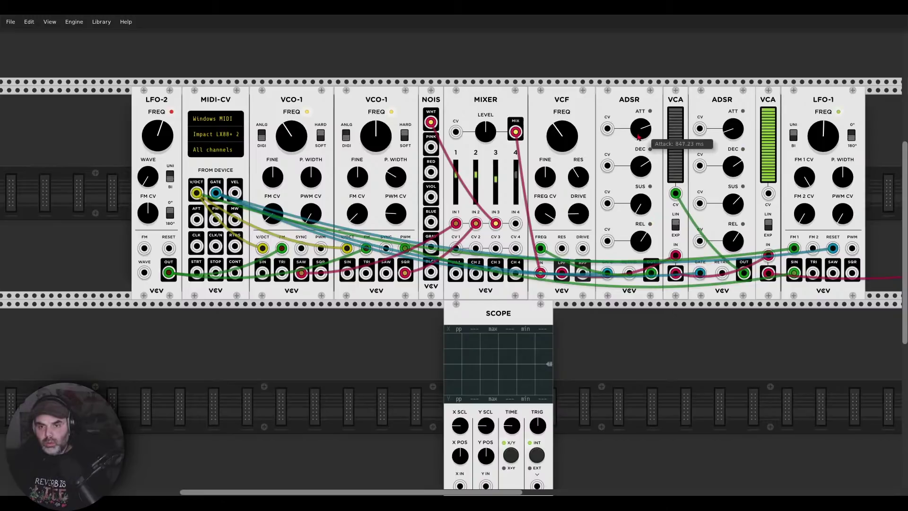
left_click_drag(547, 211, 547, 212)
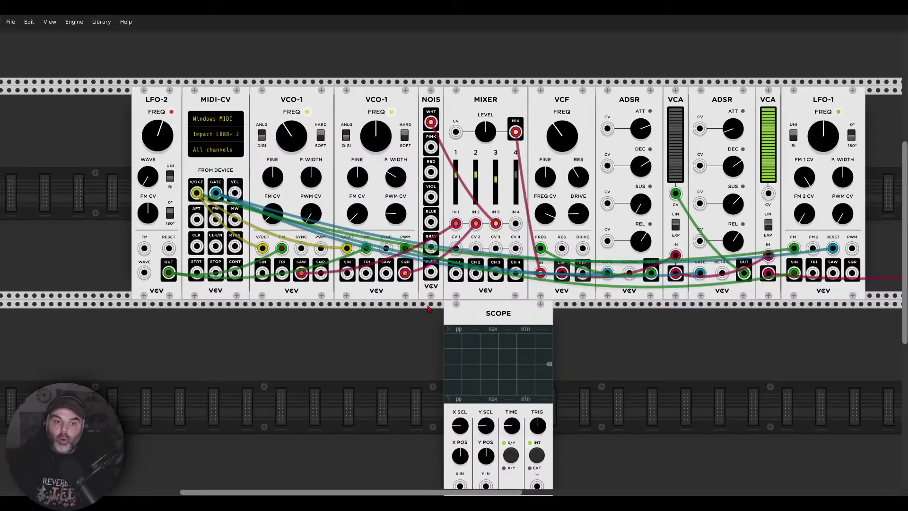
Disconnect LFO-2 from both VCO-1 FM inputs and patch the Noise module's WHT output into each of them instead
left_click_drag(282, 248, 353, 252)
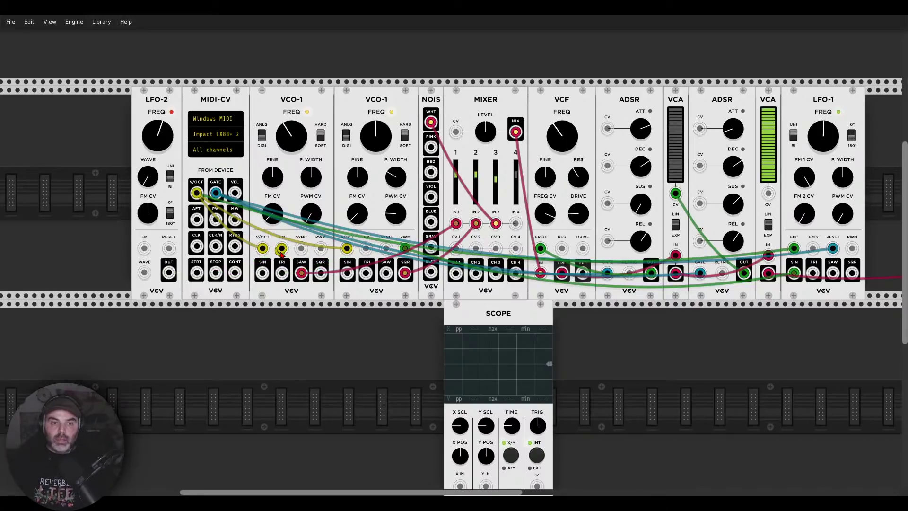
left_click_drag(282, 249, 430, 123)
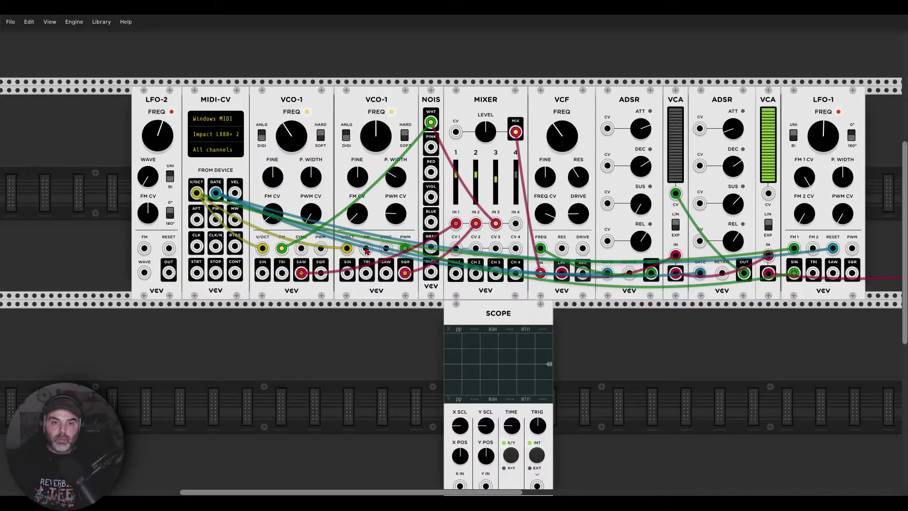
left_click_drag(367, 251, 431, 123)
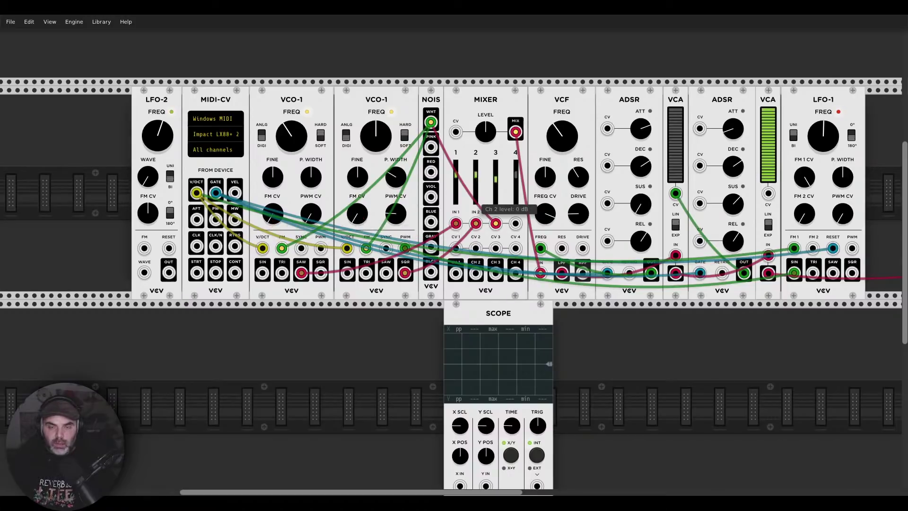
Pull MIXER channels 2 and 3 fully down, open the VCF's cutoff and vary the first VCO-1's FM CV to hear its noise modulation
left_click_drag(496, 181, 496, 202)
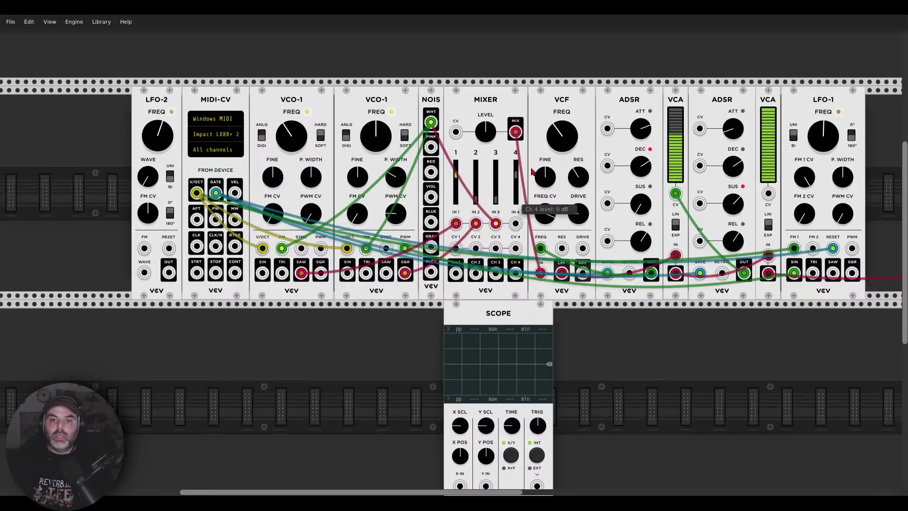
left_click_drag(562, 136, 562, 109)
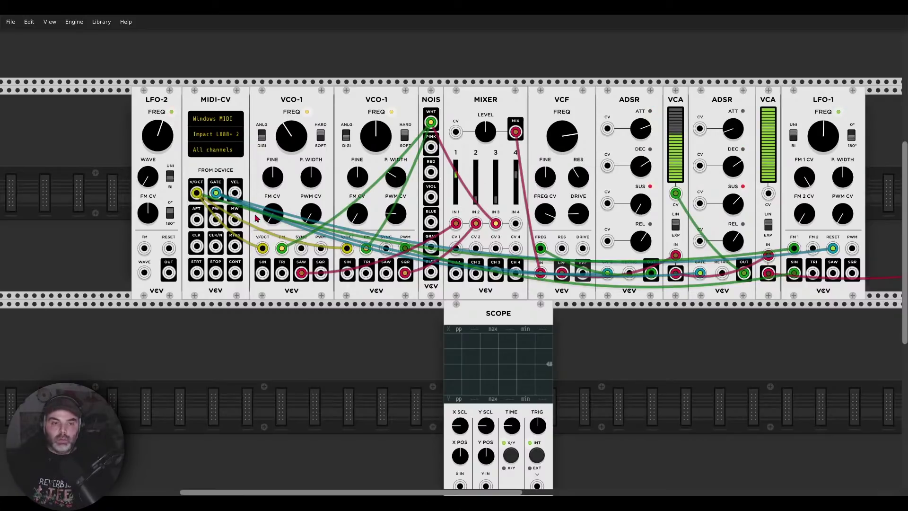
mouse_move(272, 213)
left_mouse_down()
mouse_move(272, 186)
mouse_move(277, 223)
left_mouse_up()
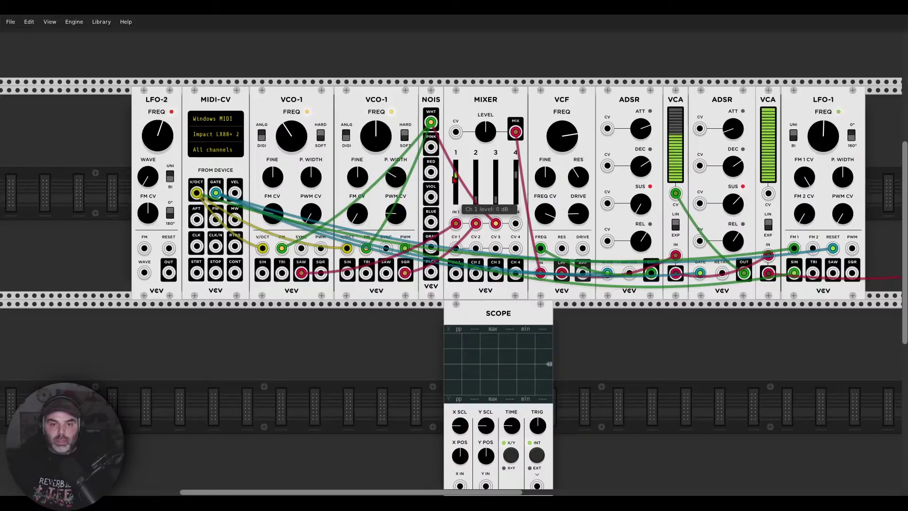
Swap MIXER channel 1 for channel 2 and set the second VCO-1's FM CV to about 21.3%
left_click_drag(455, 177, 481, 190)
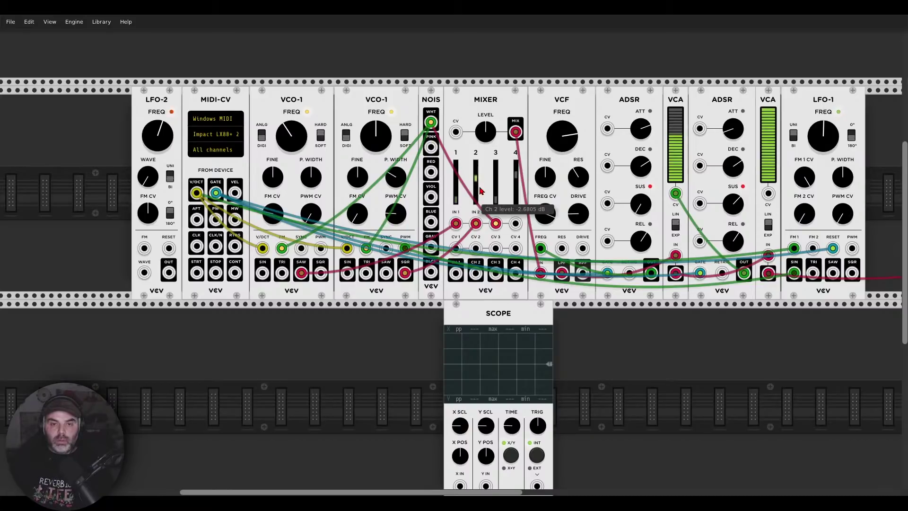
left_click_drag(357, 214, 357, 212)
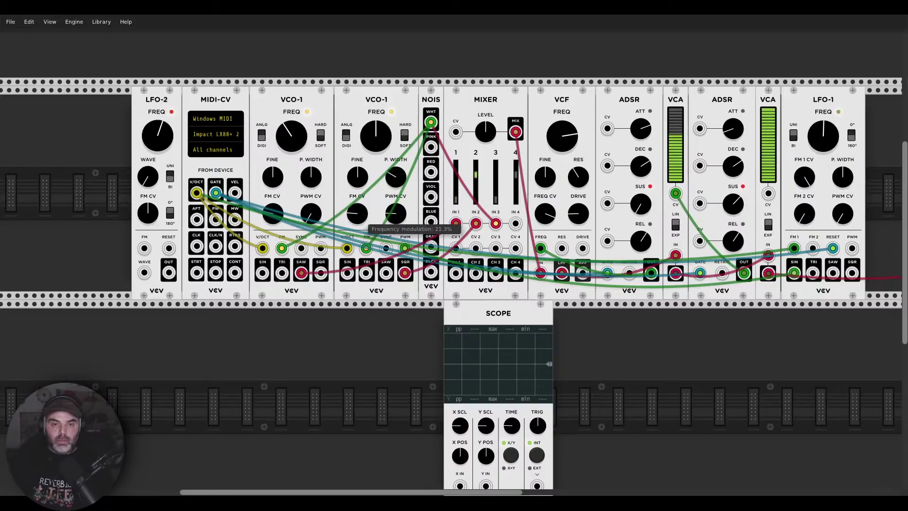
Restore the MIXER's channel 1 level to 0 dB and lower the VCF's cutoff frequency
left_click_drag(455, 200, 456, 191)
double_click(457, 191)
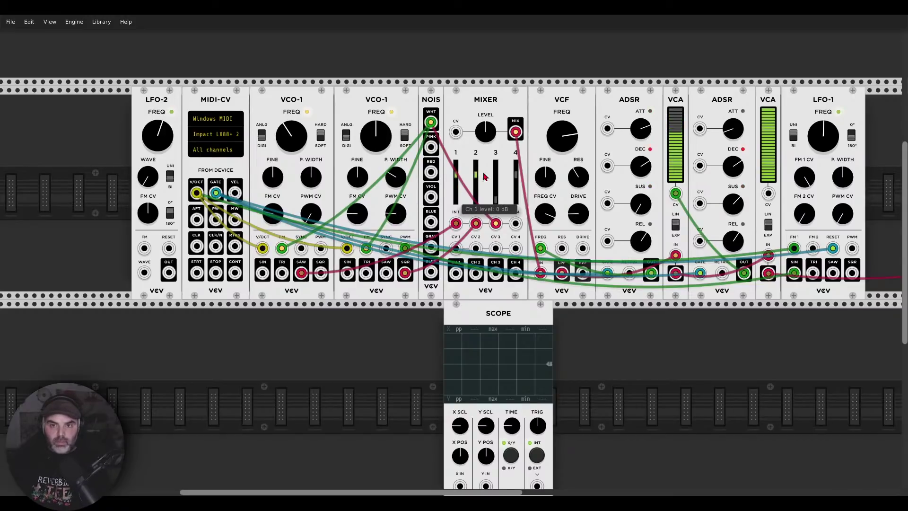
left_click_drag(558, 136, 557, 141)
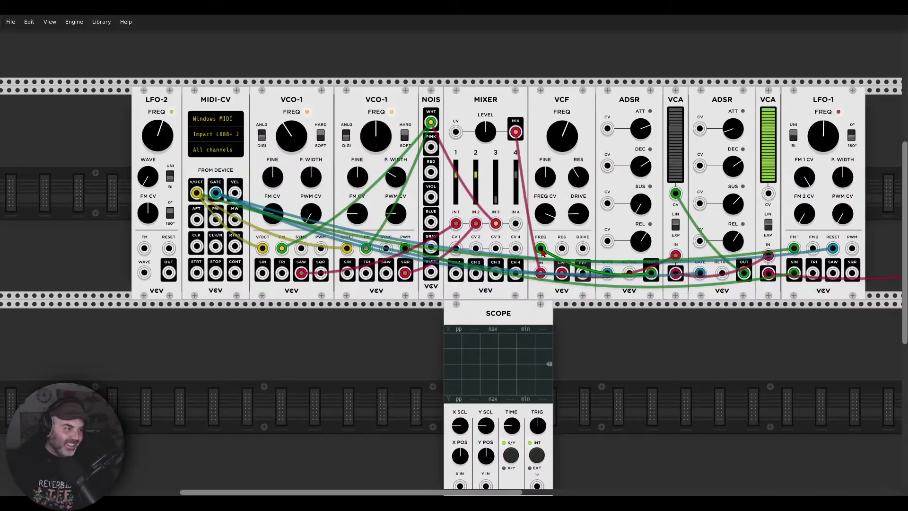
Shift the modules up to the VCF away from the first ADSR and add a second VCV MIXER in the gap
left_click_drag(589, 329, 621, 335)
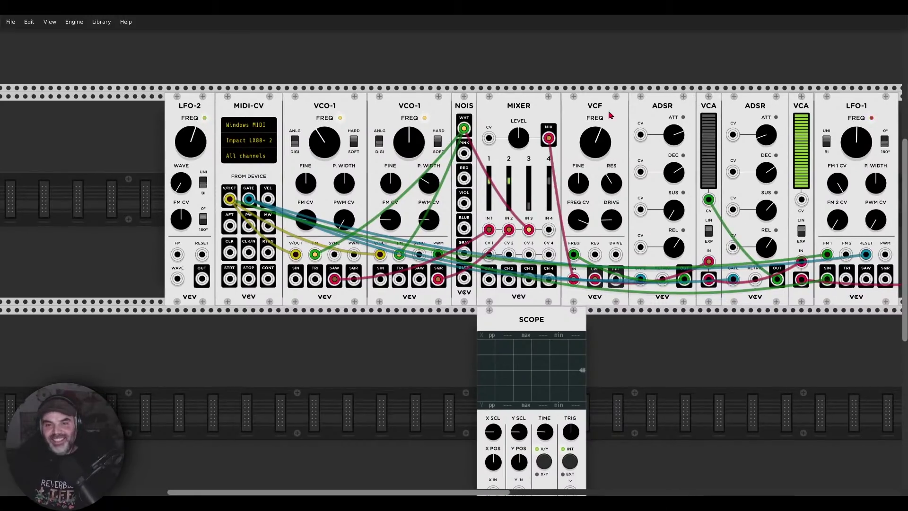
left_click_drag(608, 109, 499, 122)
right_click(549, 153)
type("mix")
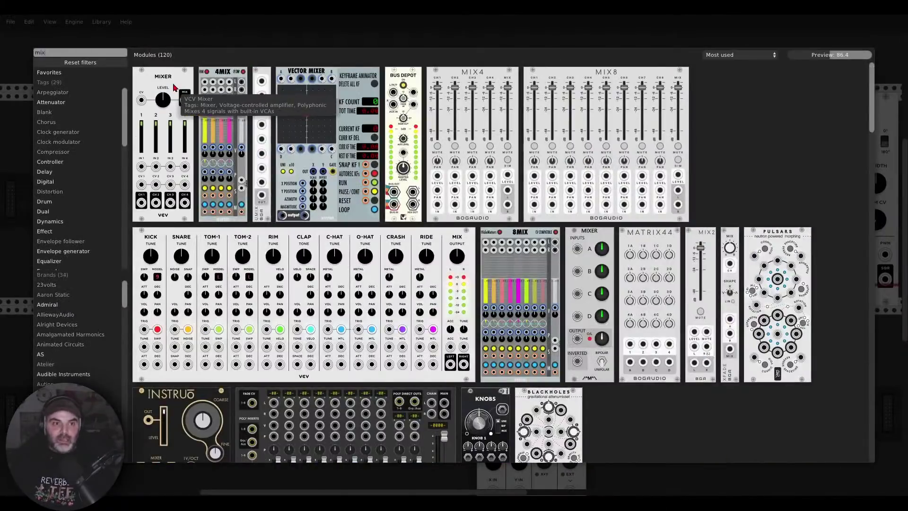
left_click_drag(173, 88, 575, 121)
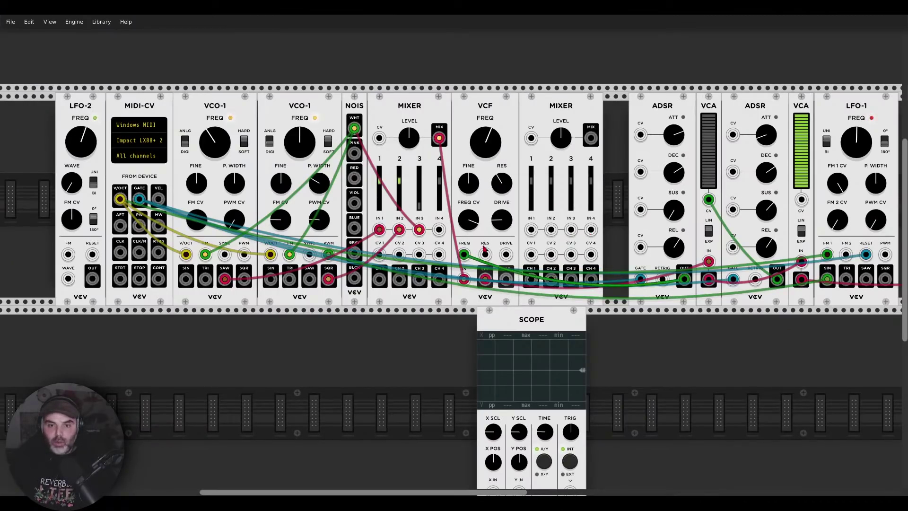
Move the first ADSR's cable from the VCF's FREQ input to the new MIXER's IN 1, and patch its MIX output into FREQ
left_click_drag(464, 255, 530, 230)
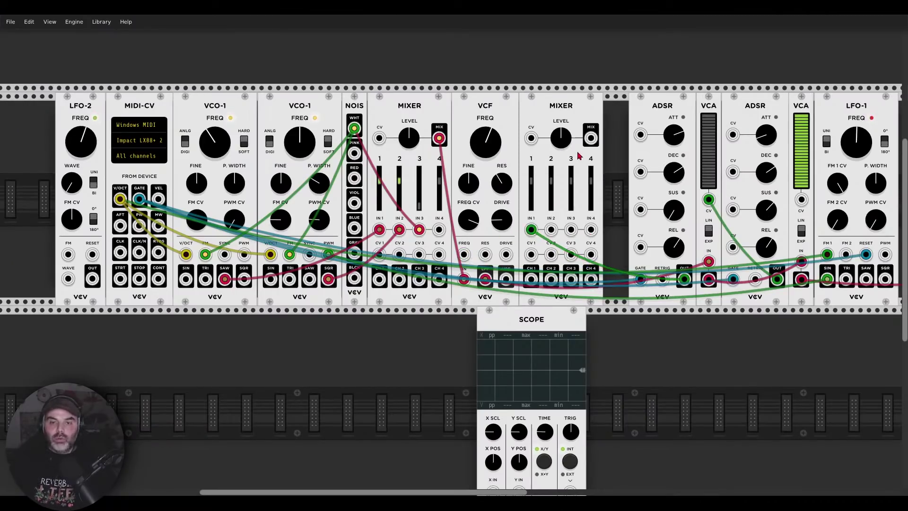
left_click_drag(591, 137, 464, 255)
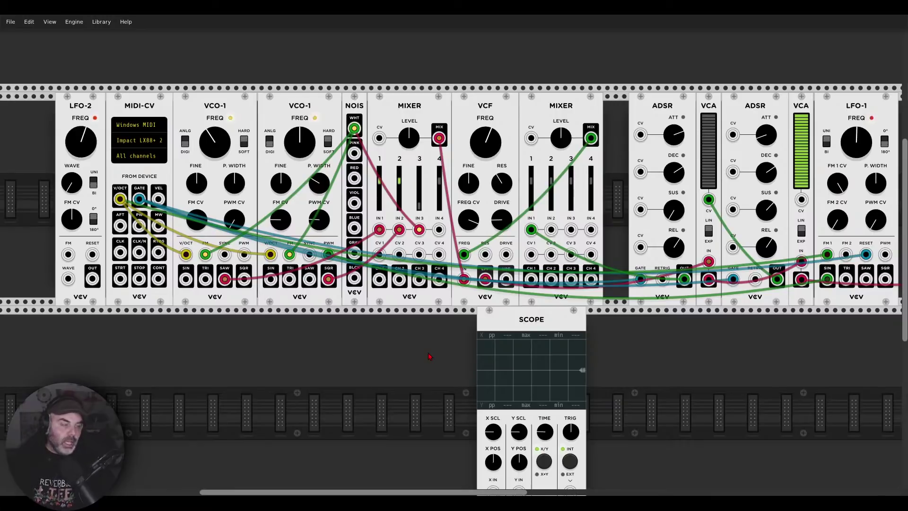
Add a Befaco RAMPAGE module to the row below the main patch and delete it again
scroll(429, 356, "down", 3)
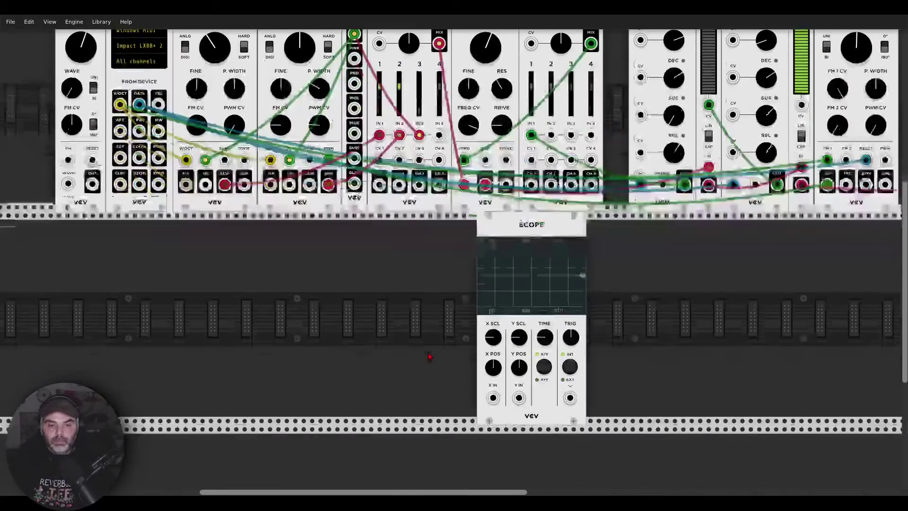
right_click(429, 356)
type("ram")
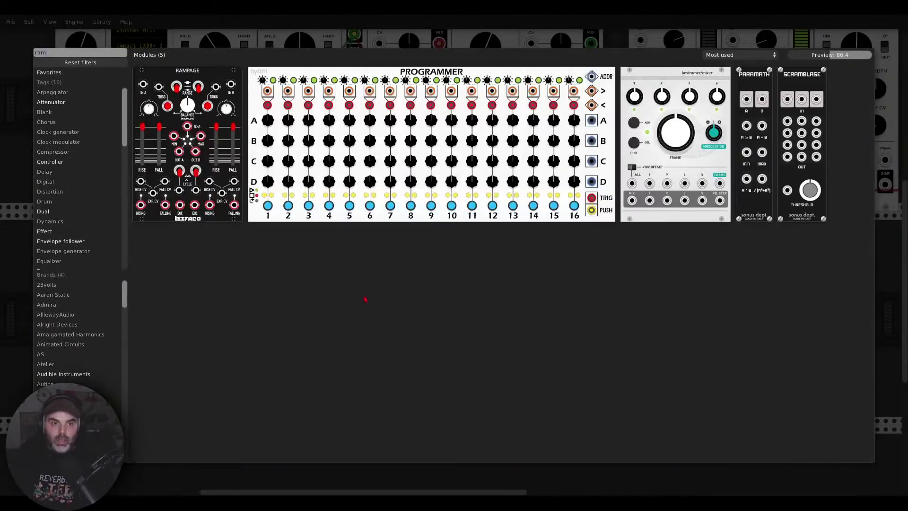
left_click(187, 99)
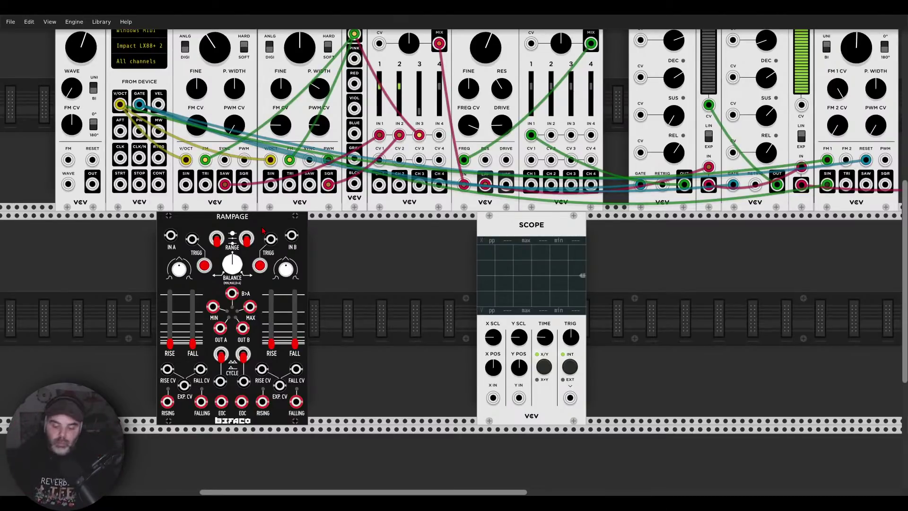
key("Delete")
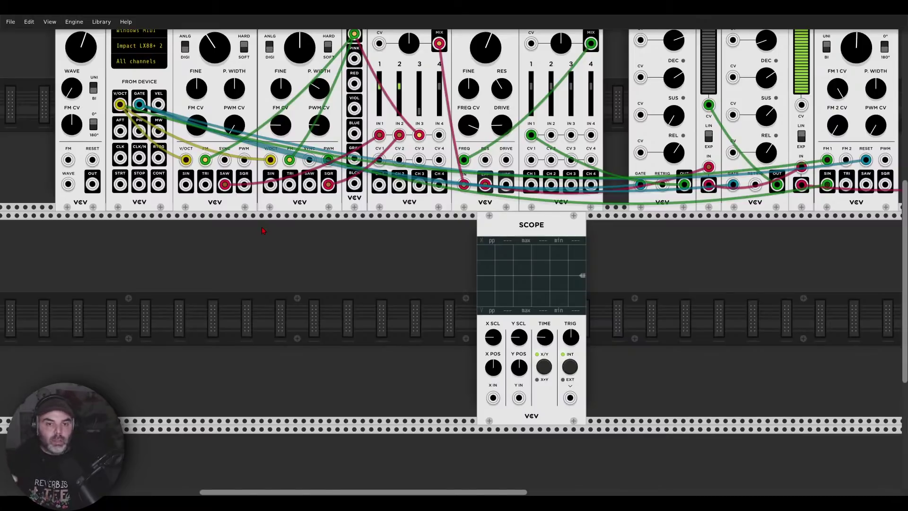
Find the stoermelder STRIP module in the library and place it in the row below the main patch
right_click(263, 231)
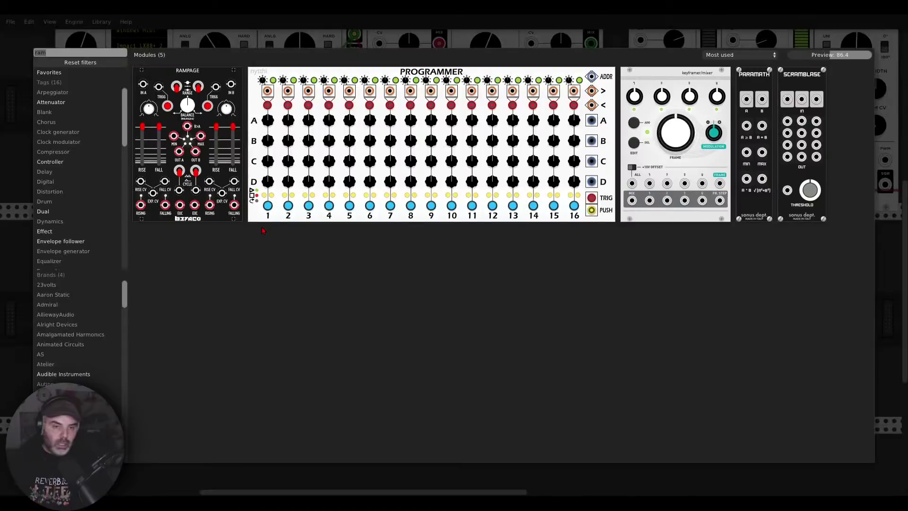
type("strip")
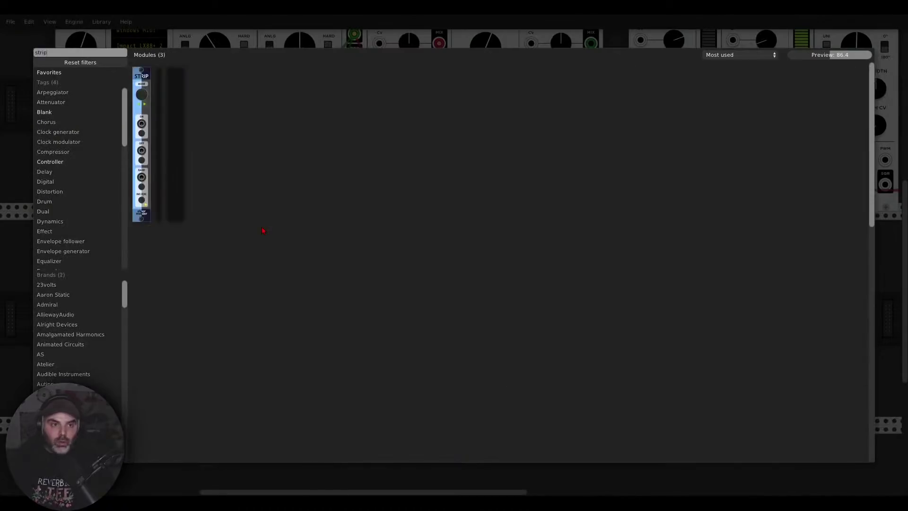
left_click_drag(141, 94, 218, 250)
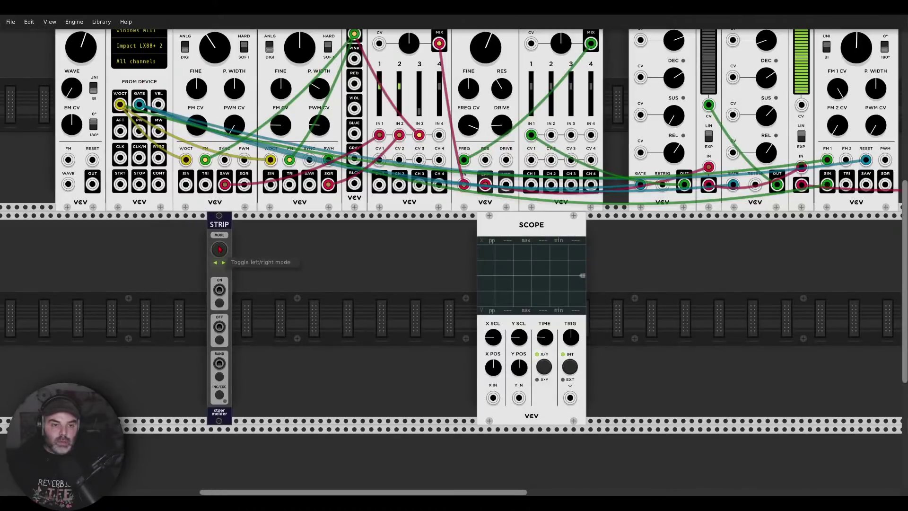
Delete the stoermelder STRIP module from the row below the main patch
right_click(215, 232)
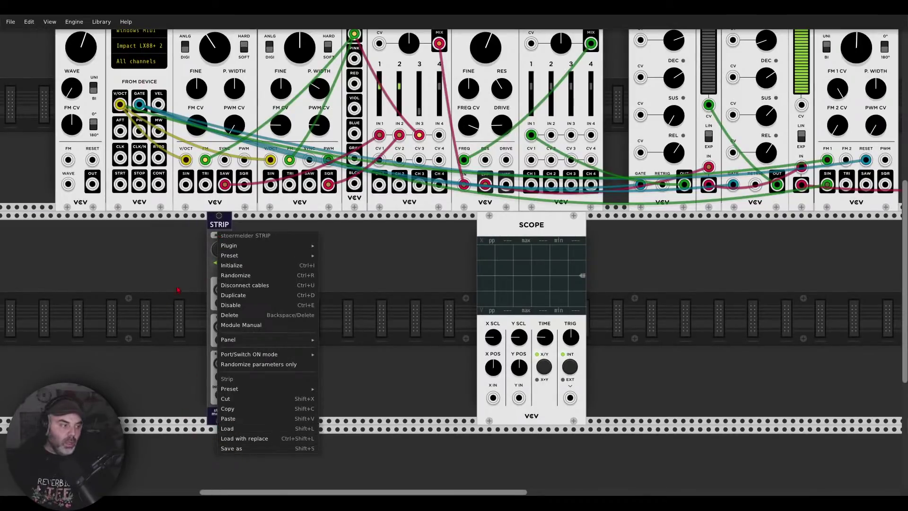
right_click(211, 229)
right_click(212, 229)
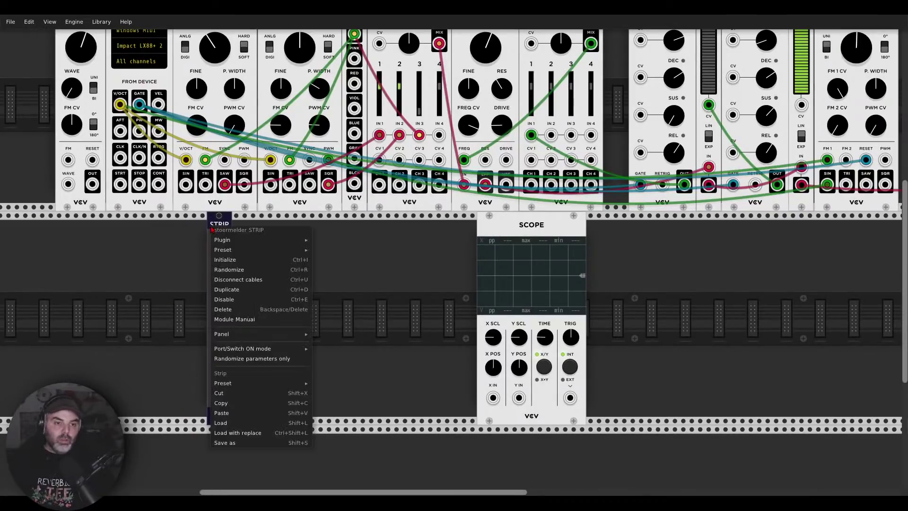
left_click(214, 309)
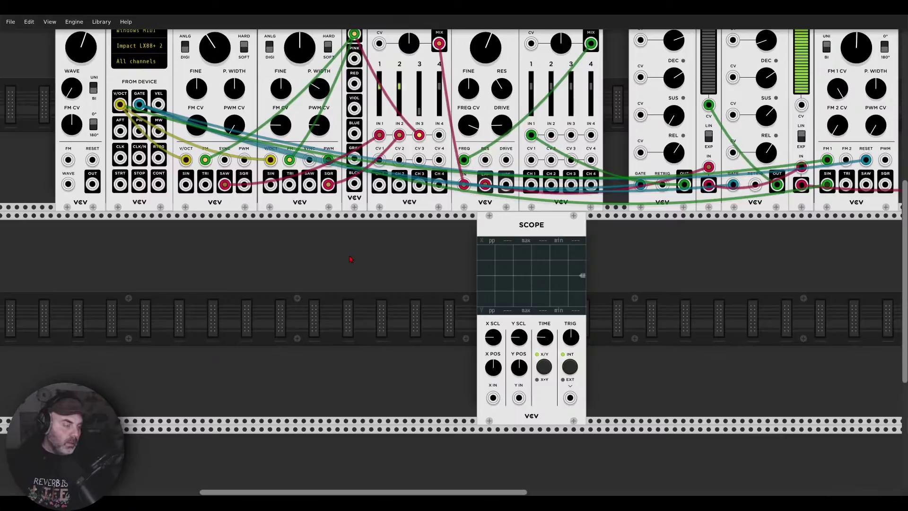
Patch the noise module's WHT output into the second MIXER's IN 2 and set its channel 2 level to about -10 dB
scroll(359, 256, "up", 4)
scroll(331, 331, "right", 4)
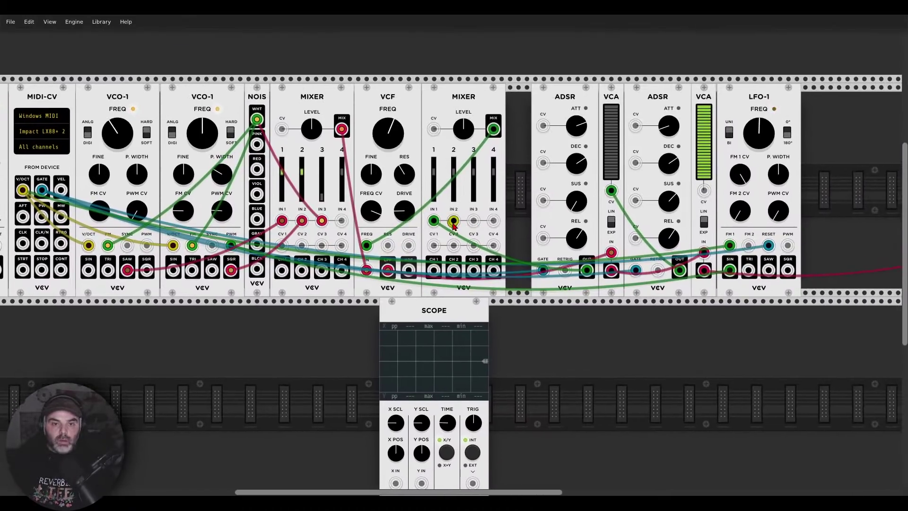
left_click_drag(453, 221, 257, 119)
left_click_drag(453, 176, 454, 178)
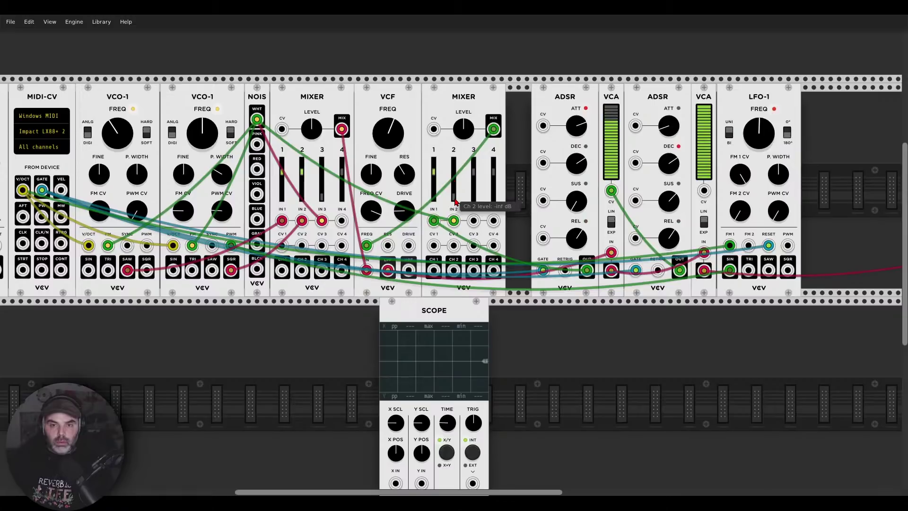
mouse_move(454, 201)
left_mouse_down()
mouse_move(453, 191)
mouse_move(455, 202)
left_mouse_up()
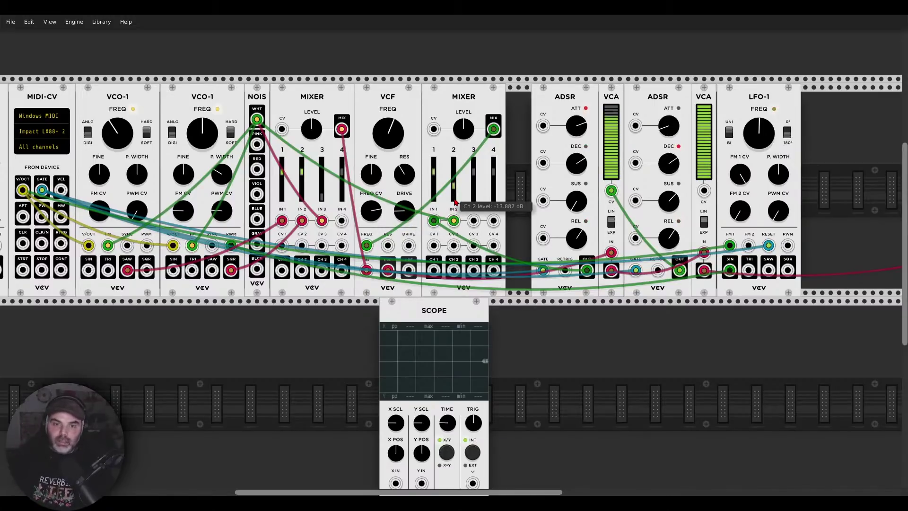
left_click_drag(455, 202, 456, 193)
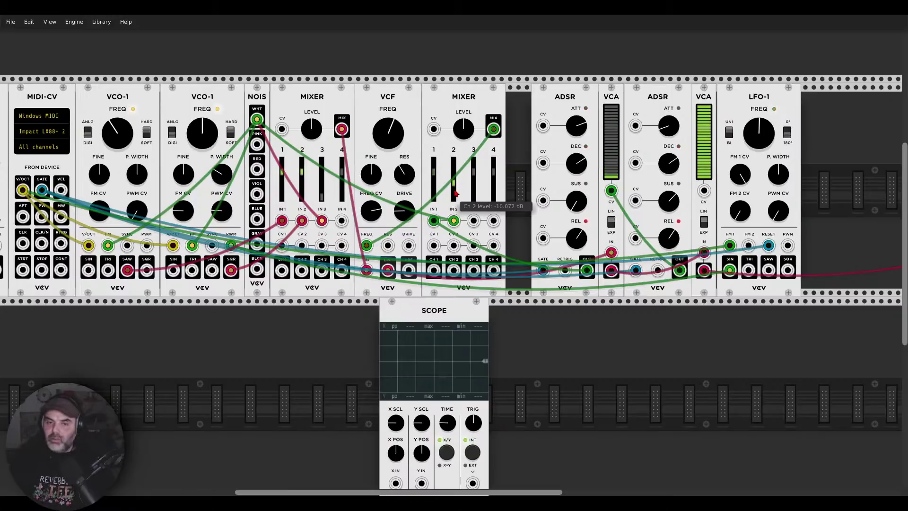
Remove the white noise cables from both VCO-1 FM inputs and set the second VCO-1's FM CV to 0%
scroll(337, 341, "left", 2)
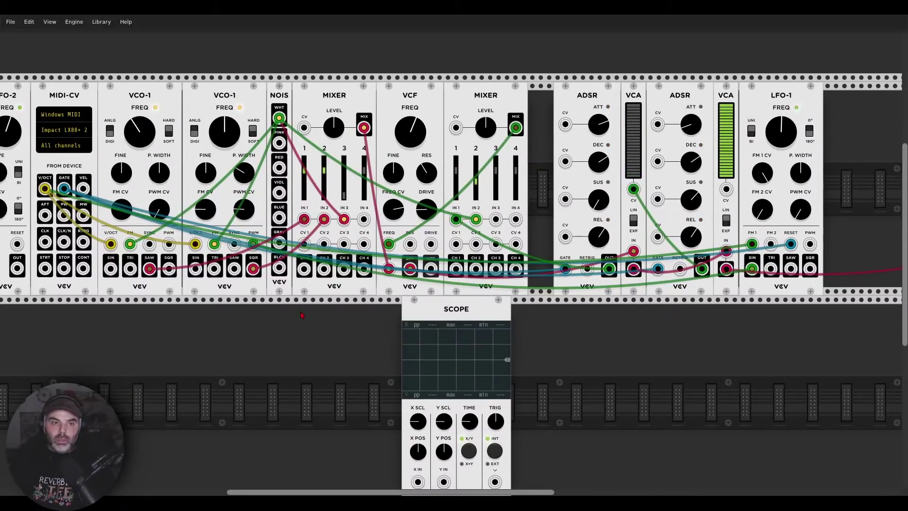
scroll(301, 315, "left", 4)
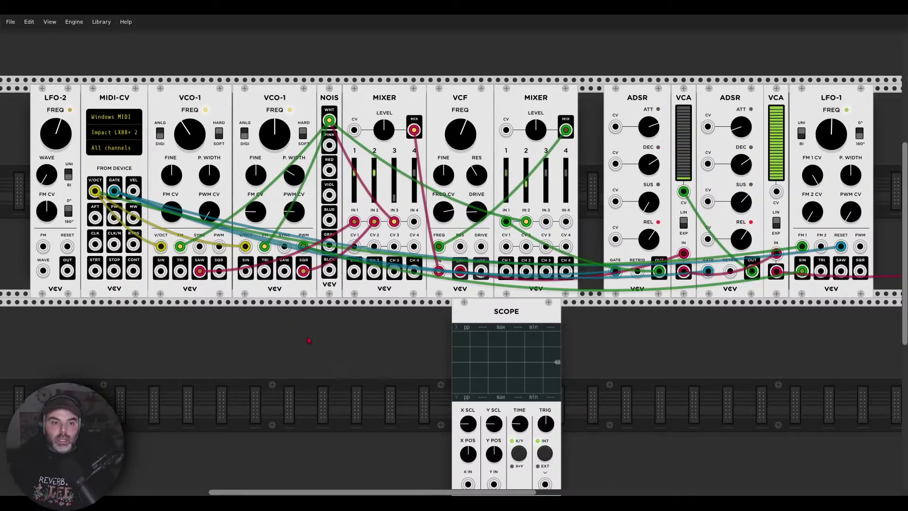
left_click_drag(264, 248, 184, 236)
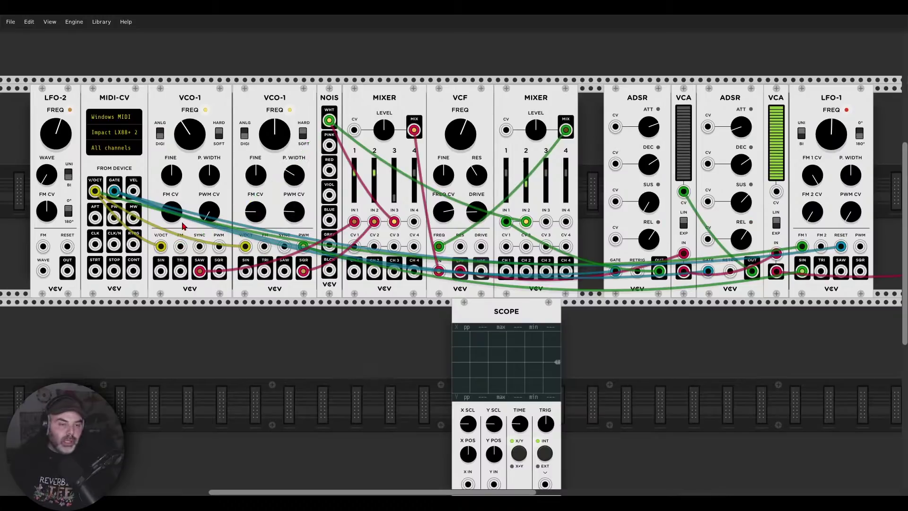
left_click_drag(256, 213, 256, 223)
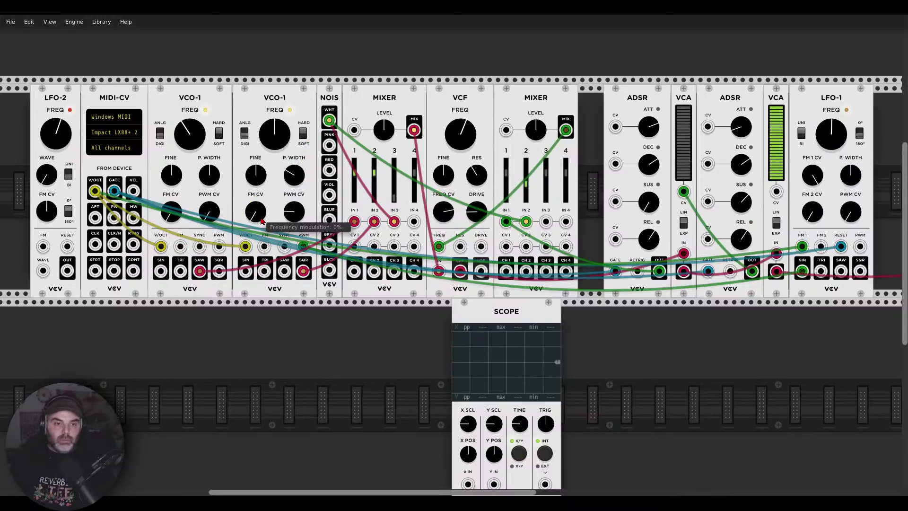
Patch LFO-2's OUT into the FM inputs of both VCO-1 modules and apply a slight FM CV amount
left_click_drag(67, 270, 180, 247)
left_click_drag(68, 270, 264, 246)
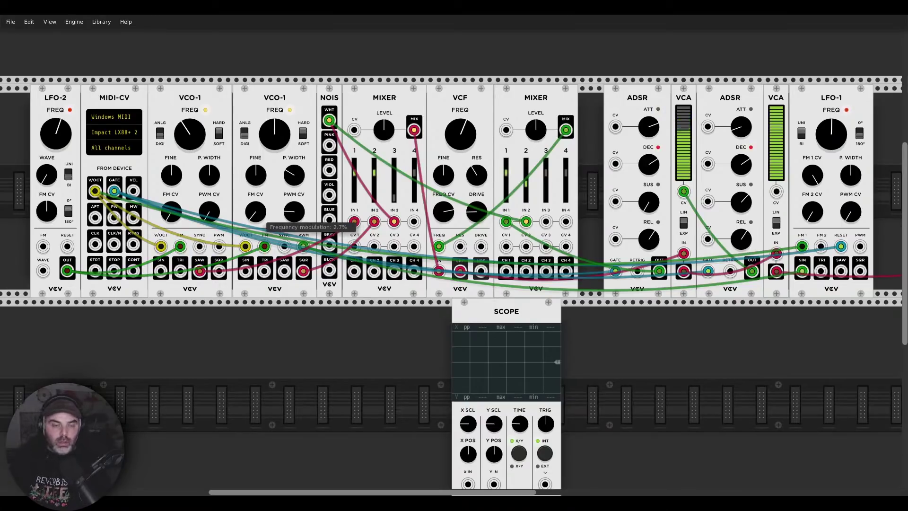
left_click_drag(172, 217, 172, 213)
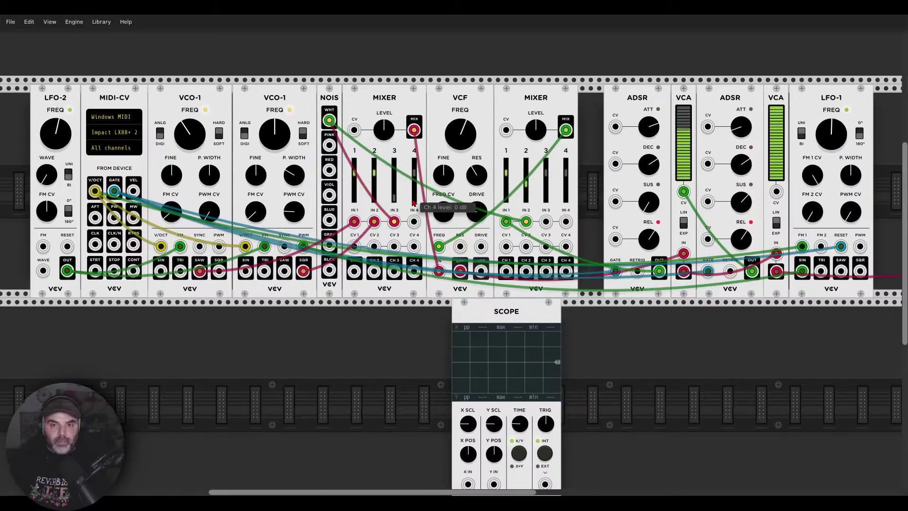
Fine-tune LFO-2's rate and the oscillators' FM depth, and set the VCF's frequency to about 640 Hz
left_click_drag(464, 145, 463, 138)
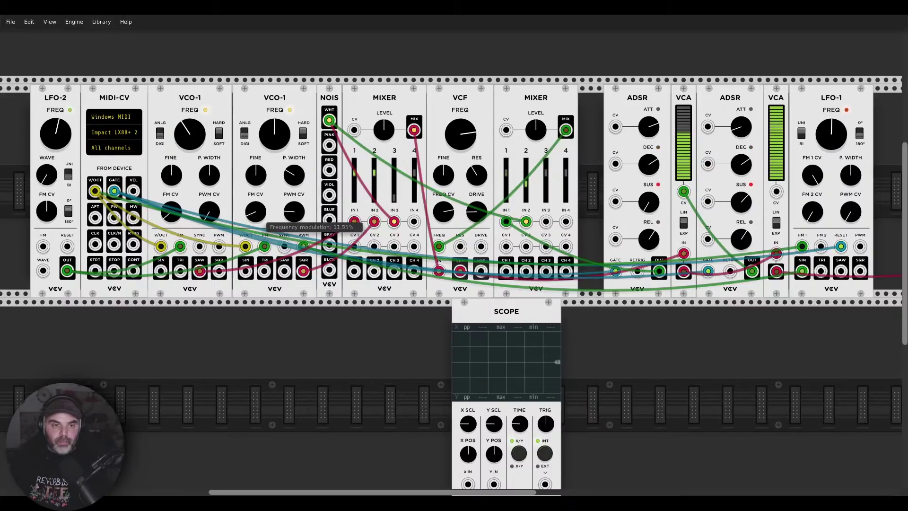
left_click_drag(73, 137, 73, 134)
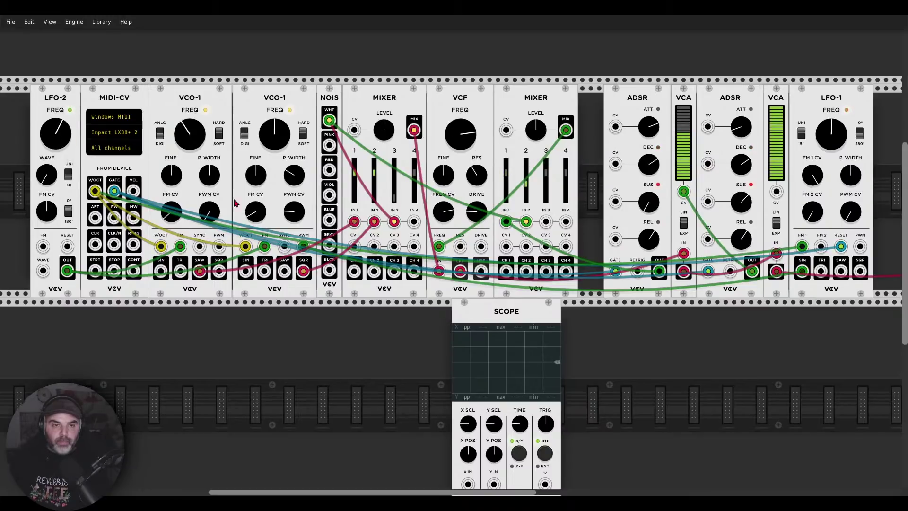
left_click_drag(171, 211, 171, 209)
left_click_drag(472, 133, 472, 128)
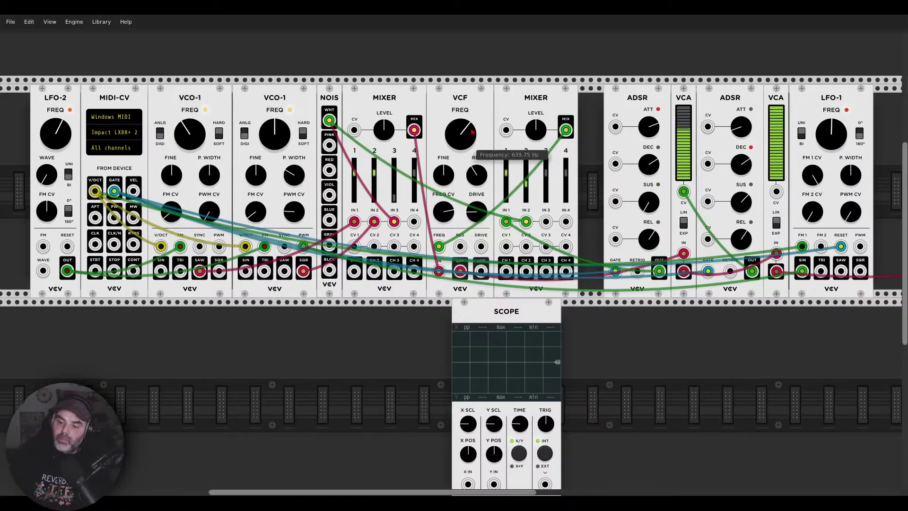
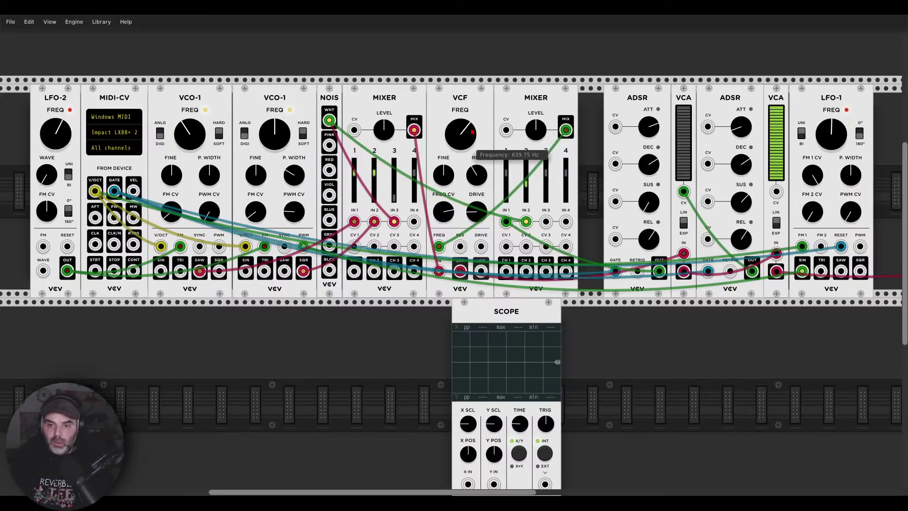
Find the VCV ADSR in the module library and place one beside the SCOPE in the row below the main patch
right_click(641, 345)
type("adsr")
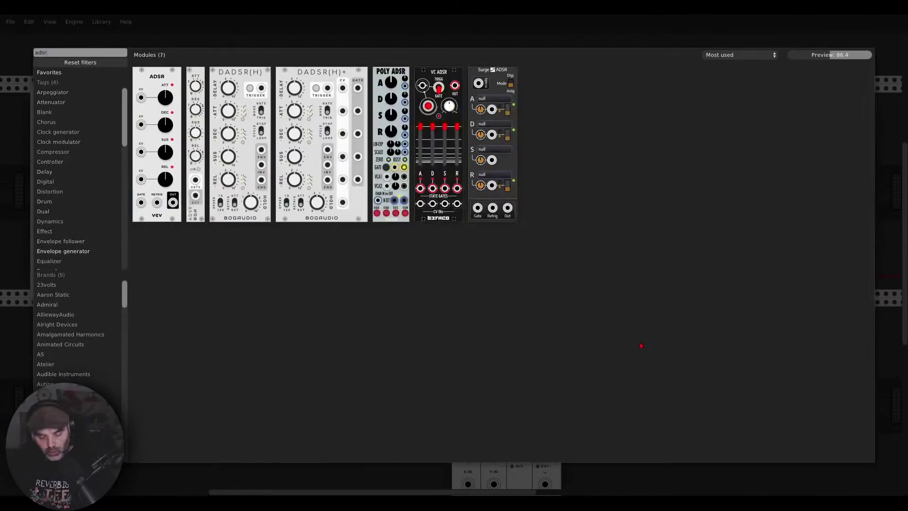
left_click(163, 118)
scroll(556, 307, "down", 4)
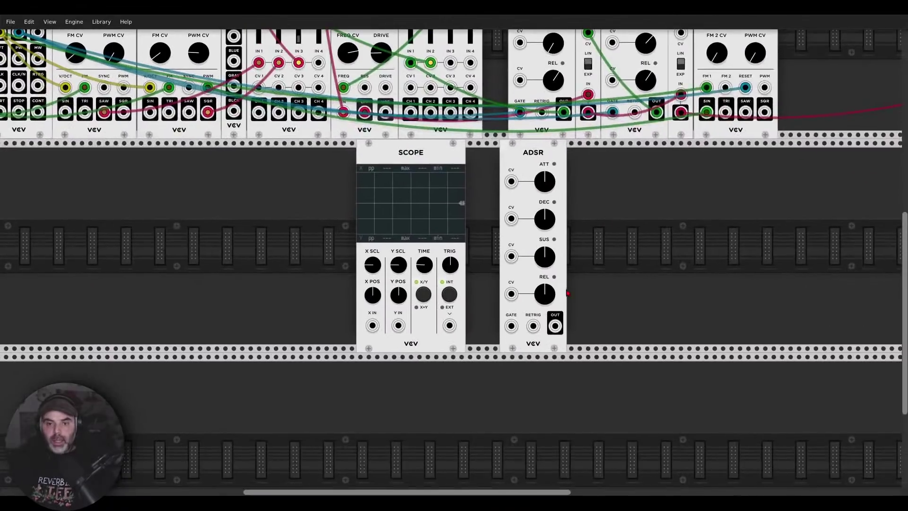
scroll(556, 307, "up", 3)
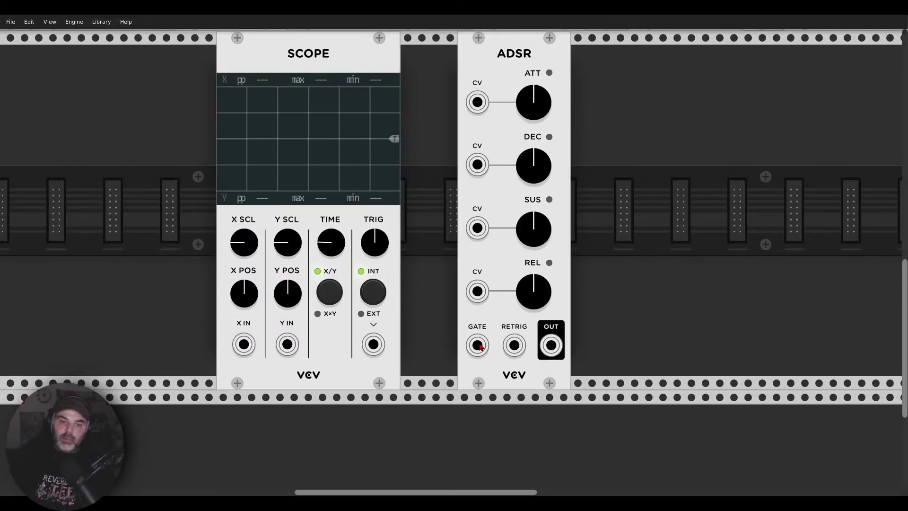
Set the main patch's MIDI-CV device to (No device)
scroll(188, 245, "up", 10)
scroll(187, 245, "left", 5)
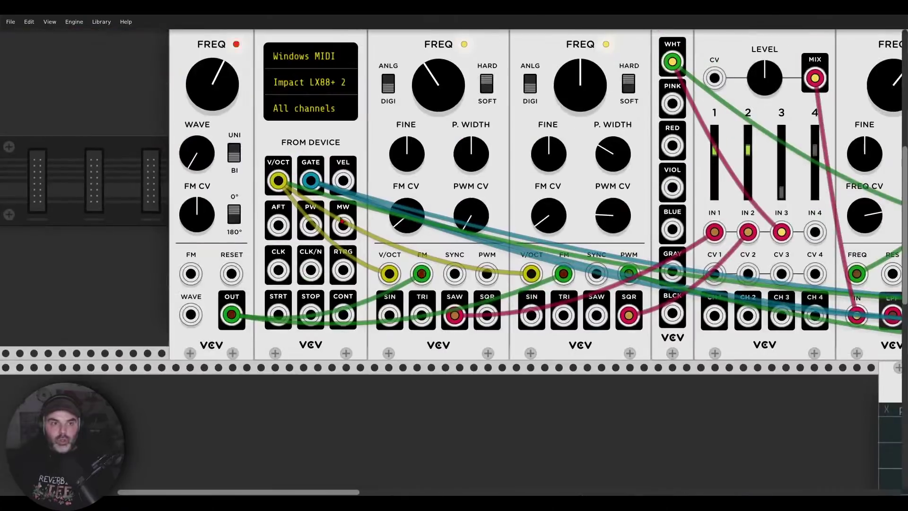
left_click(290, 89)
left_click(300, 106)
Add a second VCV MIDI-CV beside the SCOPE and set its MIDI device to Impact LX88+ 2
scroll(640, 285, "down", 10)
scroll(641, 284, "right", 10)
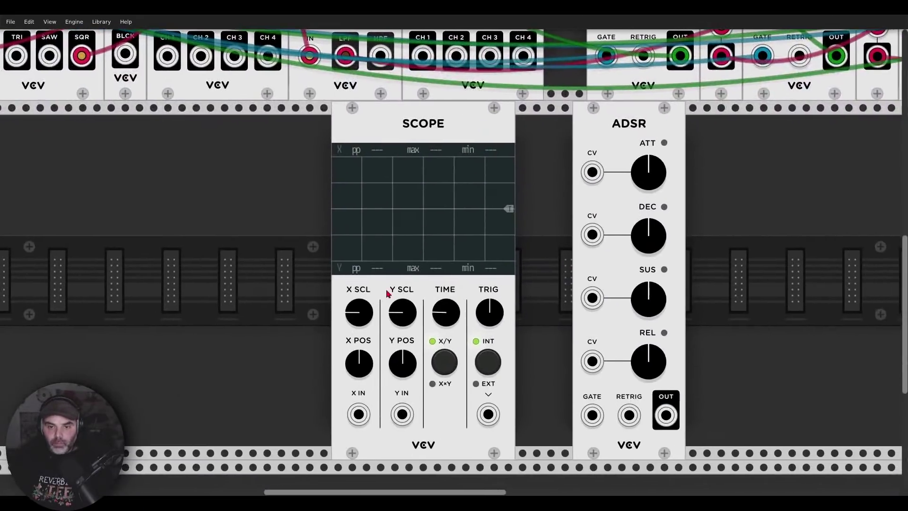
right_click(310, 286)
type("midi")
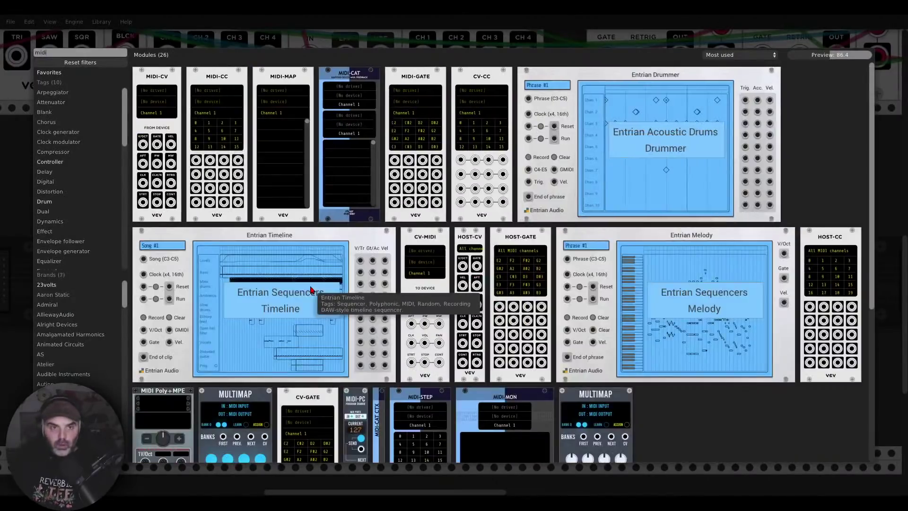
left_click(157, 137)
left_click(282, 188)
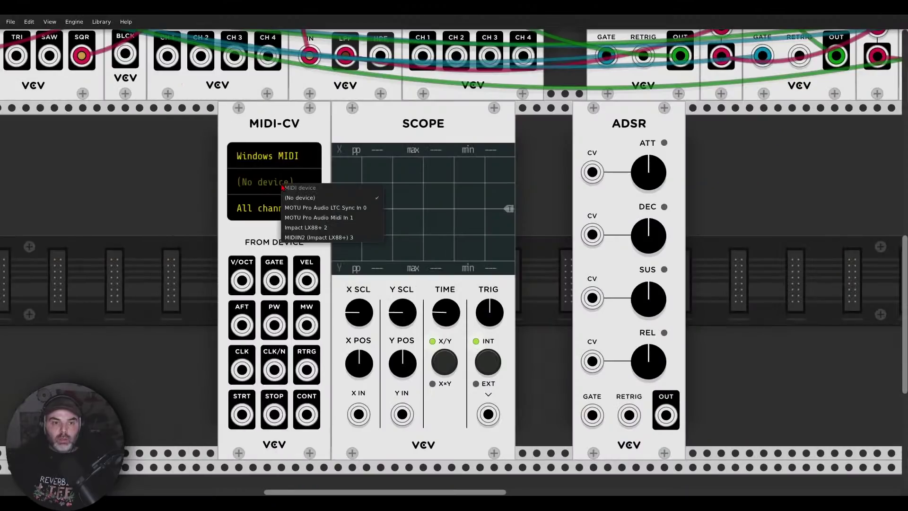
left_click(291, 229)
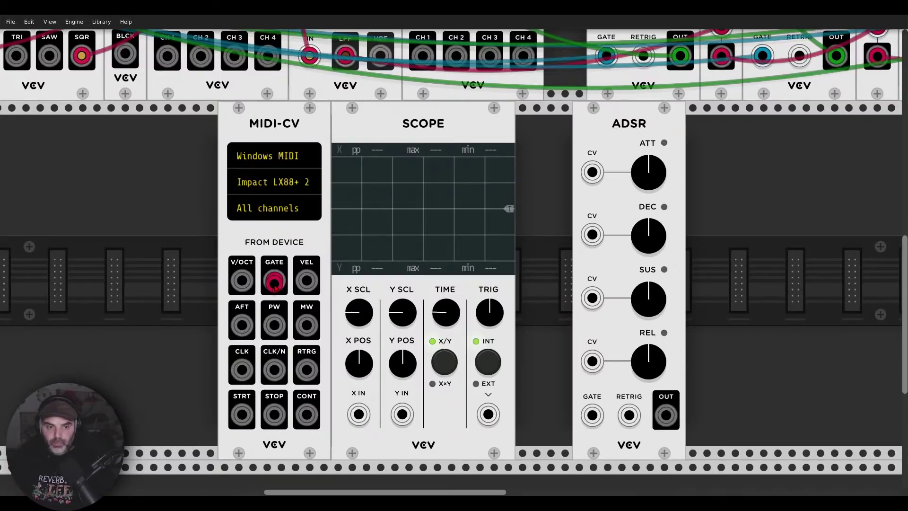
Patch the new MIDI-CV's GATE and RTRG into the new ADSR's GATE and RETRIG, and the ADSR's OUT into the SCOPE's X IN
left_click_drag(274, 280, 592, 415)
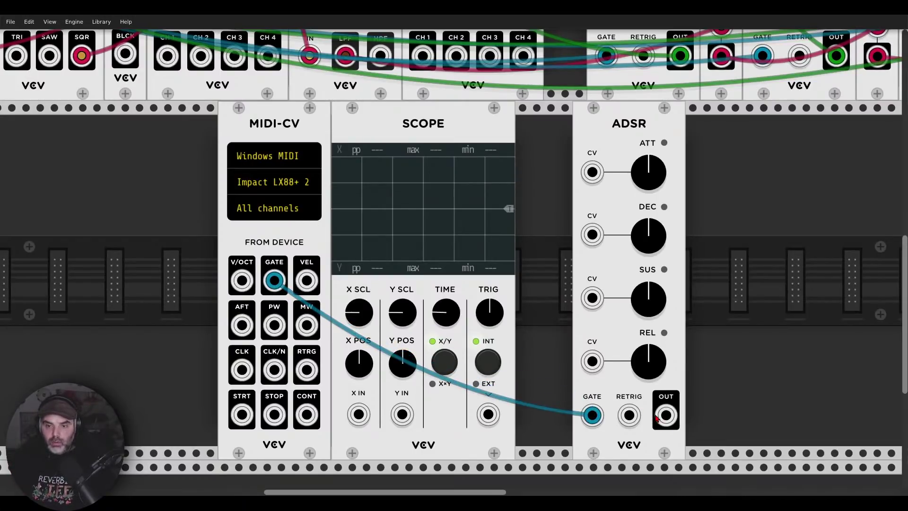
mouse_move(666, 415)
left_mouse_down()
mouse_move(558, 376)
mouse_move(672, 414)
mouse_move(446, 407)
mouse_move(358, 415)
left_mouse_up()
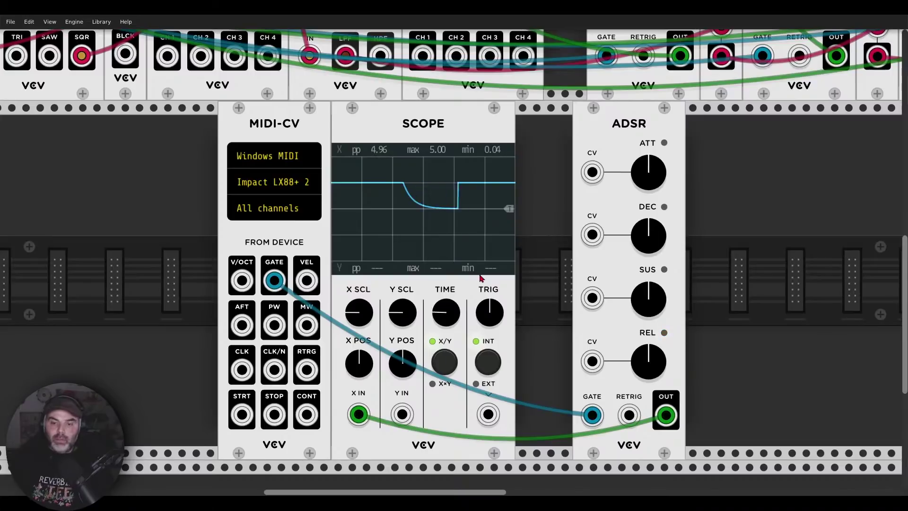
left_click_drag(628, 415, 306, 369)
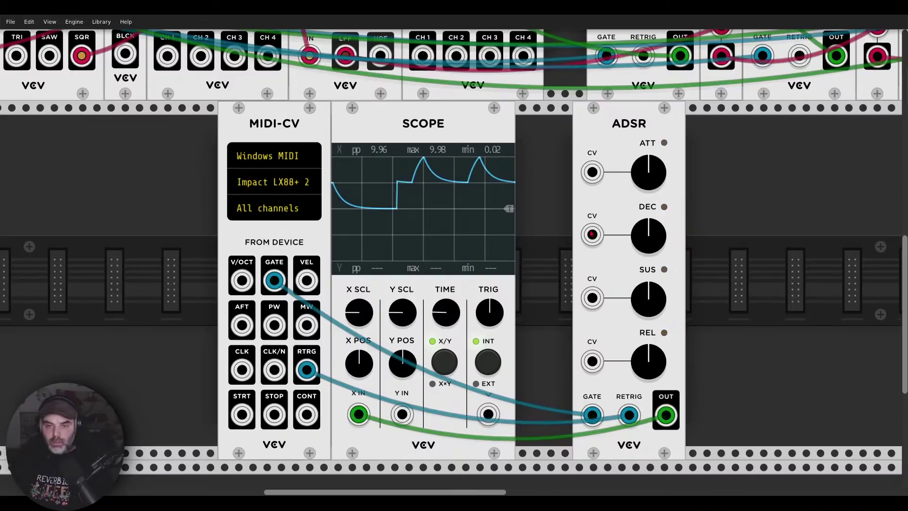
Delete the test MIDI-CV, SCOPE and ADSR modules from the row below the main patch
key("Delete")
key("Delete")
key("ctrl+z")
Set the main patch's MIDI-CV device to Impact LX88+ 2
scroll(217, 142, "up", 5)
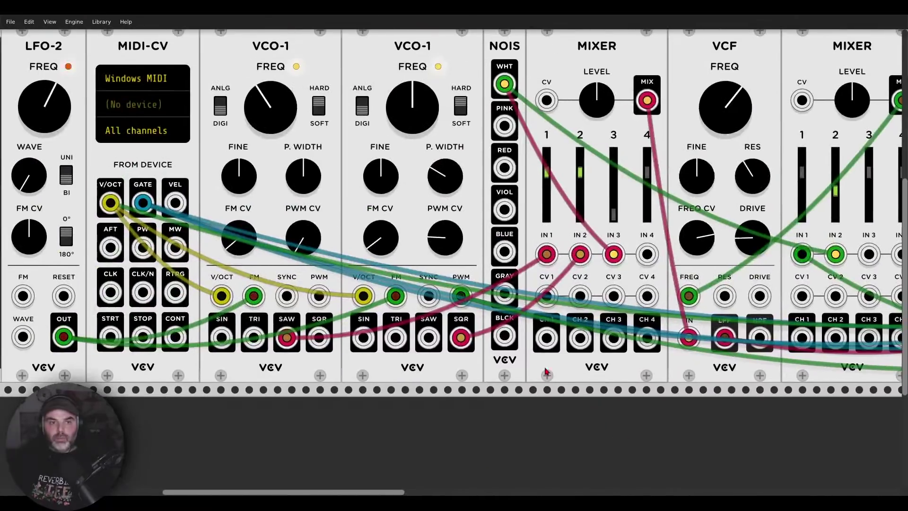
scroll(237, 161, "down", 3)
left_click(246, 176)
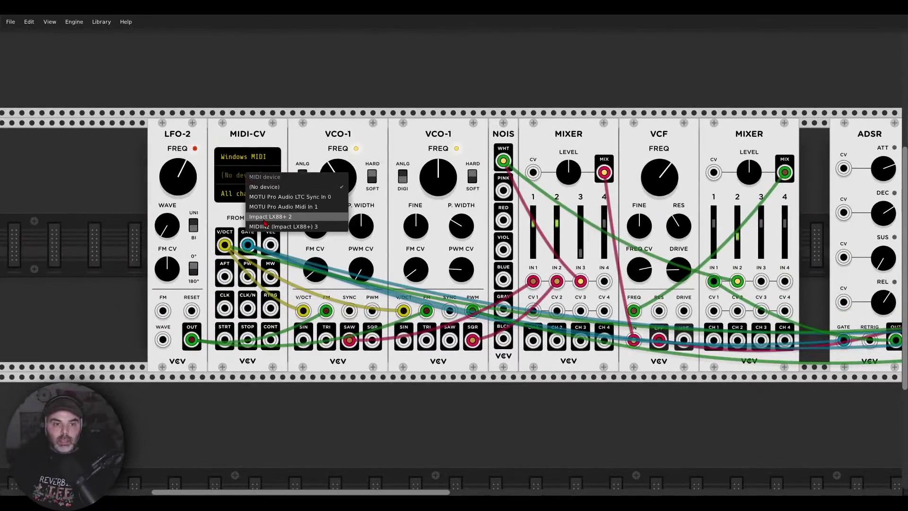
left_click(264, 201)
Patch the MIDI-CV's RTRG output into the RETRIG inputs of both ADSR modules
scroll(490, 368, "right", 4)
scroll(490, 368, "right", 1)
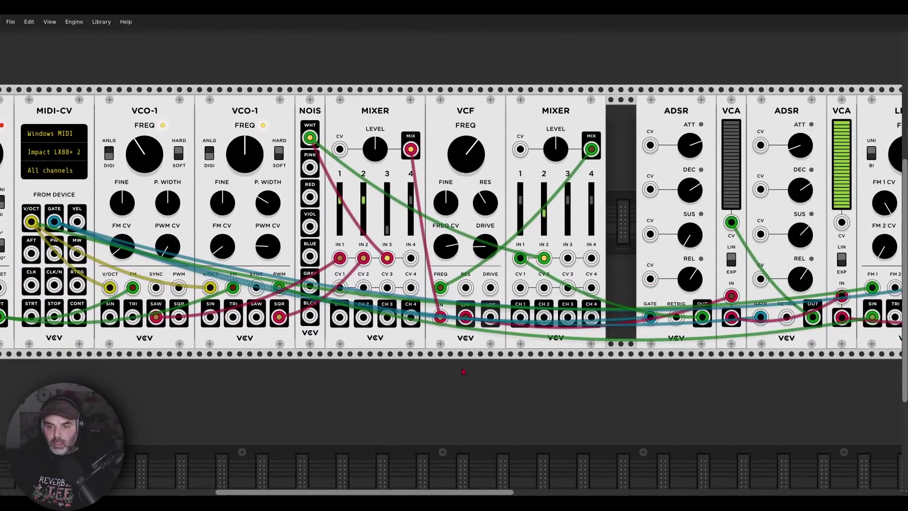
left_click_drag(78, 286, 787, 316)
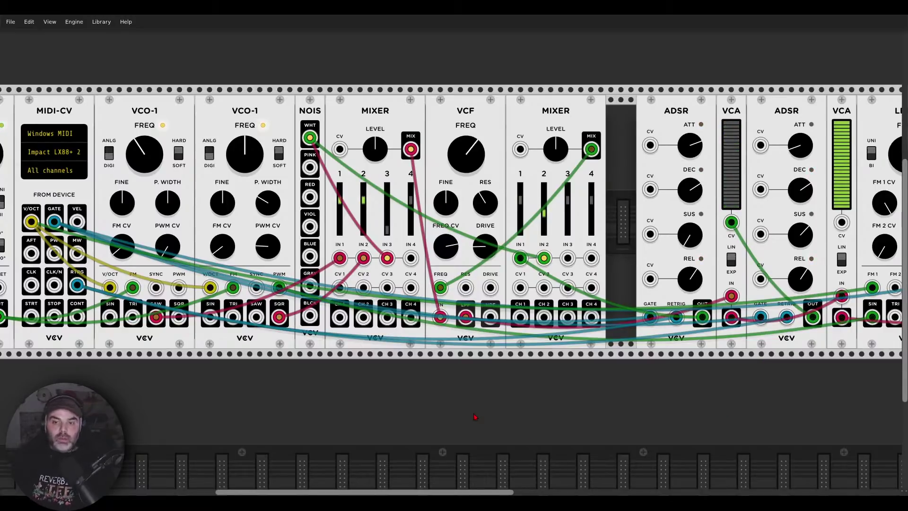
Shift the modules from LFO-2 through the second MIXER against the first ADSR to close the gap
scroll(476, 416, "down", 4)
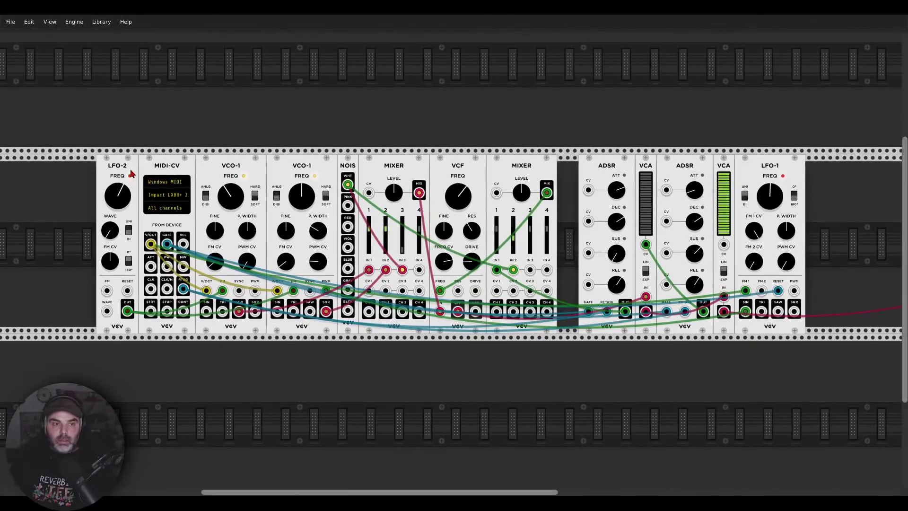
left_click_drag(132, 174, 151, 174)
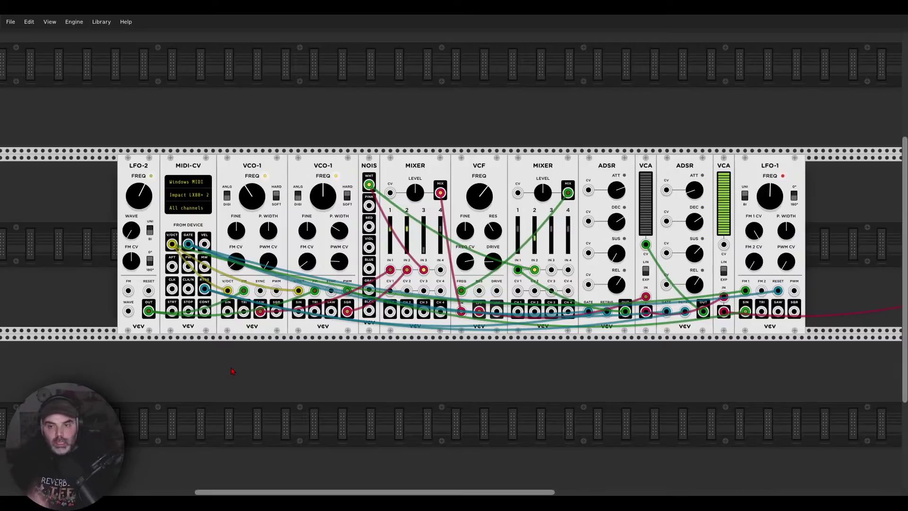
Try modulating the second VCA by patching LFO-1's SIN output into its CV input
left_click_drag(724, 245, 723, 246)
left_click(724, 245)
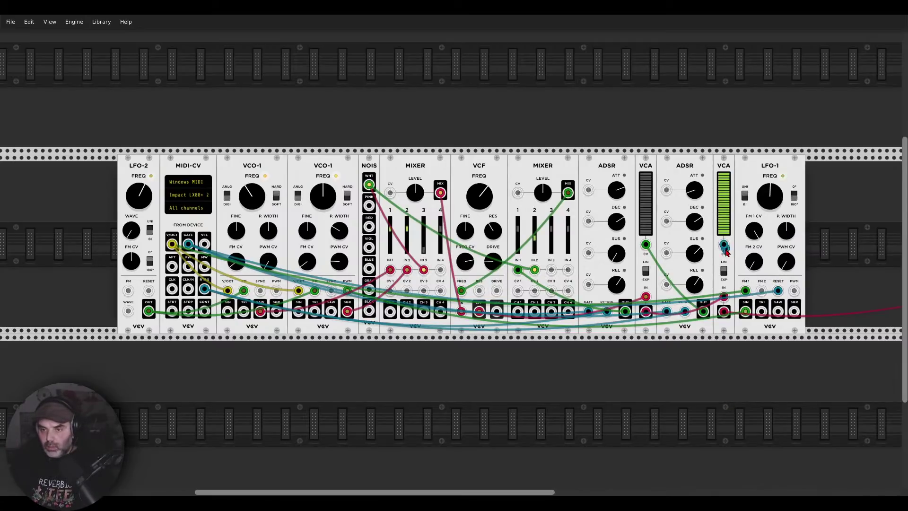
left_click(725, 252)
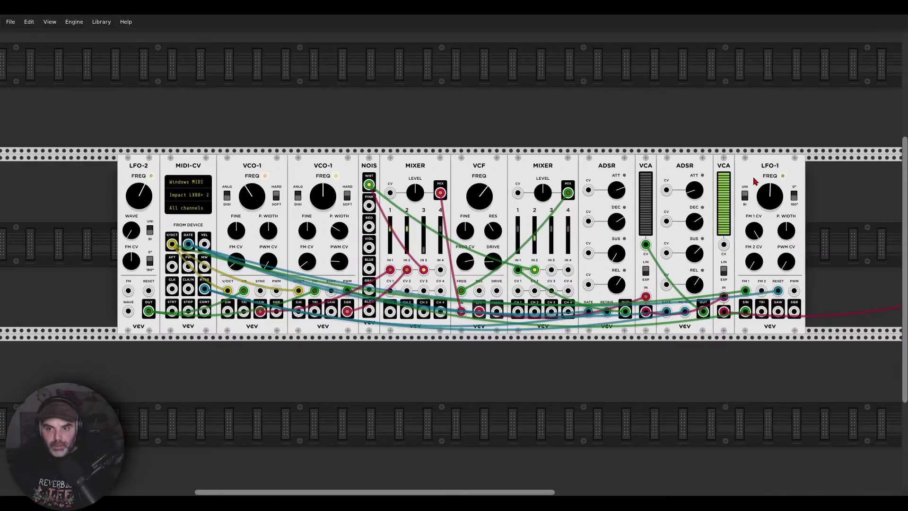
left_click_drag(762, 175, 735, 218)
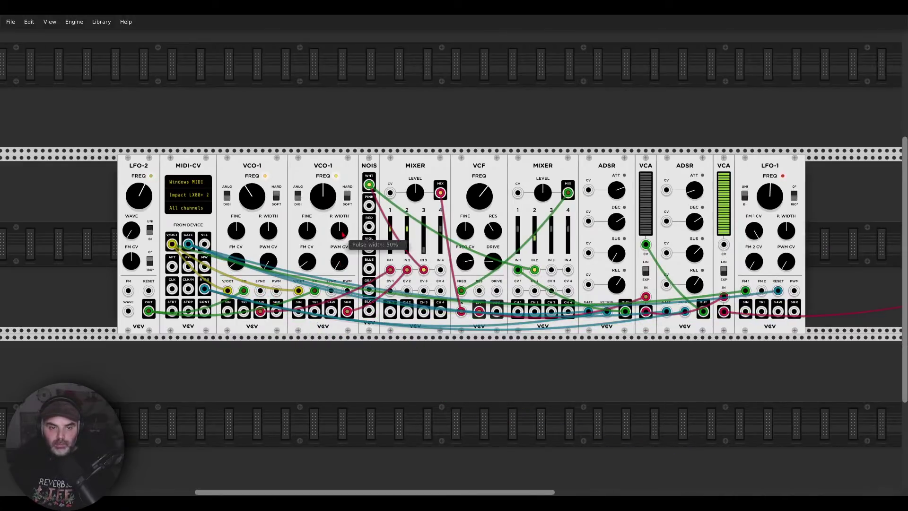
left_click_drag(723, 252, 745, 312)
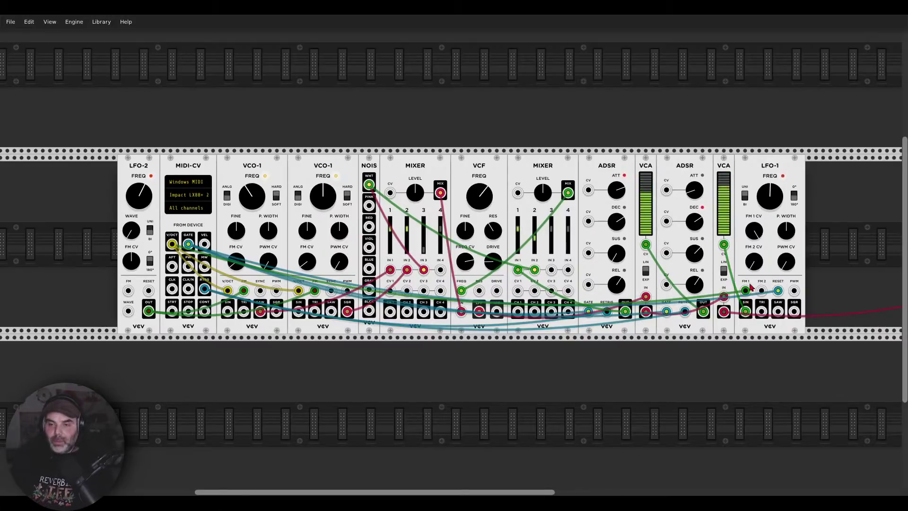
mouse_move(767, 207)
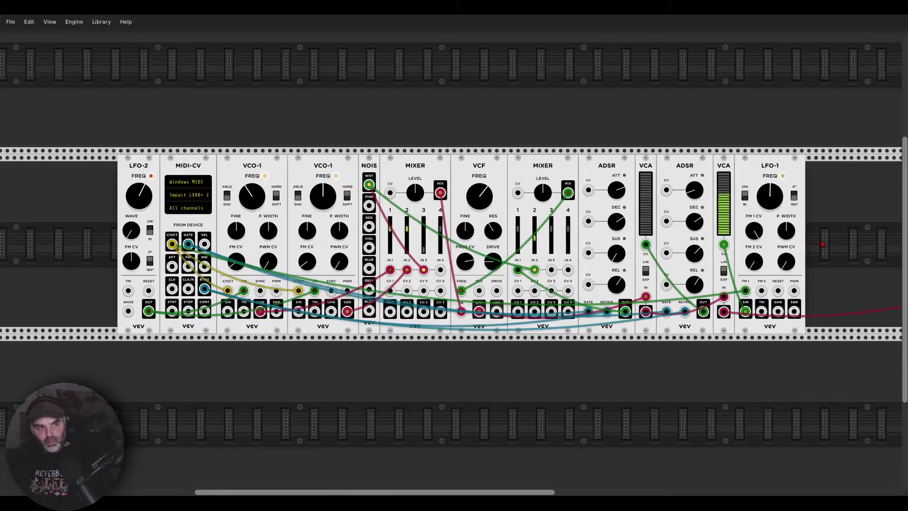
Add a Valley Plateau reverb module to the main row directly after LFO-1
left_click_drag(822, 243, 622, 229)
right_click(623, 228)
type("pl")
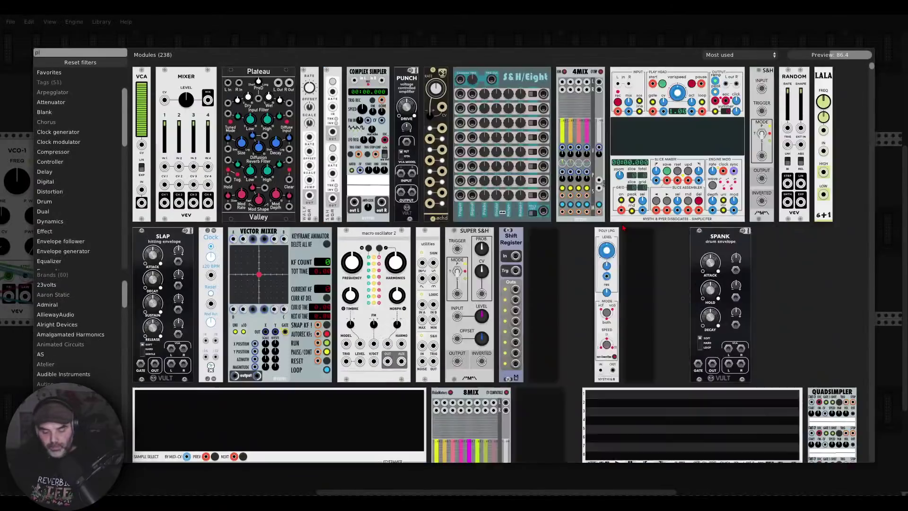
type("a")
left_click(189, 89)
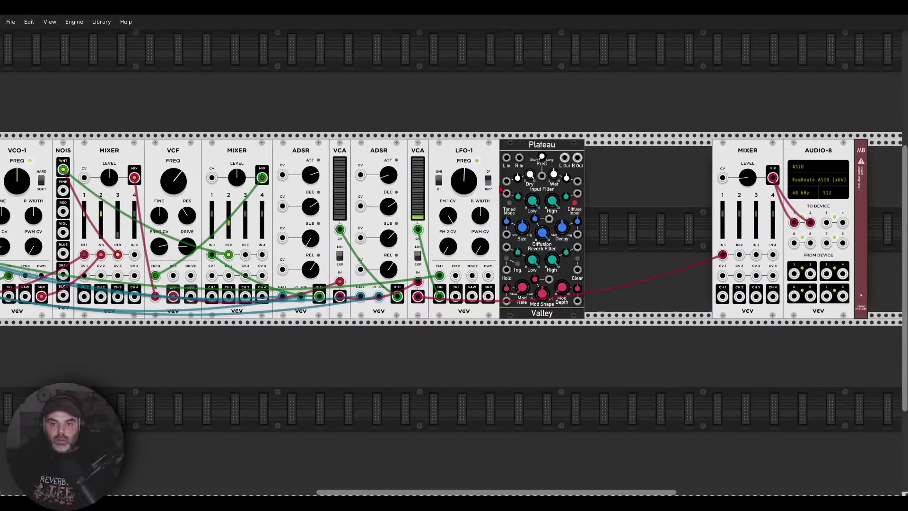
Unplug the final MIXER's MIX cables and reroute the second VCA's output through Plateau's L In into MIXER inputs 1 and 2
scroll(681, 222, "up", 3)
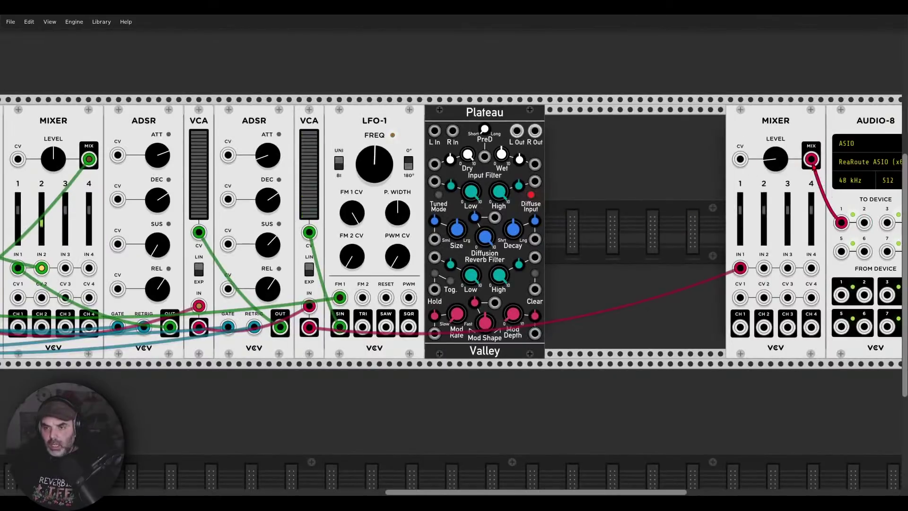
left_click_drag(842, 222, 799, 253)
left_click_drag(740, 268, 435, 131)
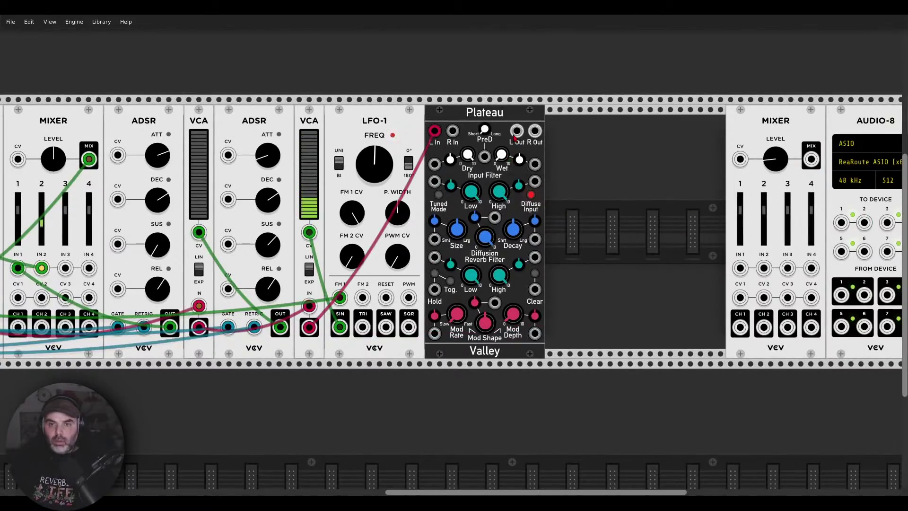
left_click_drag(517, 131, 764, 268)
Lower the final MIXER's channel 1 level and set its channel 2 level to -9 dB
scroll(763, 268, "right", 5)
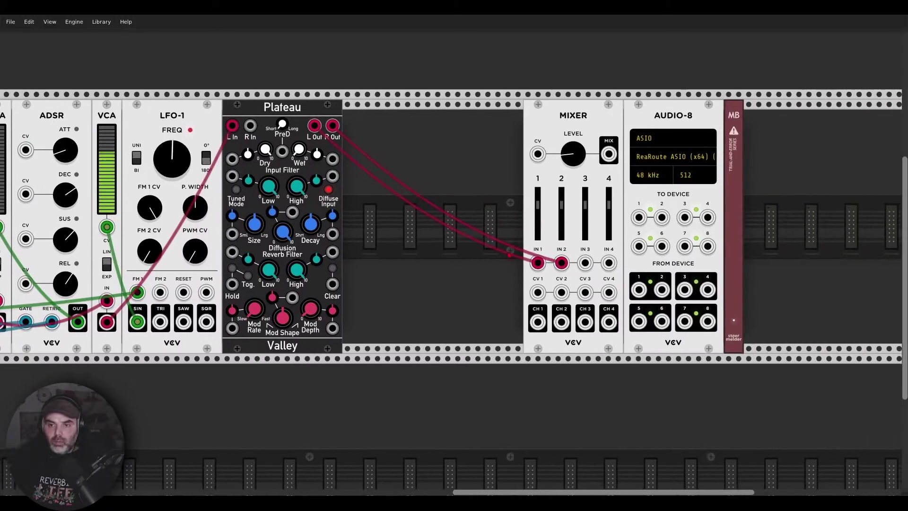
right_click(539, 205)
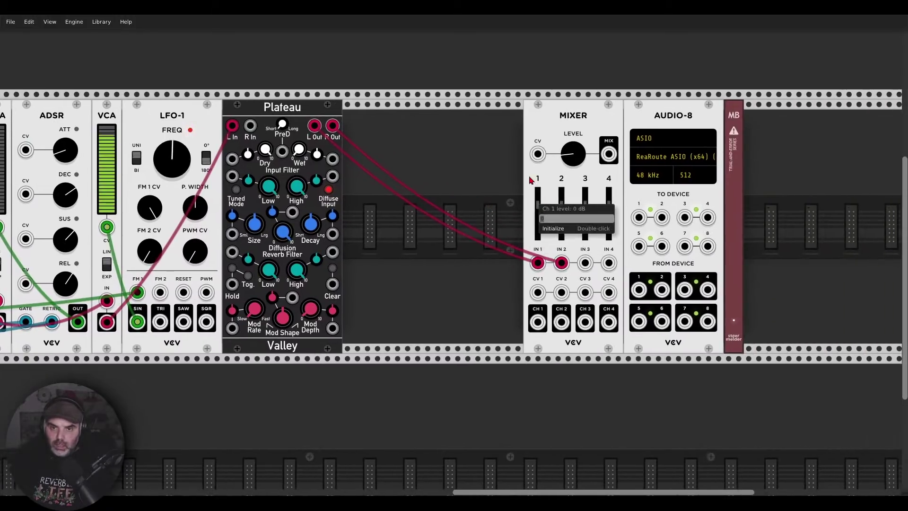
left_click_drag(542, 219, 539, 218)
left_click(563, 207)
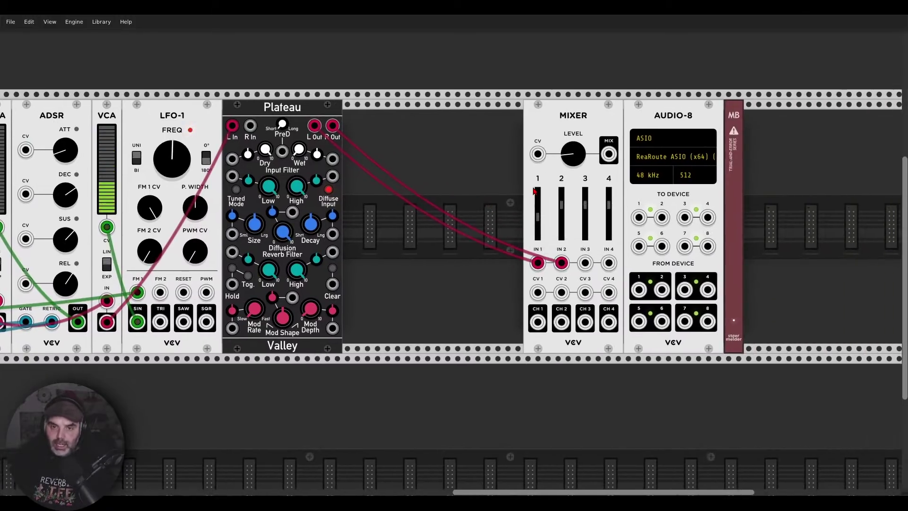
right_click(563, 207)
type("-9")
key("Return")
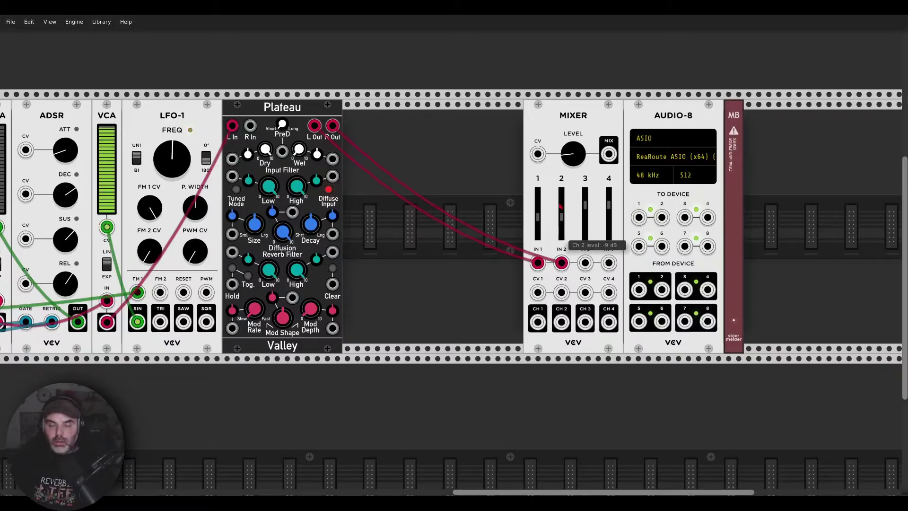
Set both the channel 1 and channel 2 levels of the final MIXER to -12 dB
right_click(539, 222)
type("-12")
key("Return")
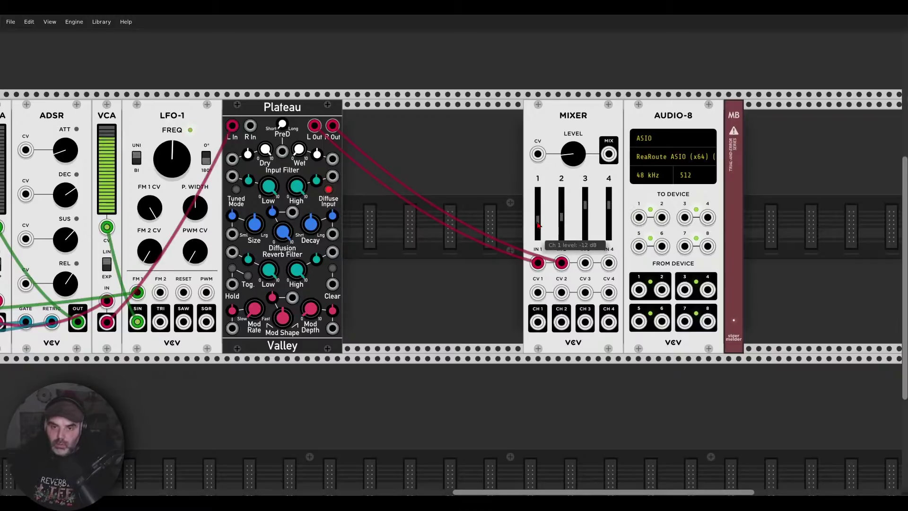
right_click(567, 218)
type("-12")
key("Return")
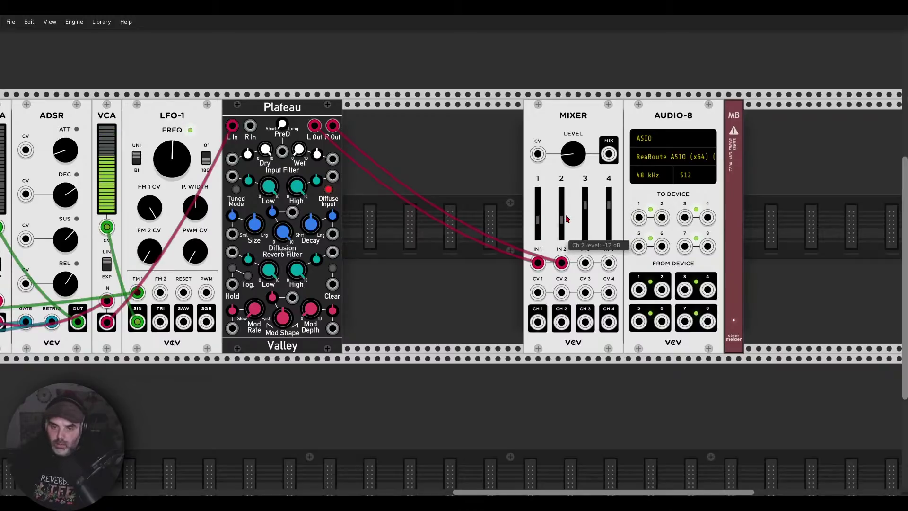
Patch the final MIXER's CH 1 and CH 2 outputs into AUDIO-8's device inputs 1 and 2
left_click_drag(538, 325, 639, 217)
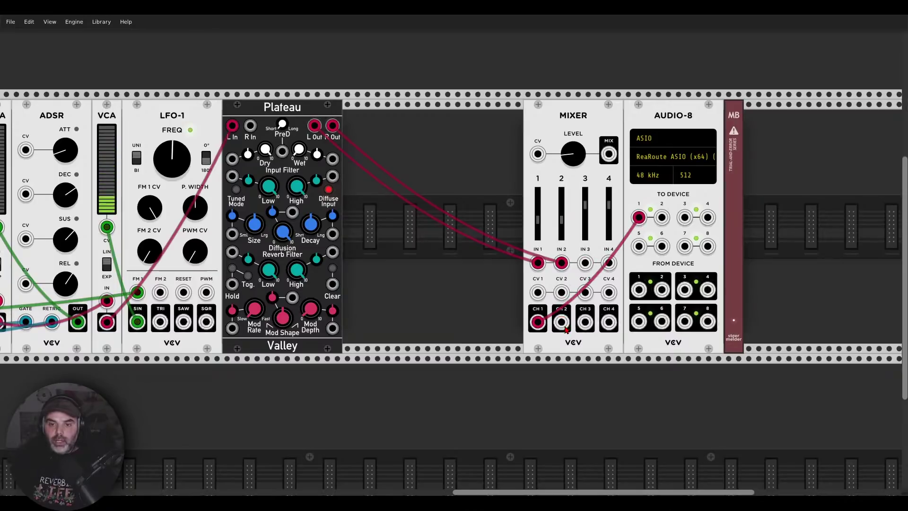
left_click_drag(565, 328, 661, 218)
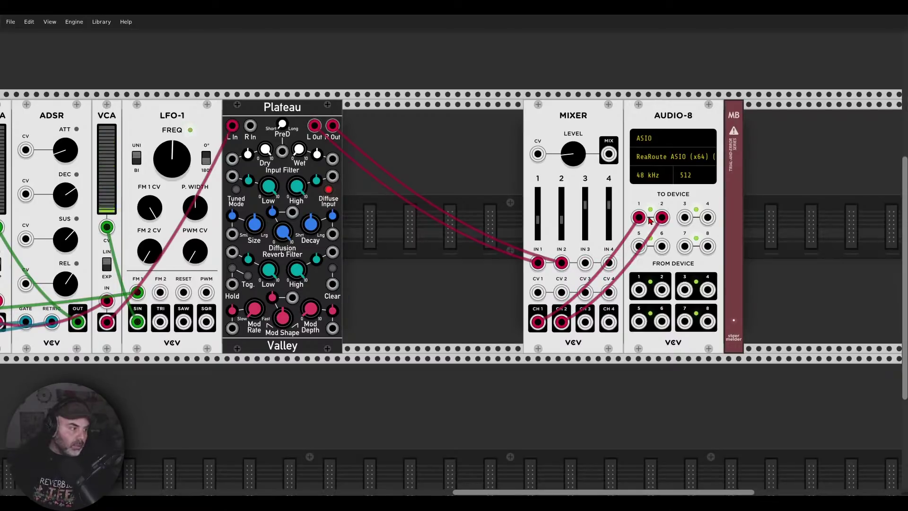
scroll(638, 219, "up", 1)
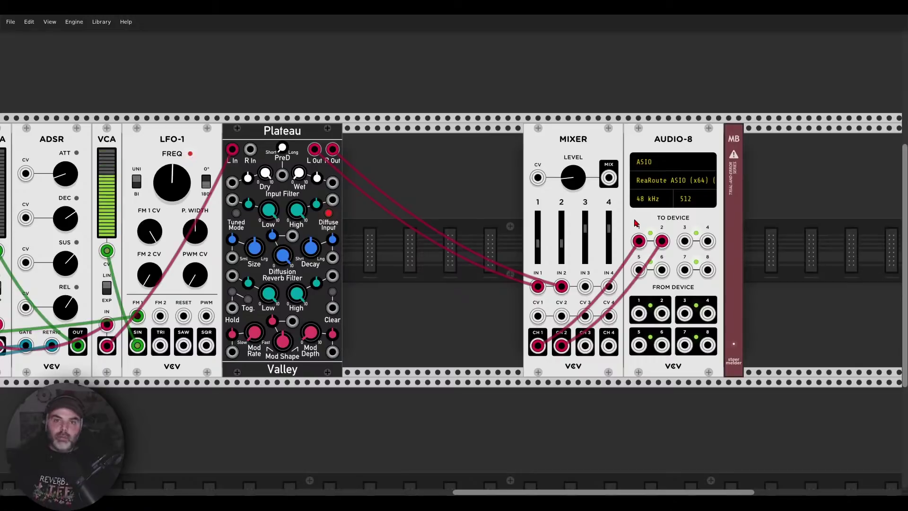
Examine Plateau's input filter, wet level and size settings along with the full module chain
scroll(586, 192, "left", 3)
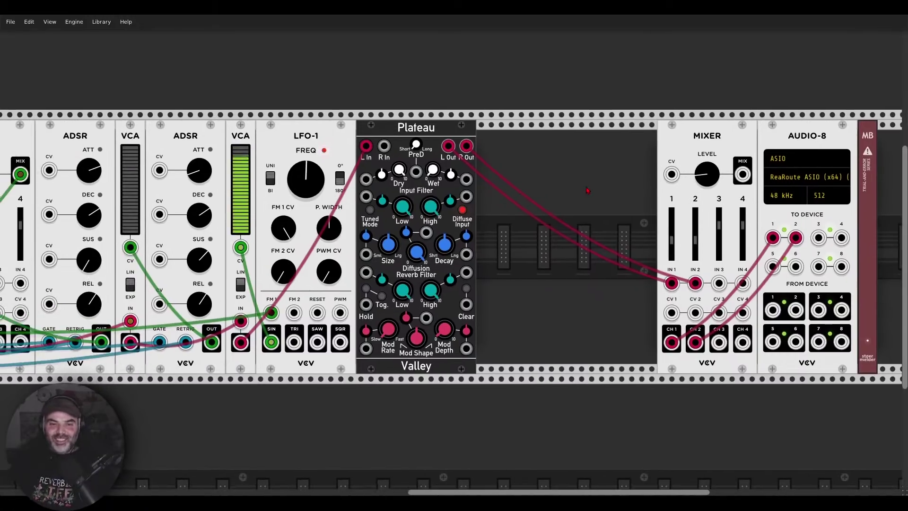
mouse_move(410, 216)
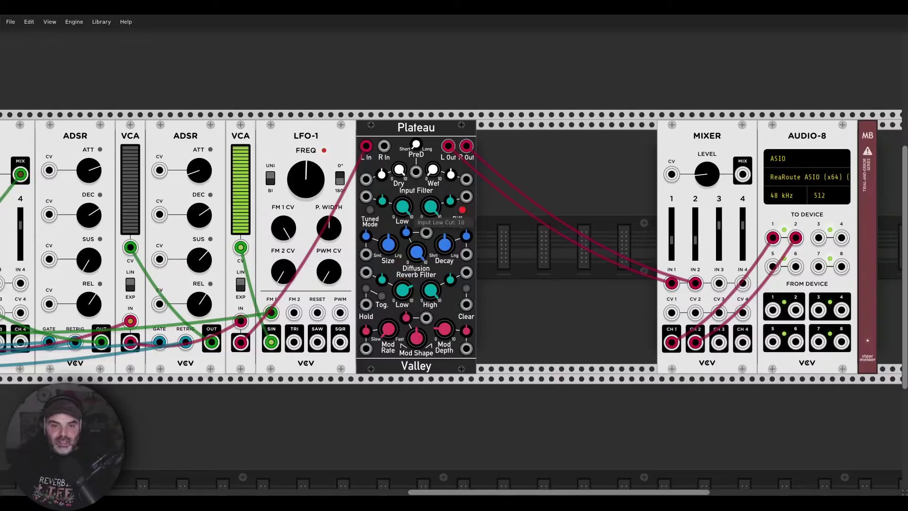
mouse_move(436, 174)
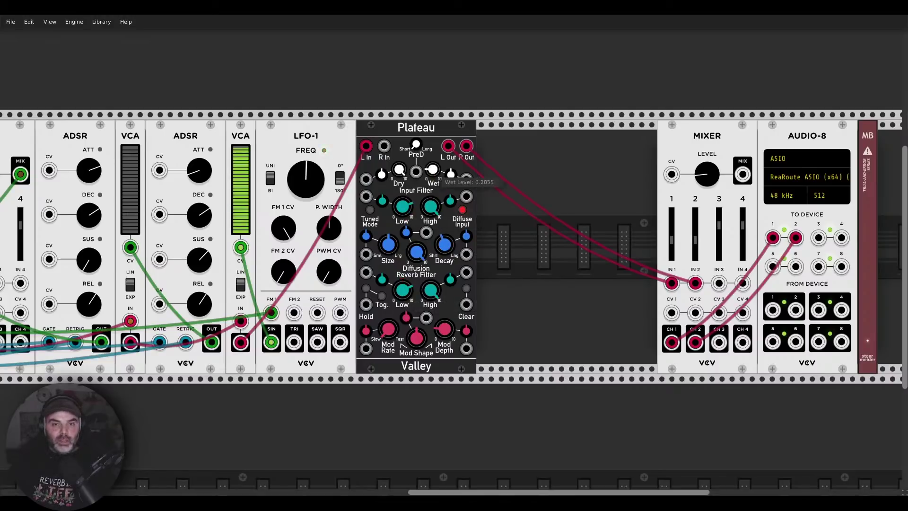
scroll(557, 232, "down", 3)
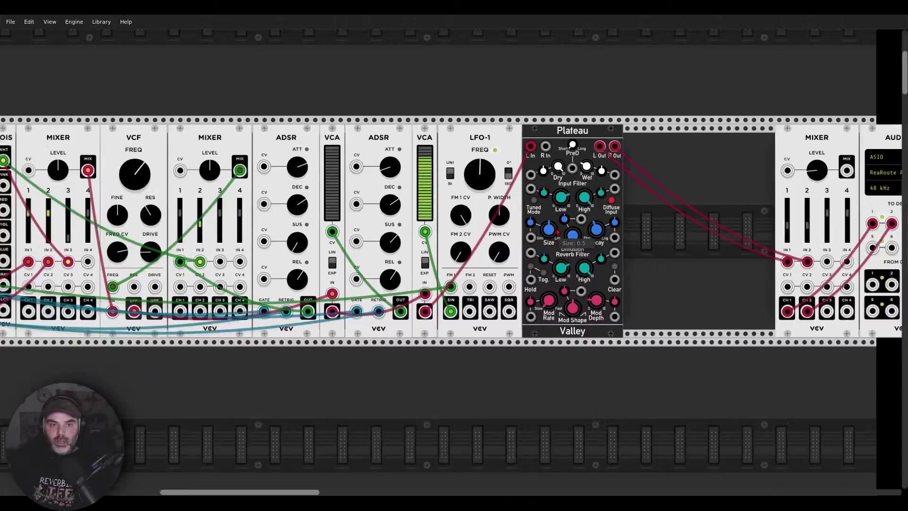
scroll(557, 232, "down", 2)
left_click_drag(418, 344, 569, 330)
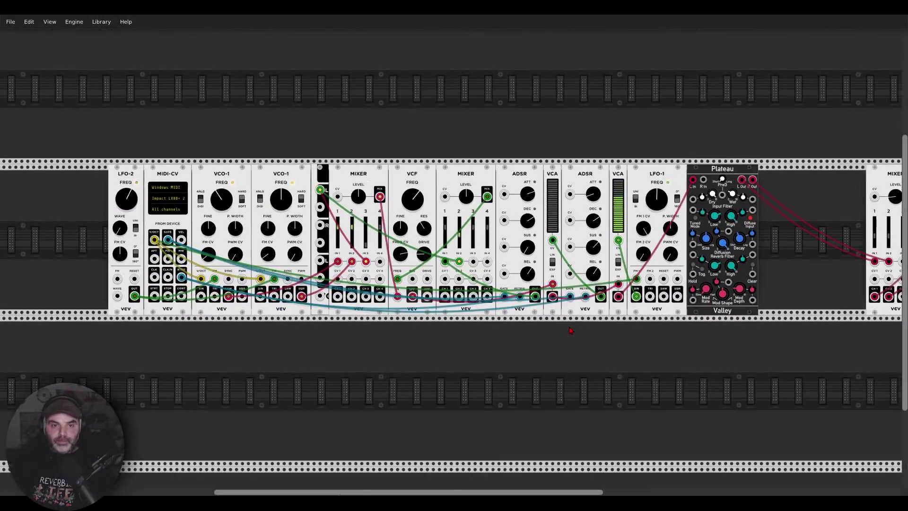
Lengthen the attack time of the second ADSR
scroll(591, 328, "right", 2)
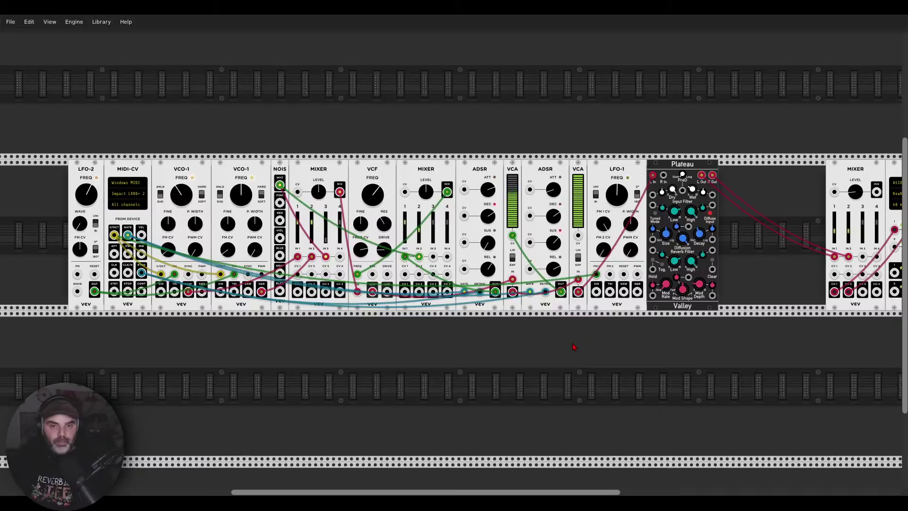
mouse_move(553, 190)
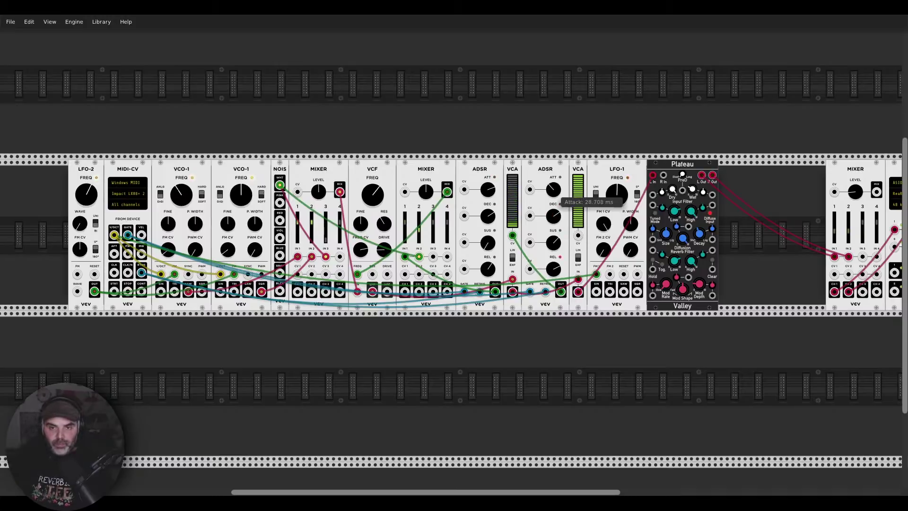
left_click_drag(554, 190, 553, 179)
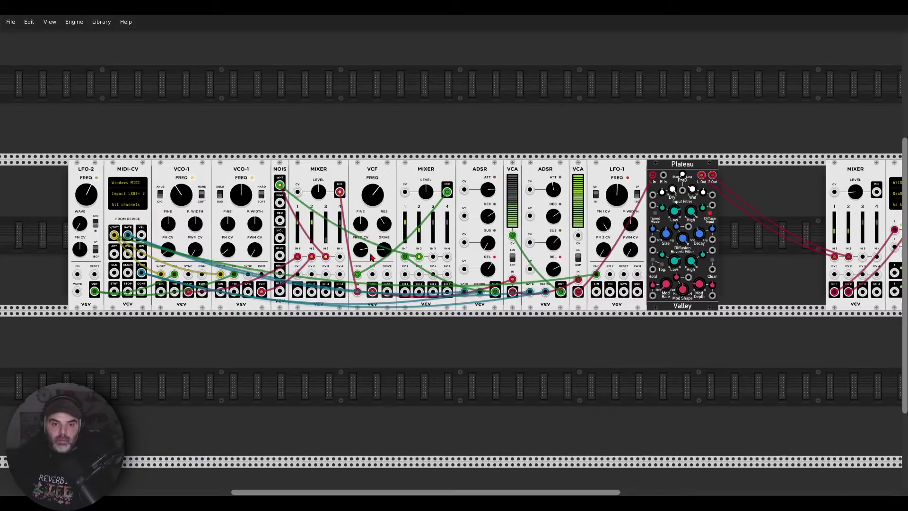
Set the VCF's frequency modulation to about 56% and the second MIXER's channel 2 level to about -10.7 dB
mouse_move(362, 252)
left_click_drag(362, 252, 362, 249)
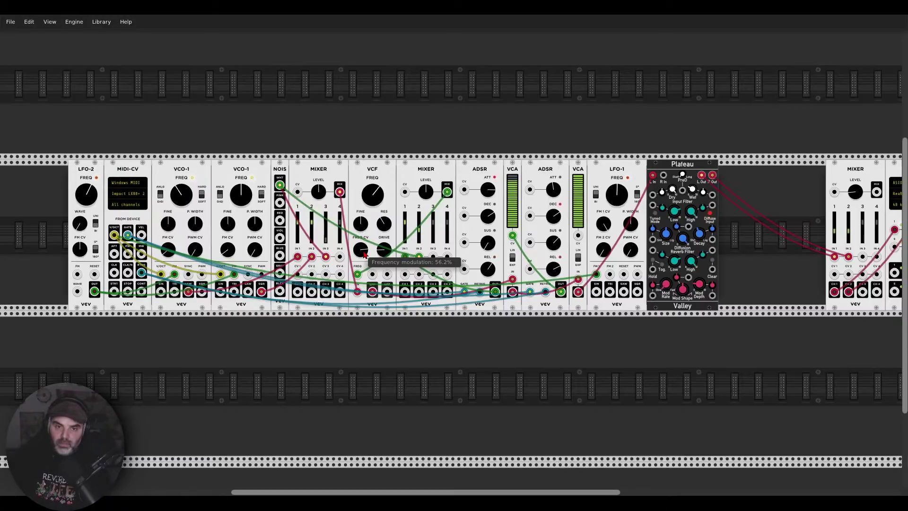
left_click_drag(419, 224, 419, 231)
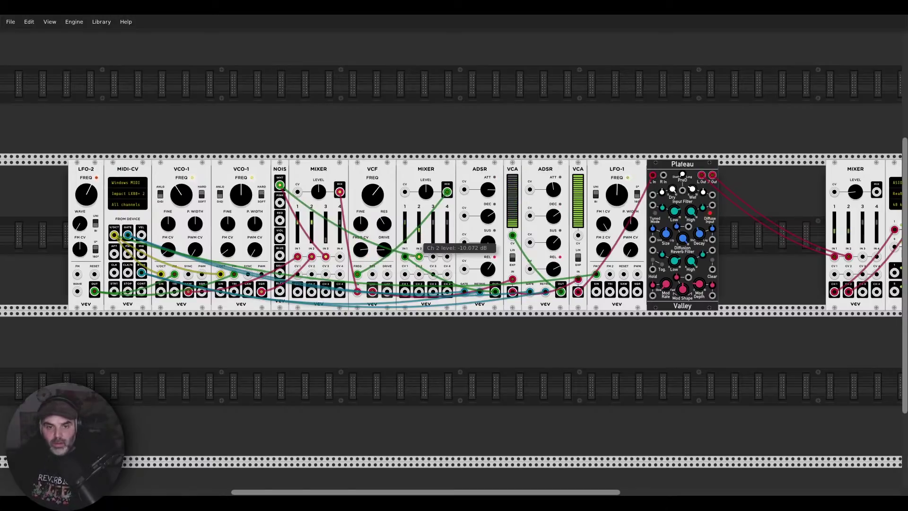
Raise Plateau's decay to about 0.79 and lower the VCF's cutoff frequency to about 388 Hz
left_click_drag(700, 234, 700, 225)
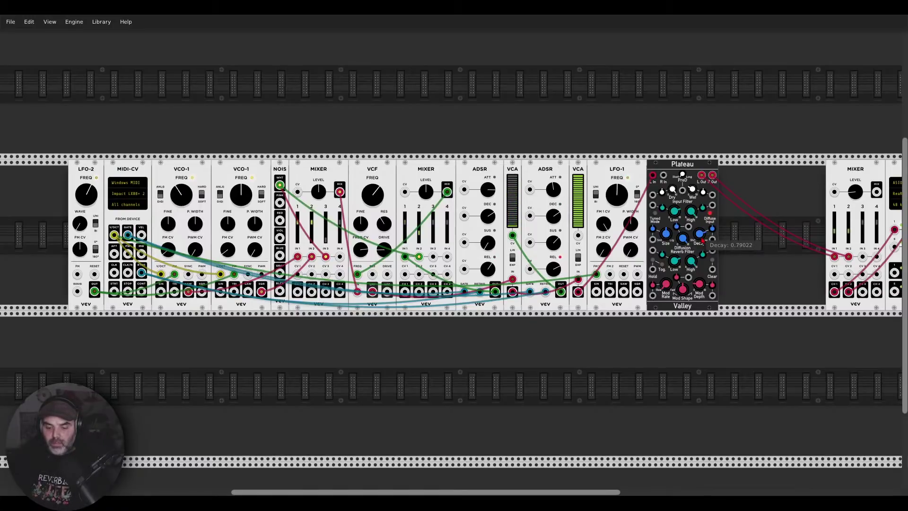
left_click_drag(703, 241, 703, 242)
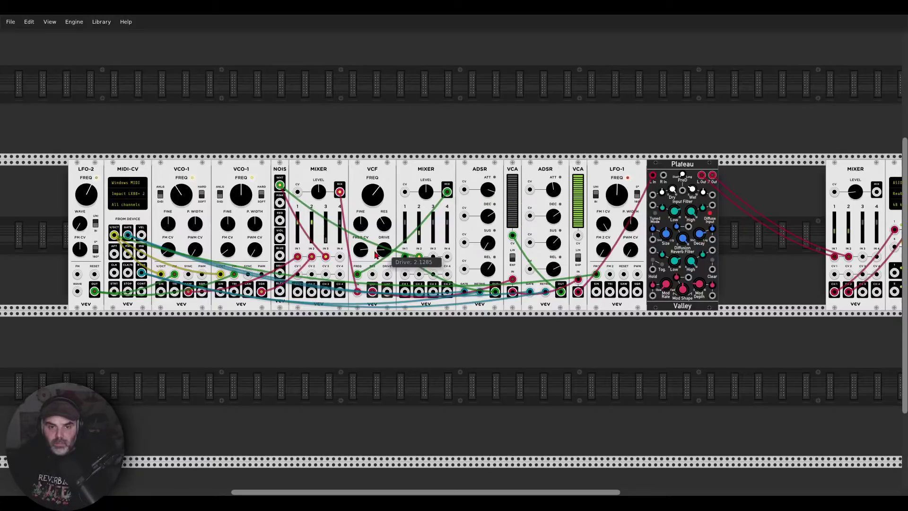
left_click_drag(374, 188, 371, 201)
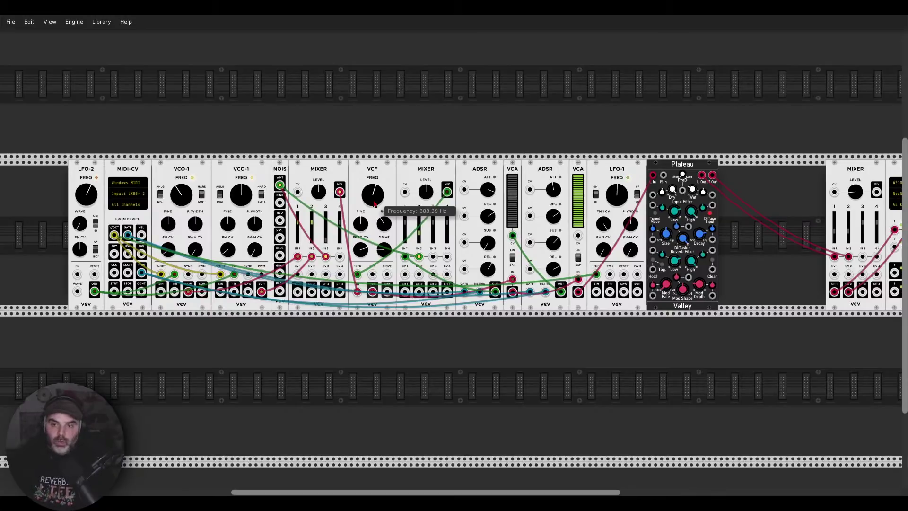
Lower the final MIXER's channel 1 and 2 levels and reduce the VCF's cutoff frequency to about 350 Hz
mouse_move(699, 236)
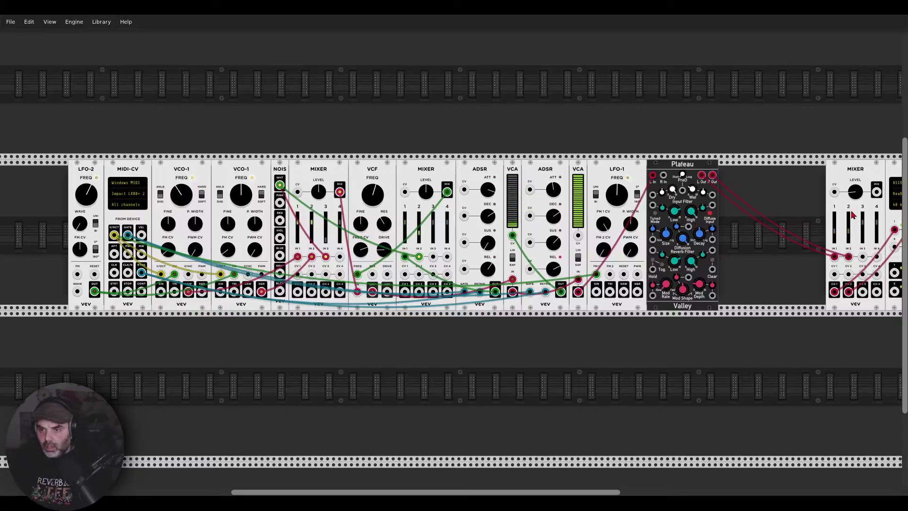
left_click_drag(849, 236, 850, 237)
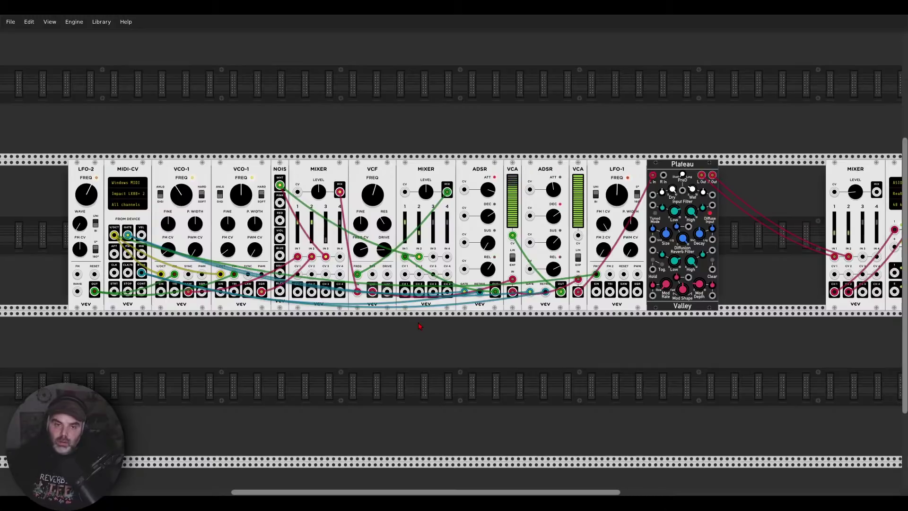
left_click_drag(379, 201, 379, 212)
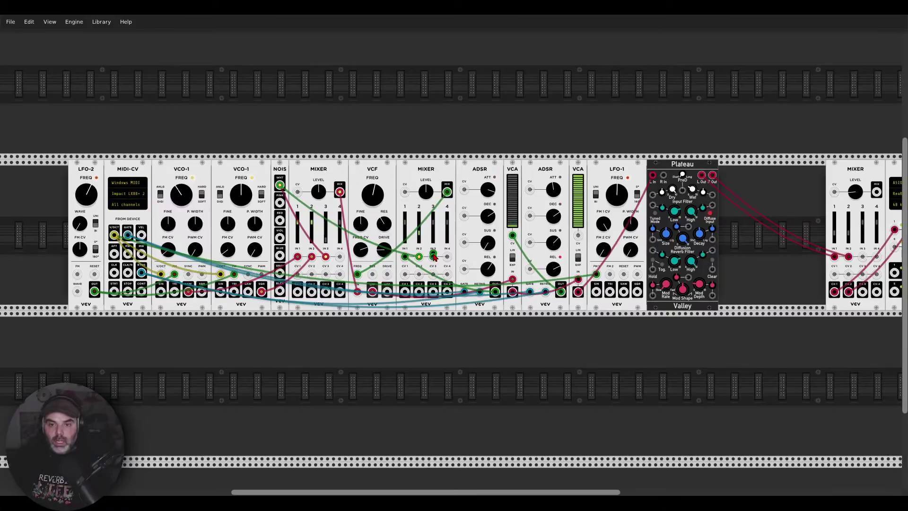
Patch LFO-1's SIN output into input 3 of the second MIXER, which feeds the VCF's frequency modulation
left_click_drag(434, 256, 597, 291)
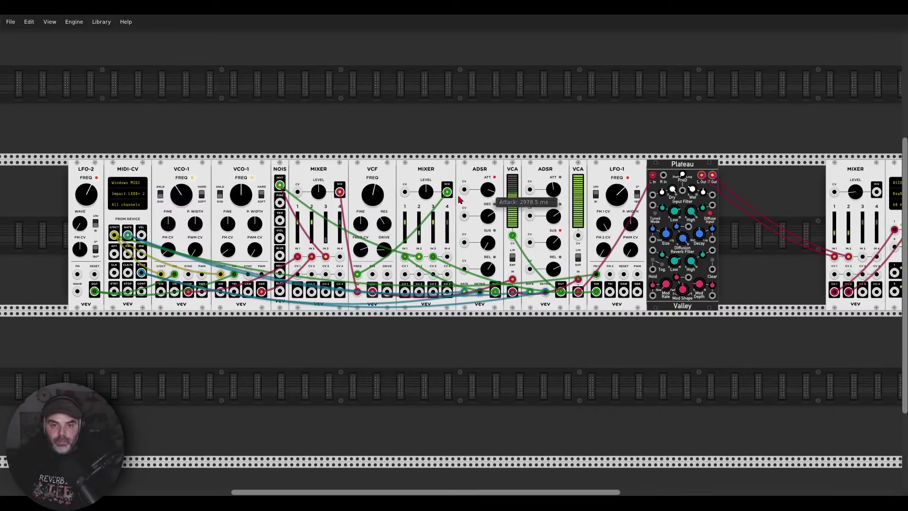
mouse_move(430, 198)
mouse_move(372, 210)
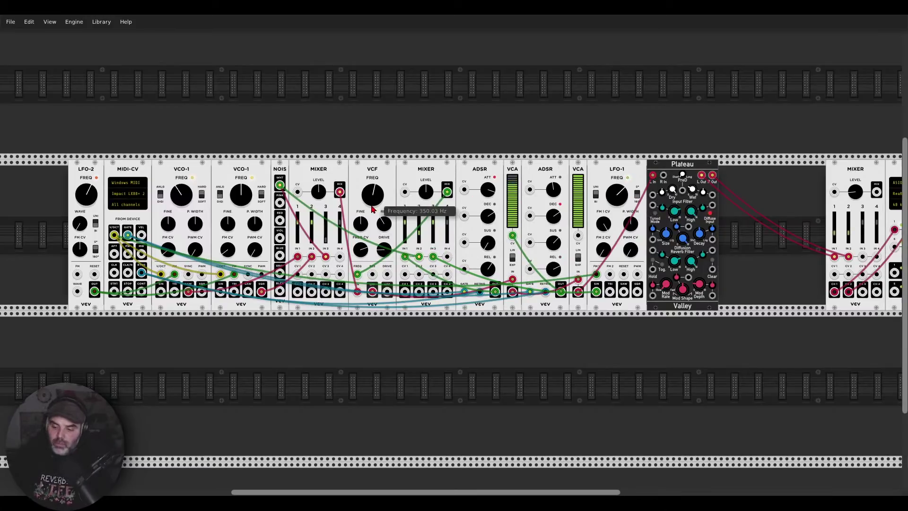